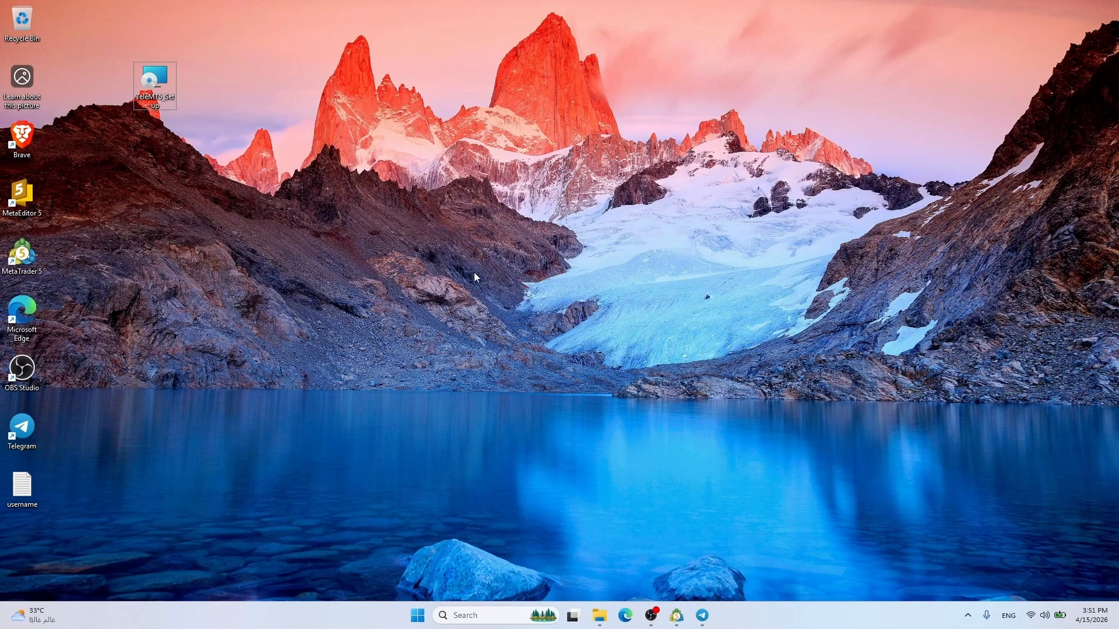
Look through the Testing1 and Test2 channels in Telegram, then minimize Telegram
{"action": "left_click", "coordinate": [705, 620]}
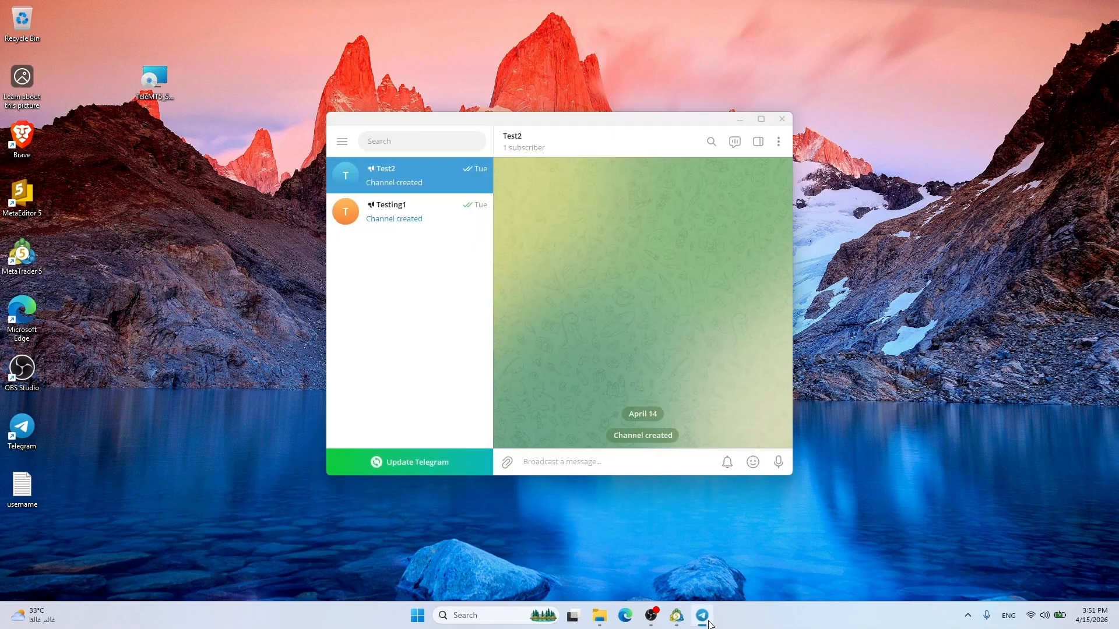
{"action": "left_click", "coordinate": [393, 215]}
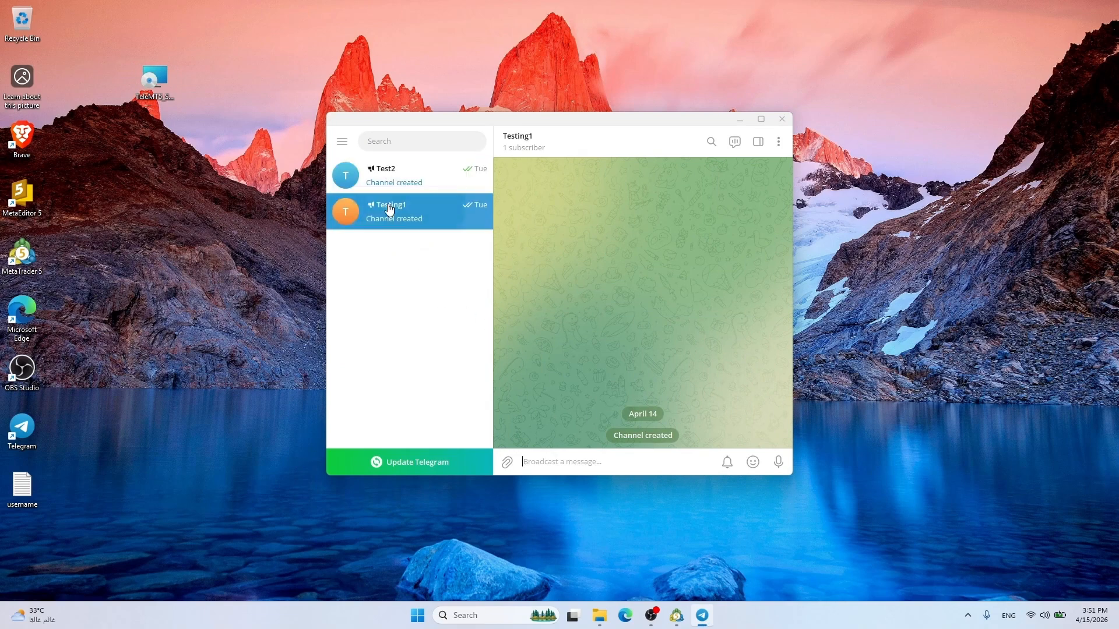
{"action": "left_click", "coordinate": [430, 176]}
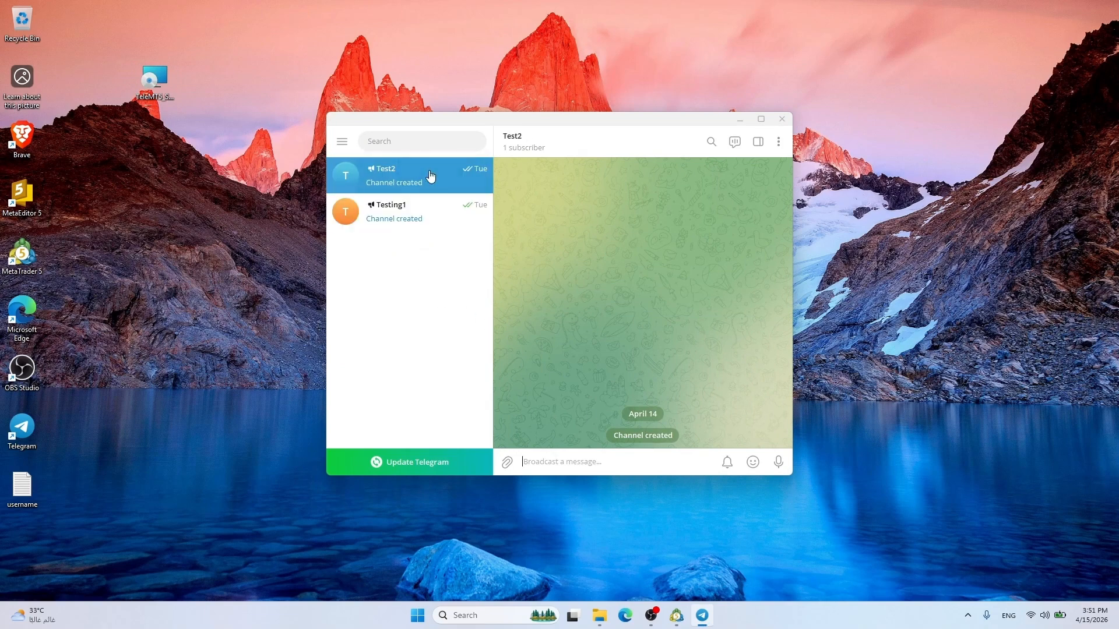
{"action": "left_click", "coordinate": [207, 83]}
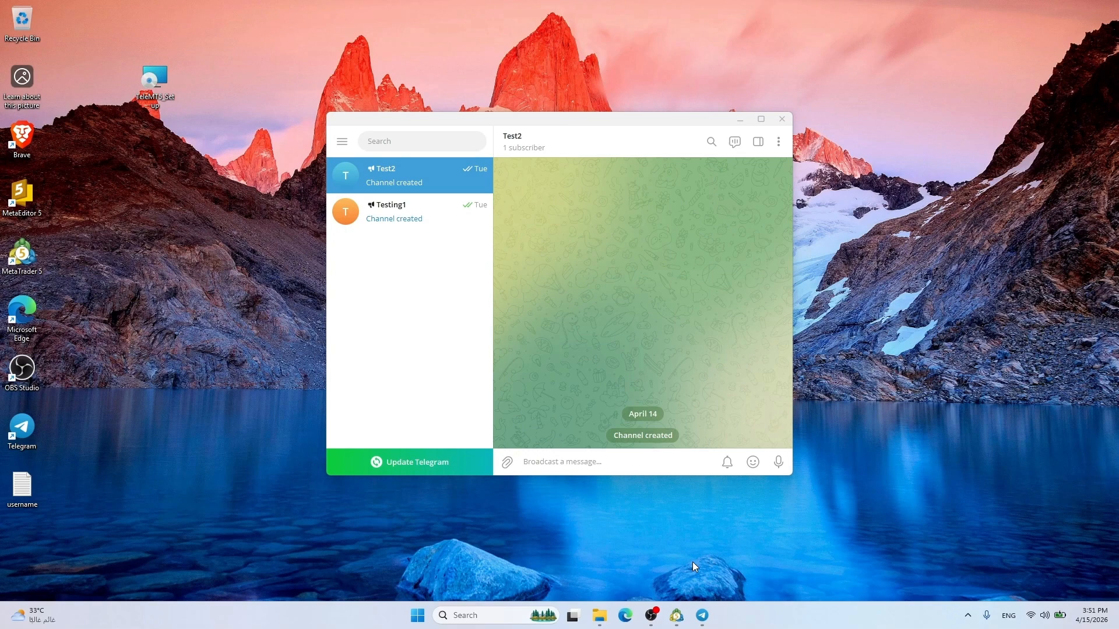
{"action": "left_click", "coordinate": [740, 119]}
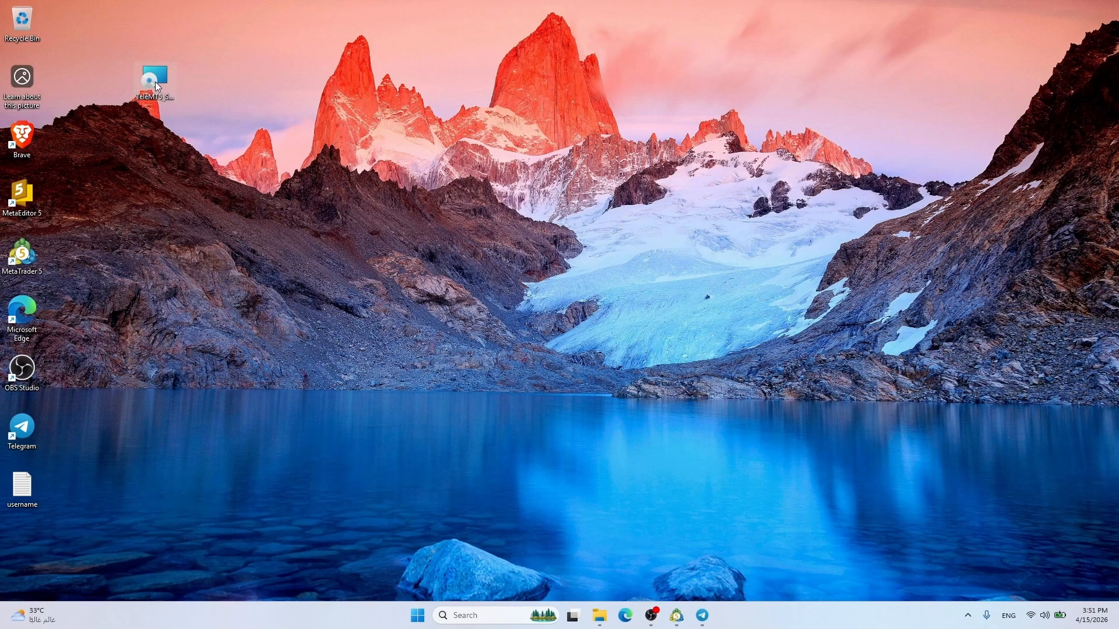
Run TeleMT5_Setup, install TeleMT5 into C:\ and finish the wizard
{"action": "left_click_drag", "start_coordinate": [170, 81], "coordinate": [142, 78]}
{"action": "left_click", "coordinate": [150, 123]}
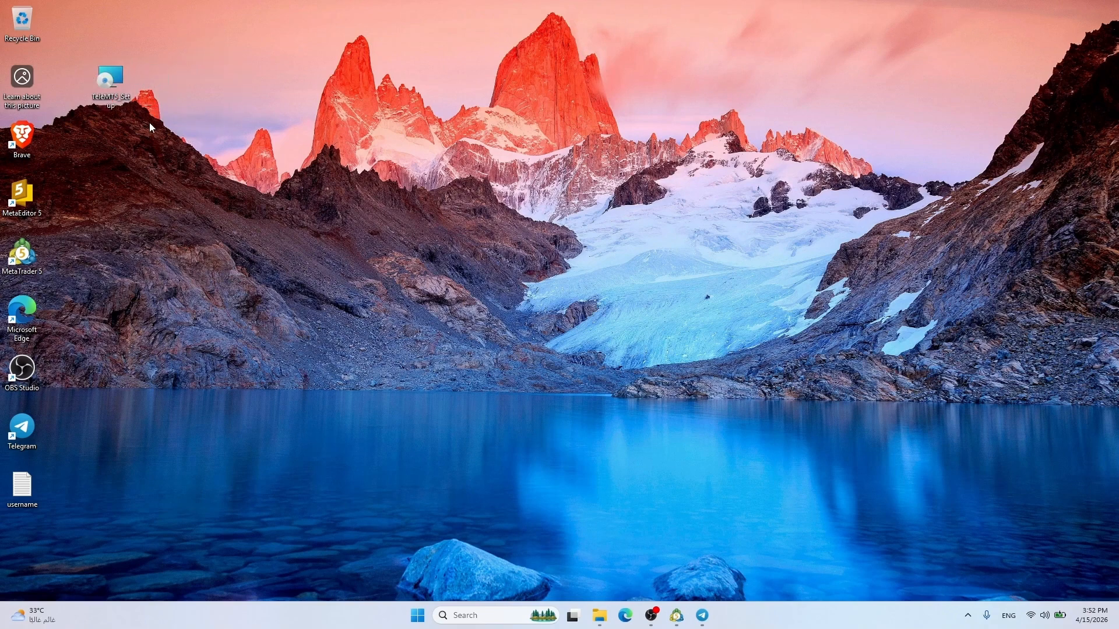
{"action": "double_click", "coordinate": [117, 83]}
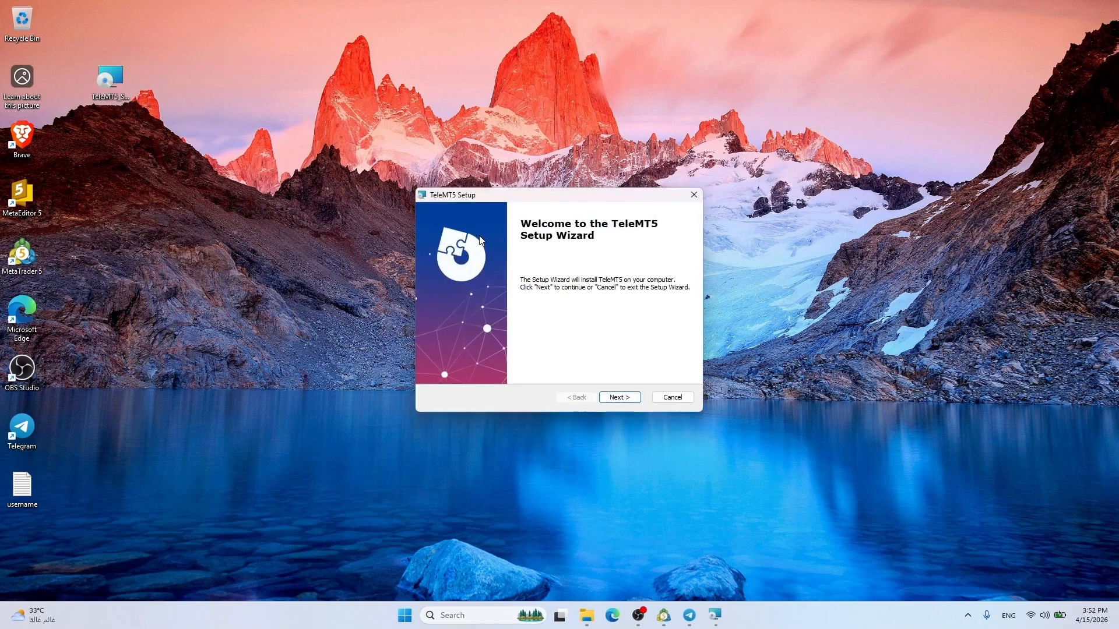
{"action": "left_click", "coordinate": [622, 399]}
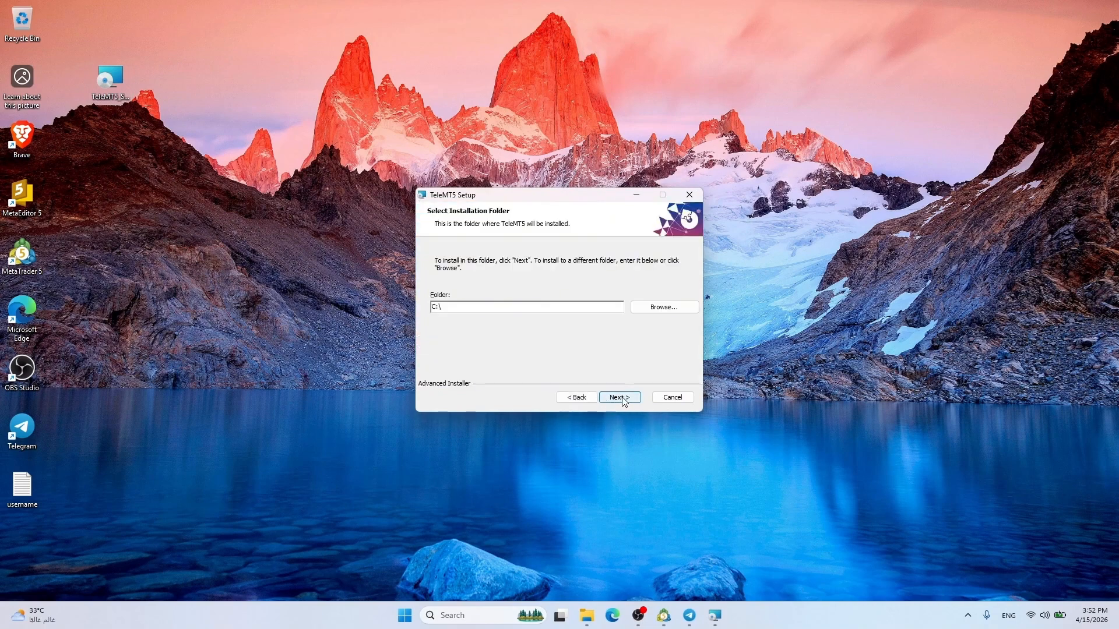
{"action": "left_click", "coordinate": [622, 398]}
{"action": "left_click", "coordinate": [622, 399]}
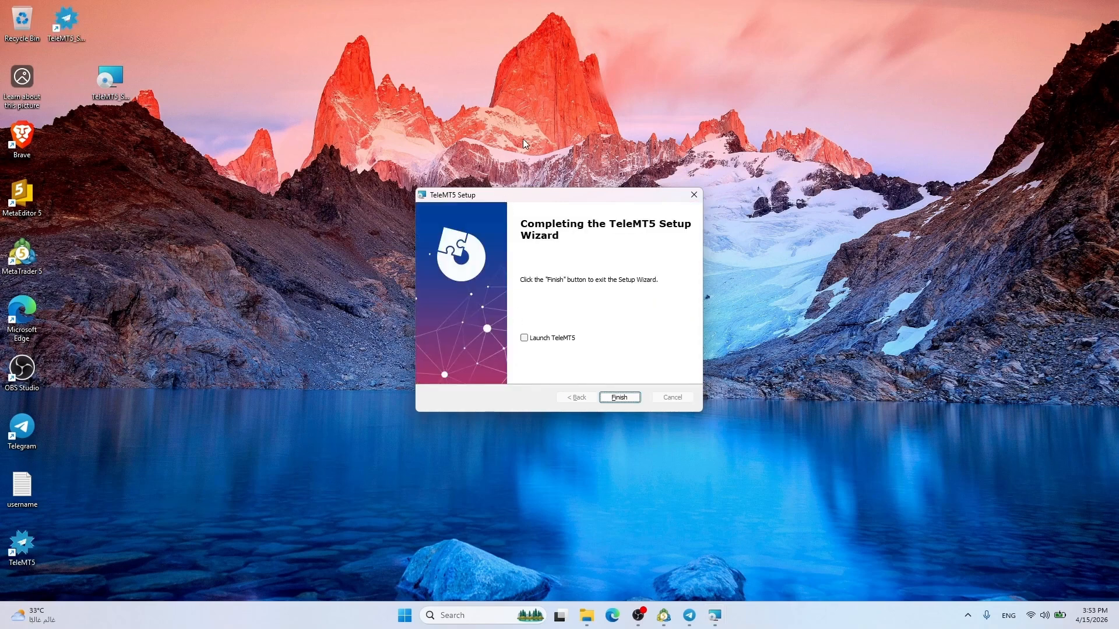
{"action": "left_click", "coordinate": [615, 398]}
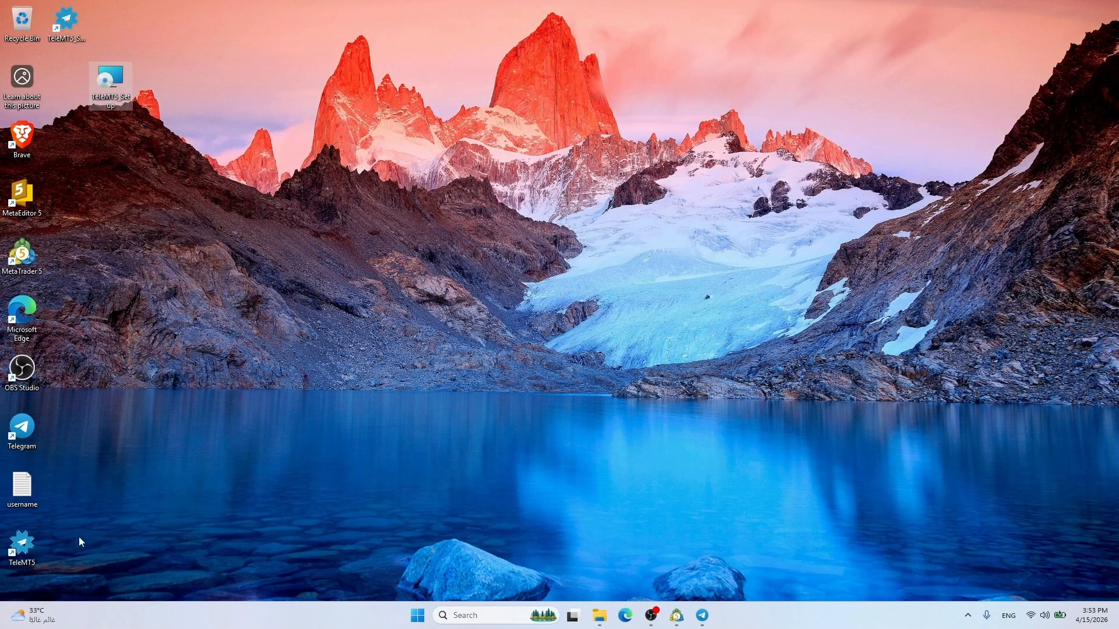
Launch TeleMT5_Settings and open my.telegram.org from the Telegram API Setup window
{"action": "double_click", "coordinate": [25, 543]}
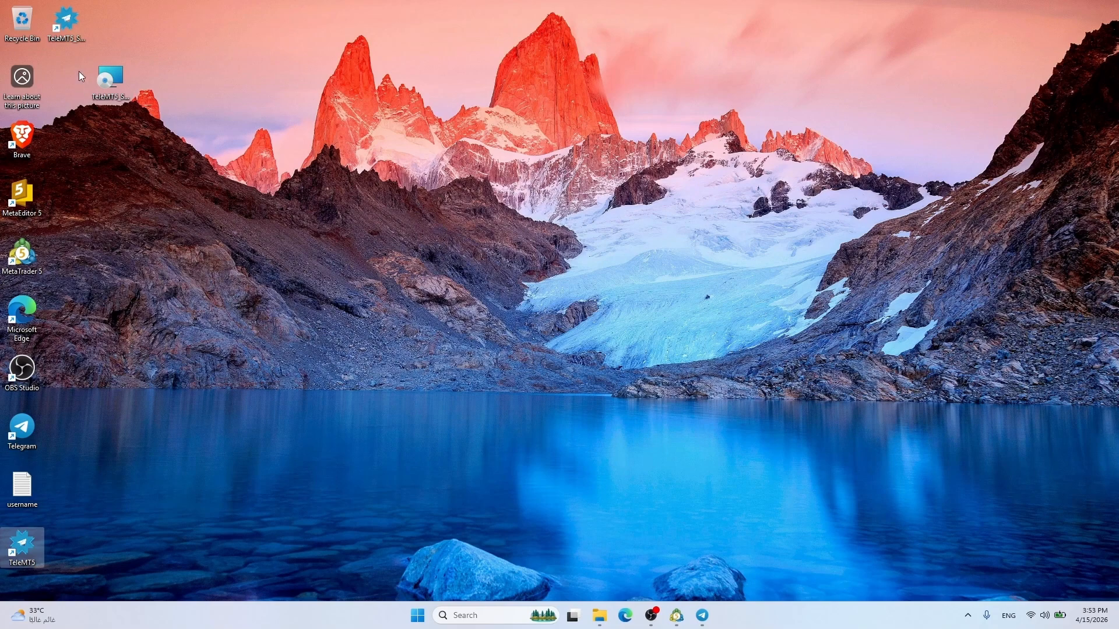
{"action": "left_click", "coordinate": [68, 24]}
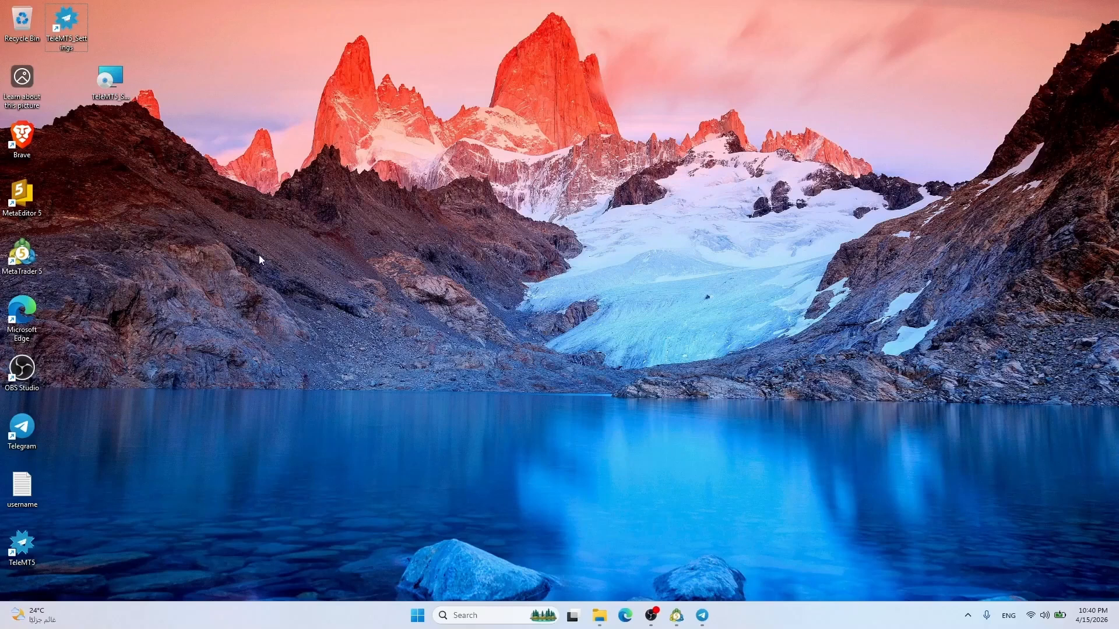
{"action": "double_click", "coordinate": [67, 25]}
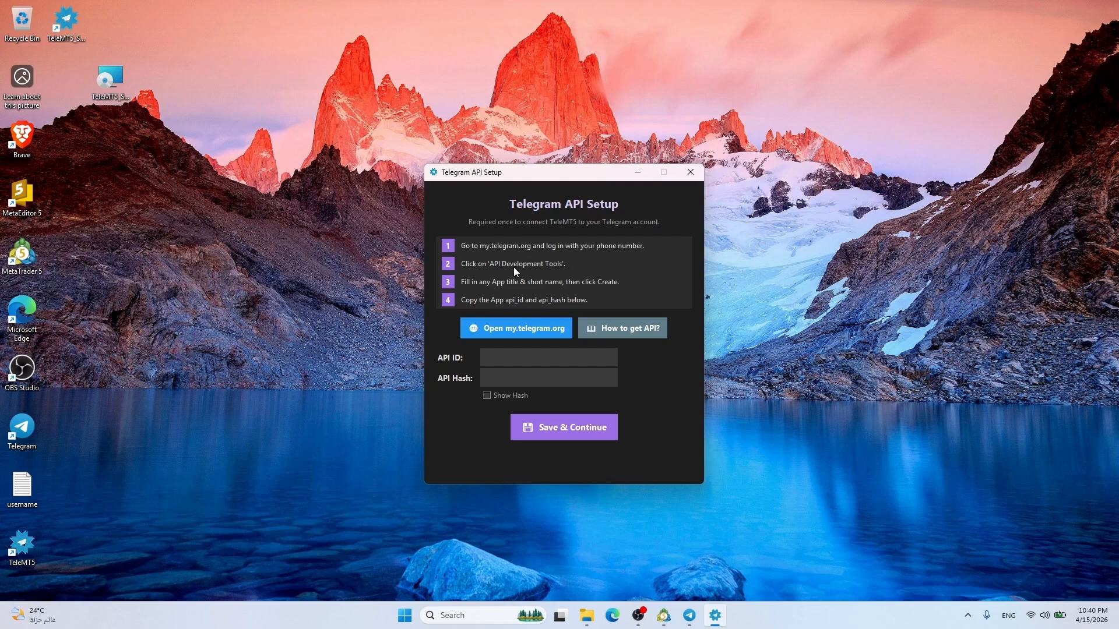
{"action": "left_click", "coordinate": [500, 355]}
{"action": "left_click", "coordinate": [516, 330]}
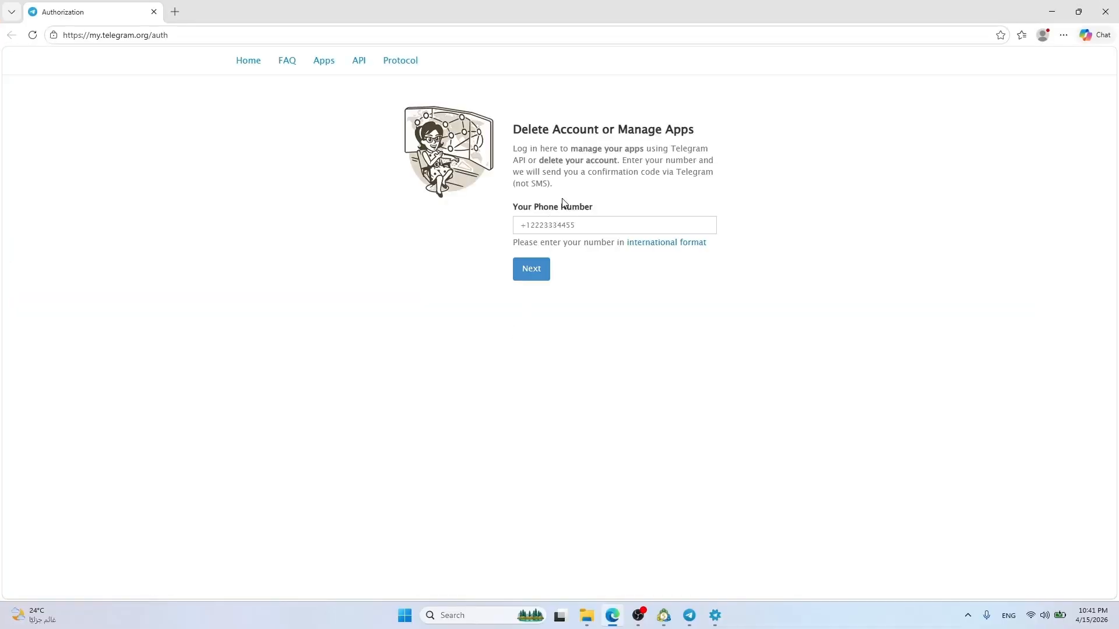
Enter the phone number on my.telegram.org and request a login code
{"action": "left_click", "coordinate": [579, 222]}
{"action": "type", "text": "+"}
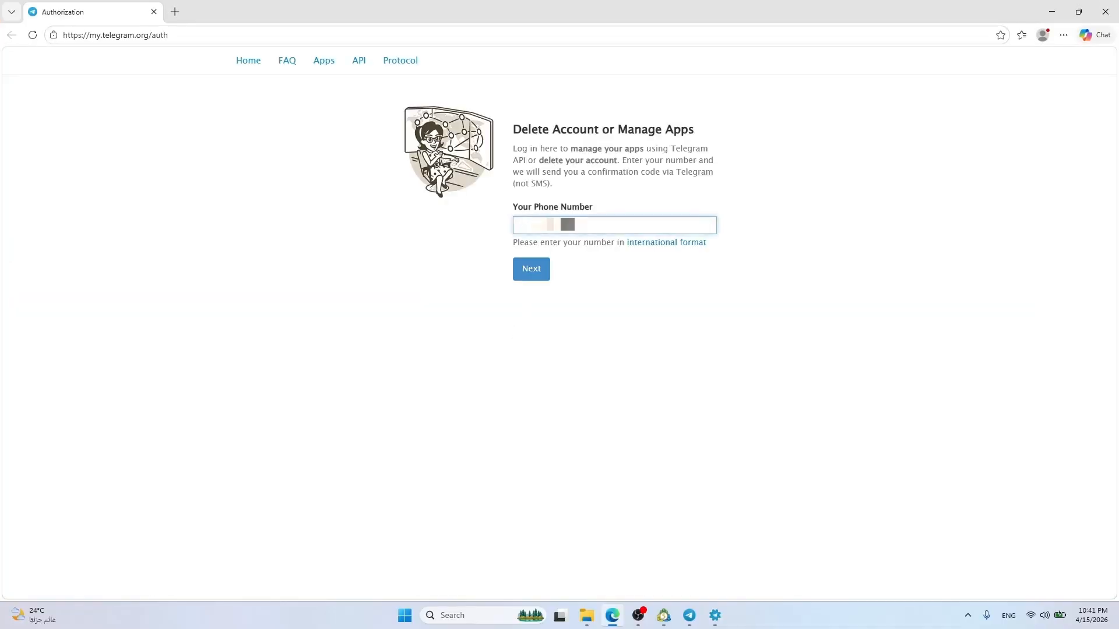
{"action": "type", "text": "00"}
{"action": "left_click", "coordinate": [529, 269]}
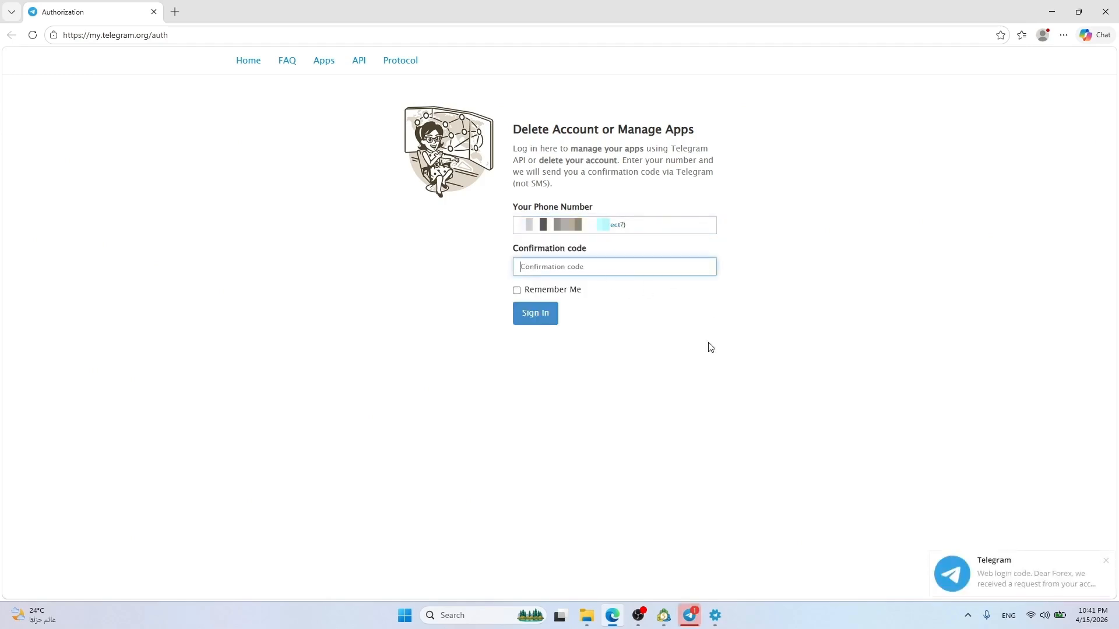
Paste the login code from Telegram, sign in with Remember Me, and open API development tools
{"action": "mouse_move", "coordinate": [1025, 574]}
{"action": "left_click", "coordinate": [689, 615]}
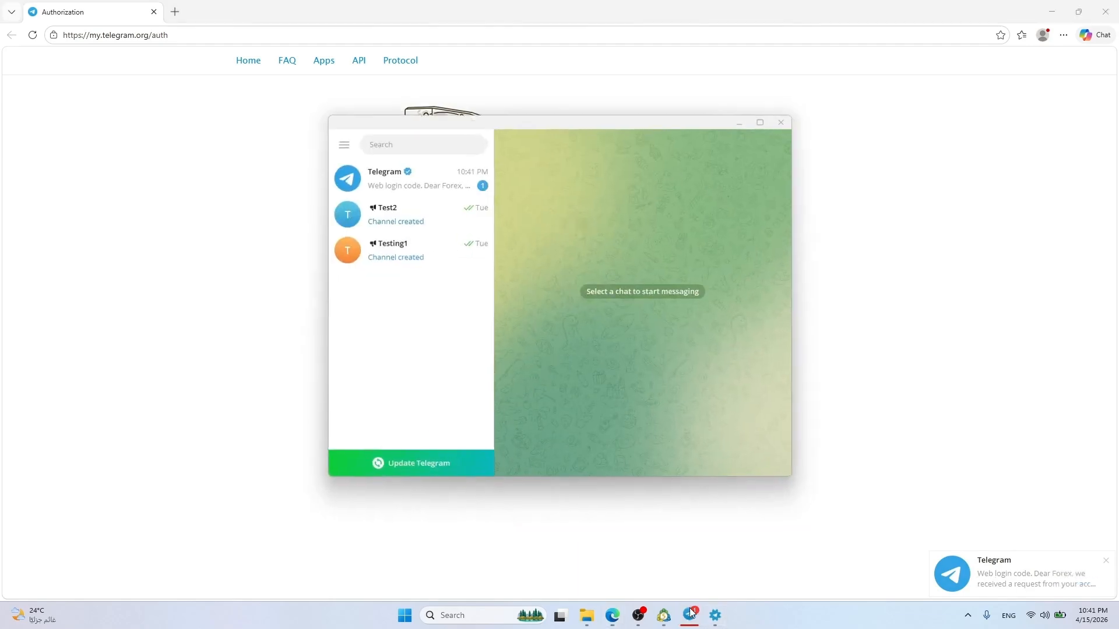
{"action": "left_click", "coordinate": [430, 178]}
{"action": "left_click", "coordinate": [553, 364]}
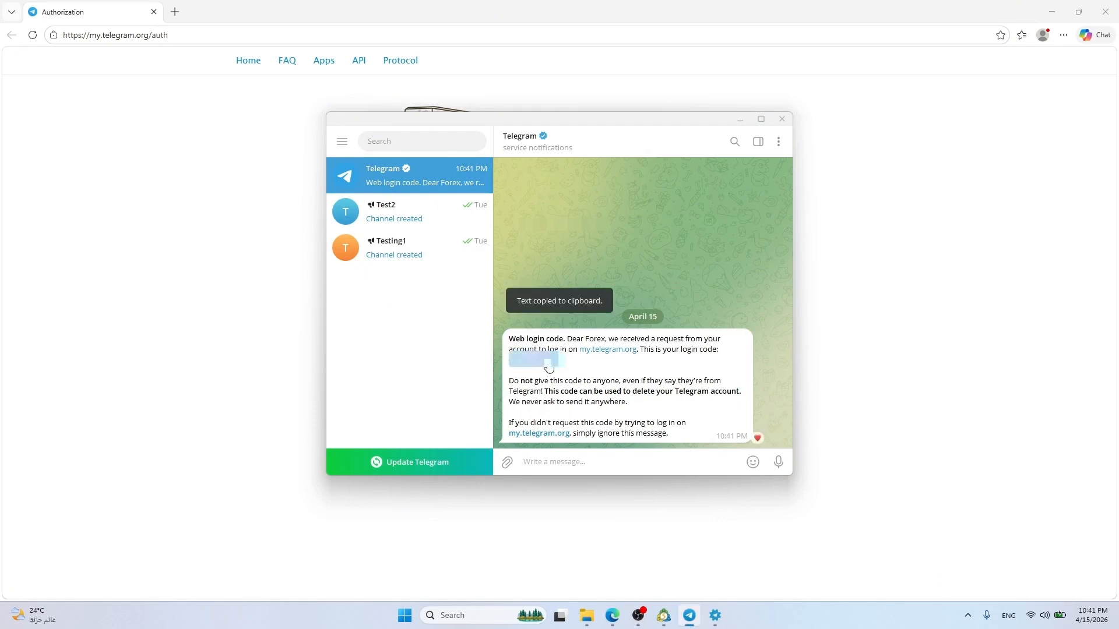
{"action": "left_click", "coordinate": [595, 4]}
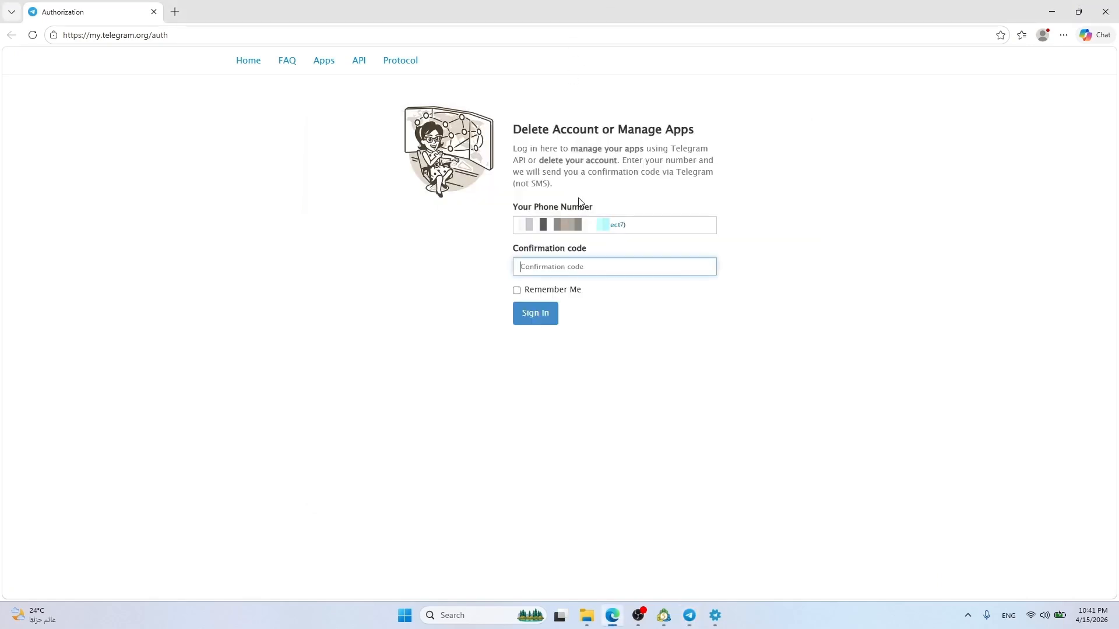
{"action": "left_click", "coordinate": [579, 261]}
{"action": "key", "text": "ctrl+v"}
{"action": "left_click", "coordinate": [516, 290]}
{"action": "left_click", "coordinate": [535, 313]}
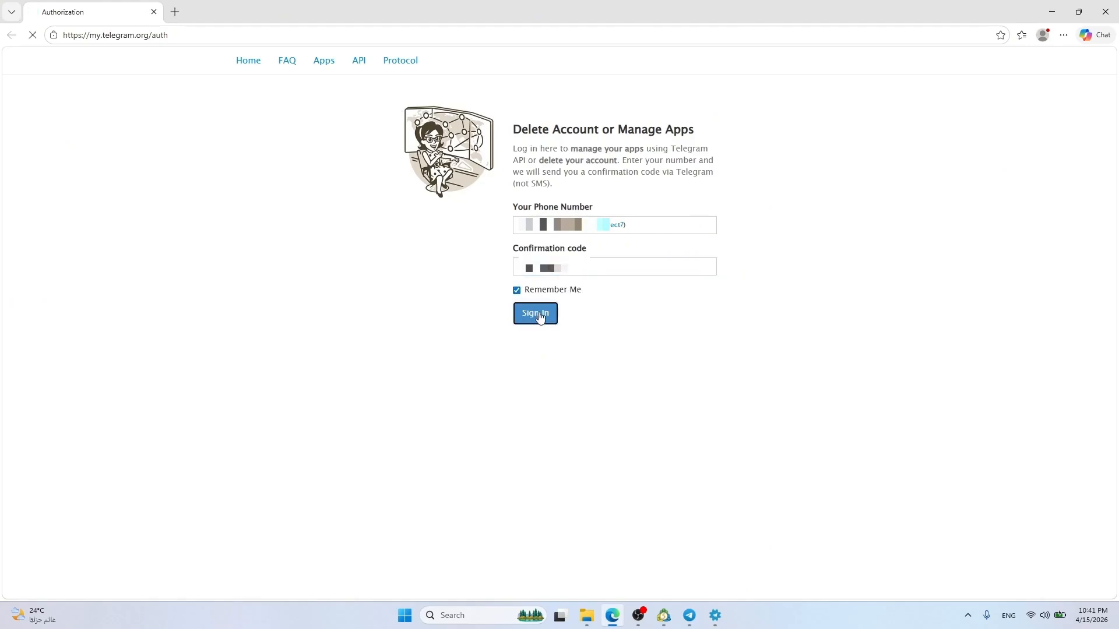
{"action": "left_click", "coordinate": [556, 148]}
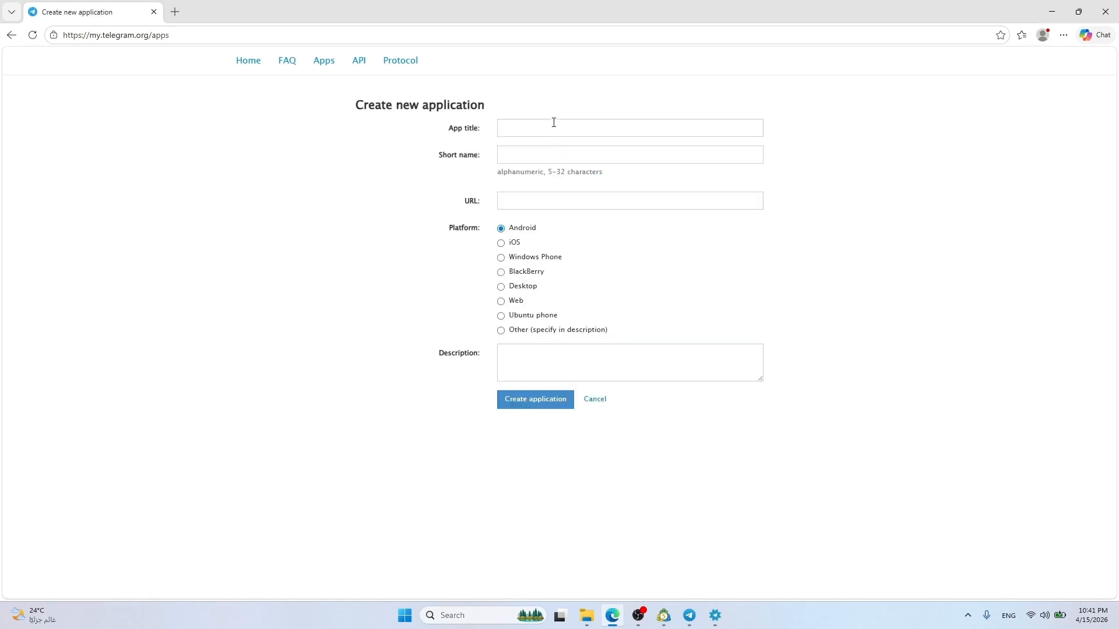
Create a Desktop application with App title and Short name 'anythingtele'
{"action": "left_click", "coordinate": [553, 123]}
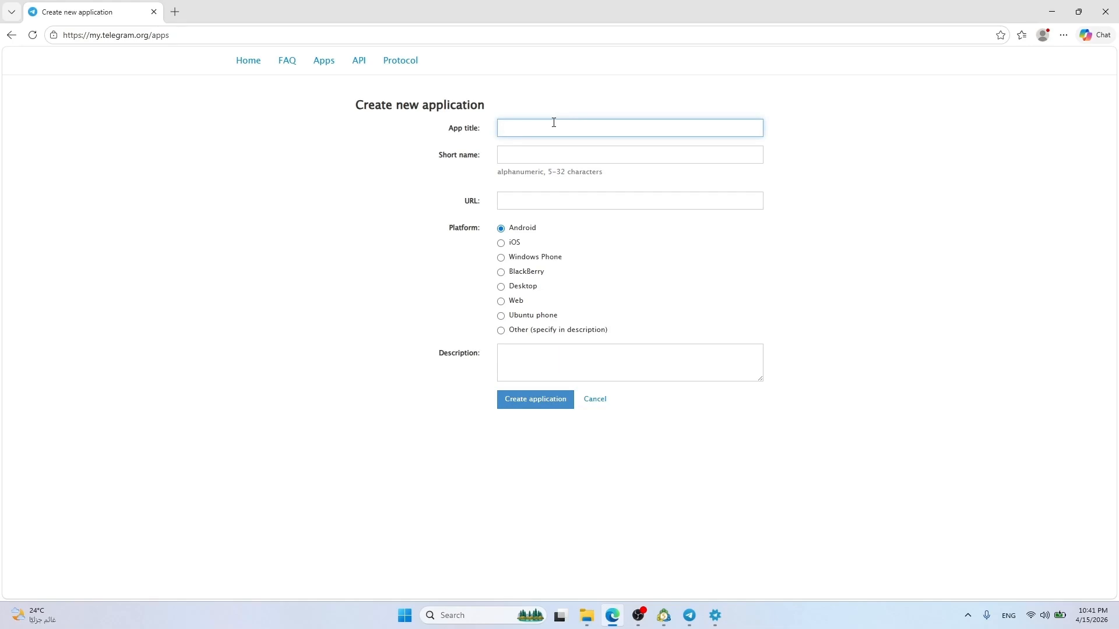
{"action": "type", "text": "anythingtel"}
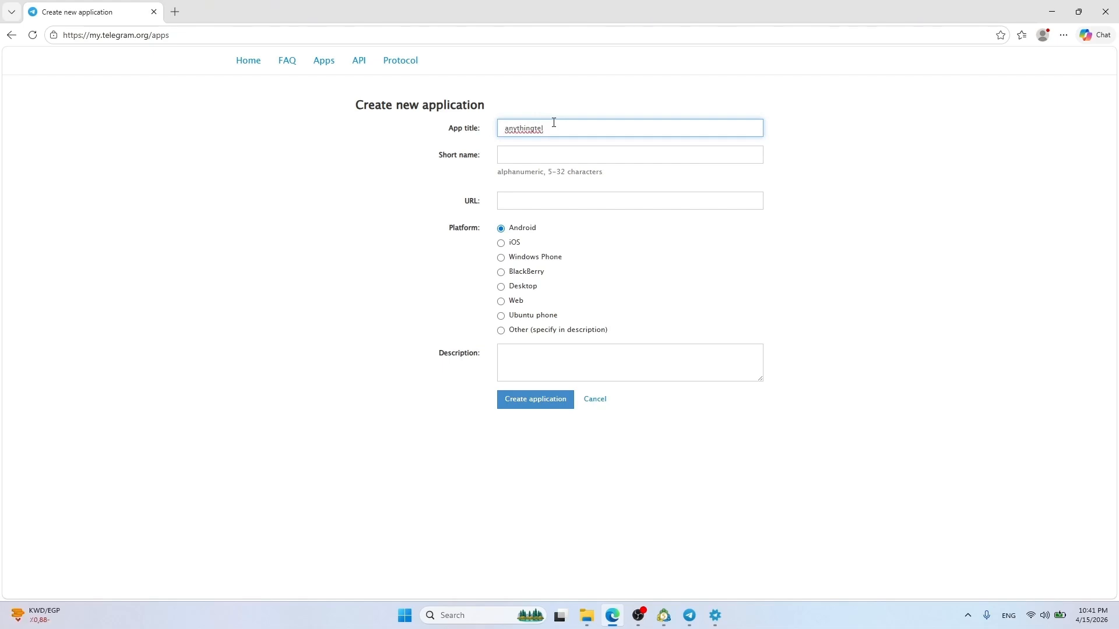
{"action": "type", "text": "e"}
{"action": "key", "text": "Tab"}
{"action": "type", "text": "anyt"}
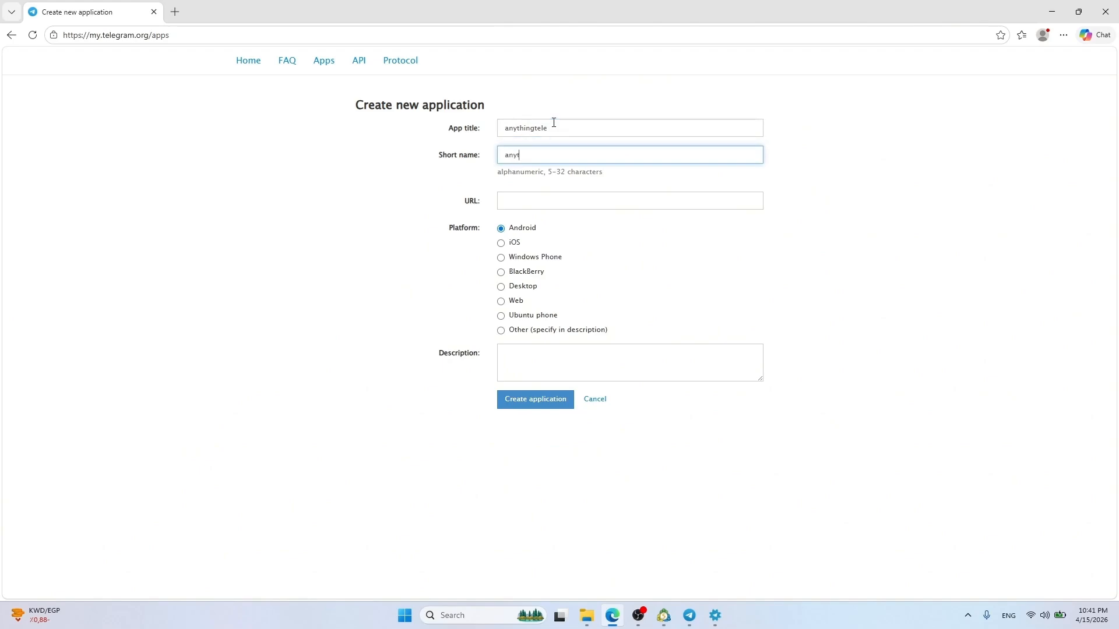
{"action": "type", "text": "hingtele"}
{"action": "left_click", "coordinate": [551, 260]}
{"action": "left_click", "coordinate": [515, 288]}
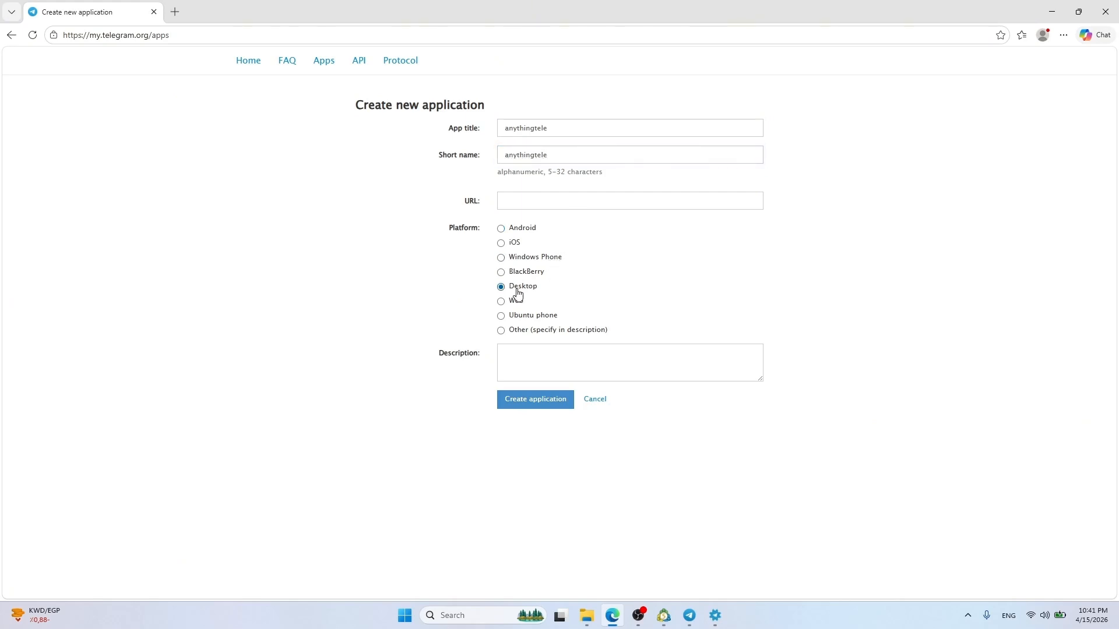
{"action": "left_click", "coordinate": [536, 402]}
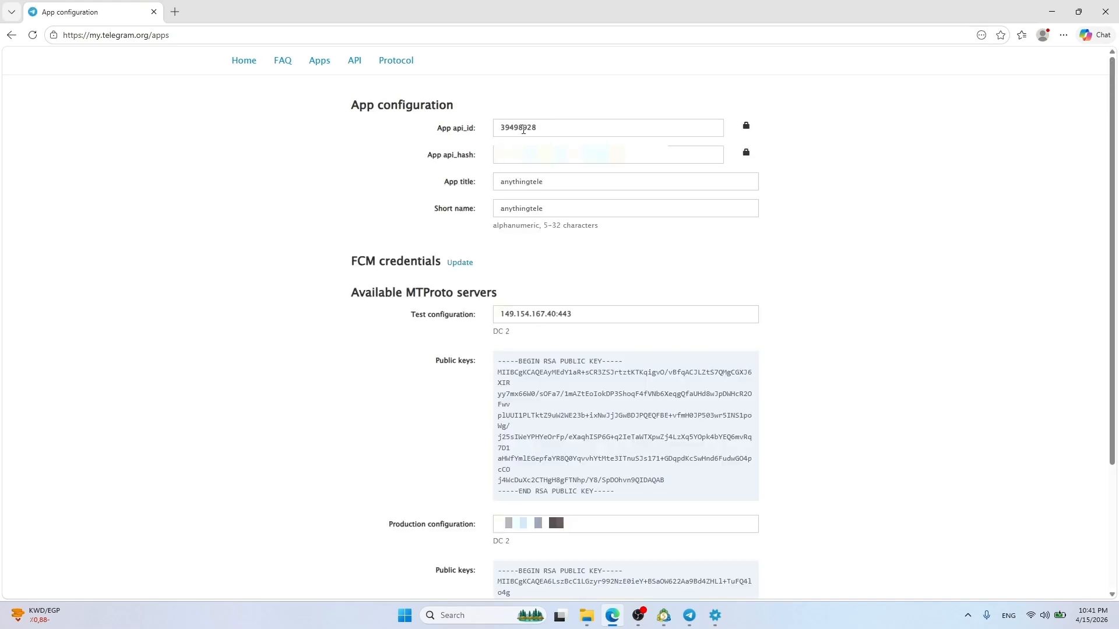
Copy the app's api_id into TeleMT5's API ID field
{"action": "double_click", "coordinate": [514, 126]}
{"action": "right_click", "coordinate": [514, 129]}
{"action": "left_click", "coordinate": [547, 137]}
{"action": "left_click", "coordinate": [715, 615]}
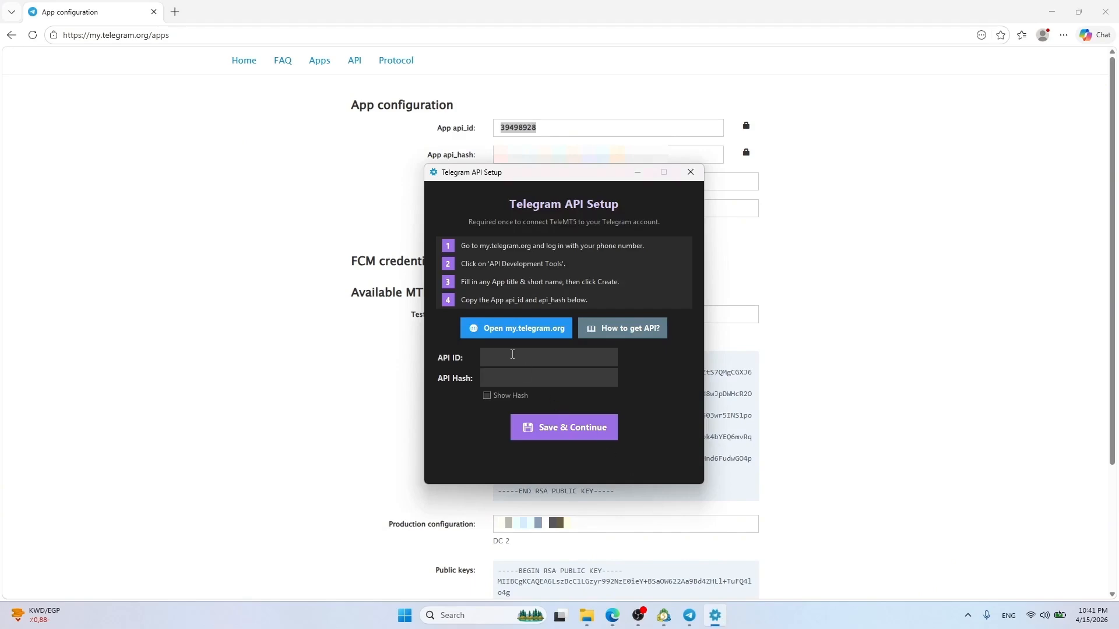
{"action": "left_click", "coordinate": [513, 354]}
{"action": "key", "text": "ctrl+v"}
Copy the api_hash into the API Hash field, then save and confirm the credentials
{"action": "double_click", "coordinate": [540, 154]}
{"action": "left_click", "coordinate": [519, 158]}
{"action": "double_click", "coordinate": [520, 158]}
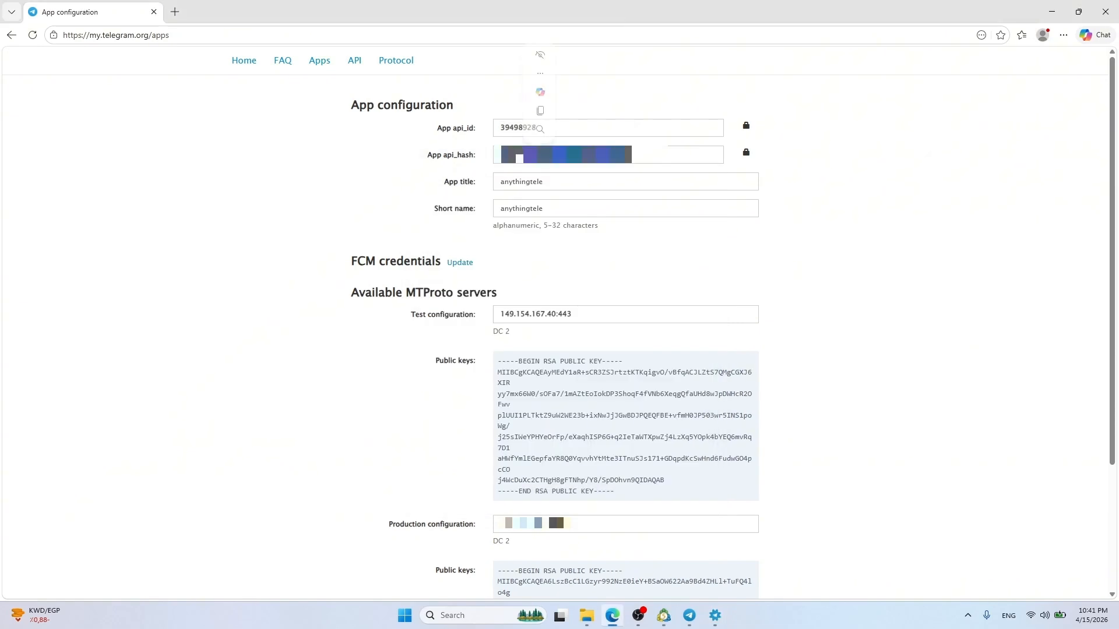
{"action": "key", "text": "ctrl+c"}
{"action": "left_click", "coordinate": [715, 615]}
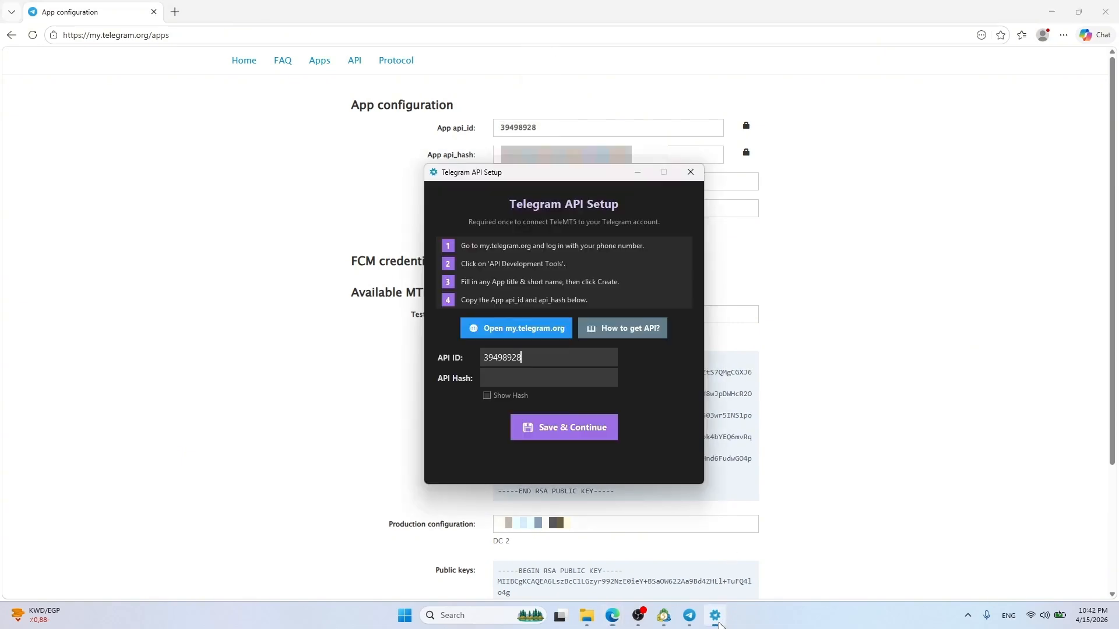
{"action": "left_click", "coordinate": [530, 377]}
{"action": "key", "text": "ctrl+v"}
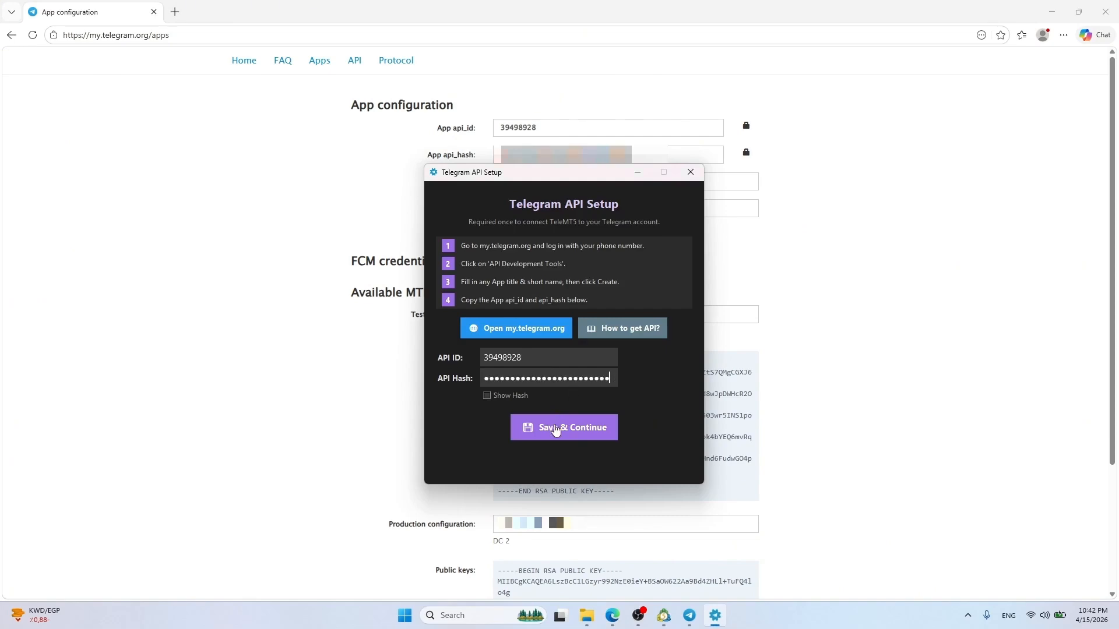
{"action": "left_click", "coordinate": [555, 430]}
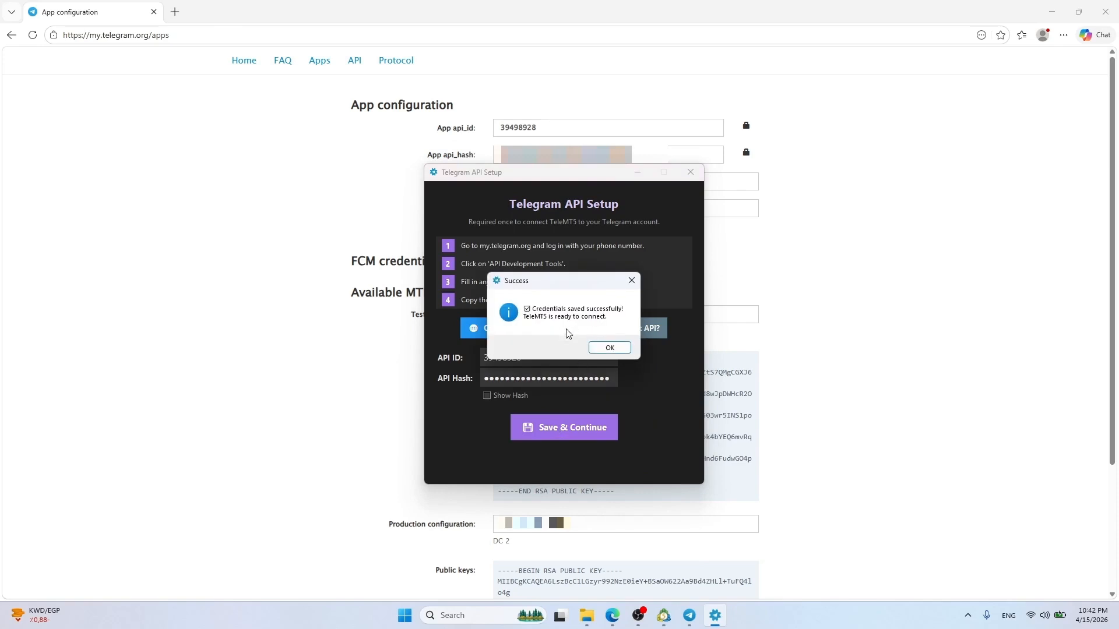
{"action": "left_click", "coordinate": [609, 350]}
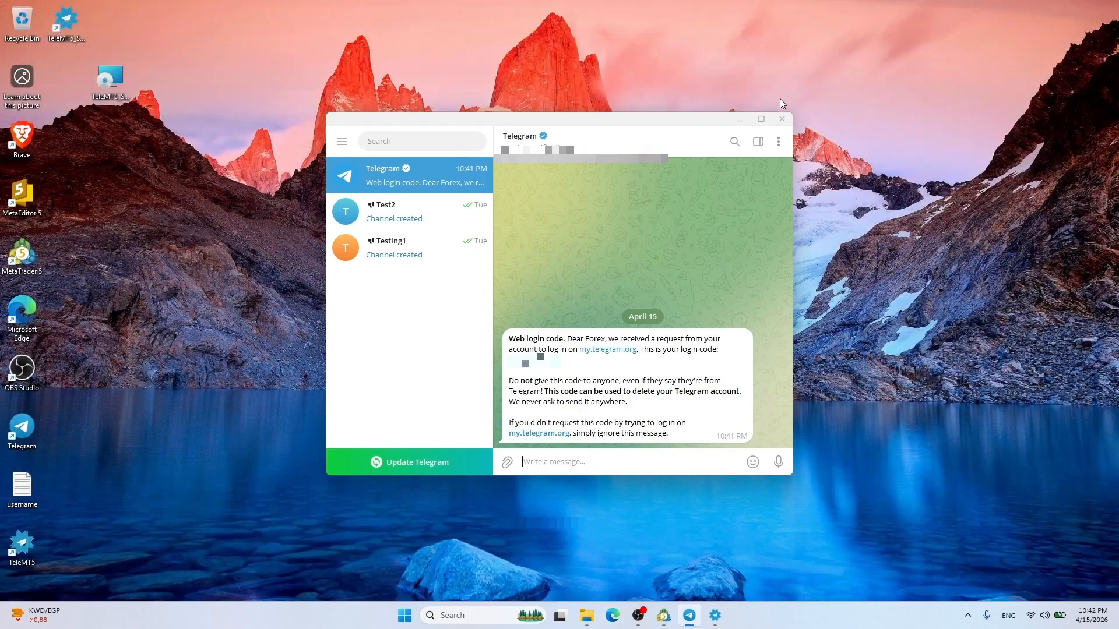
Paste the Telegram username into the Add Username prompt and submit it
{"action": "left_click", "coordinate": [740, 119]}
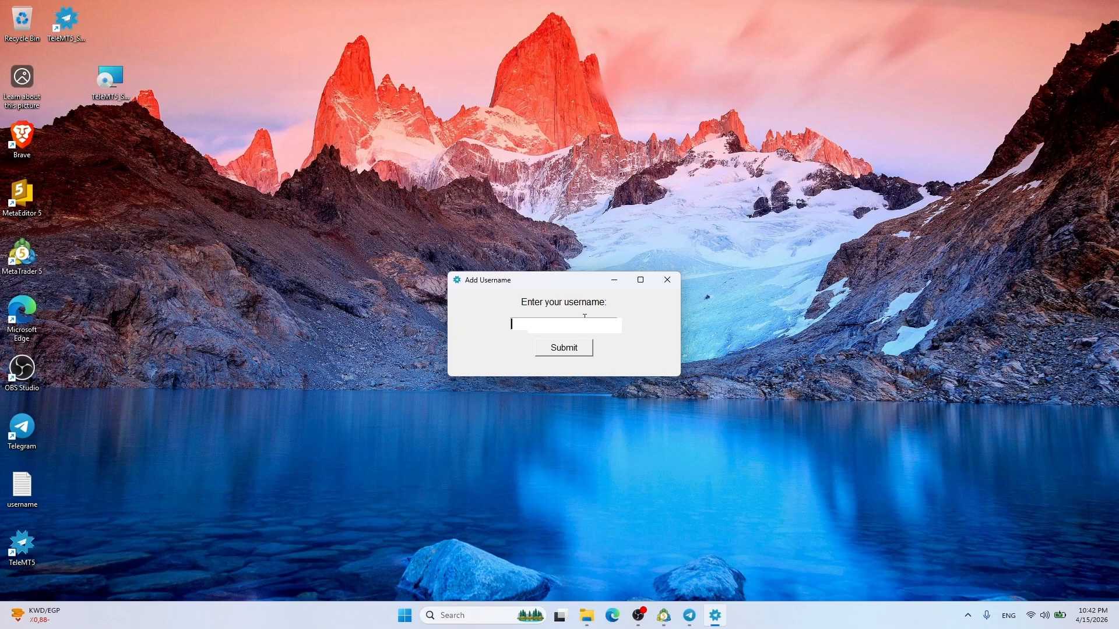
{"action": "key", "text": "ctrl+v"}
{"action": "left_click", "coordinate": [577, 348]}
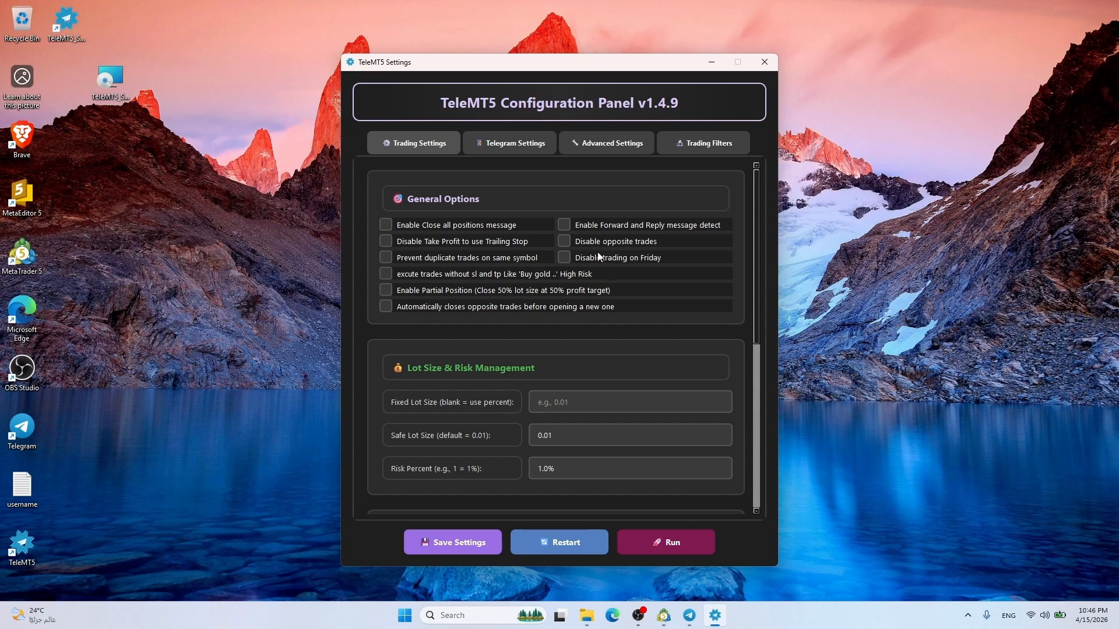
Clear the Fixed Lot Size field, leaving Safe Lot Size at 0.01
{"action": "scroll", "coordinate": [757, 215], "scroll_direction": "down", "scroll_amount": 5}
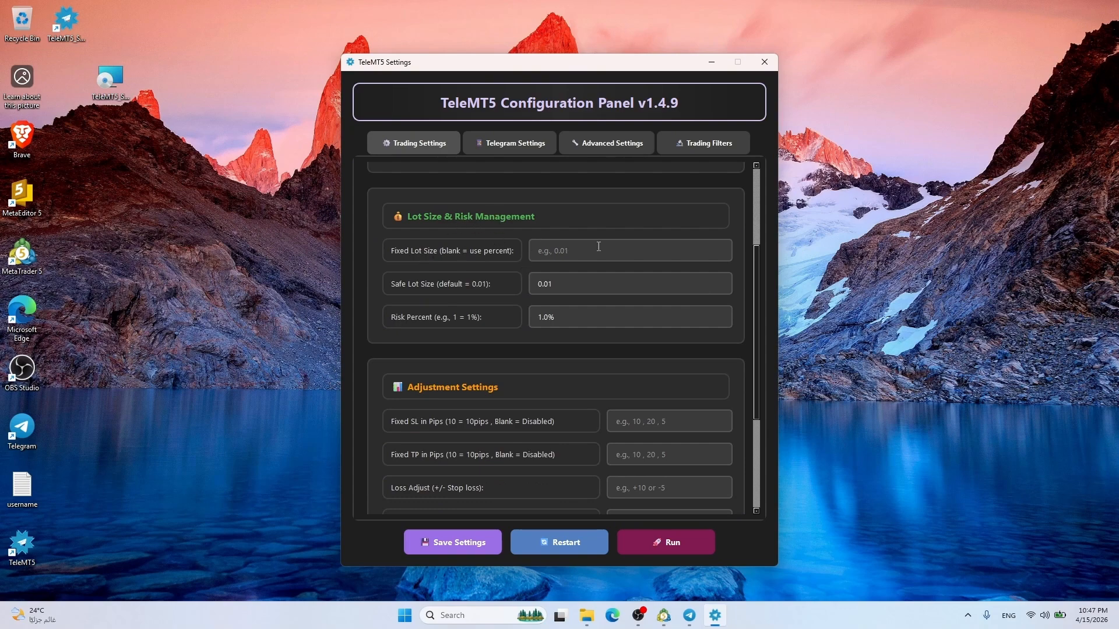
{"action": "left_click", "coordinate": [553, 250]}
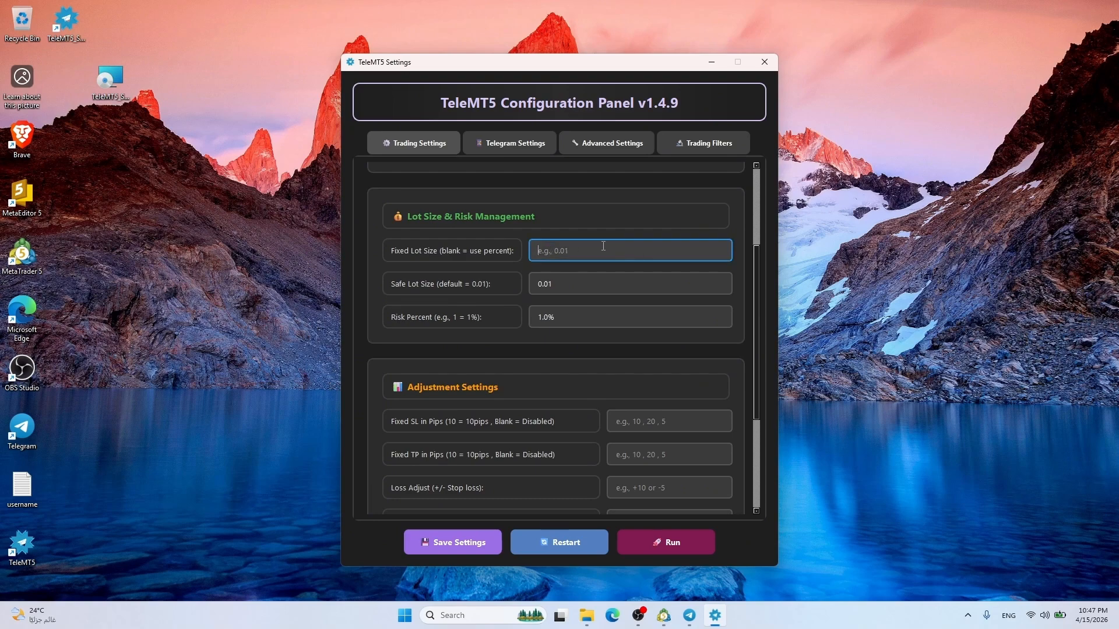
{"action": "type", "text": "0.01"}
{"action": "key", "text": "ctrl+a"}
{"action": "type", "text": "0.1"}
{"action": "scroll", "coordinate": [557, 358], "scroll_direction": "up", "scroll_amount": 3}
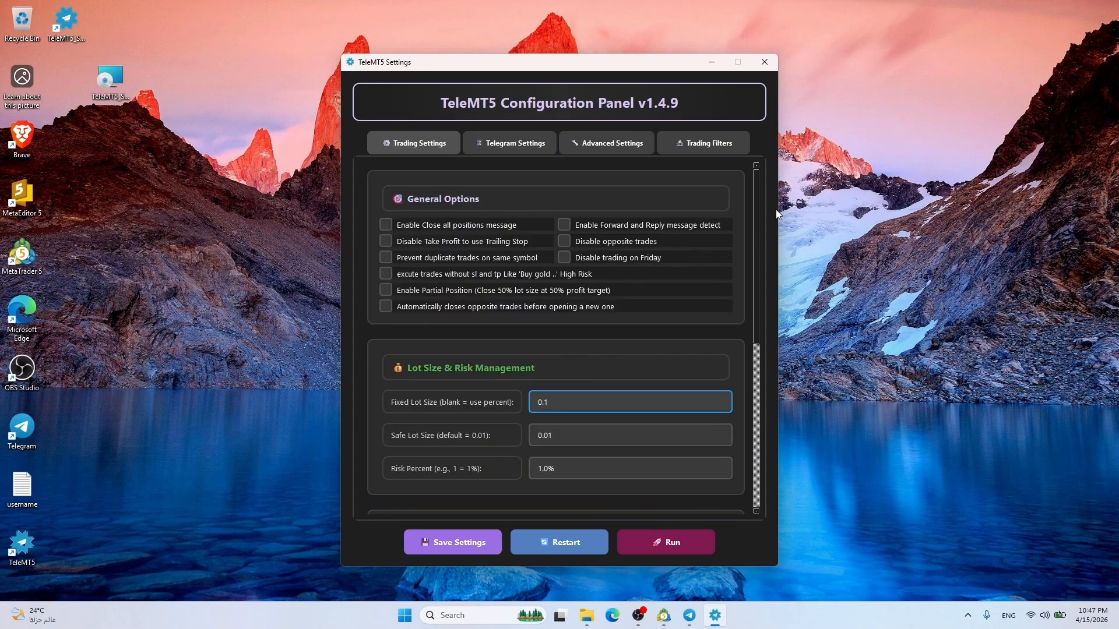
{"action": "scroll", "coordinate": [760, 206], "scroll_direction": "down", "scroll_amount": 3}
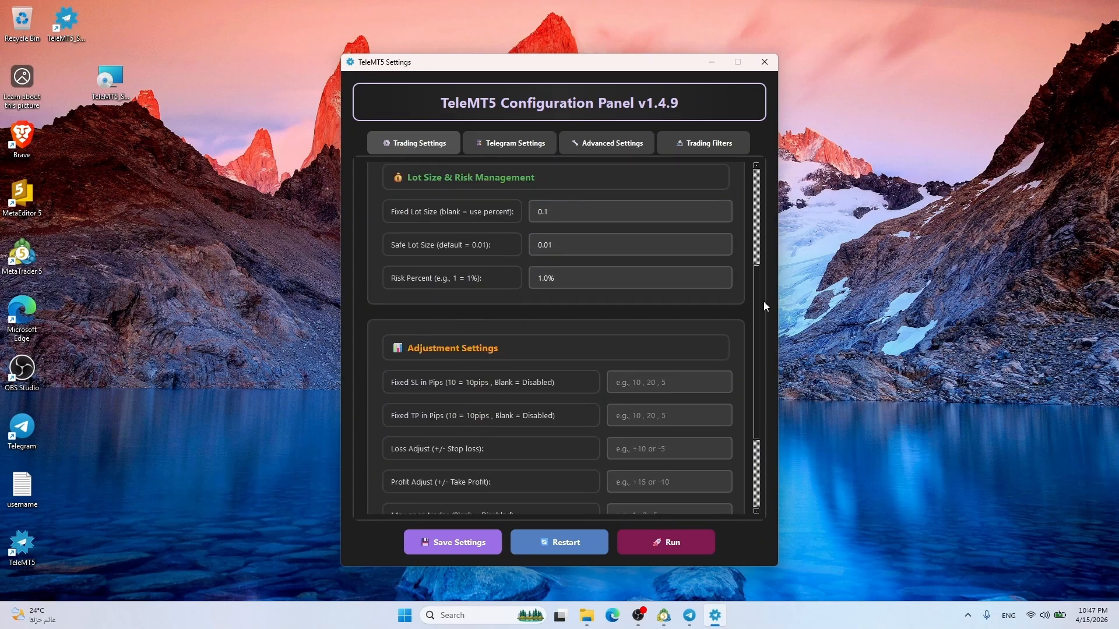
{"action": "double_click", "coordinate": [569, 207]}
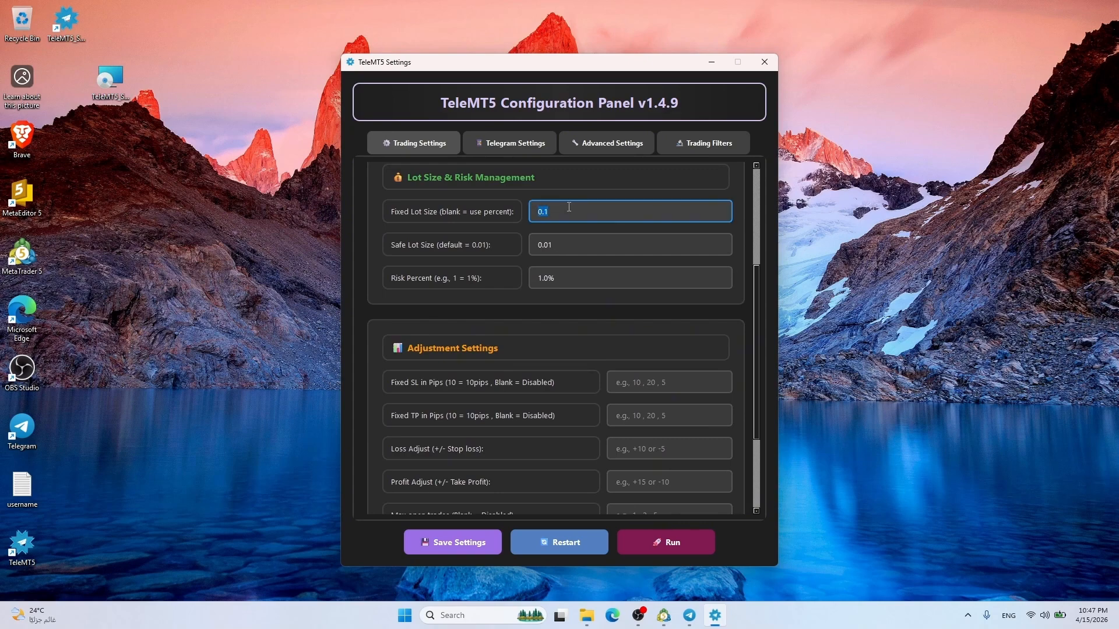
{"action": "left_click", "coordinate": [593, 247]}
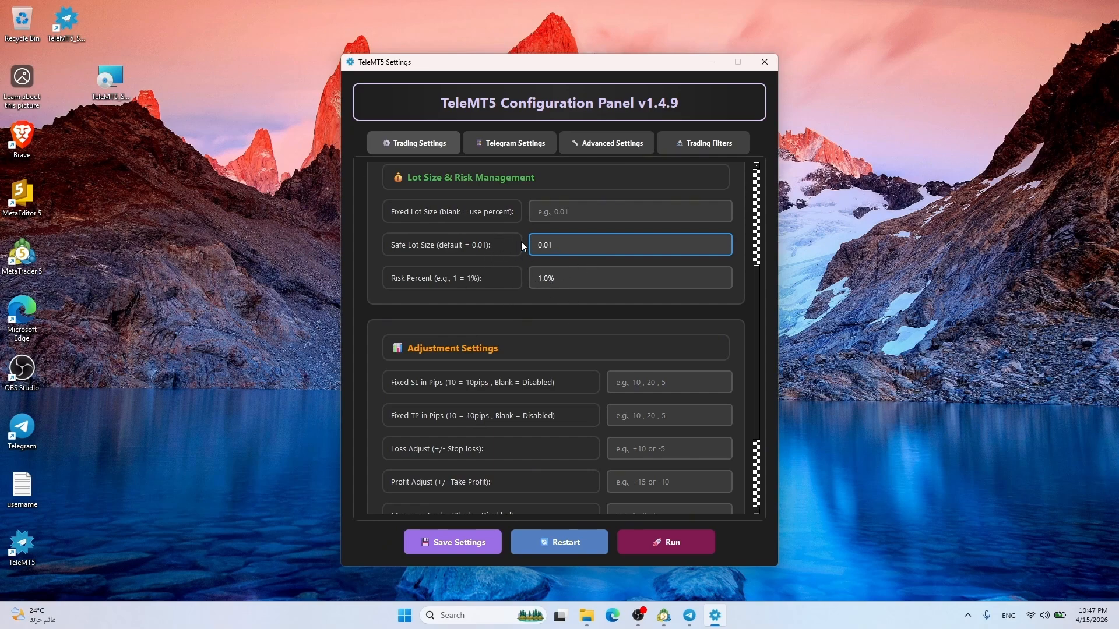
{"action": "left_click", "coordinate": [462, 271]}
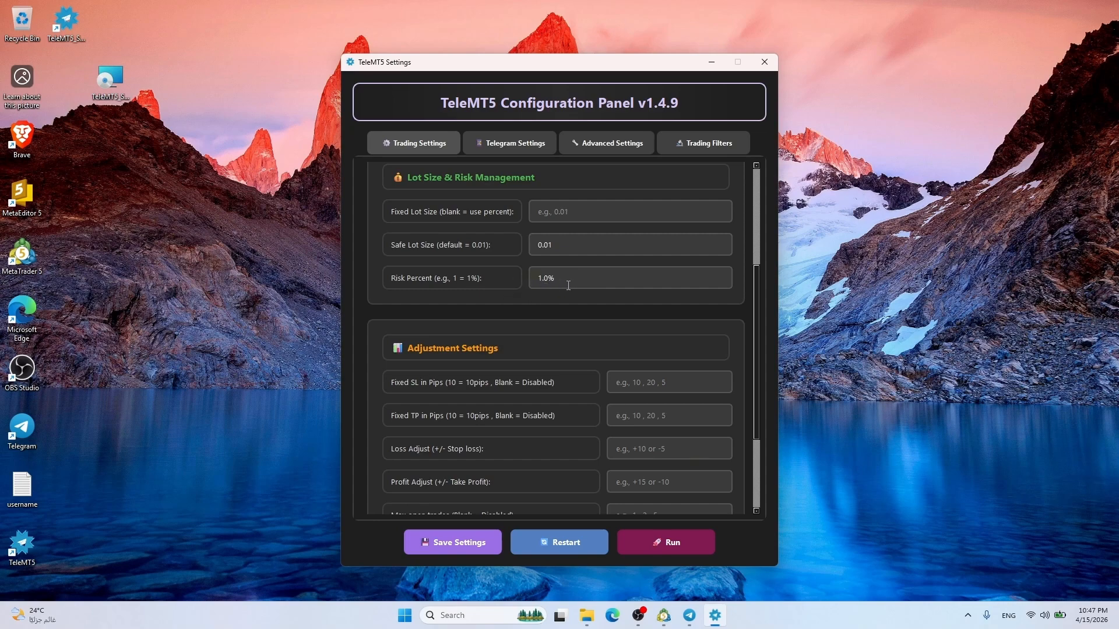
Change Risk Percent from 1.0 to 2
{"action": "left_click", "coordinate": [568, 285]}
{"action": "key", "text": "ctrl+a"}
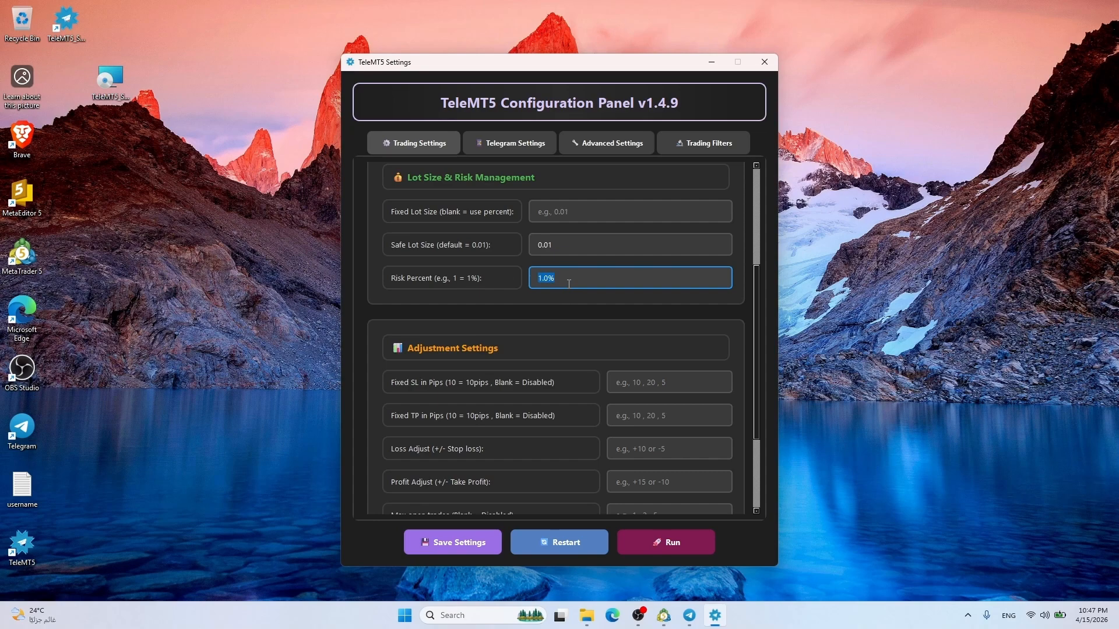
{"action": "type", "text": "1"}
{"action": "key", "text": "ctrl+a"}
{"action": "type", "text": "2"}
{"action": "left_click", "coordinate": [539, 313]}
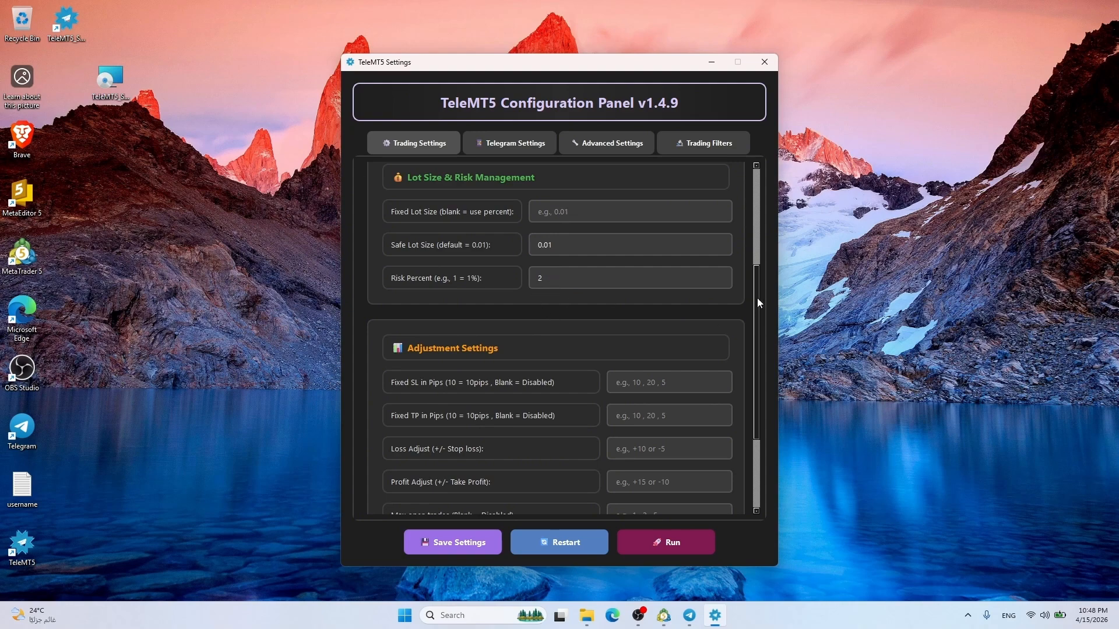
{"action": "scroll", "coordinate": [756, 282], "scroll_direction": "down", "scroll_amount": 5}
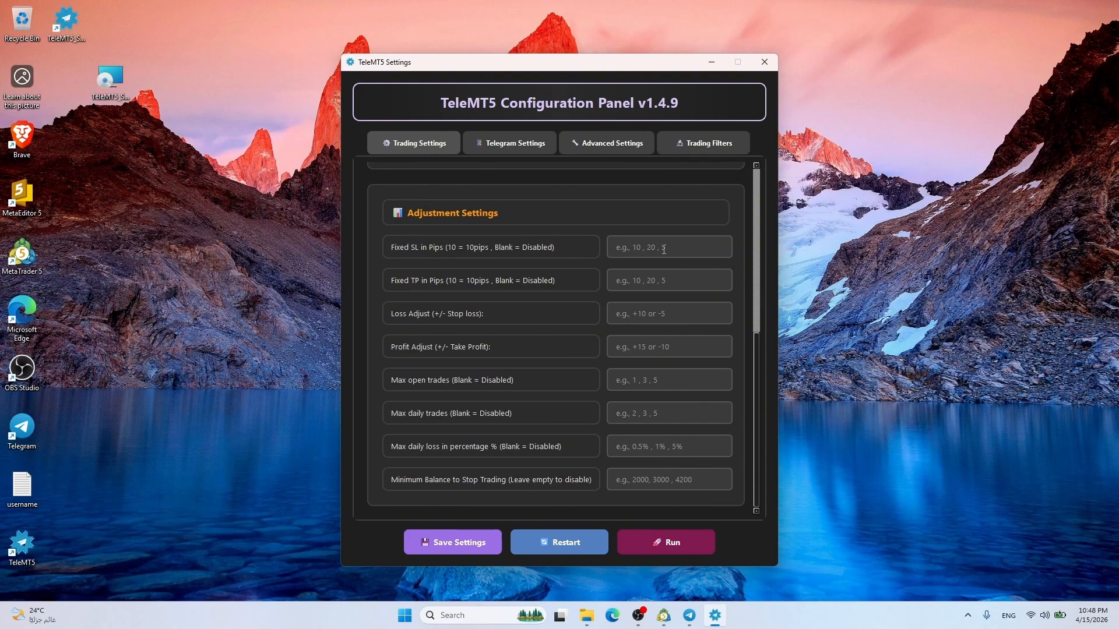
{"action": "left_click", "coordinate": [664, 250]}
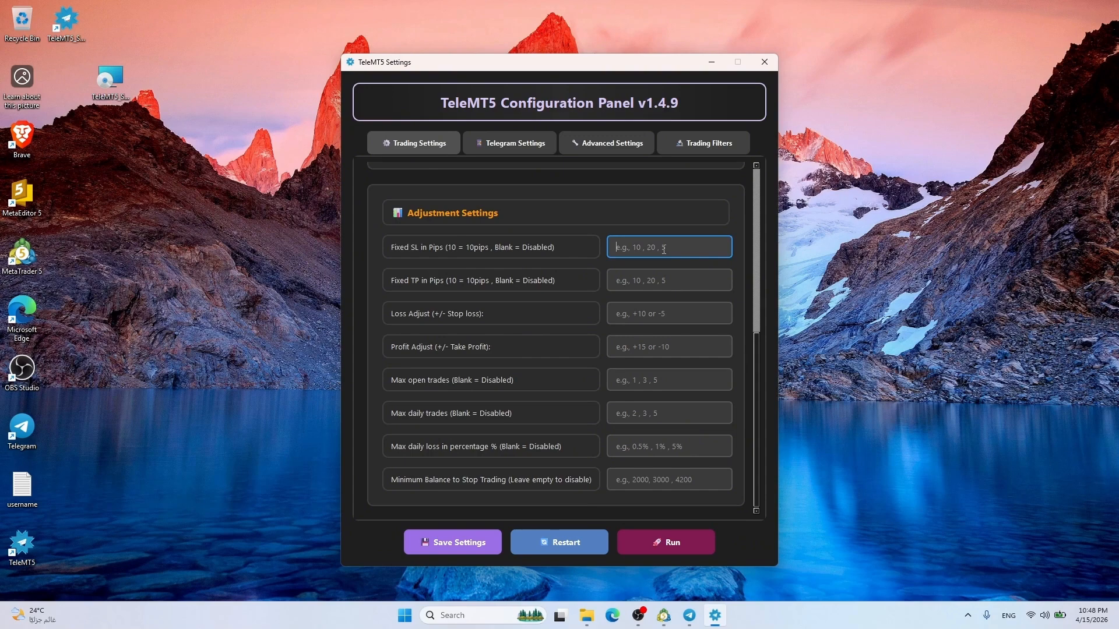
{"action": "type", "text": "20"}
{"action": "key", "text": "BackSpace"}
{"action": "key", "text": "BackSpace"}
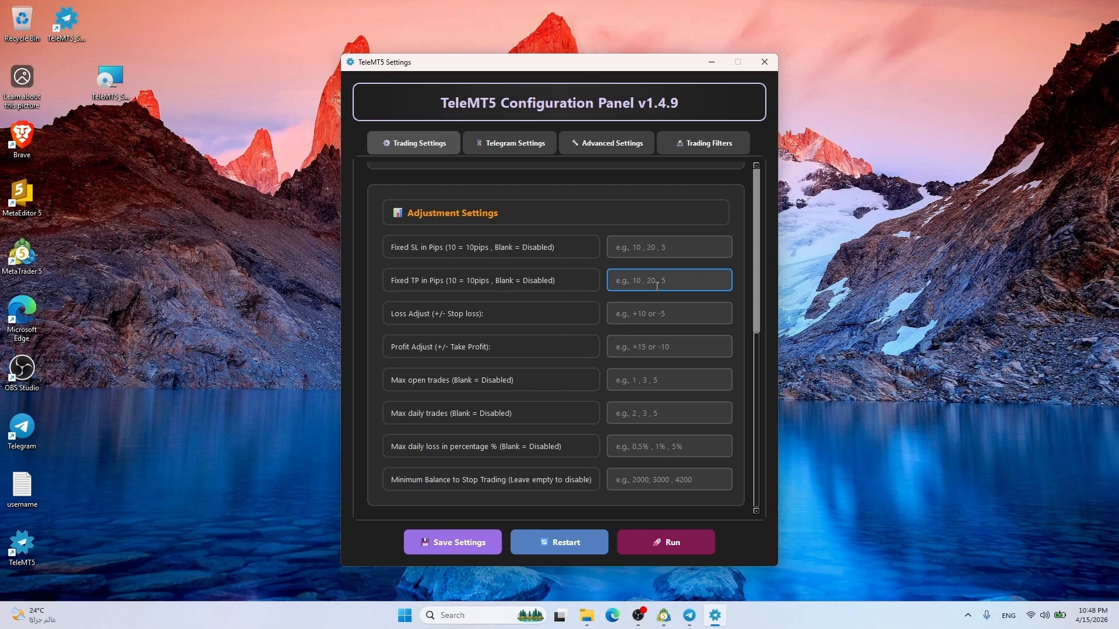
{"action": "type", "text": "20"}
{"action": "key", "text": "BackSpace"}
{"action": "left_click", "coordinate": [436, 320]}
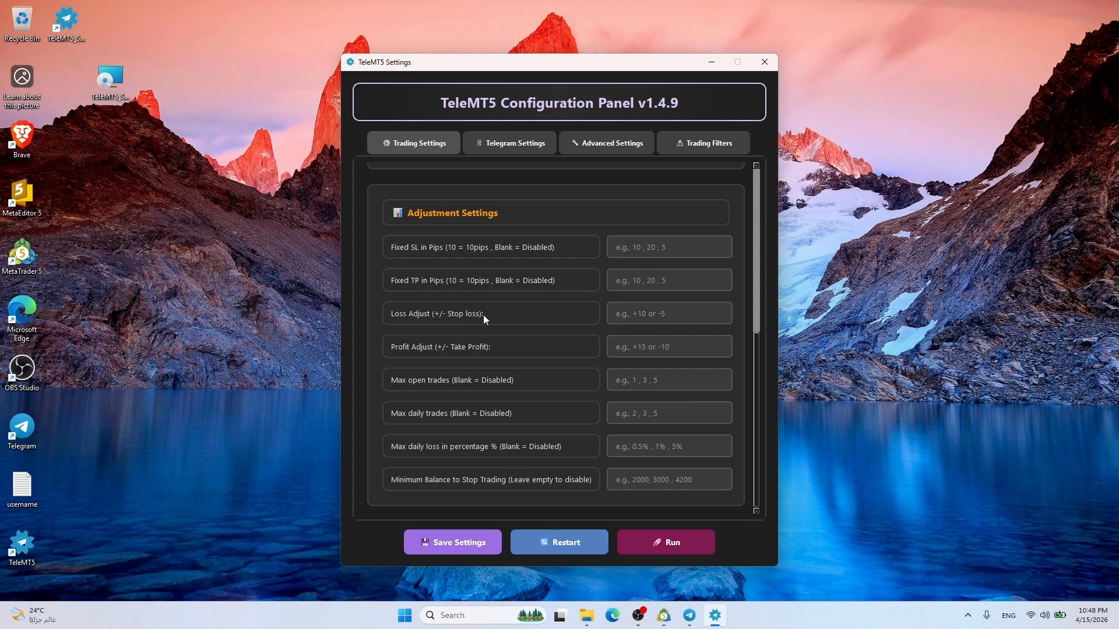
{"action": "left_click", "coordinate": [662, 317]}
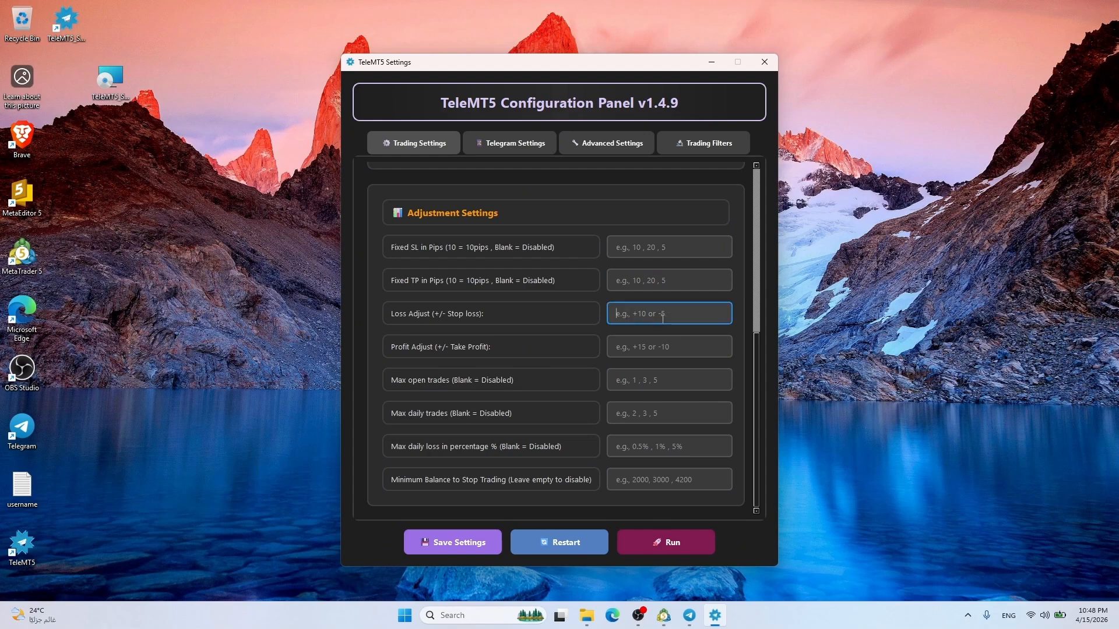
{"action": "type", "text": "10"}
{"action": "key", "text": "BackSpace"}
{"action": "key", "text": "BackSpace"}
{"action": "type", "text": "-10"}
{"action": "key", "text": "BackSpace"}
{"action": "key", "text": "BackSpace"}
{"action": "key", "text": "BackSpace"}
{"action": "left_click", "coordinate": [642, 354]}
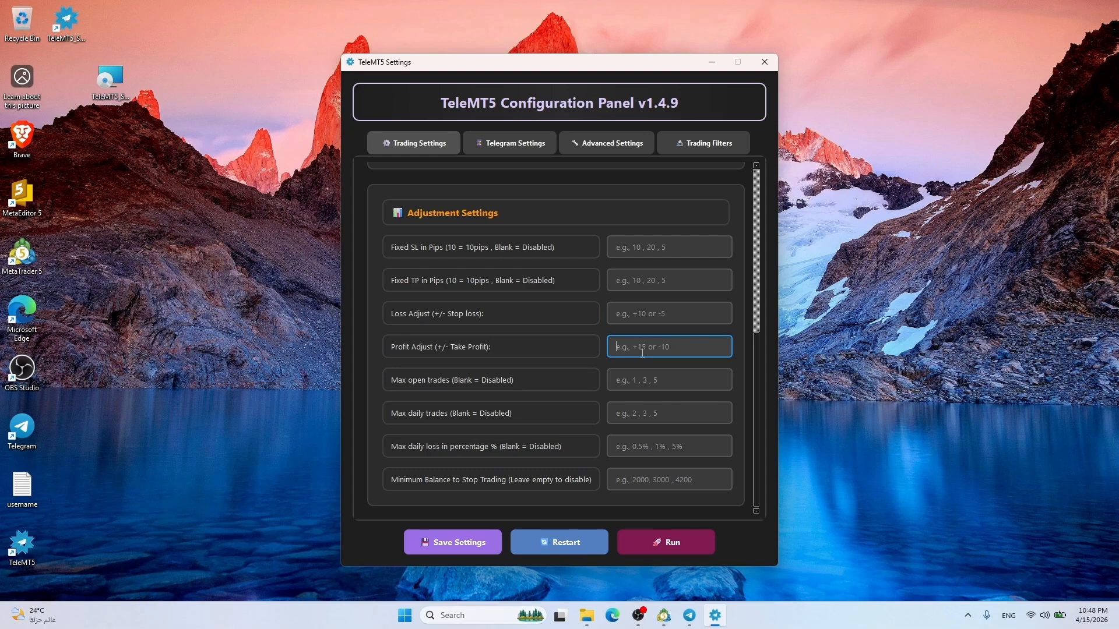
{"action": "type", "text": "10"}
{"action": "key", "text": "BackSpace"}
{"action": "key", "text": "BackSpace"}
{"action": "type", "text": "-1"}
{"action": "key", "text": "BackSpace"}
{"action": "key", "text": "BackSpace"}
{"action": "left_click", "coordinate": [633, 314]}
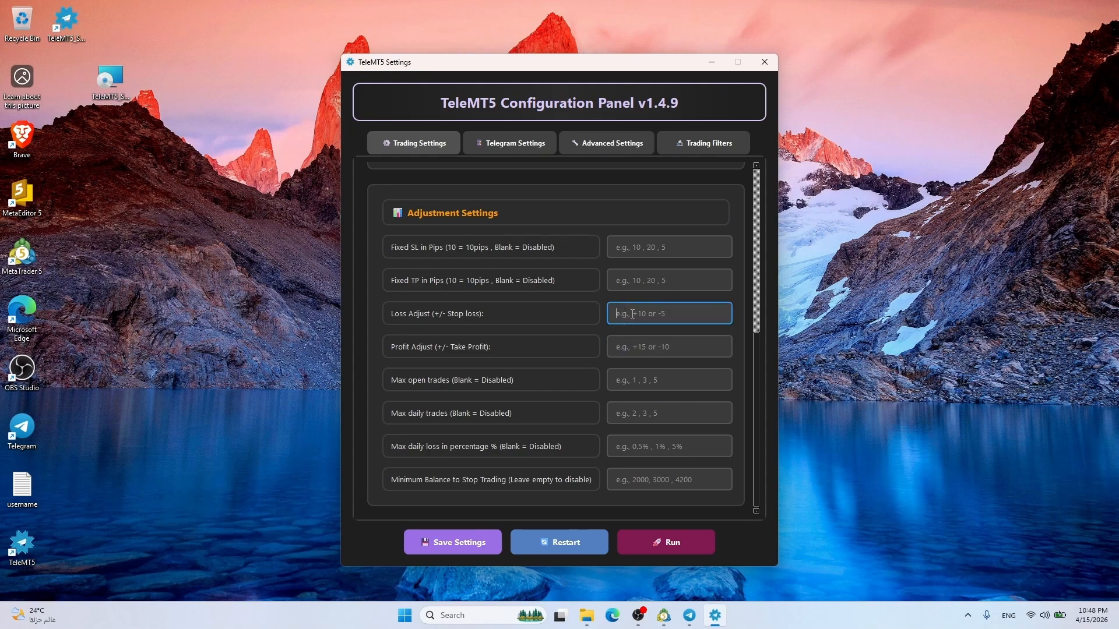
{"action": "left_click", "coordinate": [644, 340]}
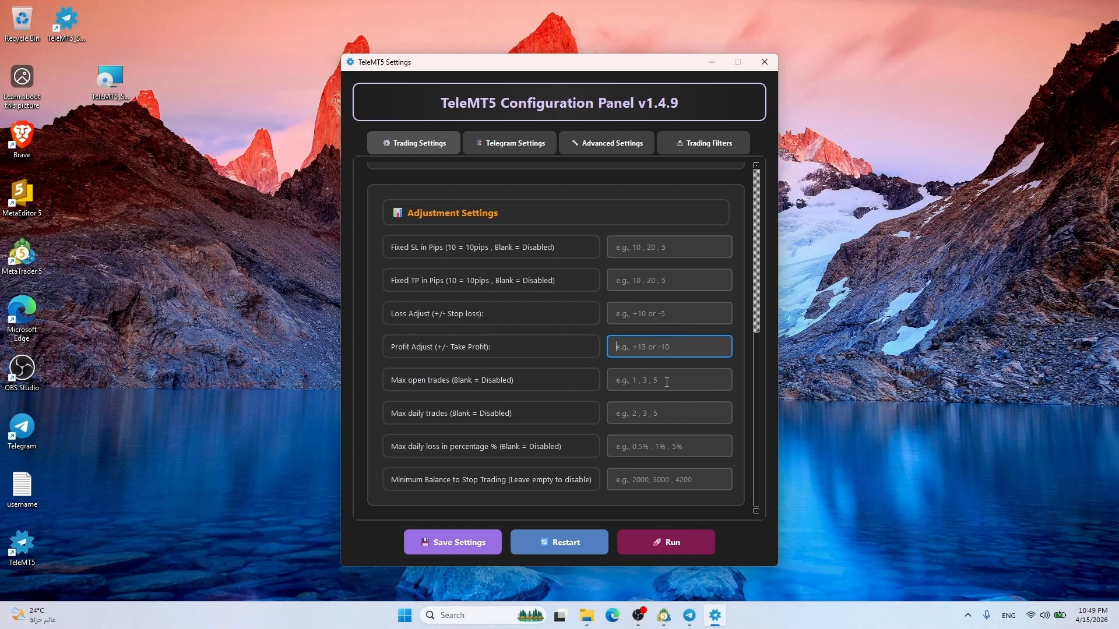
{"action": "left_click", "coordinate": [694, 380]}
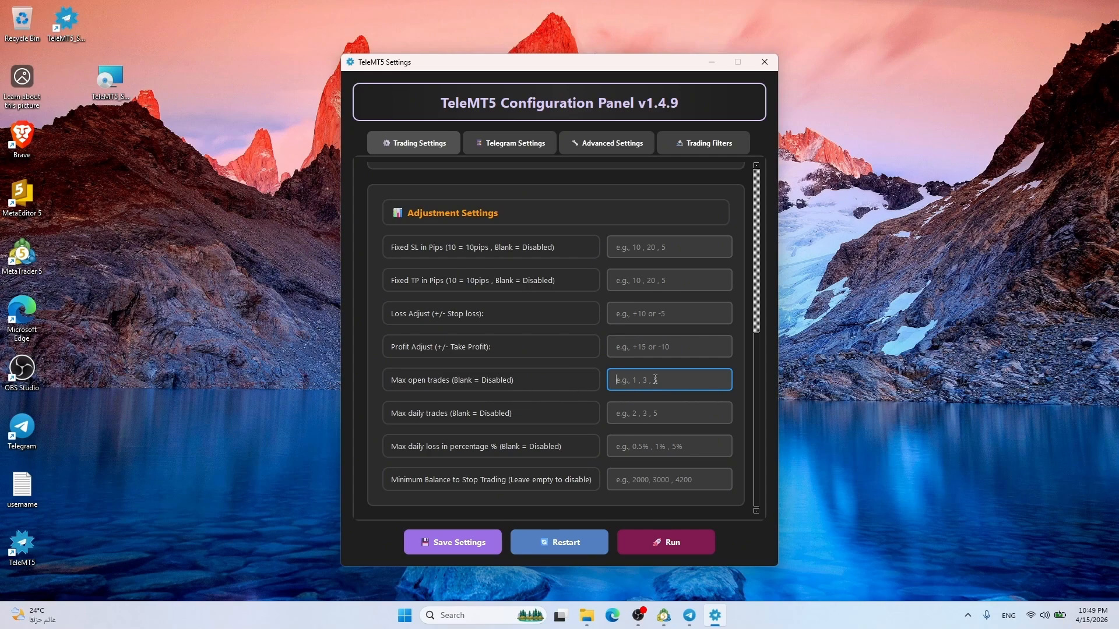
{"action": "type", "text": "3"}
{"action": "key", "text": "BackSpace"}
Try values in Max daily trades, Max daily loss and Minimum Balance, then clear them
{"action": "left_click", "coordinate": [433, 424]}
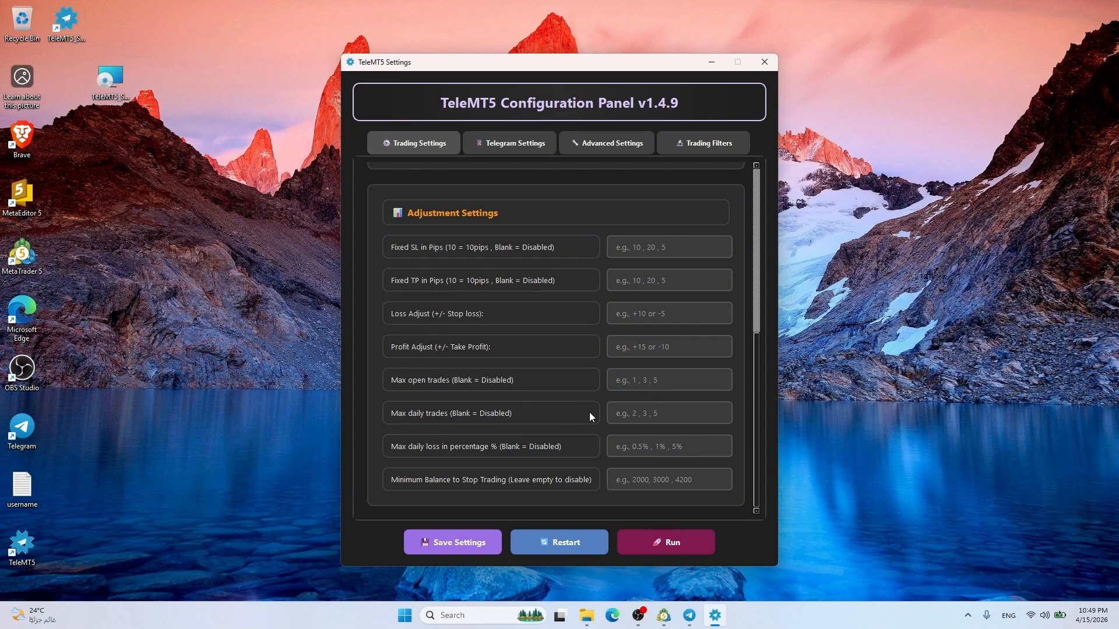
{"action": "left_click", "coordinate": [653, 413]}
{"action": "type", "text": "5"}
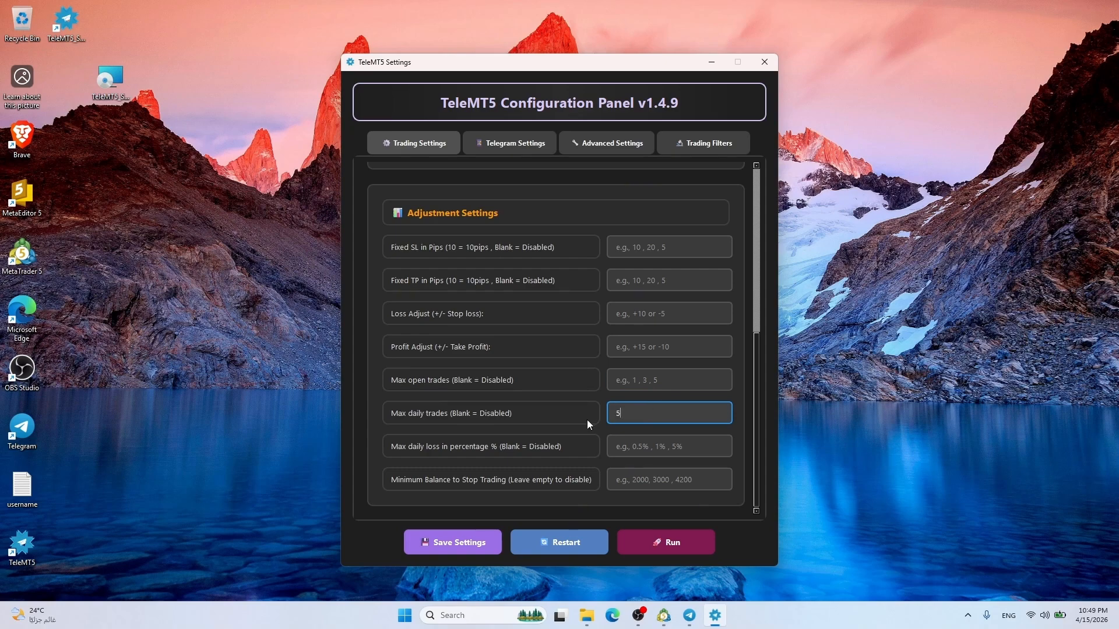
{"action": "double_click", "coordinate": [634, 416]}
{"action": "key", "text": "BackSpace"}
{"action": "left_click", "coordinate": [670, 444]}
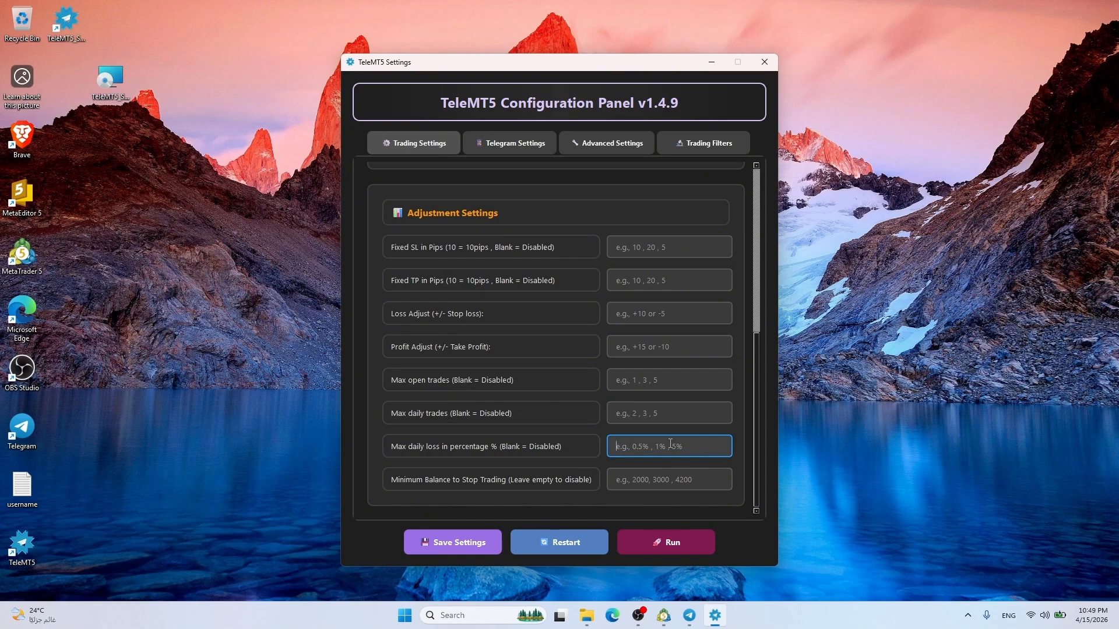
{"action": "type", "text": "0.5"}
{"action": "key", "text": "BackSpace"}
{"action": "key", "text": "BackSpace"}
{"action": "left_click", "coordinate": [655, 483]}
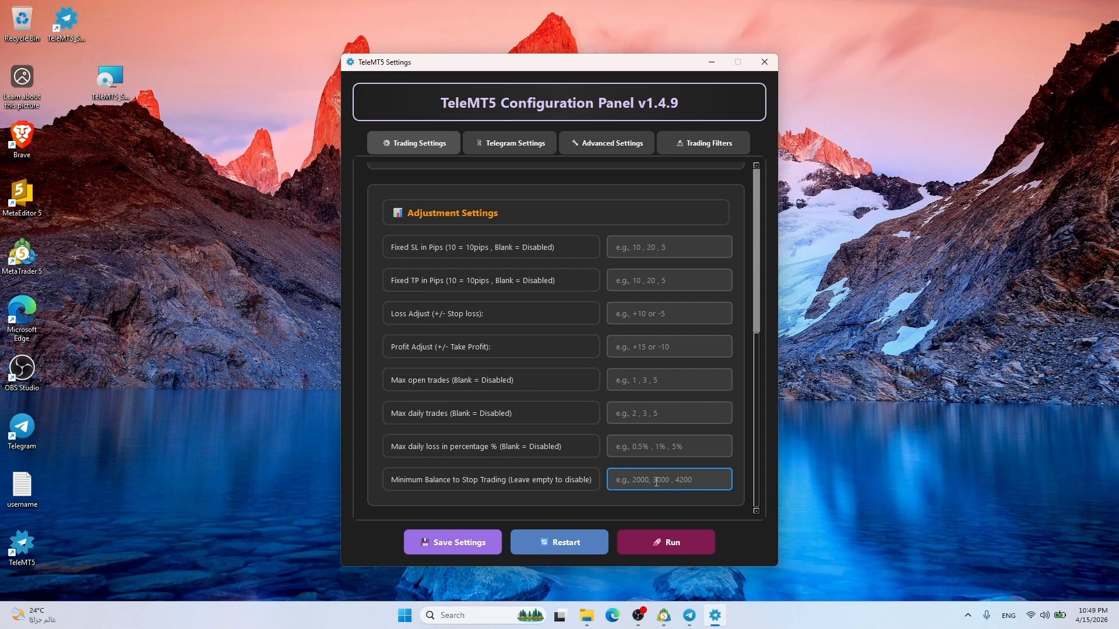
{"action": "type", "text": "2000"}
{"action": "double_click", "coordinate": [640, 479]}
{"action": "key", "text": "BackSpace"}
Enter 5 max open trades, 10 max daily trades and 5% max daily loss
{"action": "left_click_drag", "start_coordinate": [758, 415], "coordinate": [789, 205]}
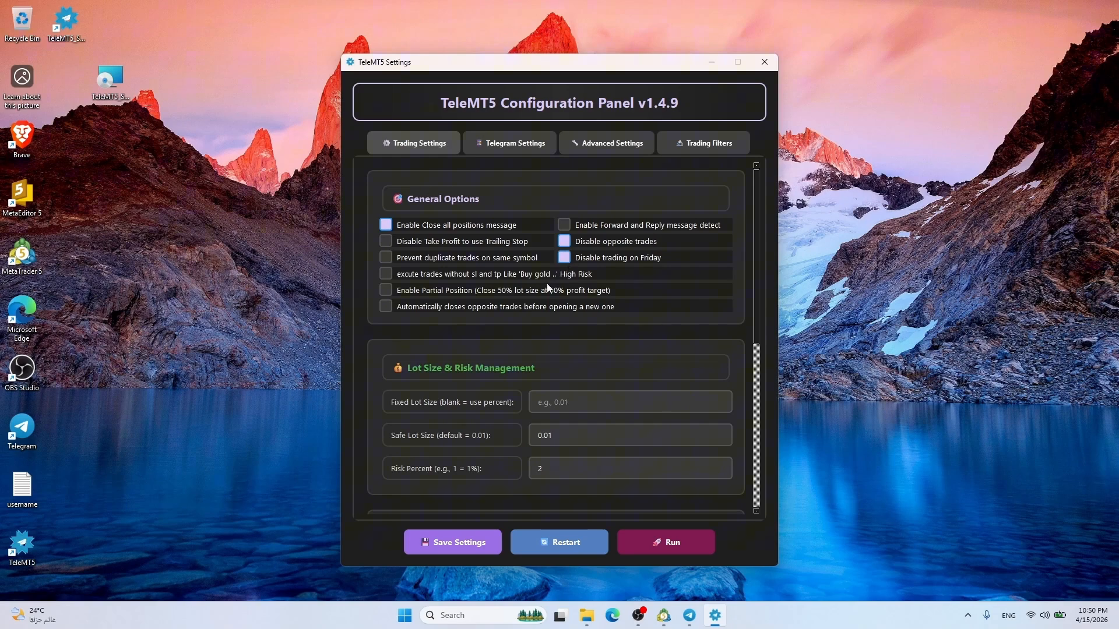
{"action": "scroll", "coordinate": [757, 248], "scroll_direction": "down", "scroll_amount": 2}
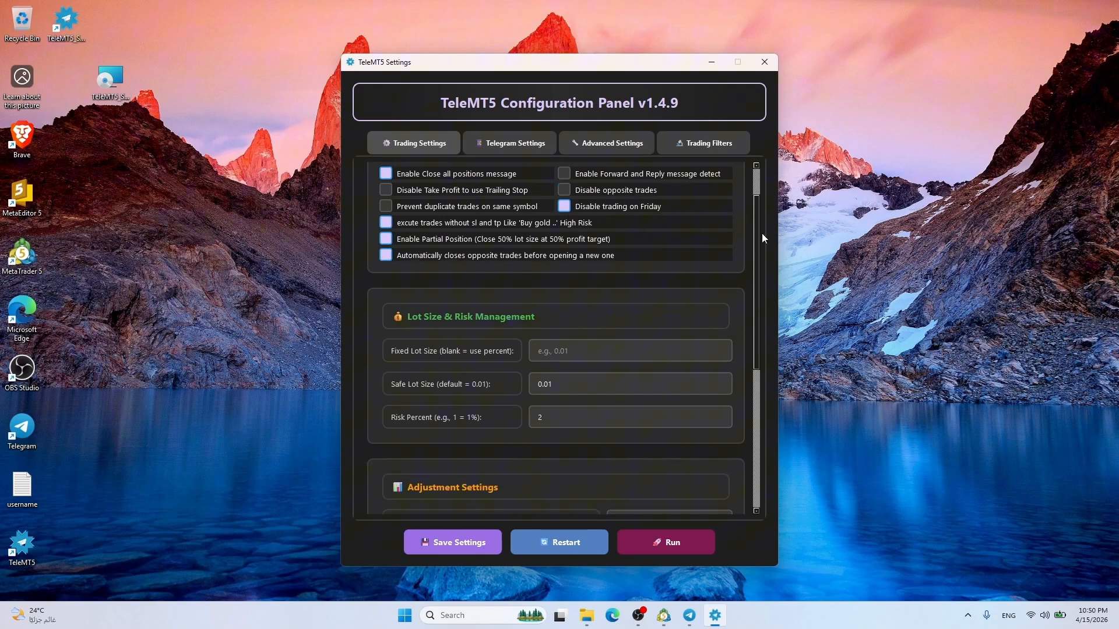
{"action": "scroll", "coordinate": [761, 233], "scroll_direction": "down", "scroll_amount": 5}
{"action": "scroll", "coordinate": [624, 313], "scroll_direction": "down", "scroll_amount": 3}
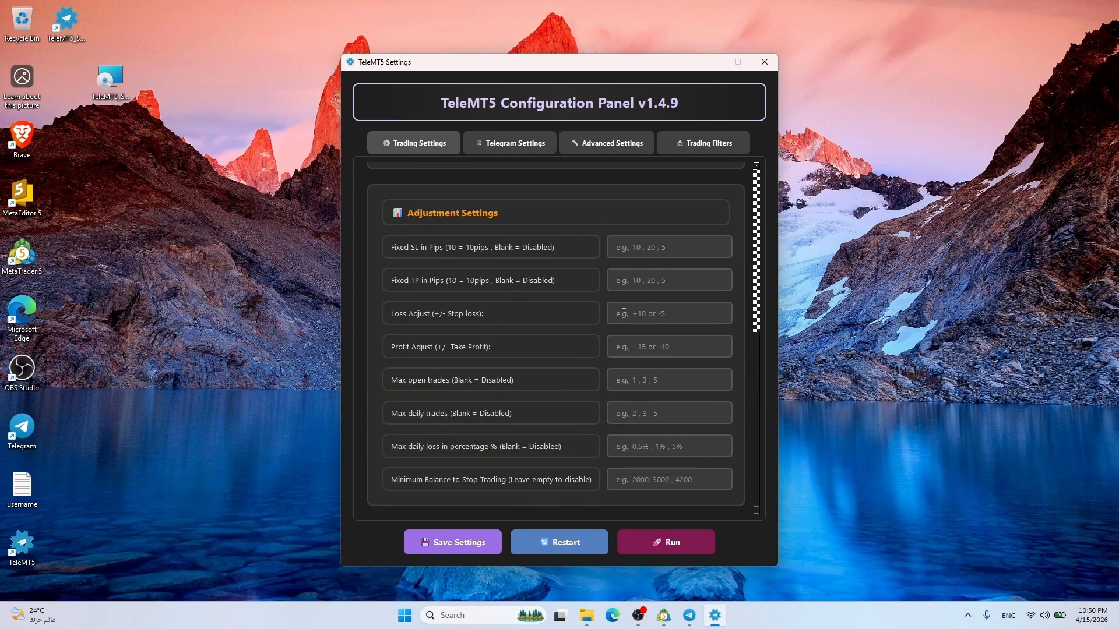
{"action": "left_click", "coordinate": [645, 379]}
{"action": "type", "text": "5"}
{"action": "left_click", "coordinate": [670, 414]}
{"action": "type", "text": "20"}
{"action": "key", "text": "BackSpace"}
{"action": "key", "text": "BackSpace"}
{"action": "type", "text": "10"}
{"action": "left_click", "coordinate": [676, 449]}
{"action": "type", "text": "5"}
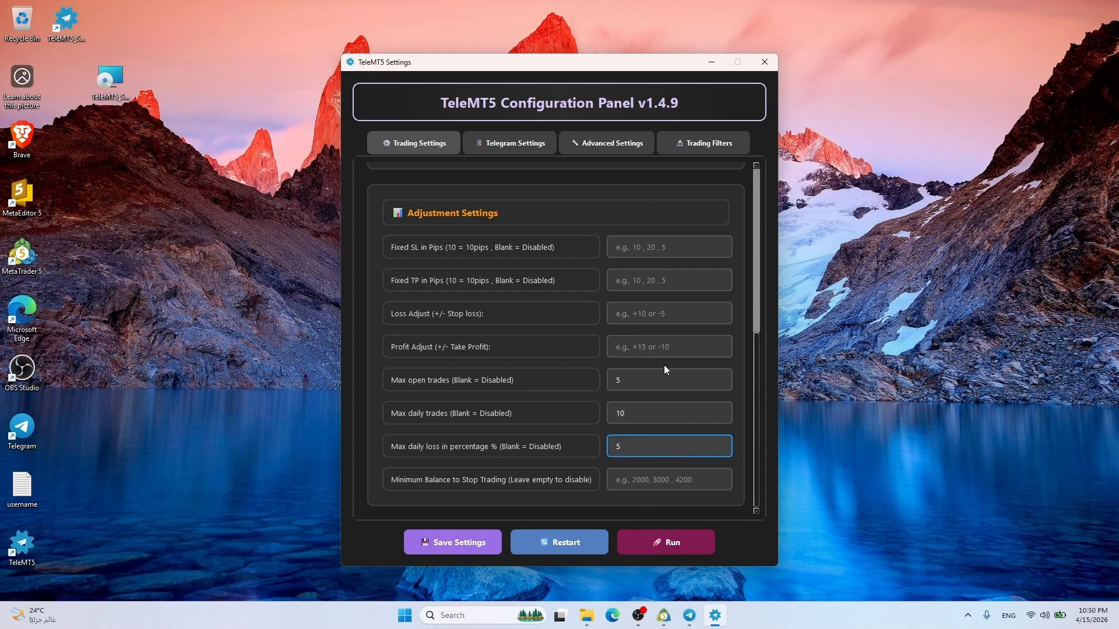
Save the settings with Ctrl+S, dismiss the confirmation, and go to Telegram Settings
{"action": "key", "text": "ctrl+s"}
{"action": "left_click", "coordinate": [608, 327]}
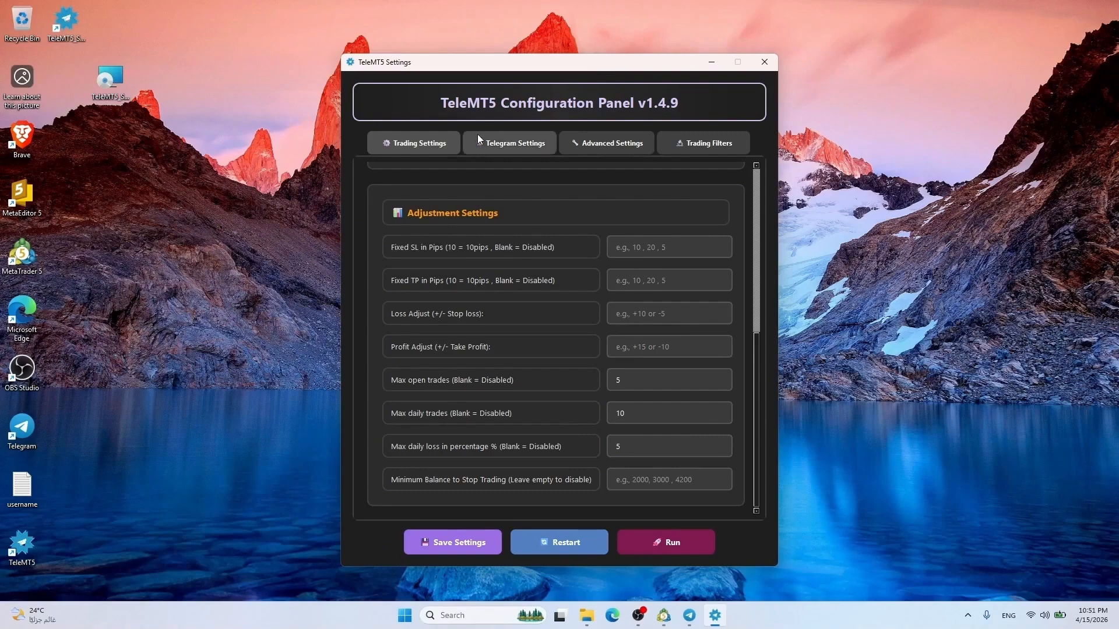
{"action": "left_click", "coordinate": [504, 140]}
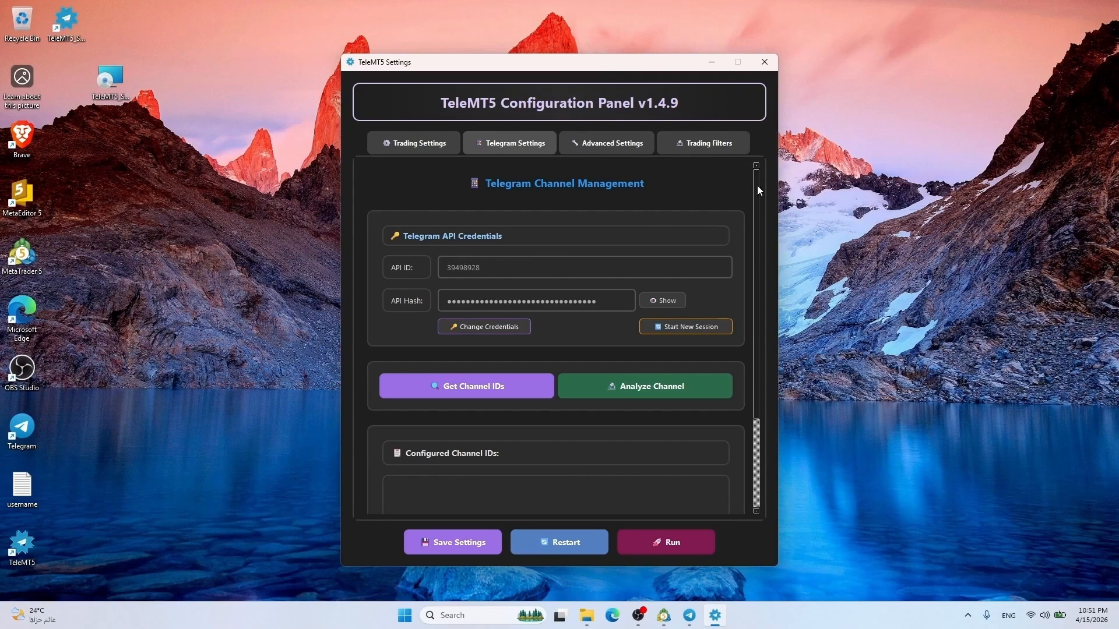
Scroll Telegram Settings down to Start New Session and begin a new session
{"action": "scroll", "coordinate": [757, 193], "scroll_direction": "down", "scroll_amount": 1}
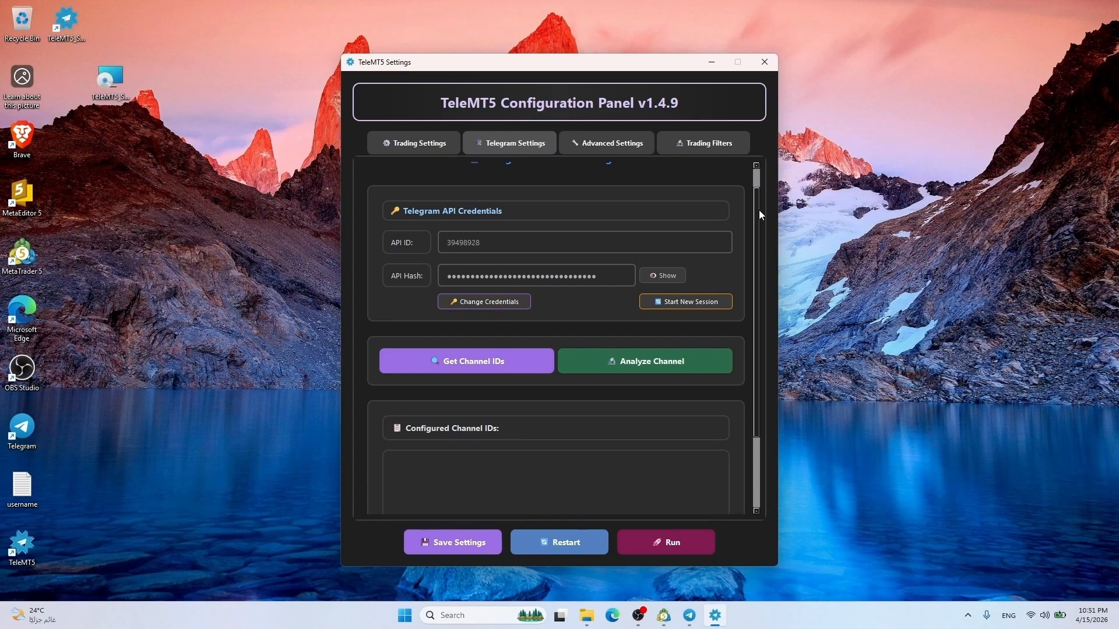
{"action": "mouse_move", "coordinate": [758, 210]}
{"action": "left_mouse_down"}
{"action": "mouse_move", "coordinate": [758, 226]}
{"action": "mouse_move", "coordinate": [751, 204]}
{"action": "left_mouse_up"}
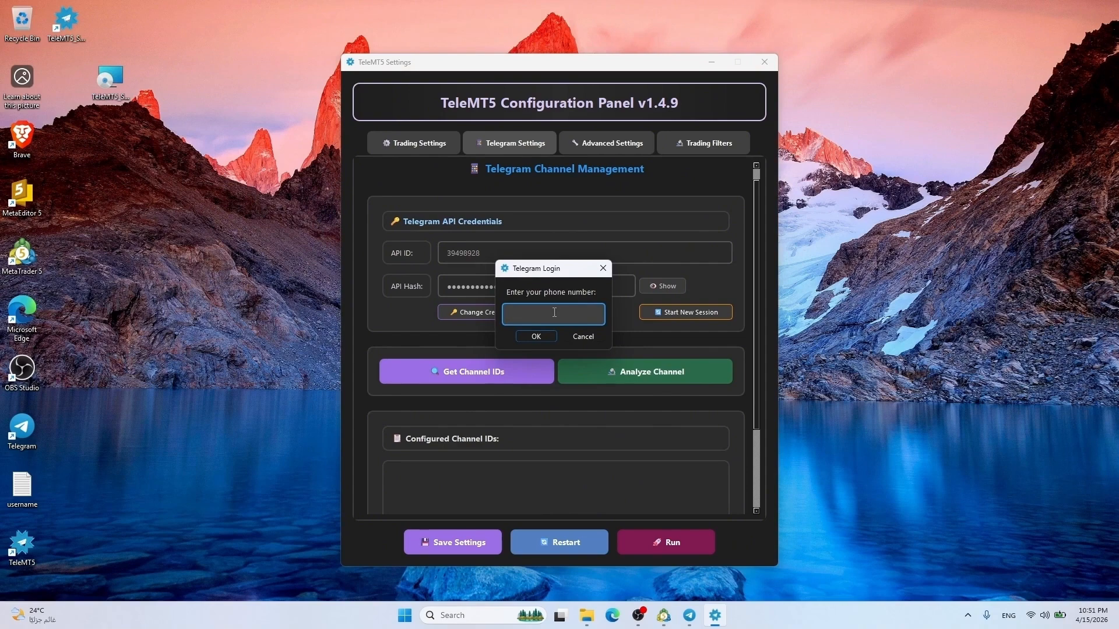
Log in with the phone number and the code sent via Telegram, then dismiss the success message
{"action": "type", "text": "**********"}
{"action": "left_click", "coordinate": [543, 337]}
{"action": "left_click", "coordinate": [543, 337]}
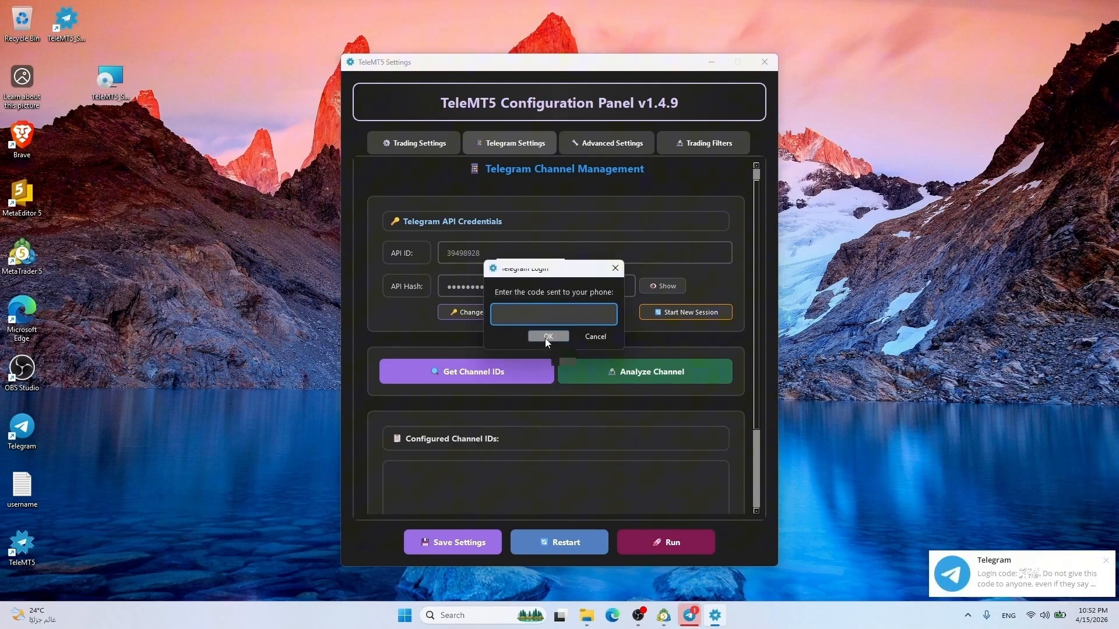
{"action": "key", "text": "alt+Tab"}
{"action": "key", "text": "alt+Tab"}
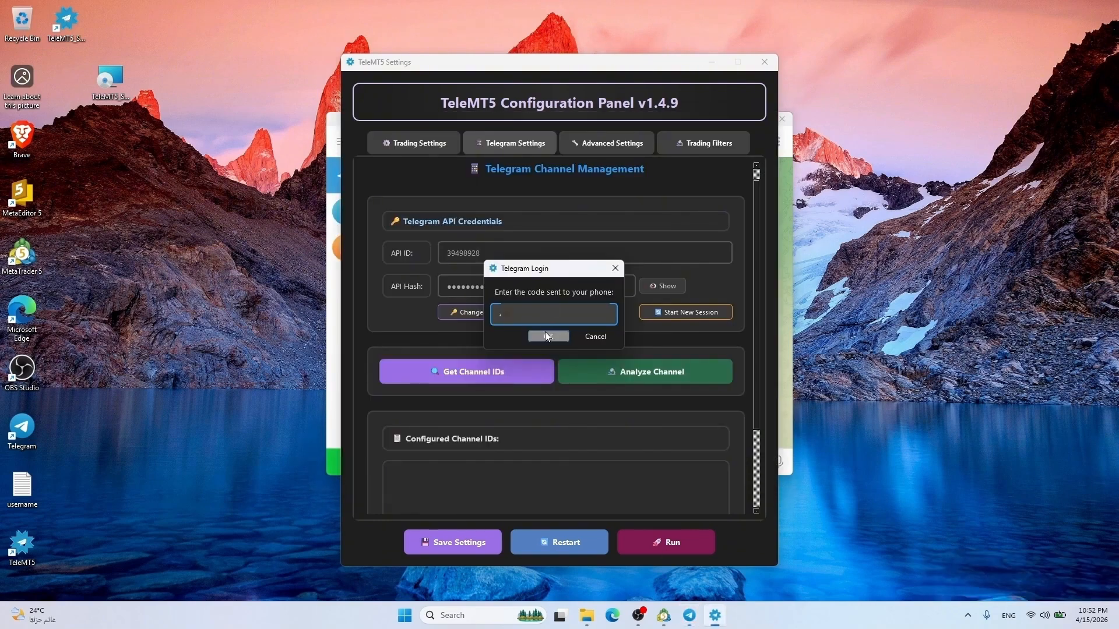
{"action": "left_click", "coordinate": [548, 337]}
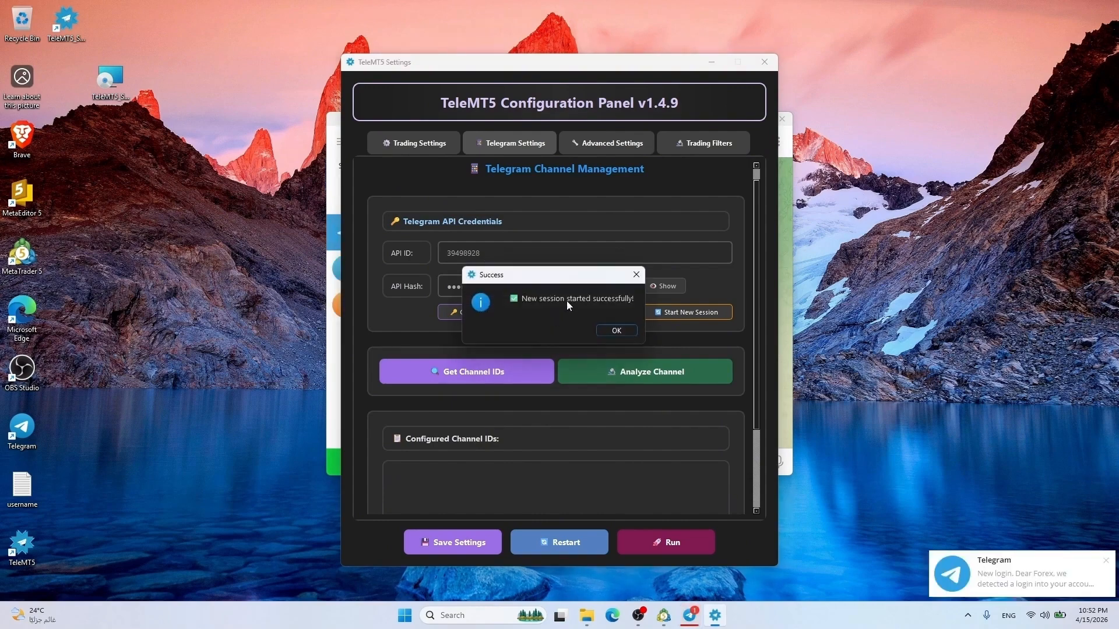
{"action": "left_click", "coordinate": [606, 330]}
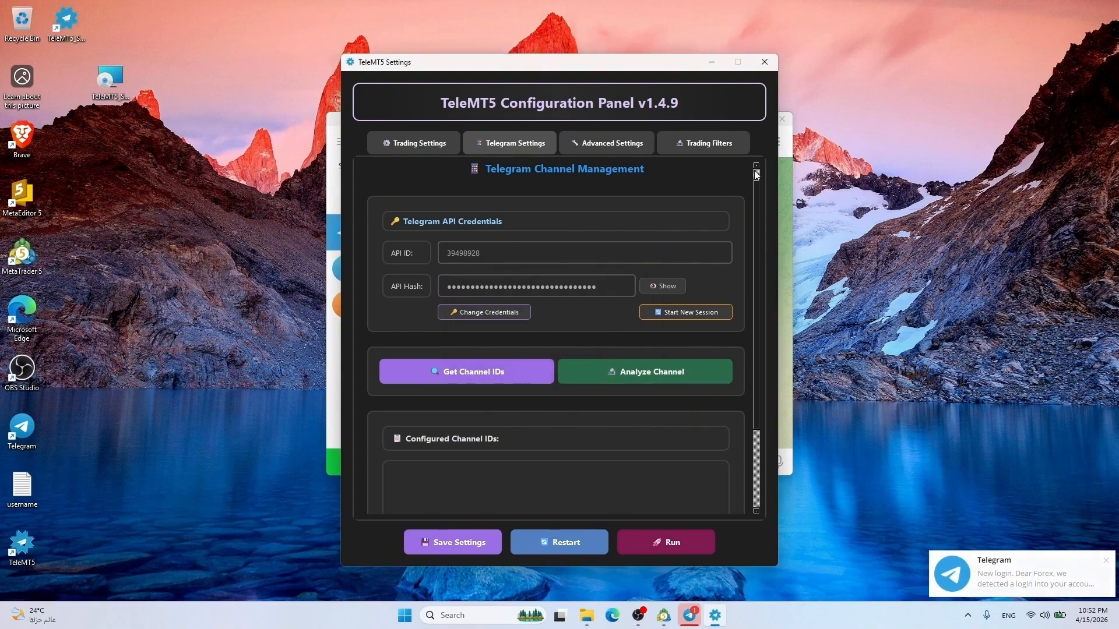
{"action": "scroll", "coordinate": [641, 262], "scroll_direction": "down", "scroll_amount": 2}
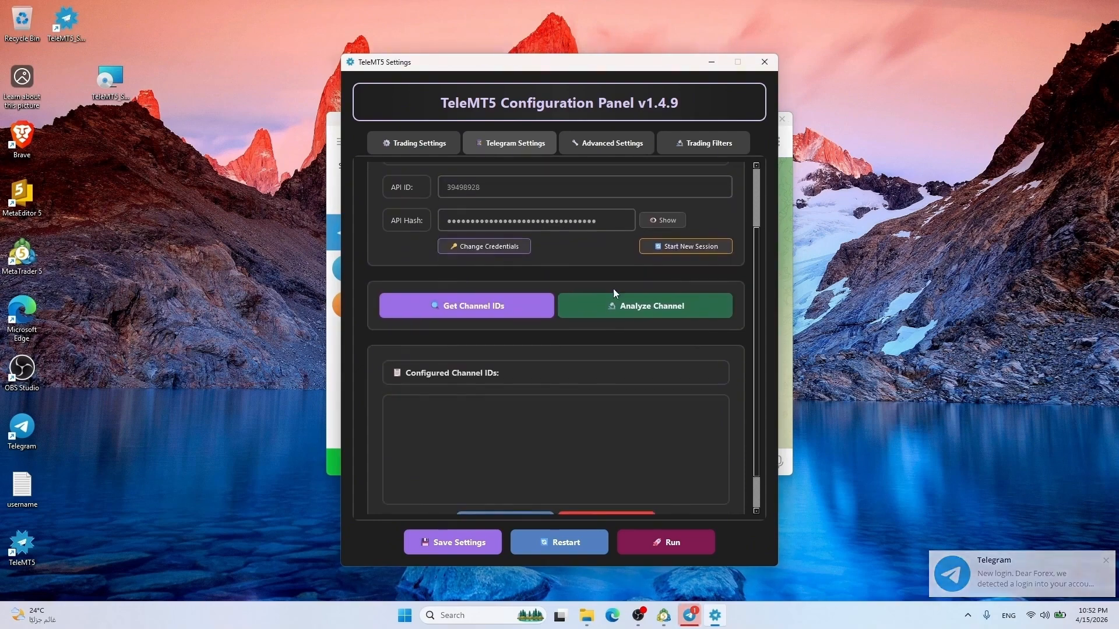
Fetch the channel list, add Test2 and Testing1 to the configured IDs, and save the settings
{"action": "left_click", "coordinate": [447, 307]}
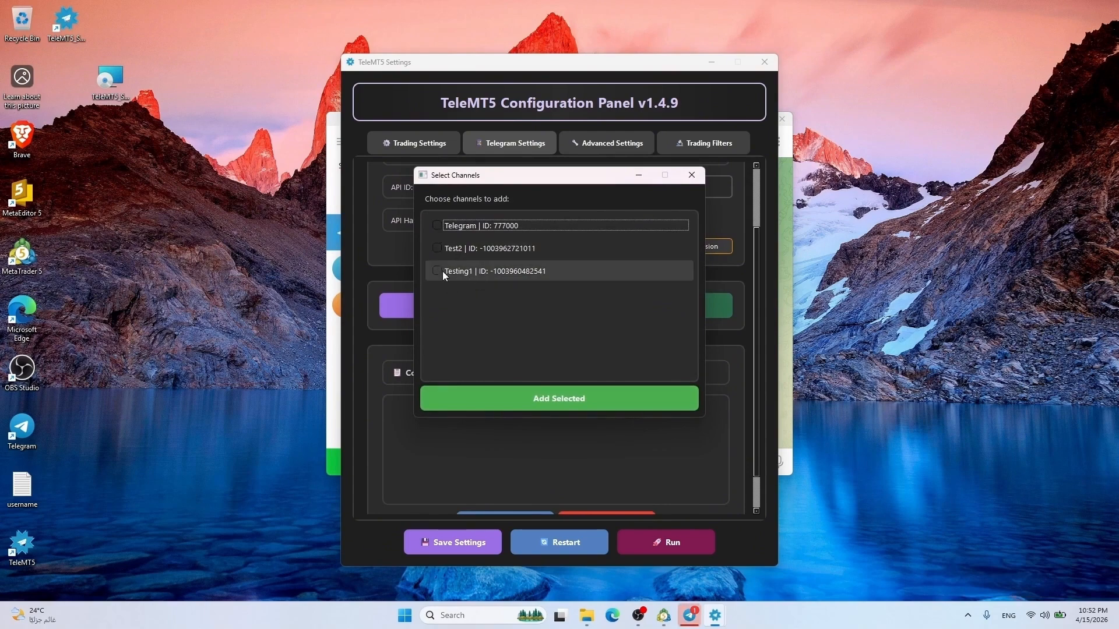
{"action": "left_click", "coordinate": [437, 248]}
{"action": "left_click", "coordinate": [437, 271]}
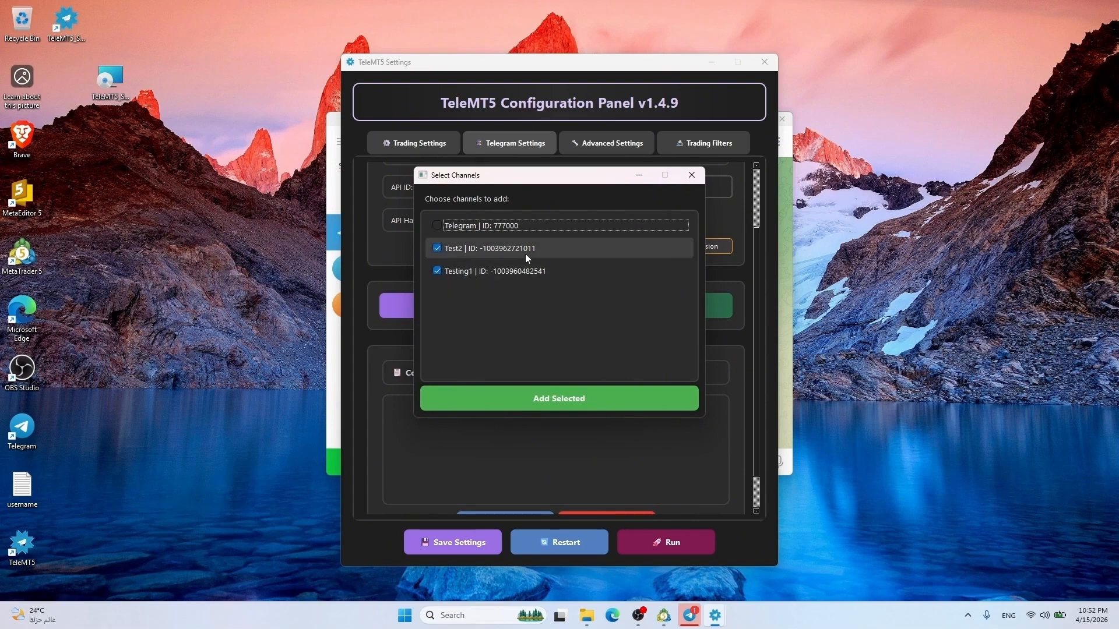
{"action": "left_click", "coordinate": [564, 406]}
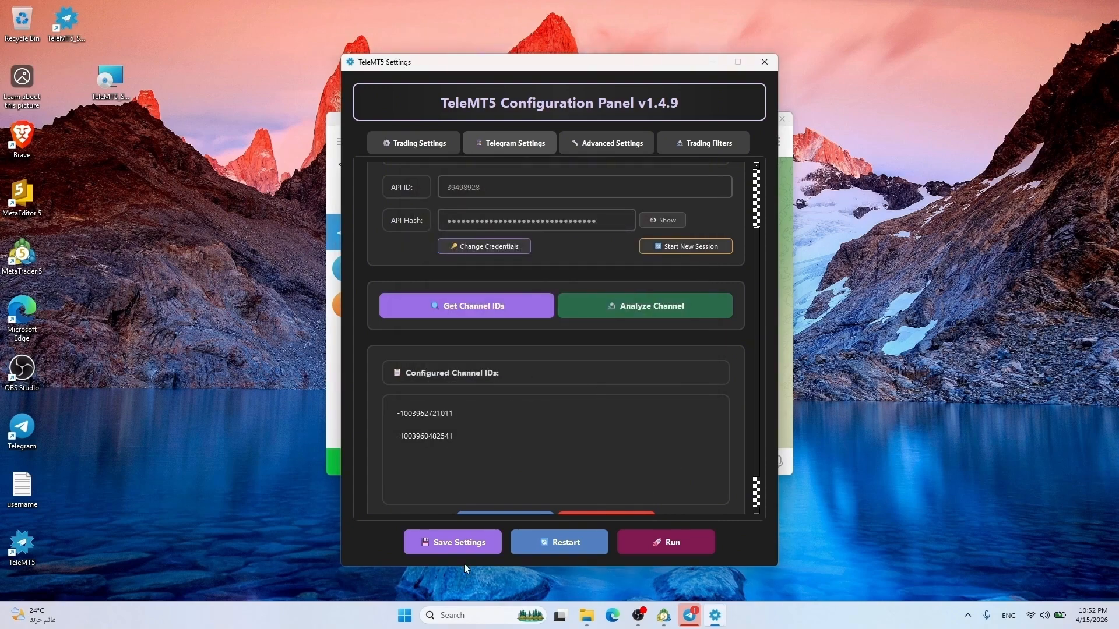
{"action": "left_click", "coordinate": [460, 543]}
{"action": "left_click", "coordinate": [613, 331]}
{"action": "scroll", "coordinate": [755, 299], "scroll_direction": "up", "scroll_amount": 2}
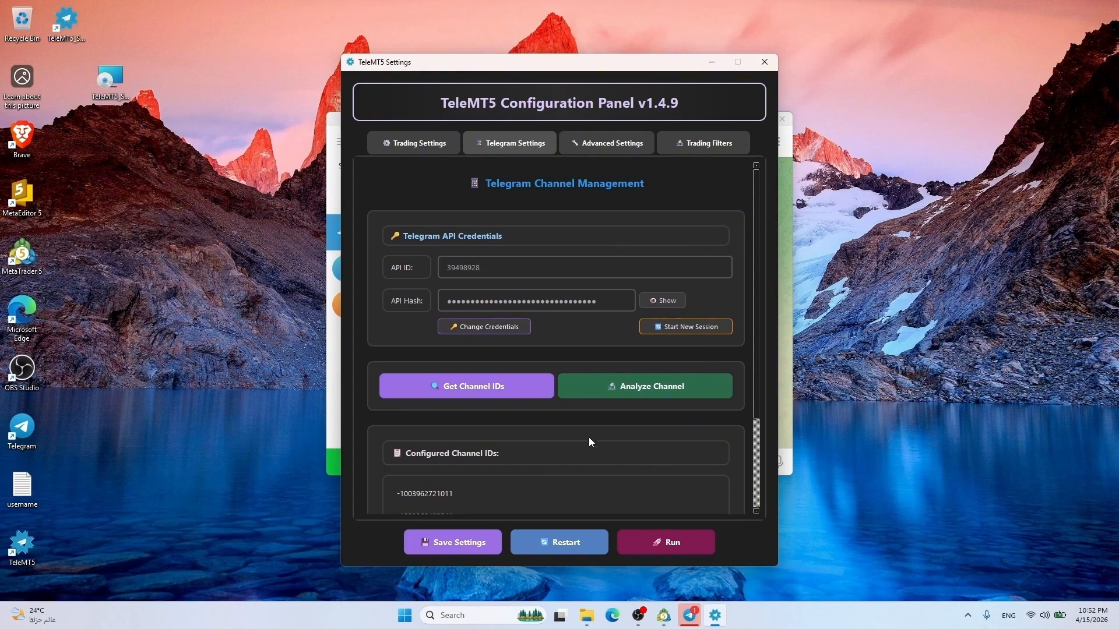
In the Channel Analyzer, load the channel list and select Testing1
{"action": "left_click", "coordinate": [642, 386]}
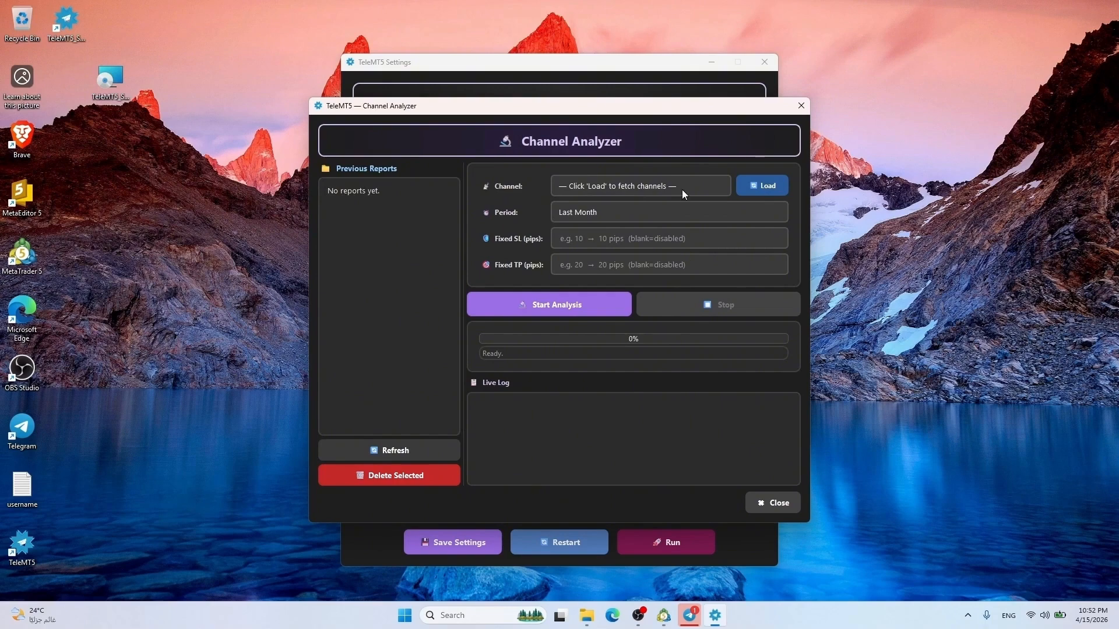
{"action": "left_click", "coordinate": [759, 185]}
{"action": "left_click", "coordinate": [603, 186]}
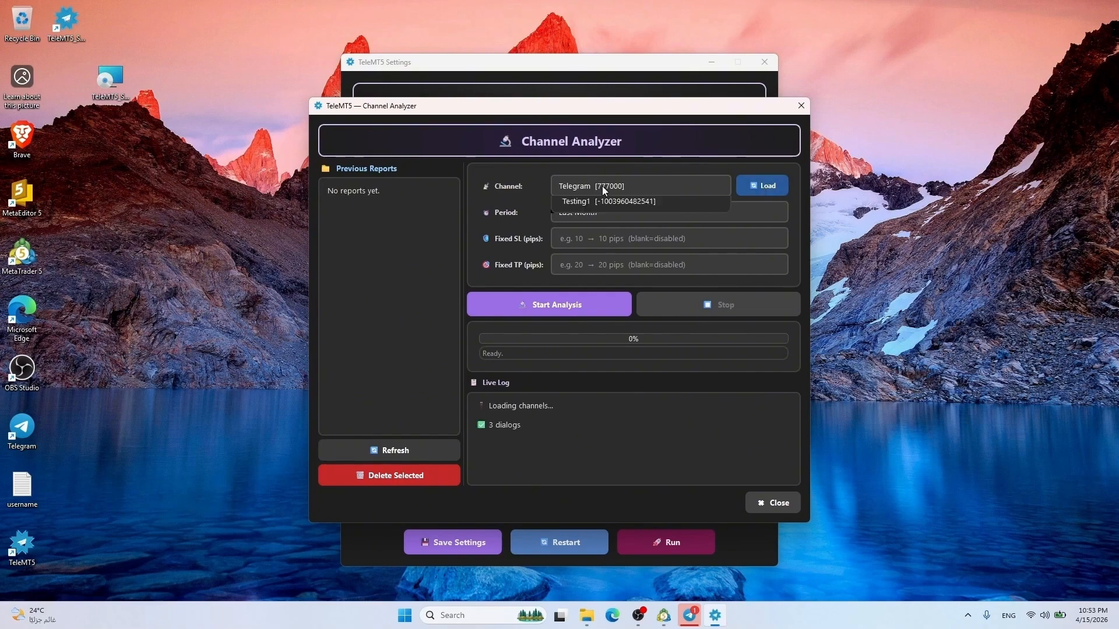
{"action": "left_click", "coordinate": [597, 232]}
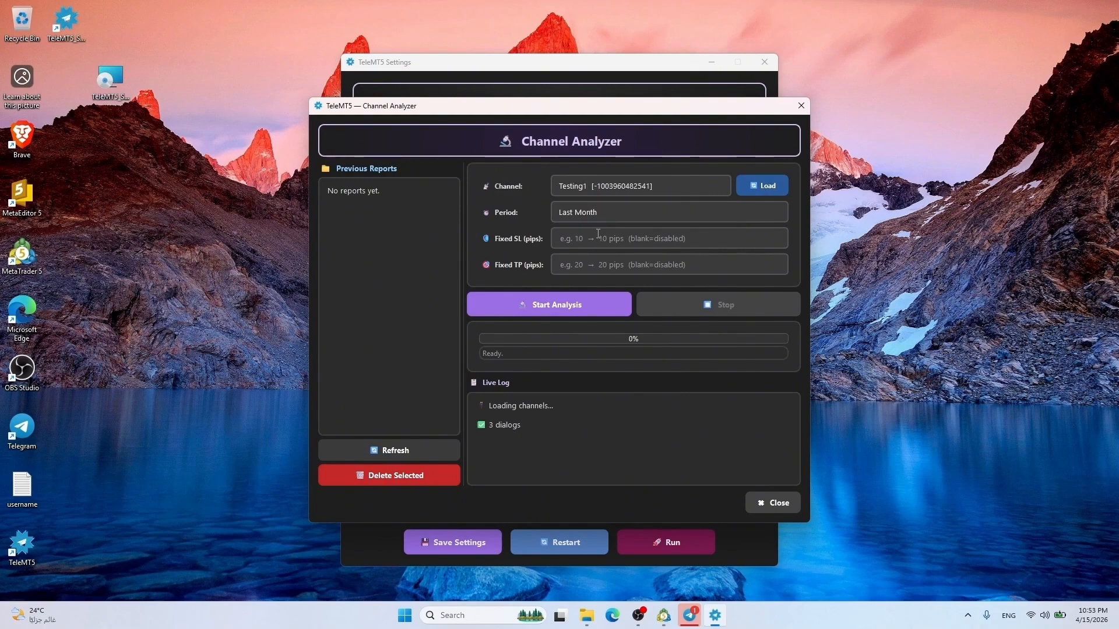
Run the Testing1 analysis for Today, close the report, and focus Telegram's Testing1 message box
{"action": "left_click", "coordinate": [651, 212]}
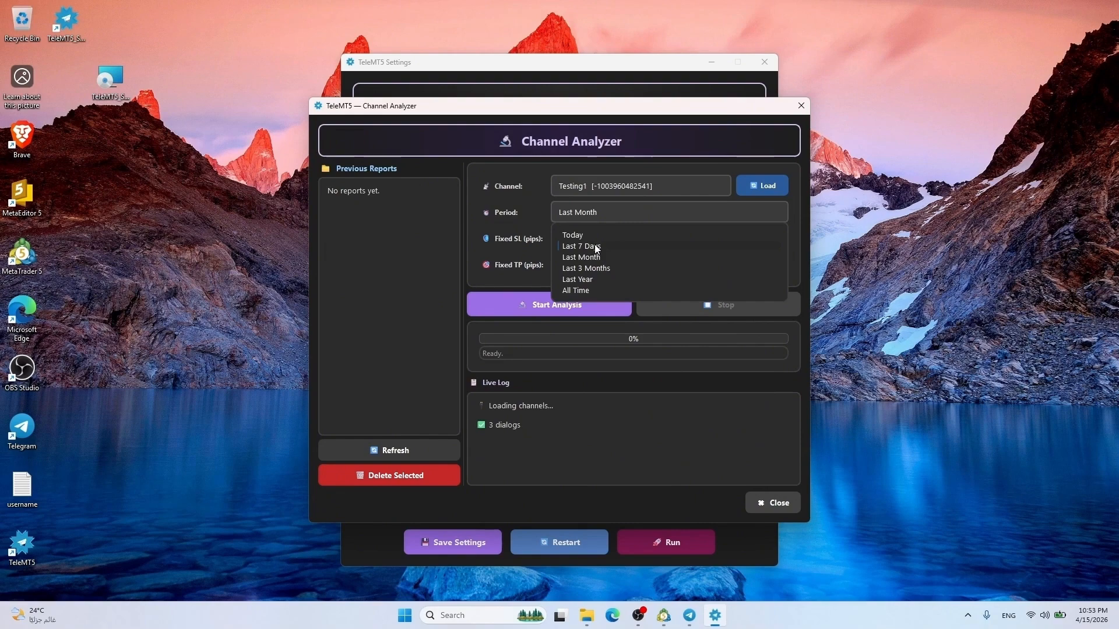
{"action": "left_click", "coordinate": [576, 236]}
{"action": "left_click", "coordinate": [557, 304]}
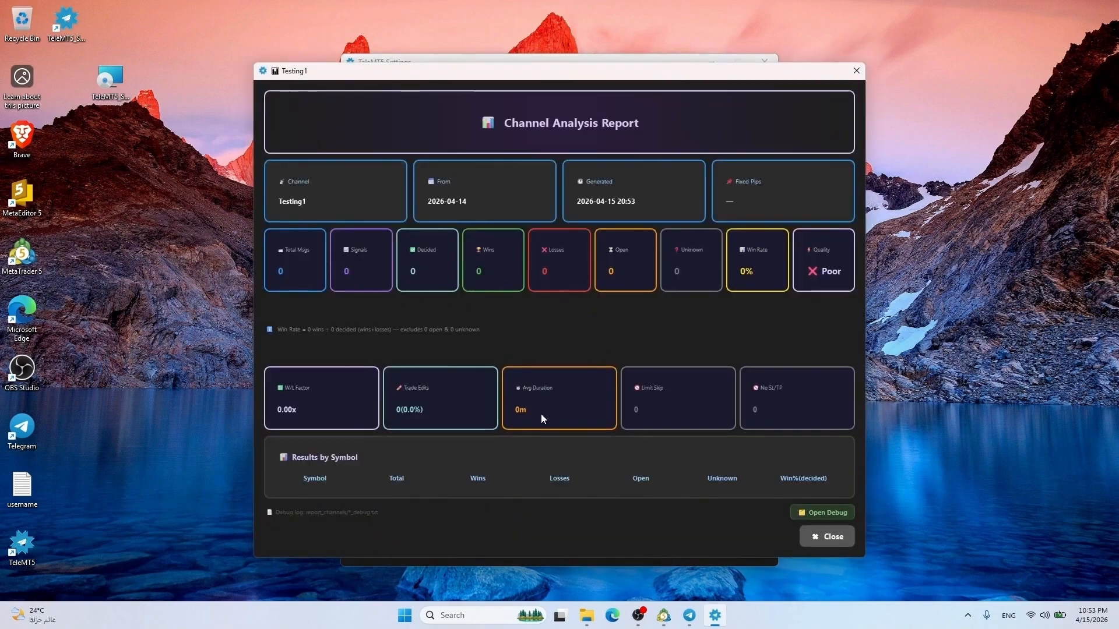
{"action": "left_click", "coordinate": [825, 538]}
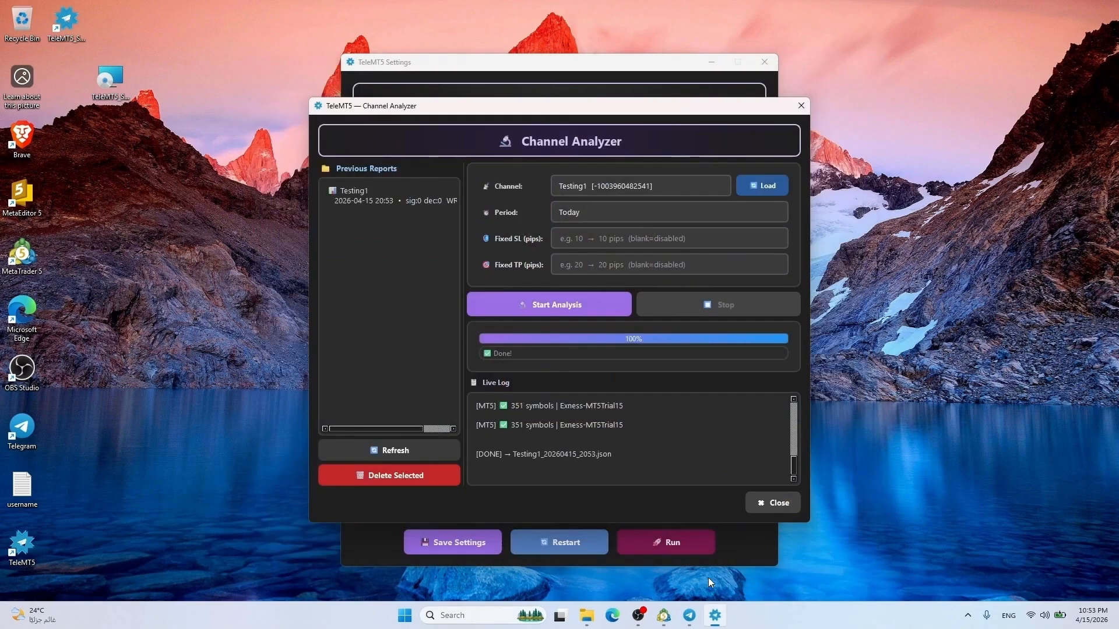
{"action": "left_click", "coordinate": [664, 616]}
{"action": "left_click", "coordinate": [689, 615]}
Post a 'buy gold' signal with sl 4788.0 and tp 4789.3, then re-run the channel analysis
{"action": "type", "text": "buy"}
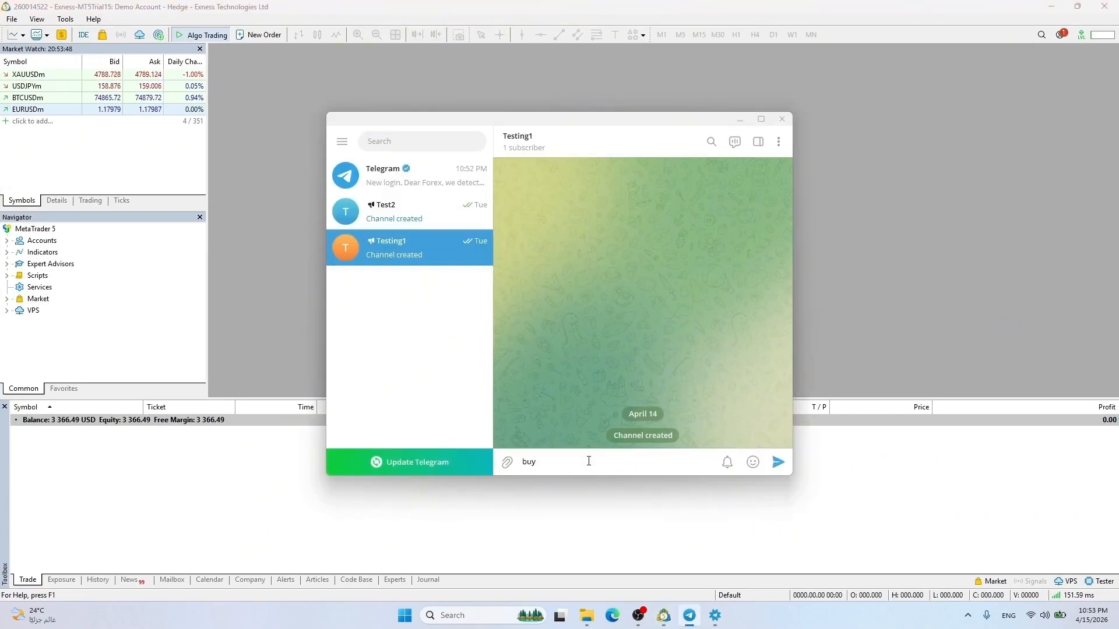
{"action": "type", "text": " gold"}
{"action": "key", "text": "shift+Return"}
{"action": "type", "text": "sl 4788"}
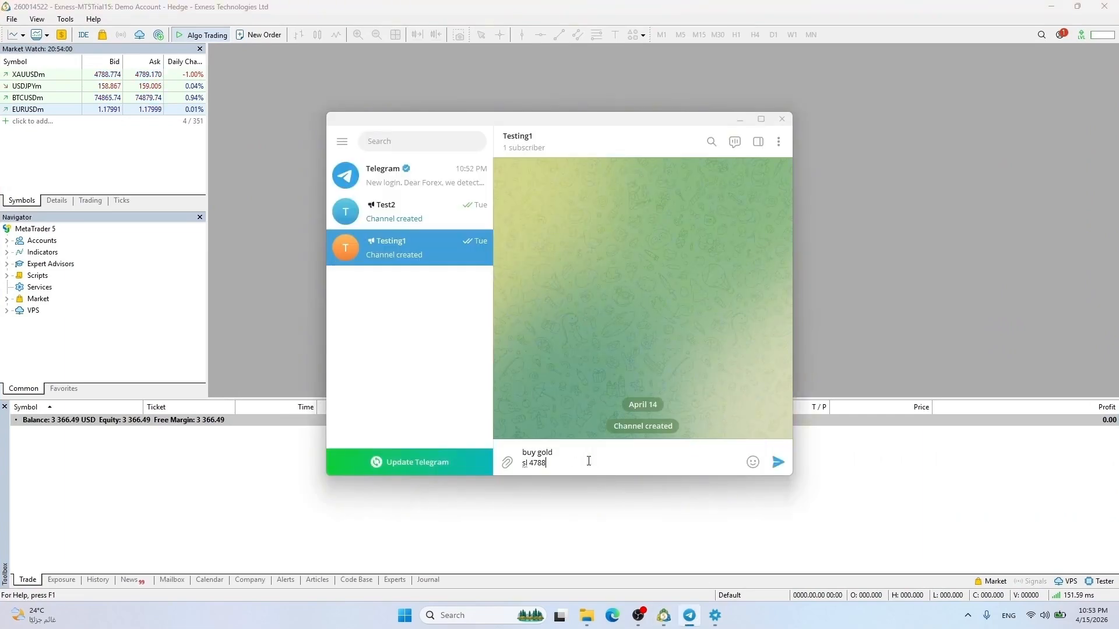
{"action": "type", "text": ".0"}
{"action": "key", "text": "shift+Return"}
{"action": "type", "text": "tp 4789.3"}
{"action": "key", "text": "Return"}
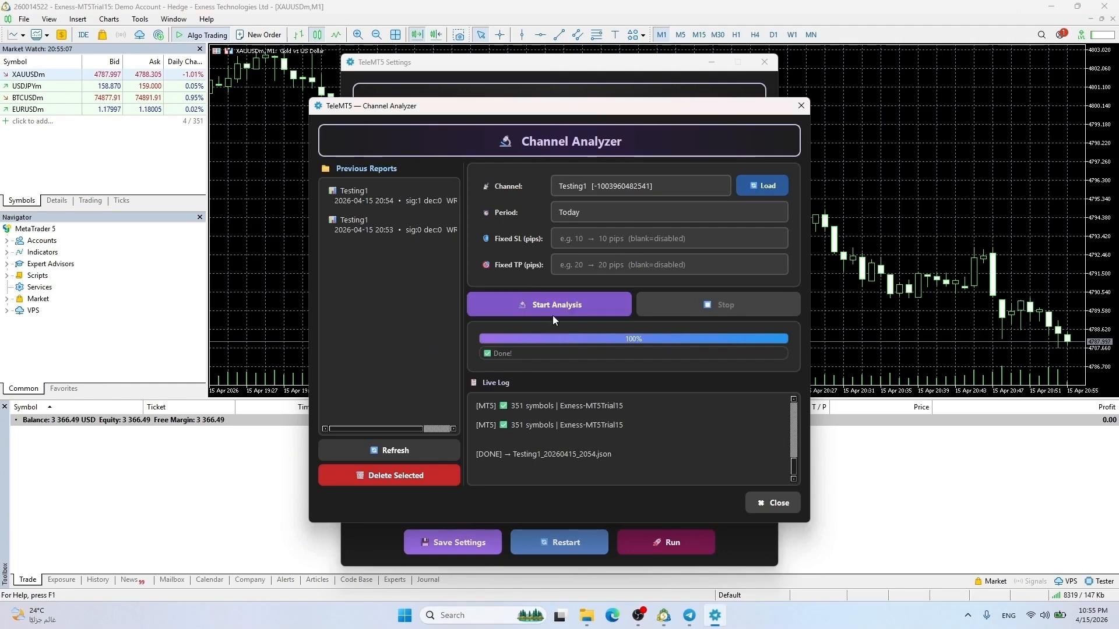
{"action": "left_click", "coordinate": [552, 305]}
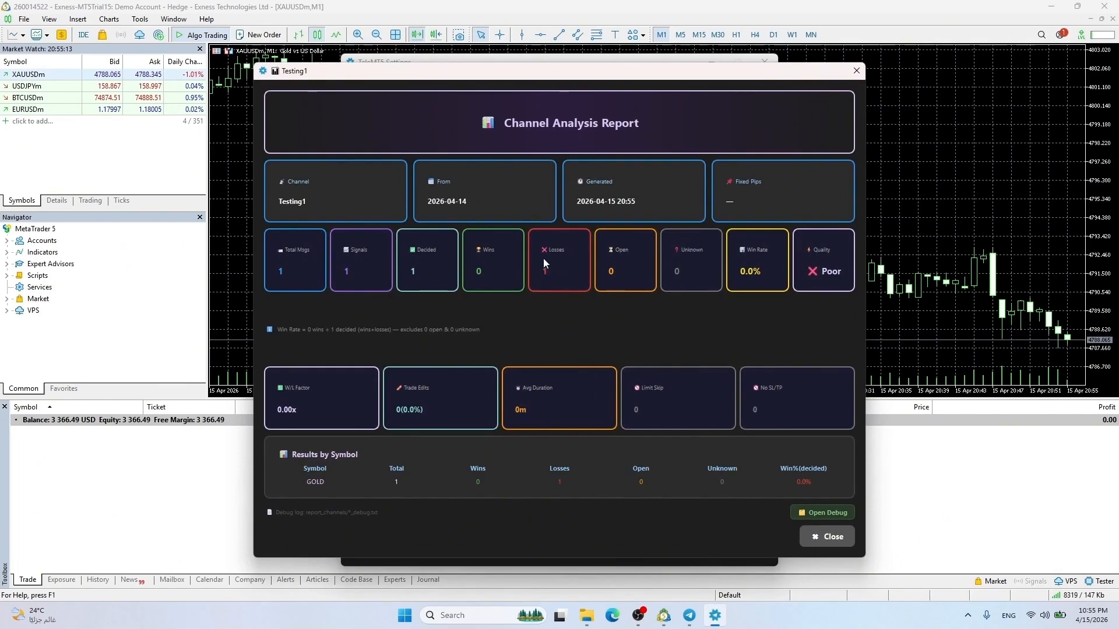
{"action": "left_click", "coordinate": [830, 536]}
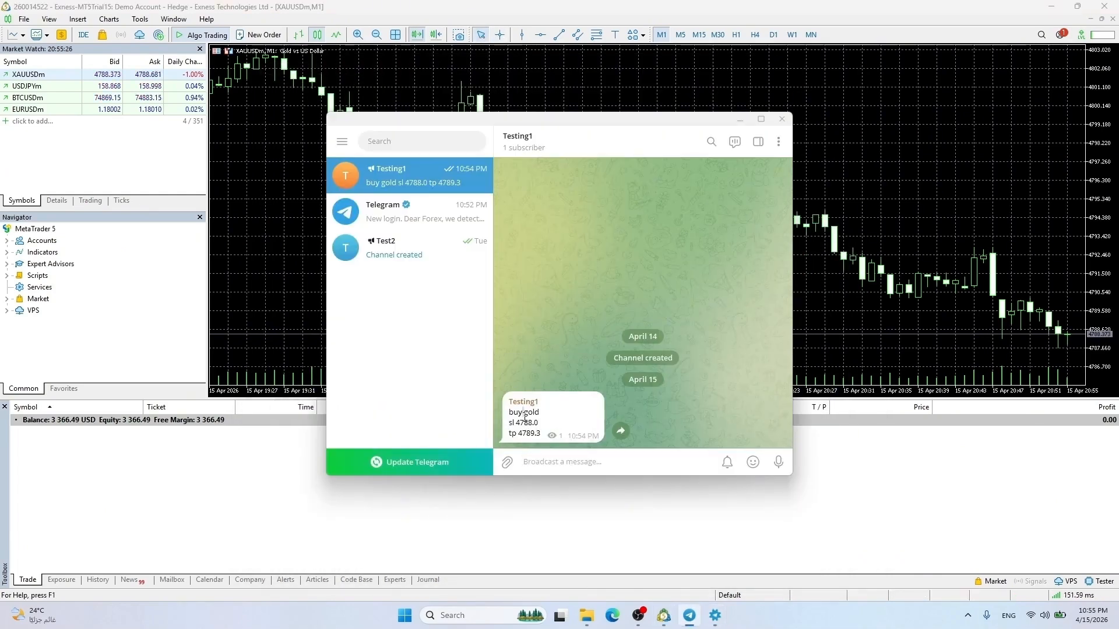
Repost the buy gold signal, re-run the analysis, and start editing the latest message
{"action": "type", "text": "buy gold sl 4786.0 tp 4789.3"}
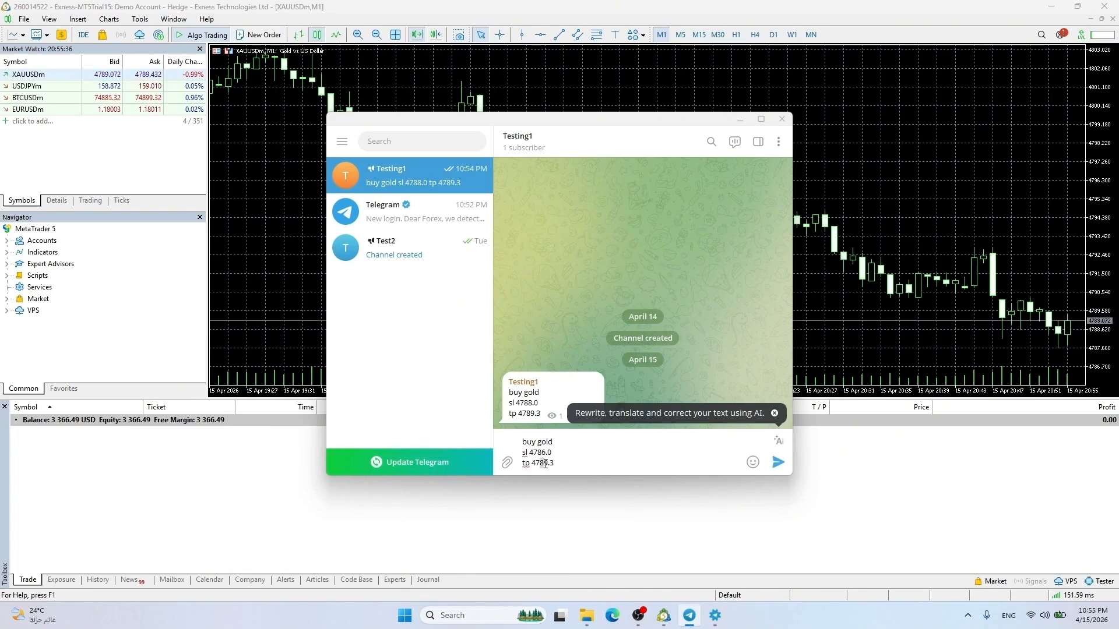
{"action": "left_click", "coordinate": [779, 462]}
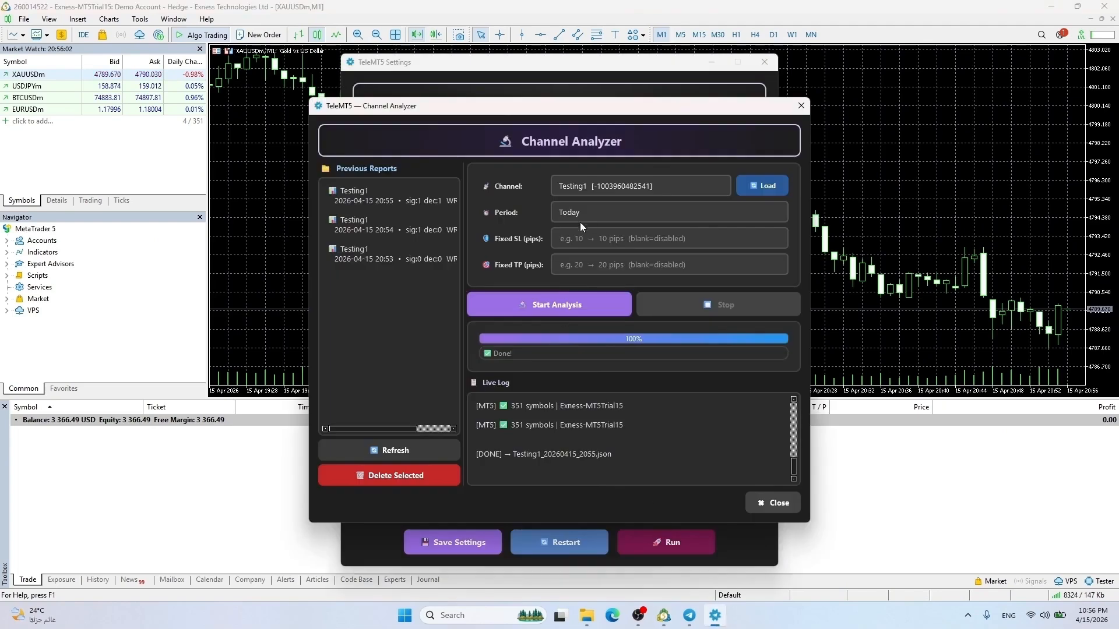
{"action": "left_click", "coordinate": [561, 303]}
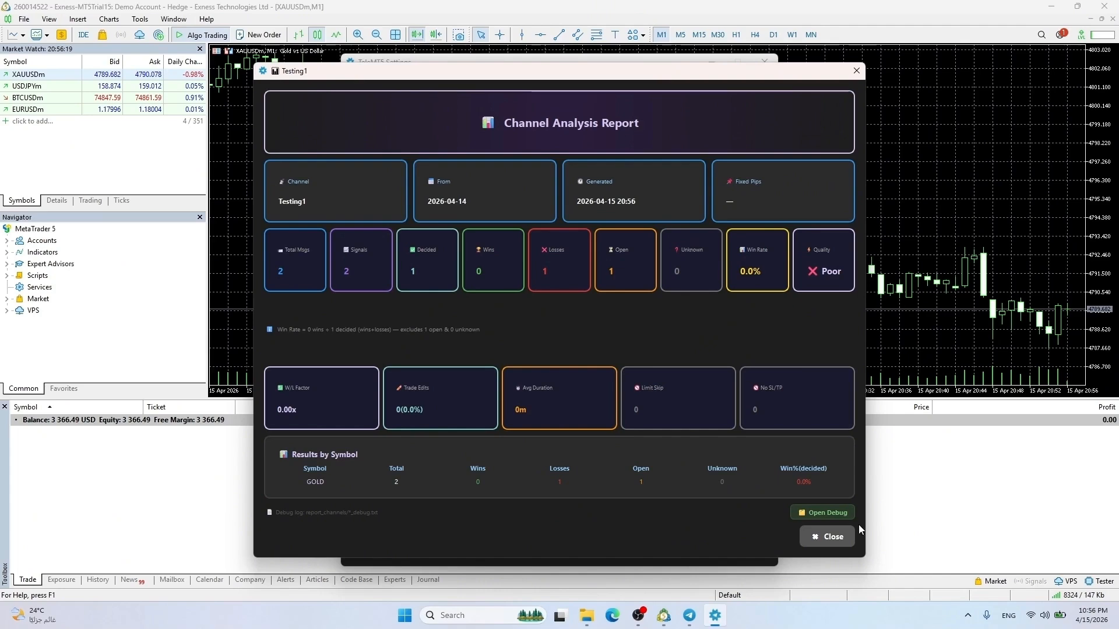
{"action": "left_click", "coordinate": [826, 537]}
{"action": "right_click", "coordinate": [557, 452]}
{"action": "left_click", "coordinate": [585, 473]}
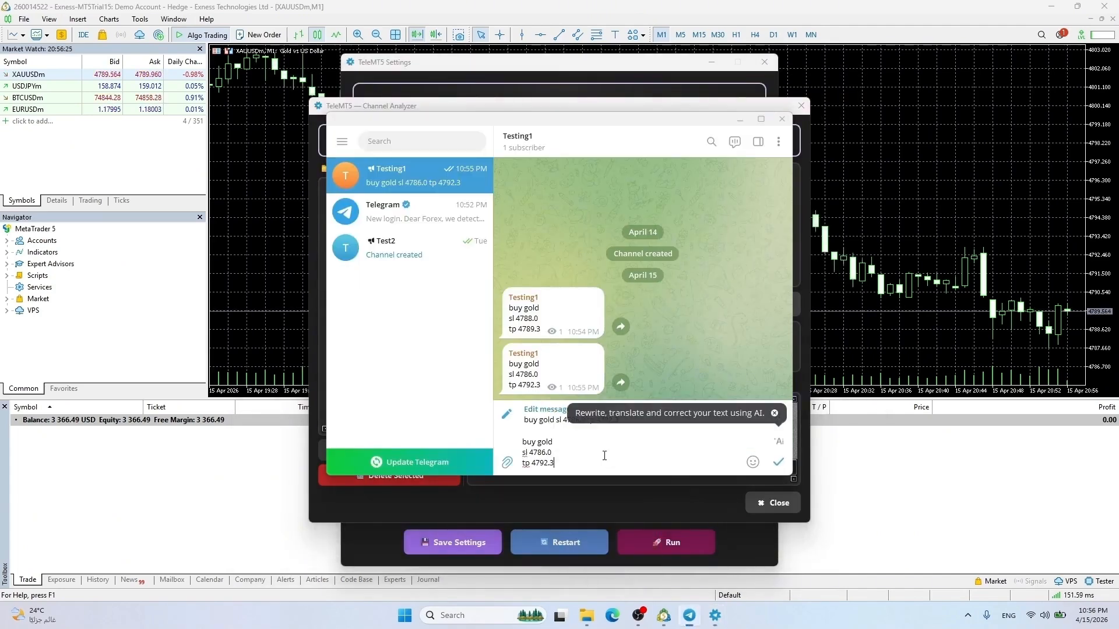
Change the signal's take-profit to 4791.3, save it, and re-run the Testing1 analysis
{"action": "left_click", "coordinate": [546, 464]}
{"action": "key", "text": "BackSpace"}
{"action": "type", "text": "1"}
{"action": "left_click", "coordinate": [778, 462]}
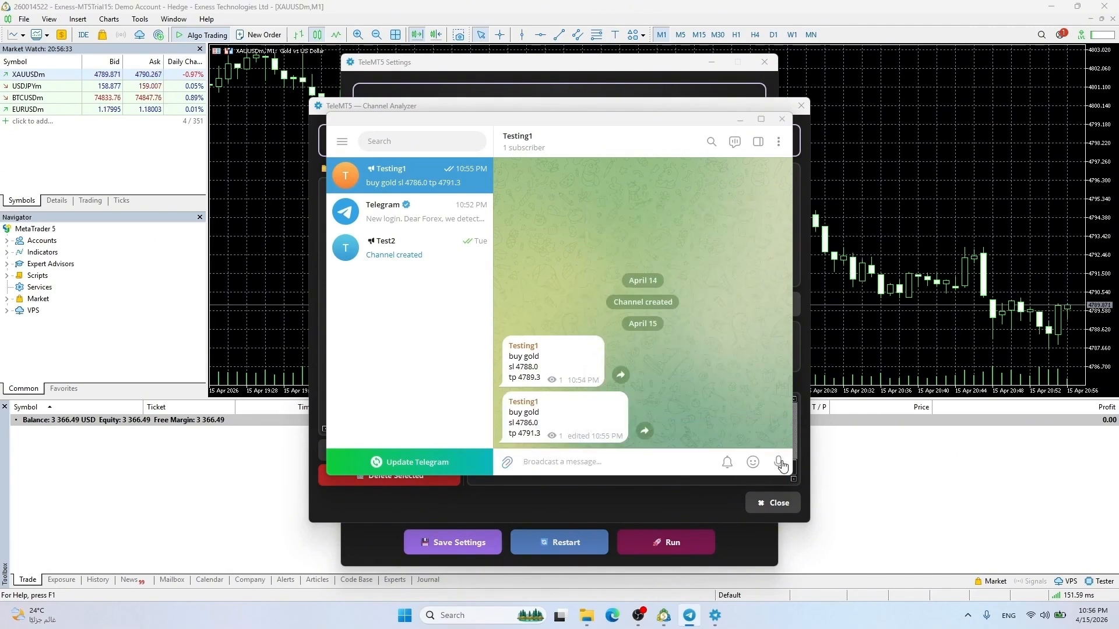
{"action": "left_click", "coordinate": [714, 615]}
{"action": "left_click", "coordinate": [545, 305]}
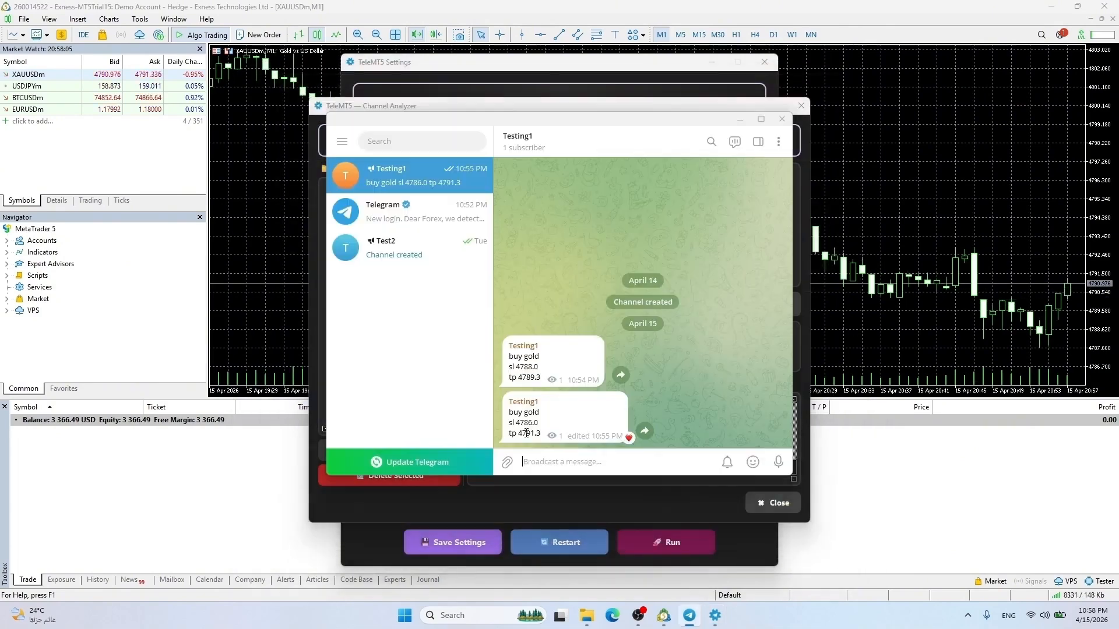
Edit the signal again so its take-profit becomes 4790.3 and save it
{"action": "right_click", "coordinate": [528, 430]}
{"action": "left_click", "coordinate": [635, 279]}
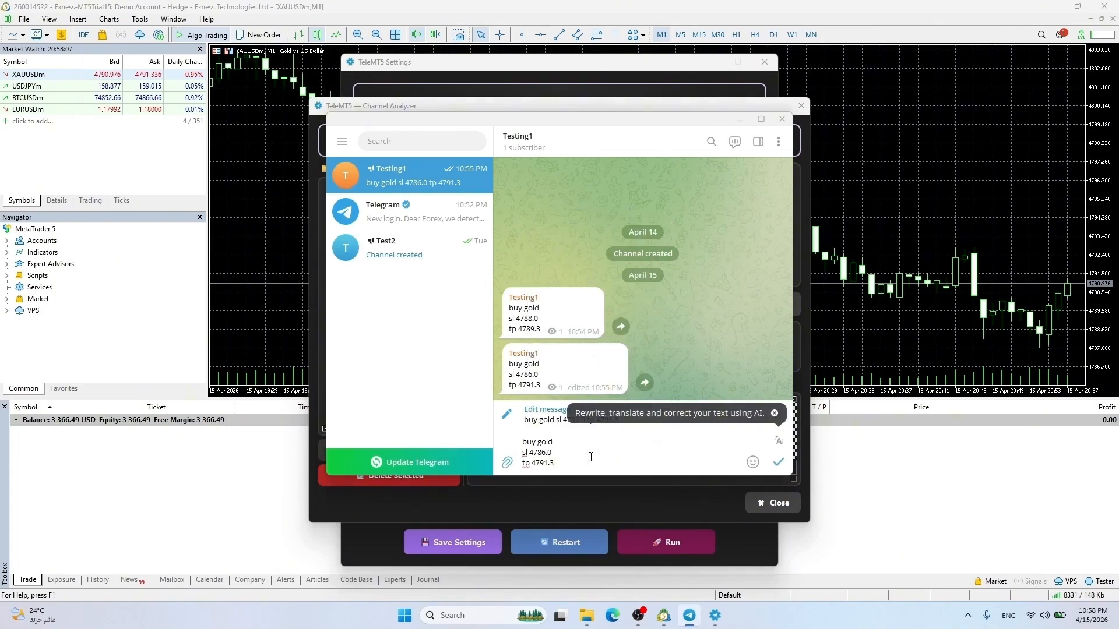
{"action": "key", "text": "BackSpace"}
{"action": "type", "text": "9"}
{"action": "key", "text": "BackSpace"}
{"action": "type", "text": "0"}
{"action": "left_click", "coordinate": [779, 462]}
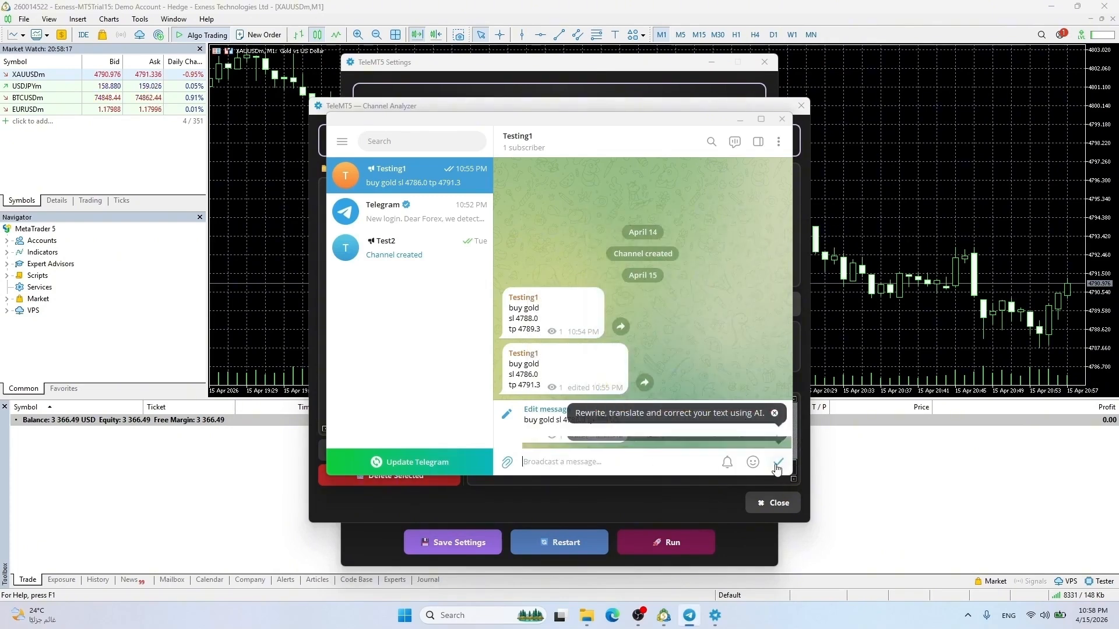
Re-run the channel analysis and open its debug log
{"action": "left_click", "coordinate": [707, 107]}
{"action": "left_click", "coordinate": [558, 306]}
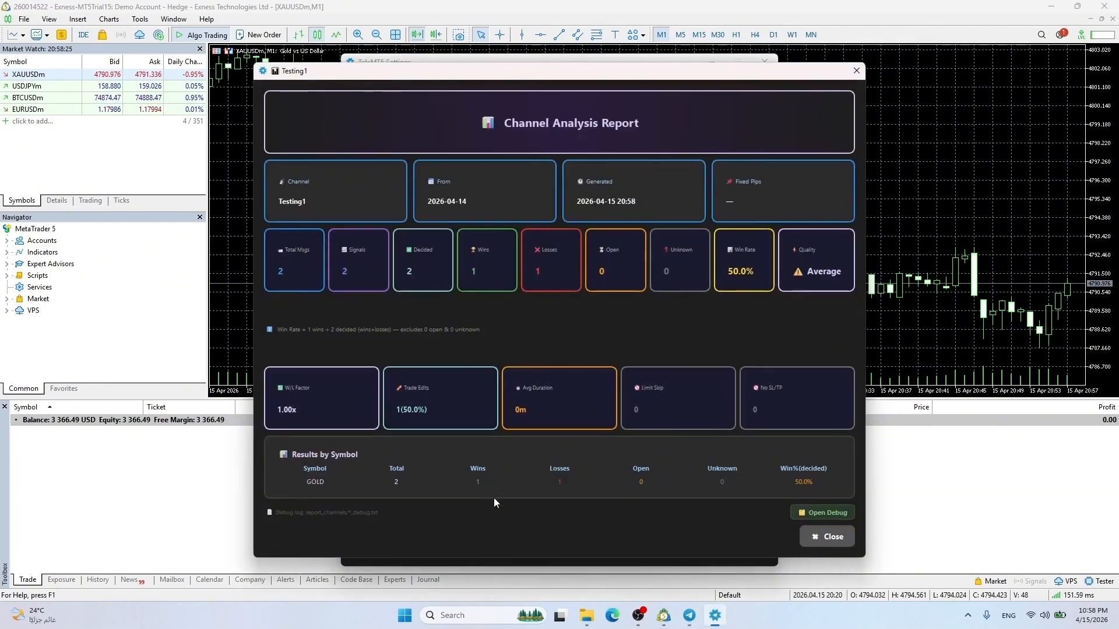
{"action": "left_click", "coordinate": [810, 512]}
{"action": "scroll", "coordinate": [556, 350], "scroll_direction": "down", "scroll_amount": 1}
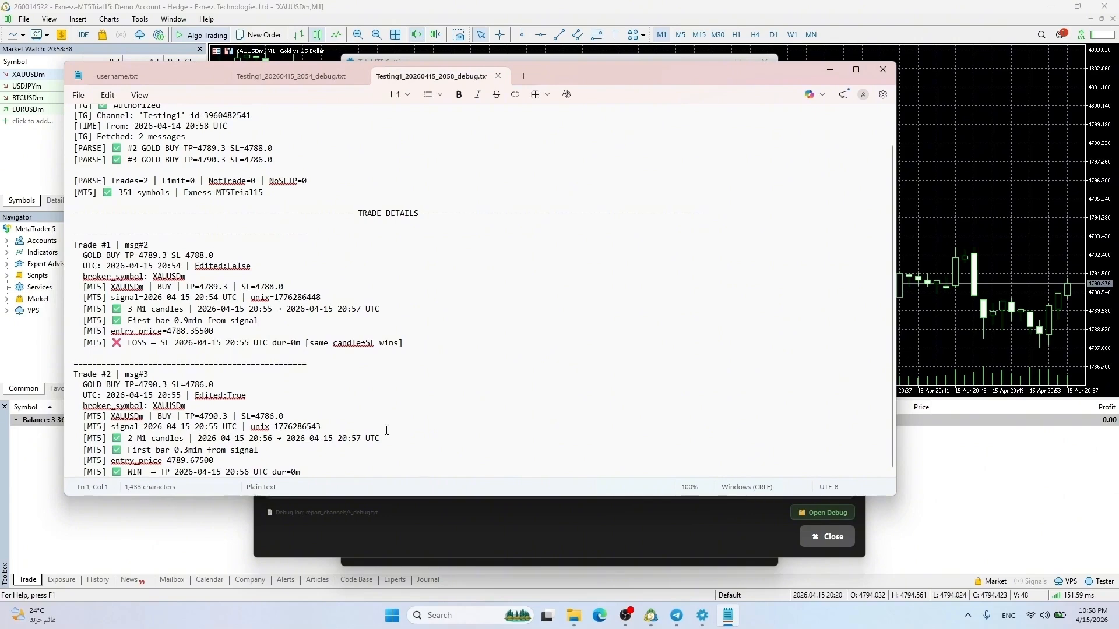
Close the debug log and report, then delete the 20:53 and 20:54 Testing1 reports
{"action": "key", "text": "alt+F4"}
{"action": "left_click", "coordinate": [827, 537]}
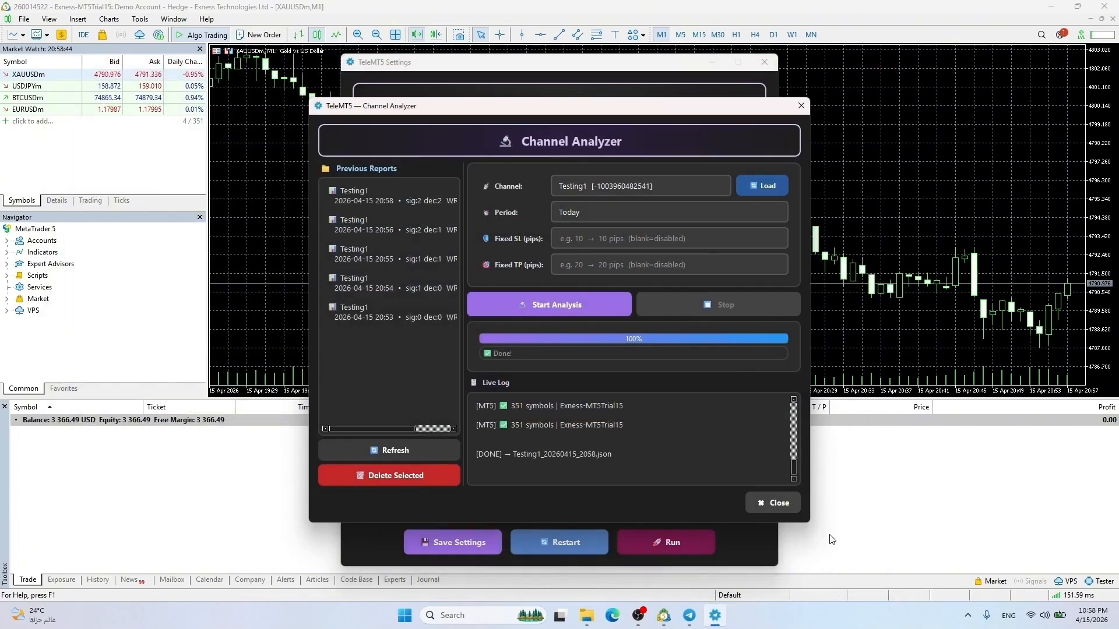
{"action": "left_click", "coordinate": [336, 317]}
{"action": "left_click", "coordinate": [386, 475]}
{"action": "left_click", "coordinate": [635, 337]}
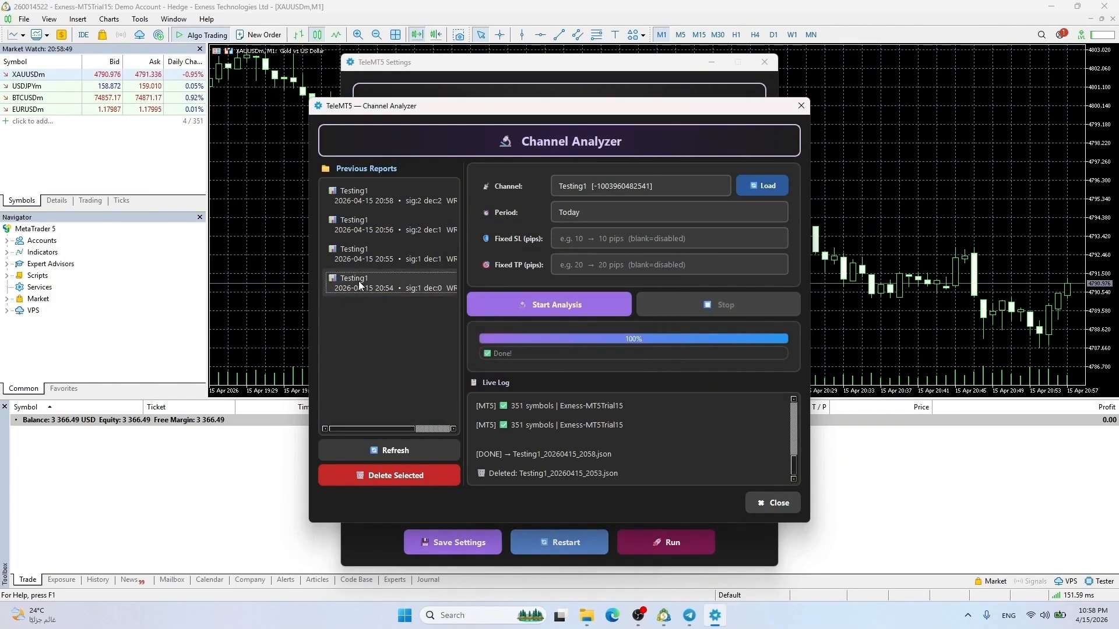
{"action": "left_click", "coordinate": [360, 285]}
{"action": "left_click", "coordinate": [389, 475]}
{"action": "left_click", "coordinate": [676, 336]}
Delete the remaining 20:55, 20:56 and 20:58 Testing1 reports
{"action": "left_click", "coordinate": [376, 254]}
{"action": "left_click", "coordinate": [395, 476]}
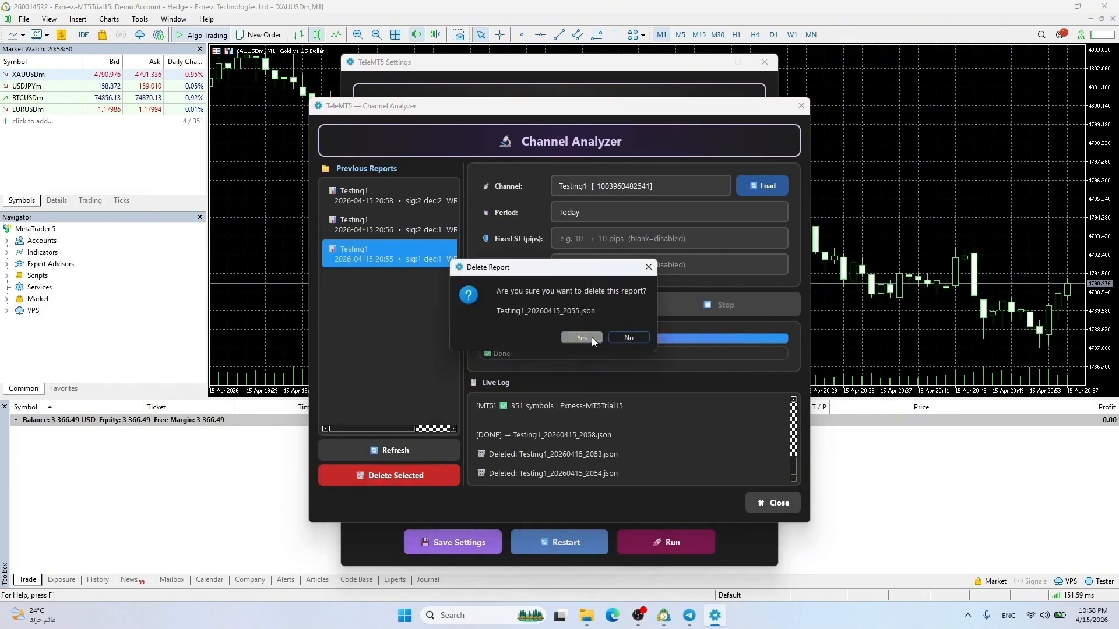
{"action": "left_click", "coordinate": [592, 337]}
{"action": "left_click", "coordinate": [373, 224]}
{"action": "left_click", "coordinate": [386, 477]}
{"action": "left_click", "coordinate": [577, 337]}
{"action": "left_click", "coordinate": [410, 187]}
{"action": "left_click", "coordinate": [376, 477]}
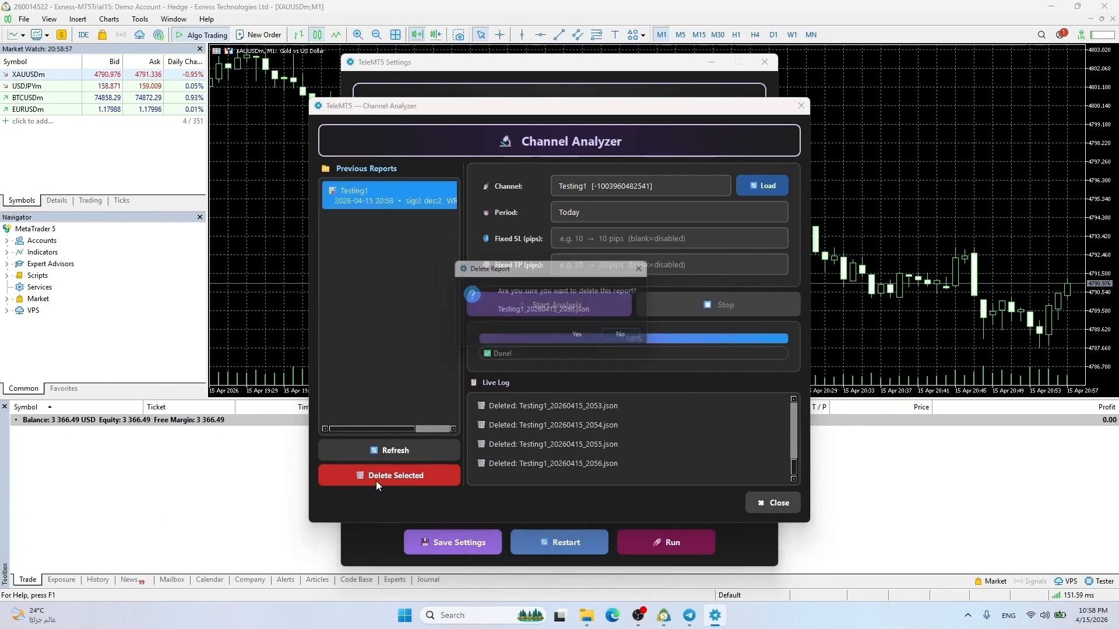
{"action": "left_click", "coordinate": [584, 337]}
Search Telegram for 'forex signals' and preview the first result channels, from United Kings to BTCUSD
{"action": "left_click", "coordinate": [692, 619]}
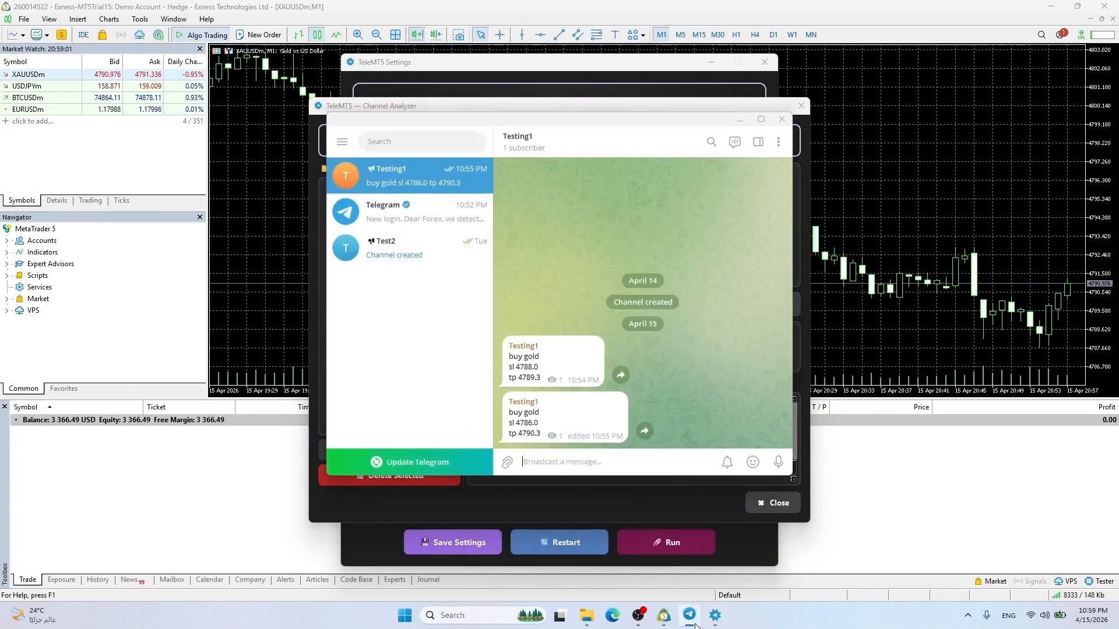
{"action": "left_click", "coordinate": [384, 140]}
{"action": "type", "text": "forex's"}
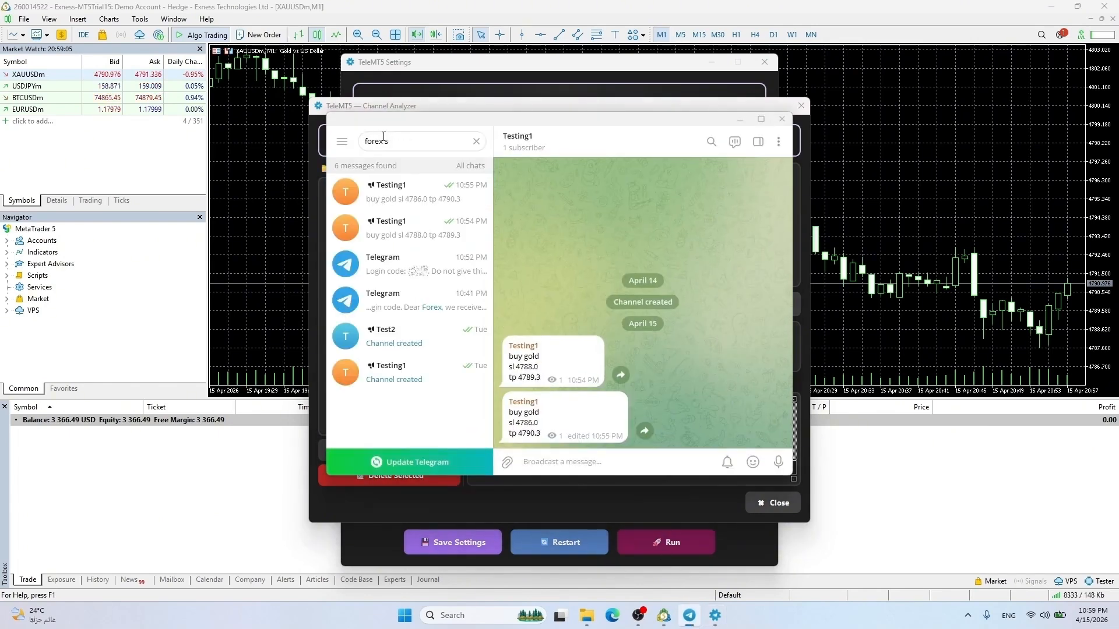
{"action": "type", "text": "ignals"}
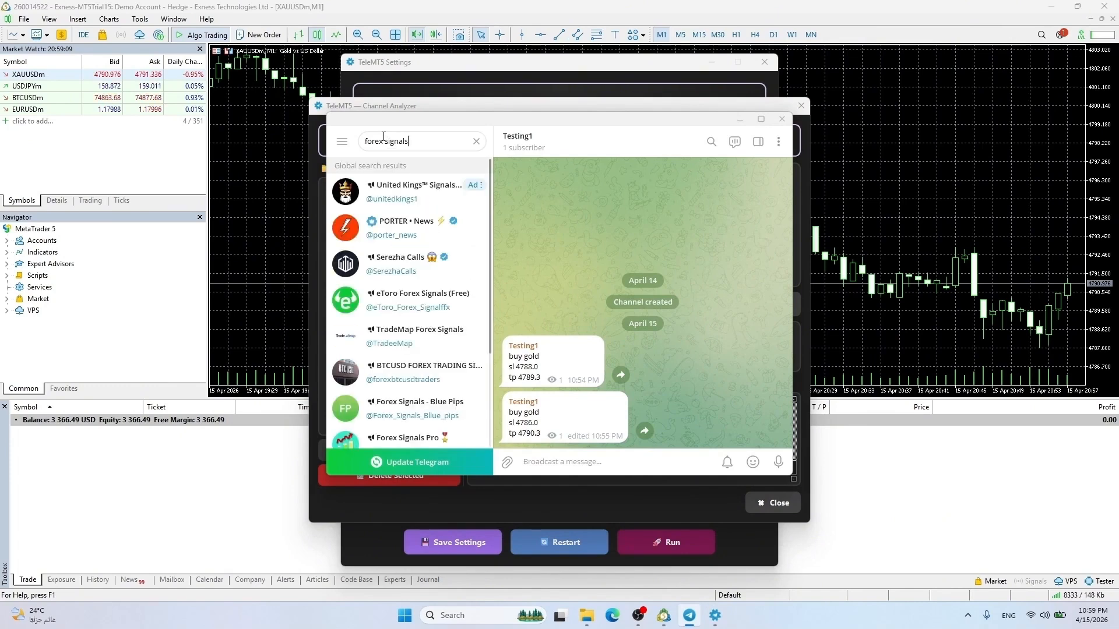
{"action": "left_click", "coordinate": [418, 188]}
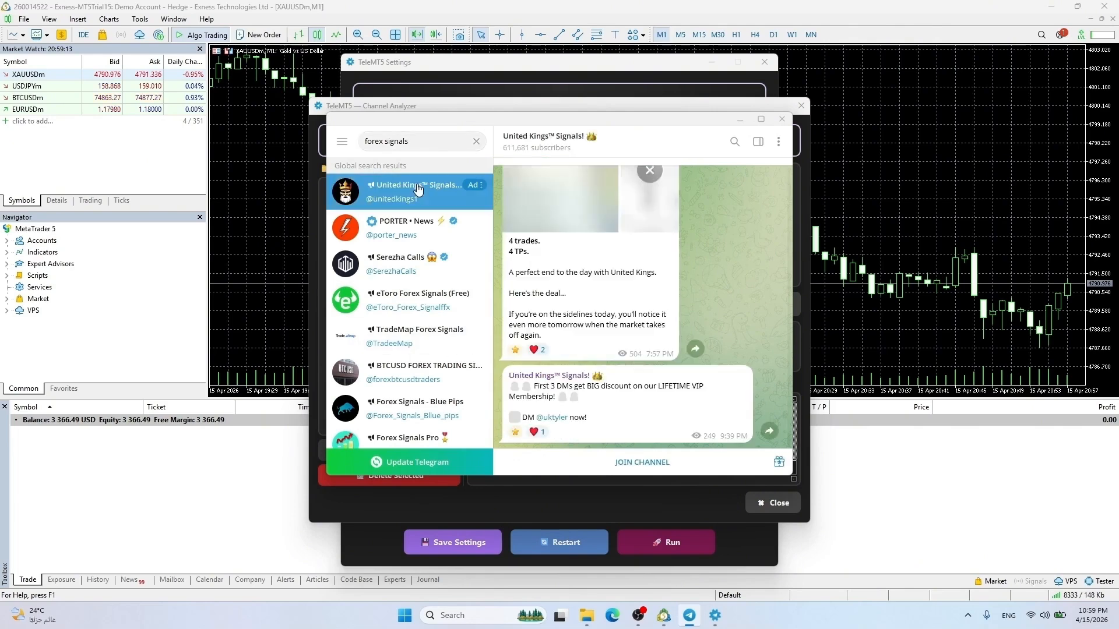
{"action": "left_click", "coordinate": [423, 221]}
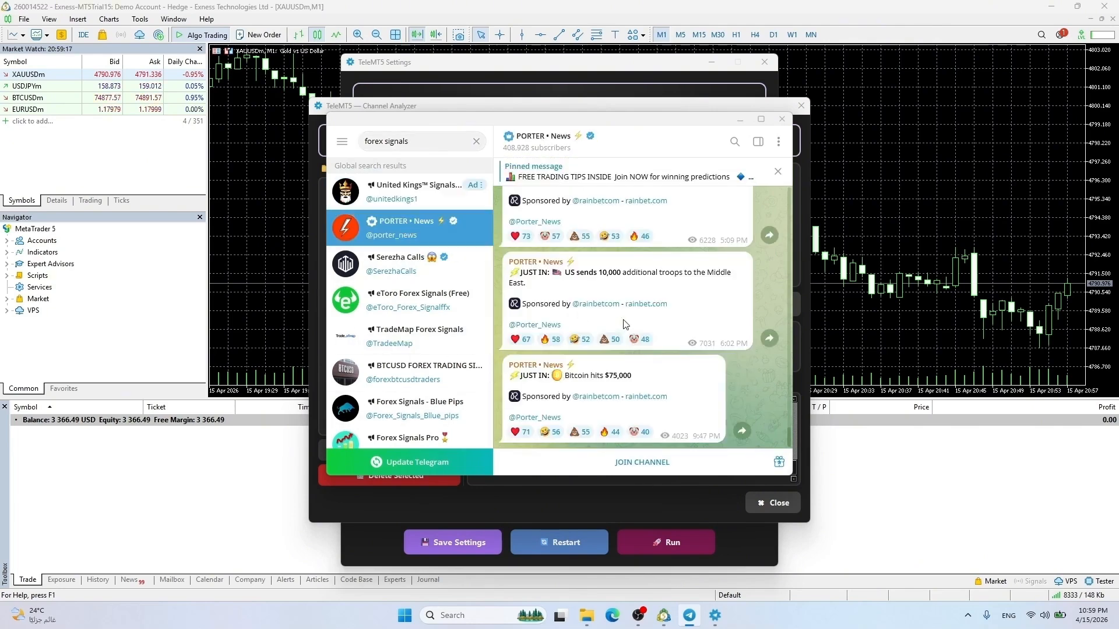
{"action": "scroll", "coordinate": [626, 324], "scroll_direction": "up", "scroll_amount": 10}
{"action": "left_click", "coordinate": [383, 264]}
{"action": "scroll", "coordinate": [655, 326], "scroll_direction": "up", "scroll_amount": 4}
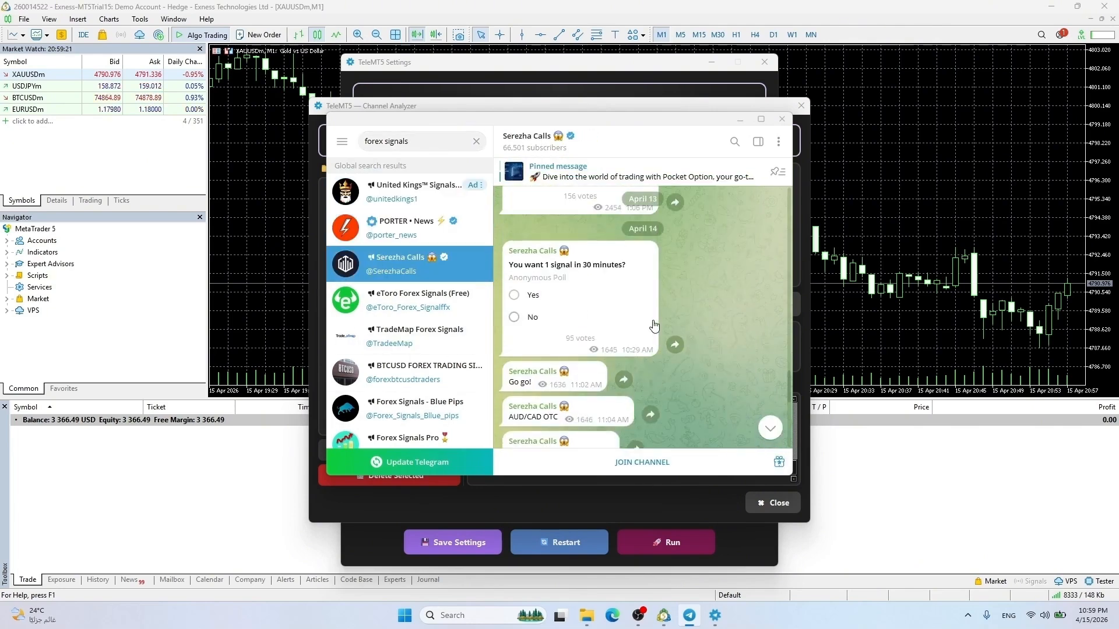
{"action": "left_click", "coordinate": [408, 300]}
{"action": "left_click", "coordinate": [414, 337]}
{"action": "left_click", "coordinate": [420, 372]}
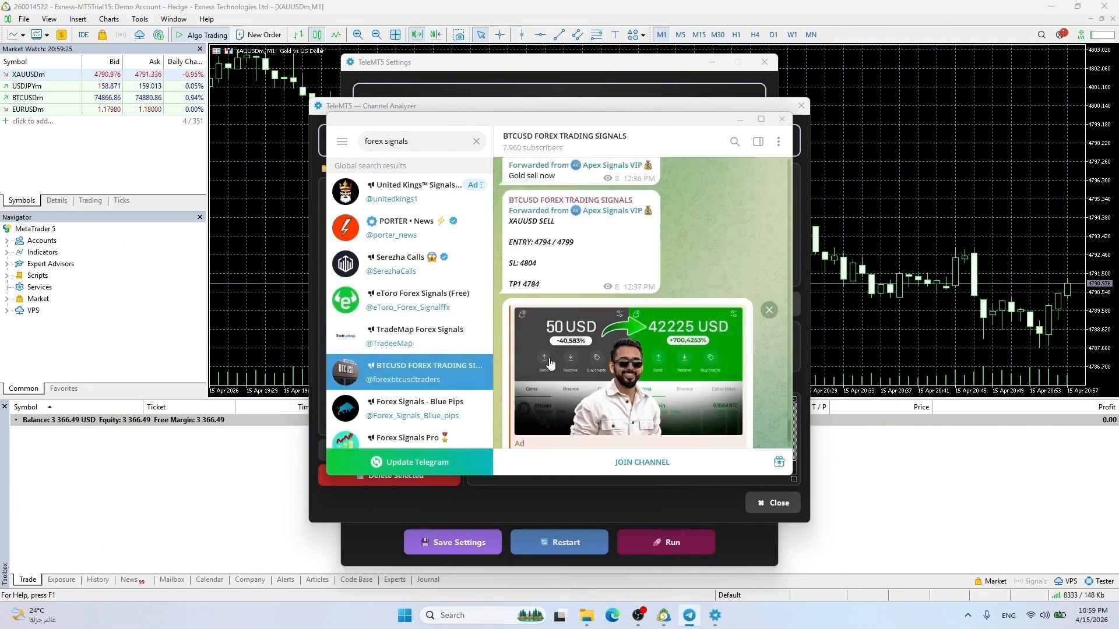
Preview Forex Signals - Blue Pips and Forex Signals Pro, then join the ForexSignals channel
{"action": "scroll", "coordinate": [550, 363], "scroll_direction": "up", "scroll_amount": 10}
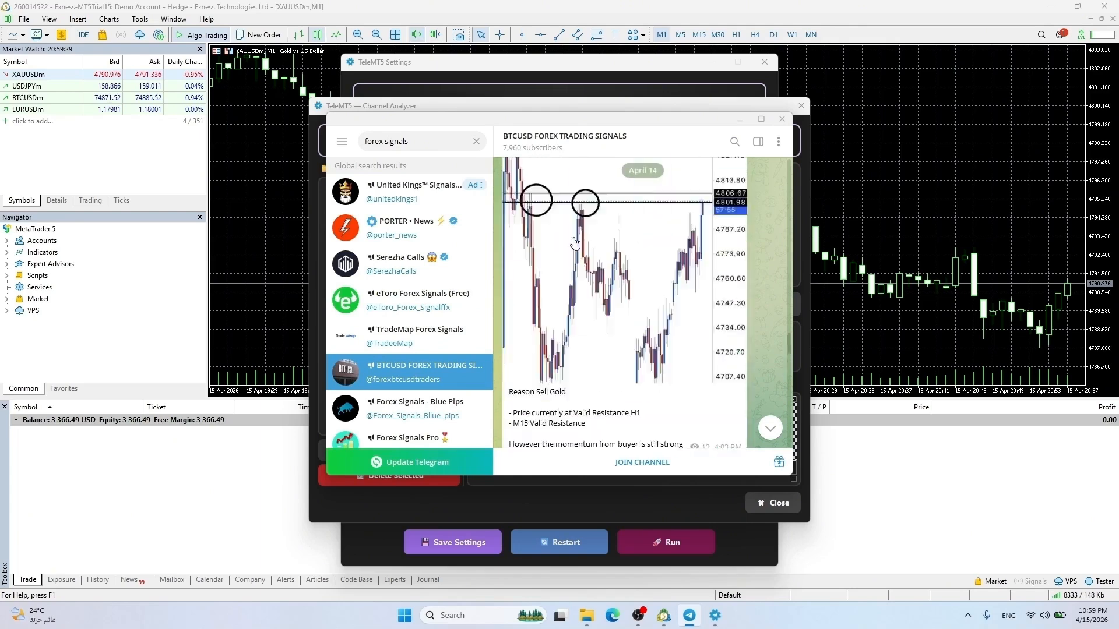
{"action": "scroll", "coordinate": [575, 243], "scroll_direction": "down", "scroll_amount": 10}
{"action": "scroll", "coordinate": [408, 373], "scroll_direction": "down", "scroll_amount": 2}
{"action": "left_click", "coordinate": [420, 324]}
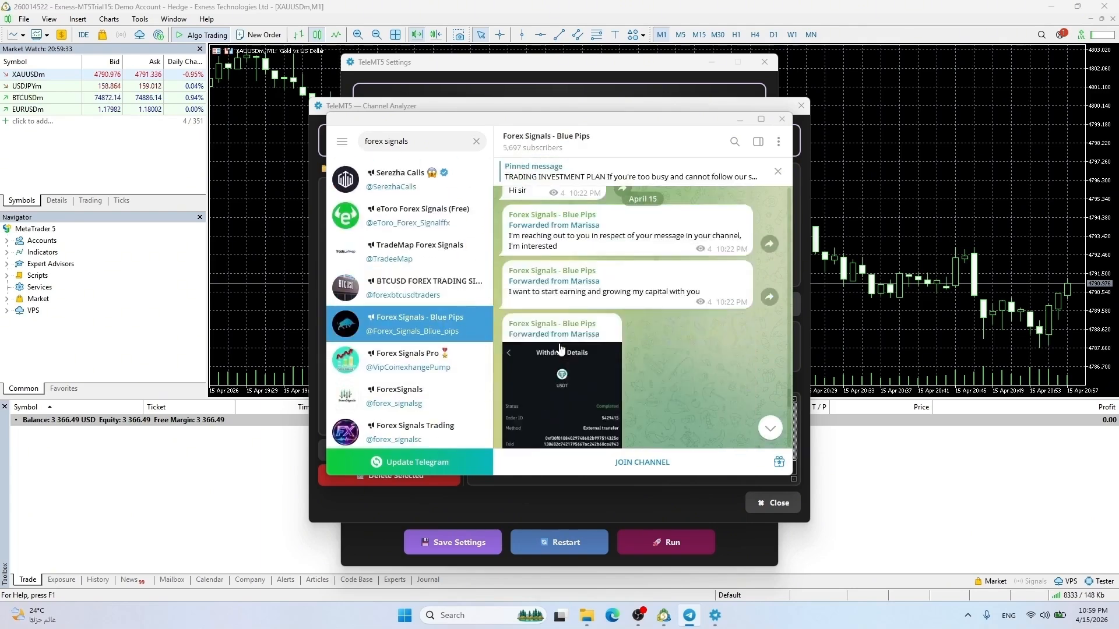
{"action": "scroll", "coordinate": [561, 349], "scroll_direction": "up", "scroll_amount": 10}
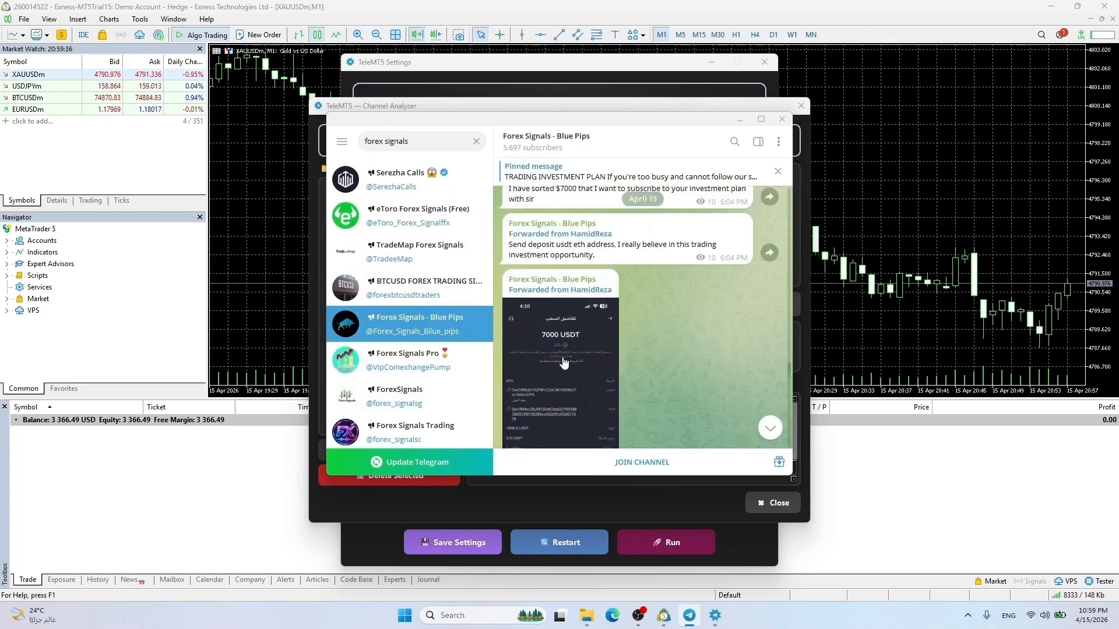
{"action": "left_click", "coordinate": [420, 360]}
{"action": "scroll", "coordinate": [627, 345], "scroll_direction": "up", "scroll_amount": 15}
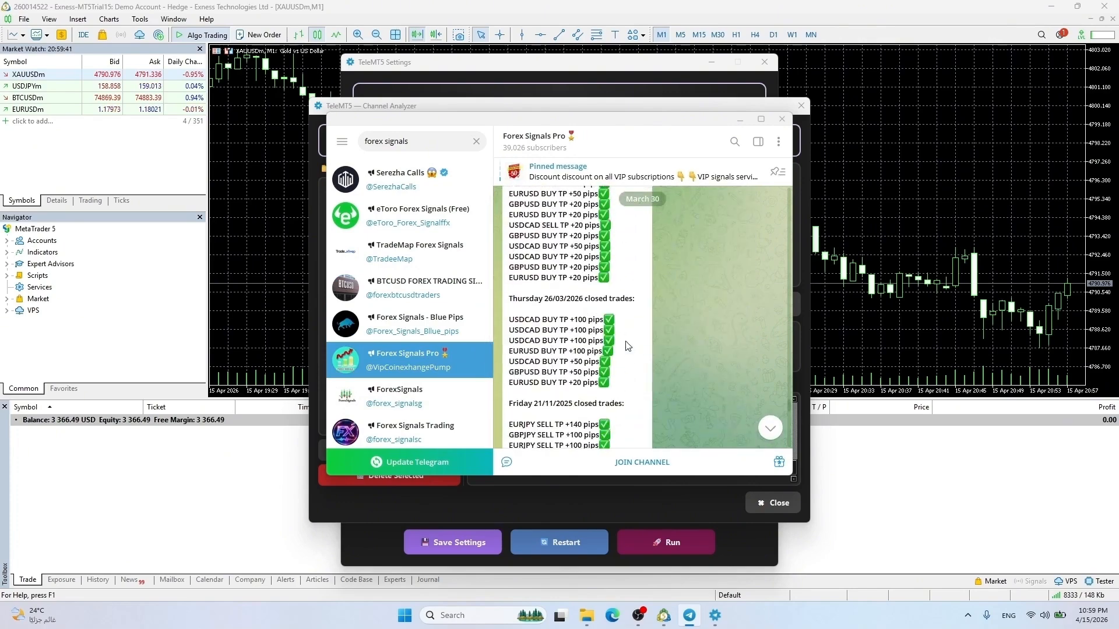
{"action": "left_click", "coordinate": [414, 395]}
{"action": "scroll", "coordinate": [632, 358], "scroll_direction": "up", "scroll_amount": 10}
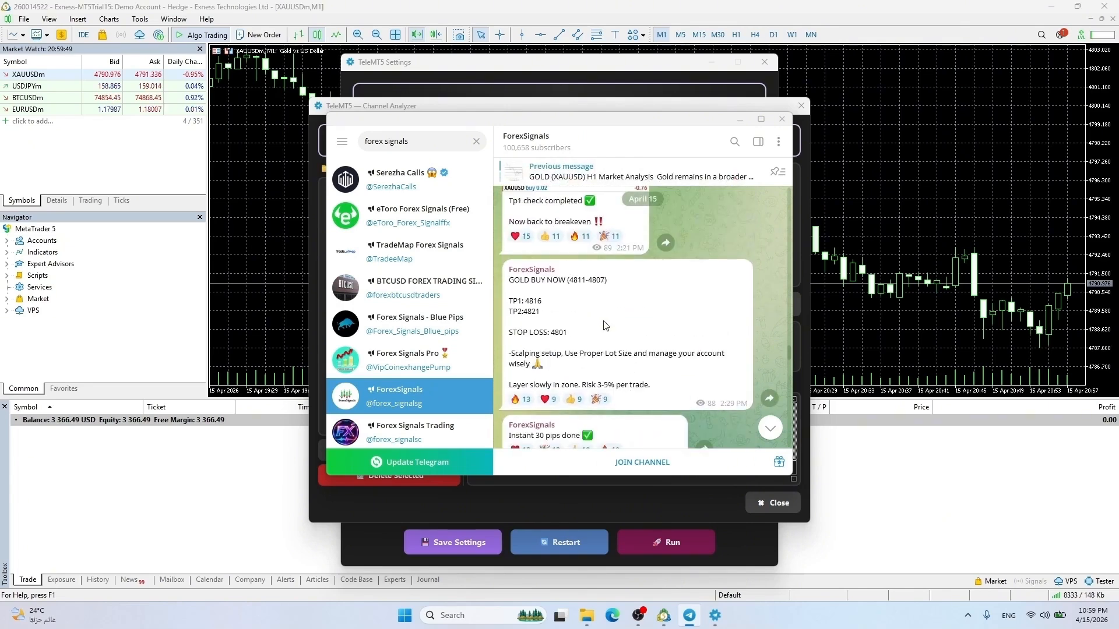
{"action": "left_click", "coordinate": [642, 462]}
Reload the channel list, analyse United Kings™ Signals!, and close its report
{"action": "left_click", "coordinate": [734, 120]}
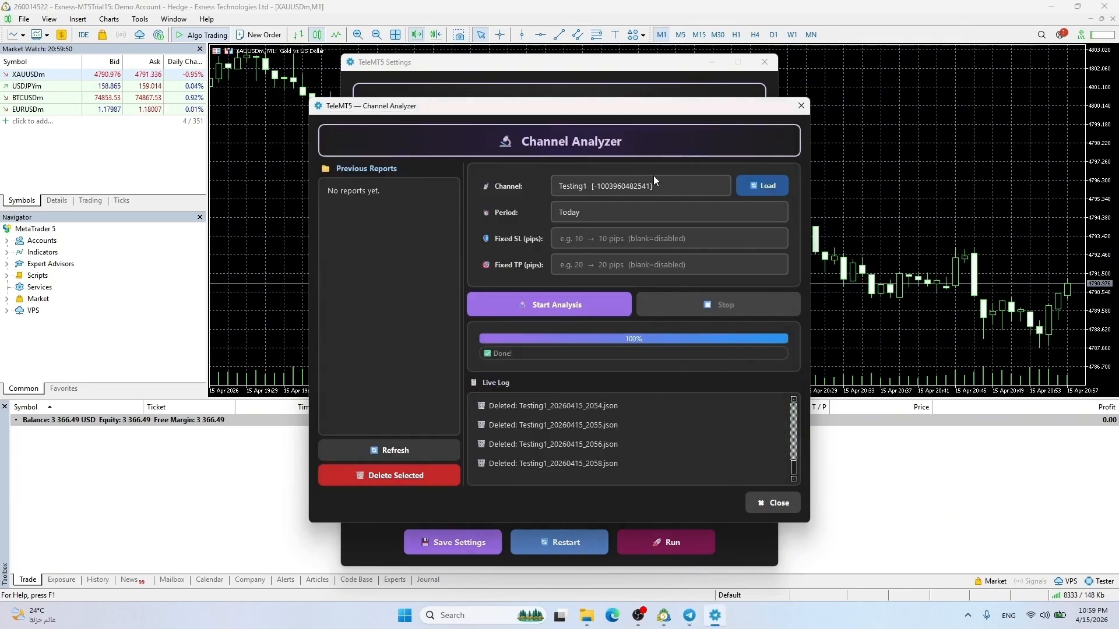
{"action": "left_click", "coordinate": [647, 187]}
{"action": "left_click", "coordinate": [647, 188]}
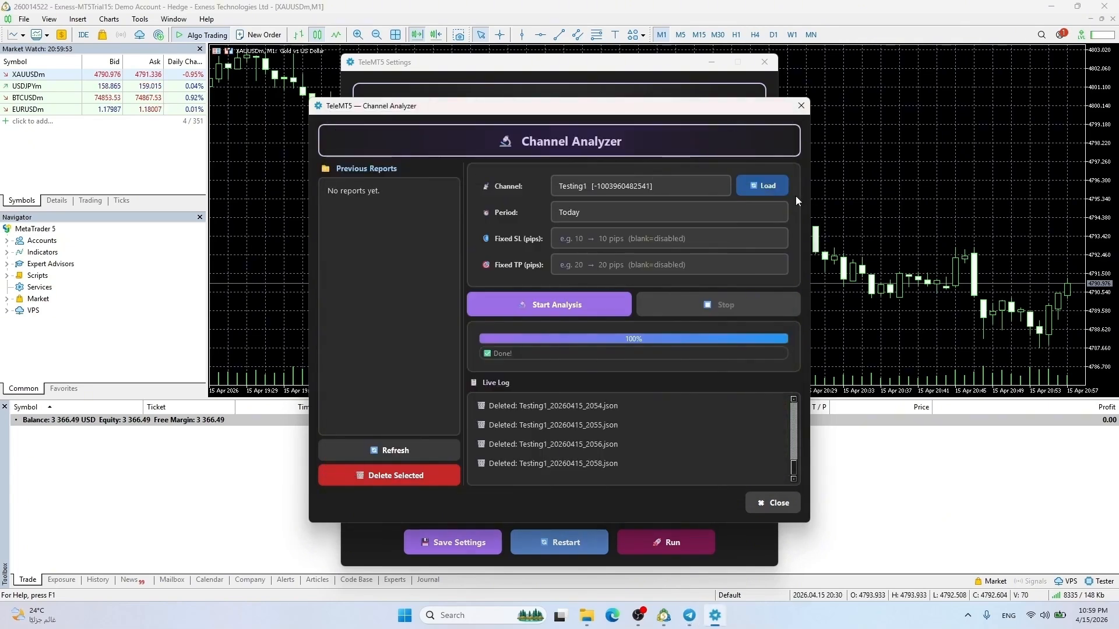
{"action": "left_click", "coordinate": [763, 186]}
{"action": "left_click", "coordinate": [659, 186]}
{"action": "left_click", "coordinate": [600, 231]}
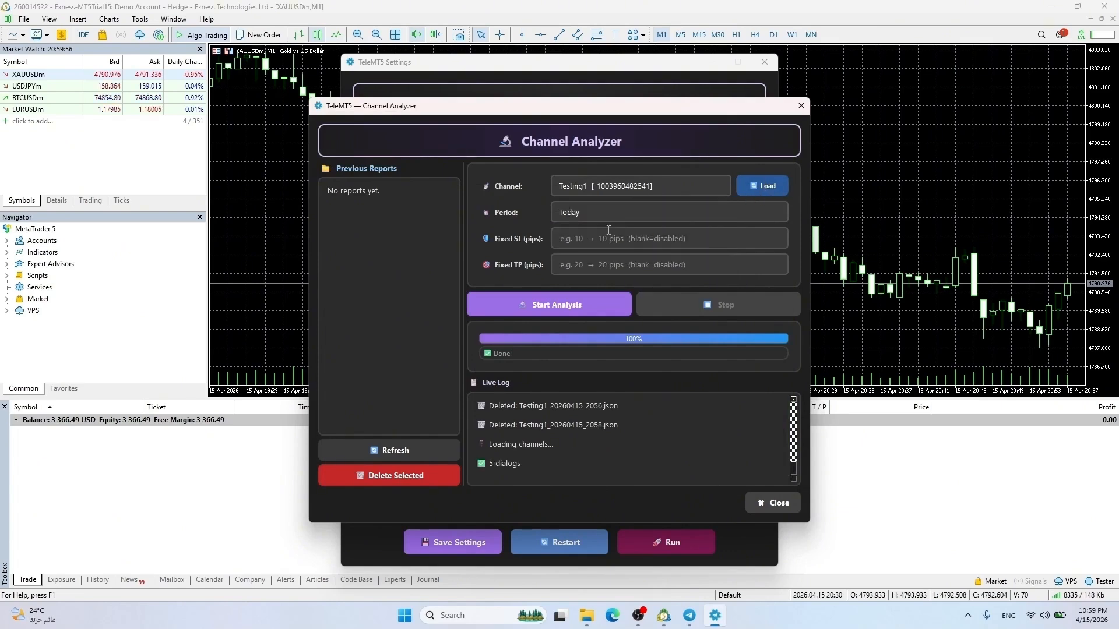
{"action": "left_click", "coordinate": [570, 309]}
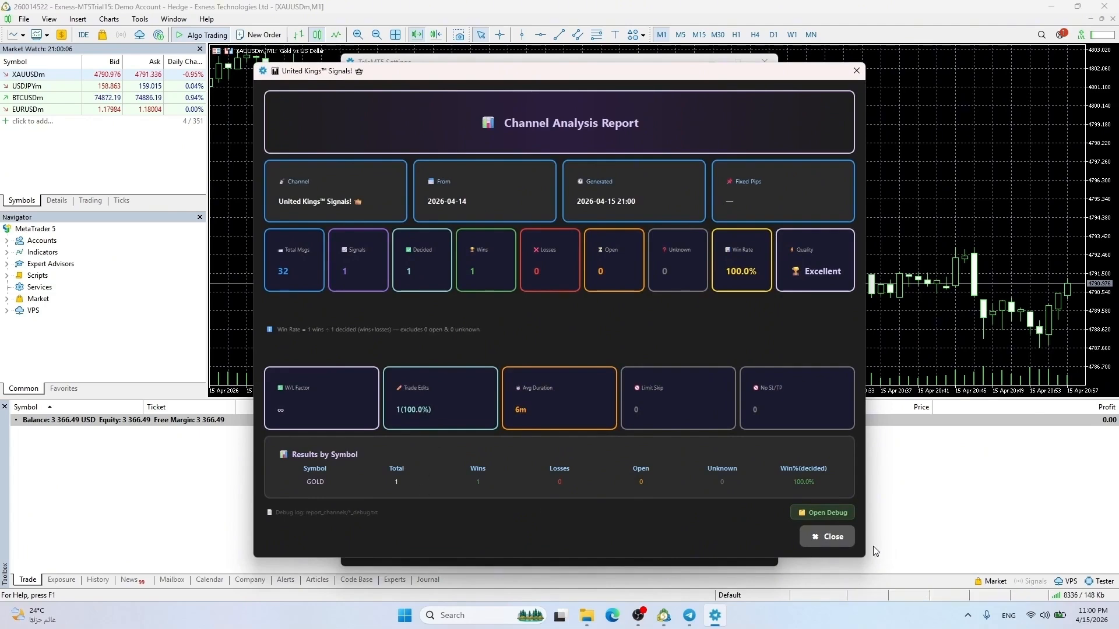
{"action": "left_click", "coordinate": [826, 536]}
Re-run the United Kings analysis with the period set to Last Month
{"action": "left_click", "coordinate": [582, 209]}
{"action": "left_click", "coordinate": [593, 258]}
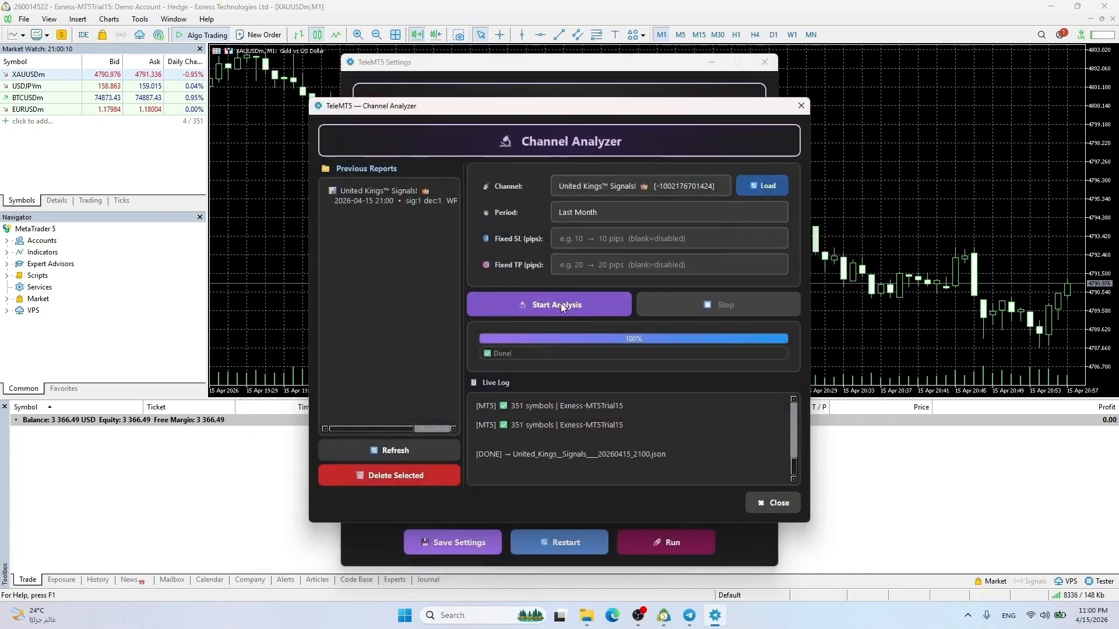
{"action": "left_click", "coordinate": [559, 304]}
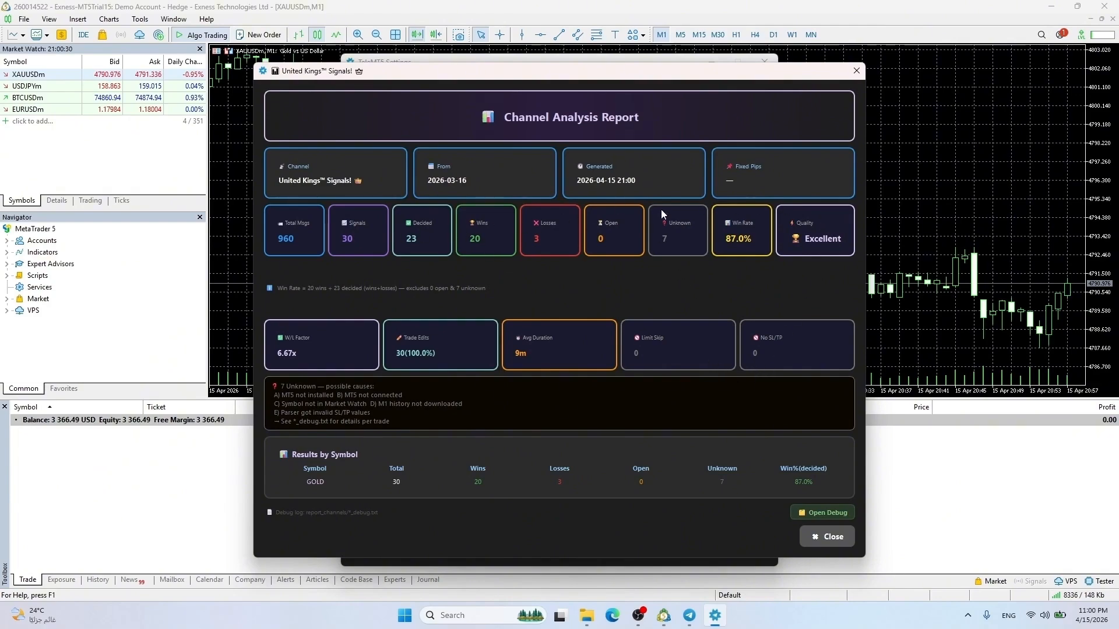
{"action": "left_click", "coordinate": [822, 513]}
{"action": "scroll", "coordinate": [315, 256], "scroll_direction": "down", "scroll_amount": 20}
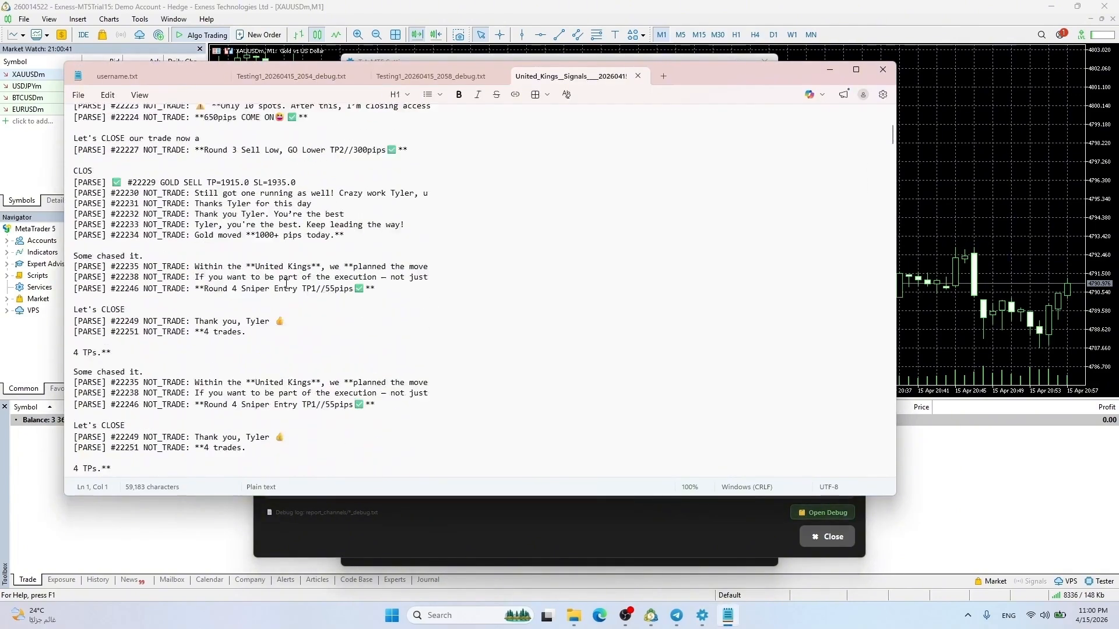
{"action": "scroll", "coordinate": [292, 293], "scroll_direction": "down", "scroll_amount": 20}
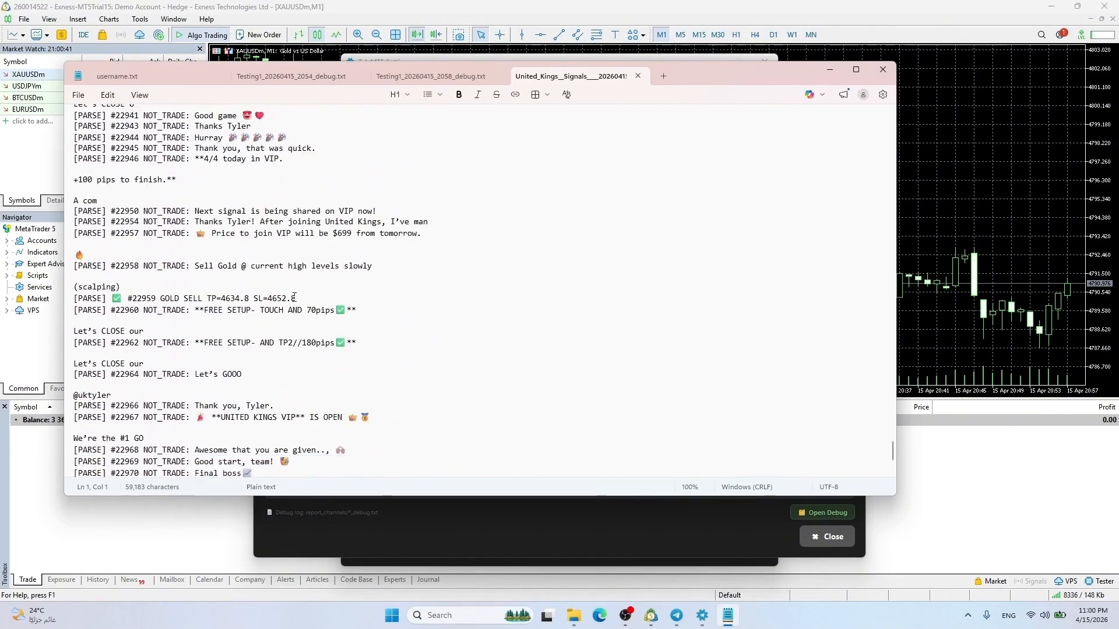
{"action": "scroll", "coordinate": [282, 356], "scroll_direction": "down", "scroll_amount": 20}
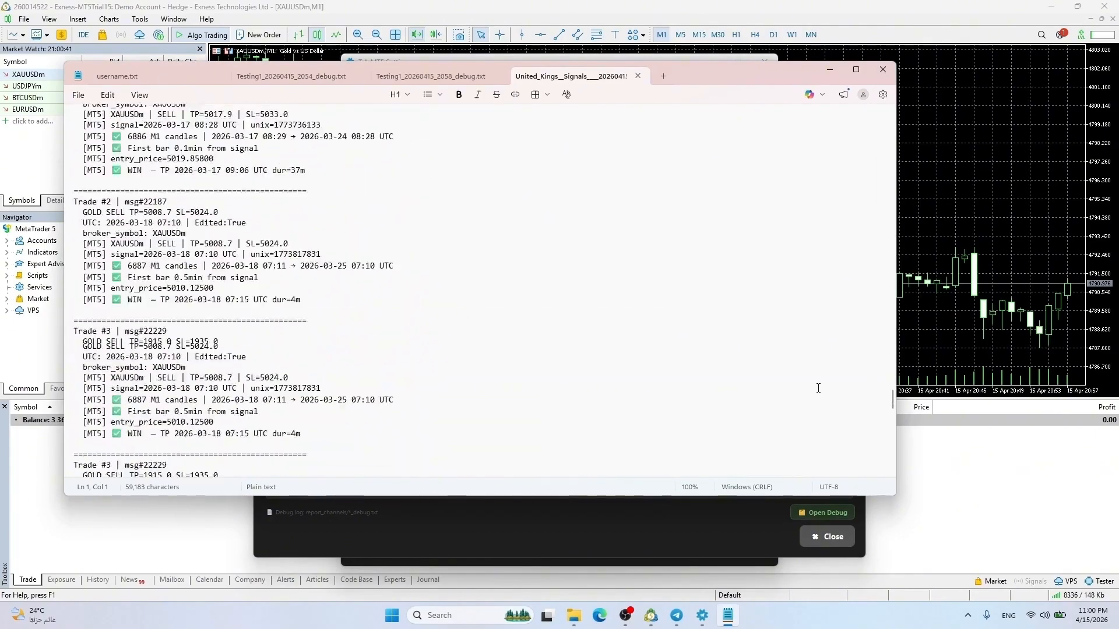
{"action": "scroll", "coordinate": [282, 356], "scroll_direction": "up", "scroll_amount": 8}
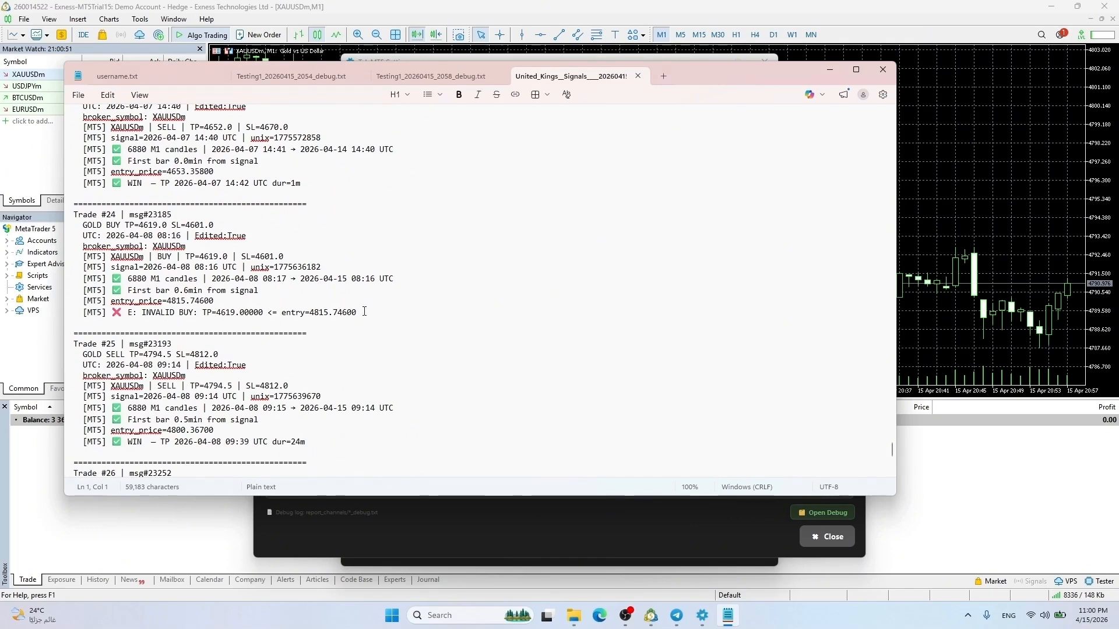
{"action": "left_click", "coordinate": [340, 308]}
{"action": "scroll", "coordinate": [338, 314], "scroll_direction": "up", "scroll_amount": 14}
{"action": "scroll", "coordinate": [338, 318], "scroll_direction": "up", "scroll_amount": 20}
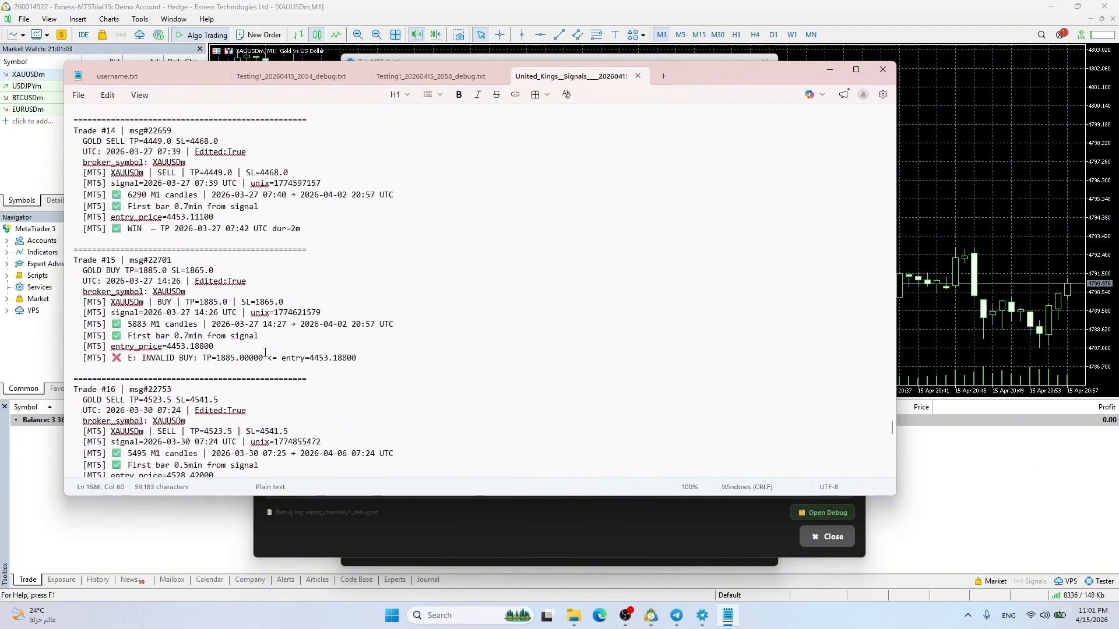
{"action": "scroll", "coordinate": [237, 358], "scroll_direction": "up", "scroll_amount": 15}
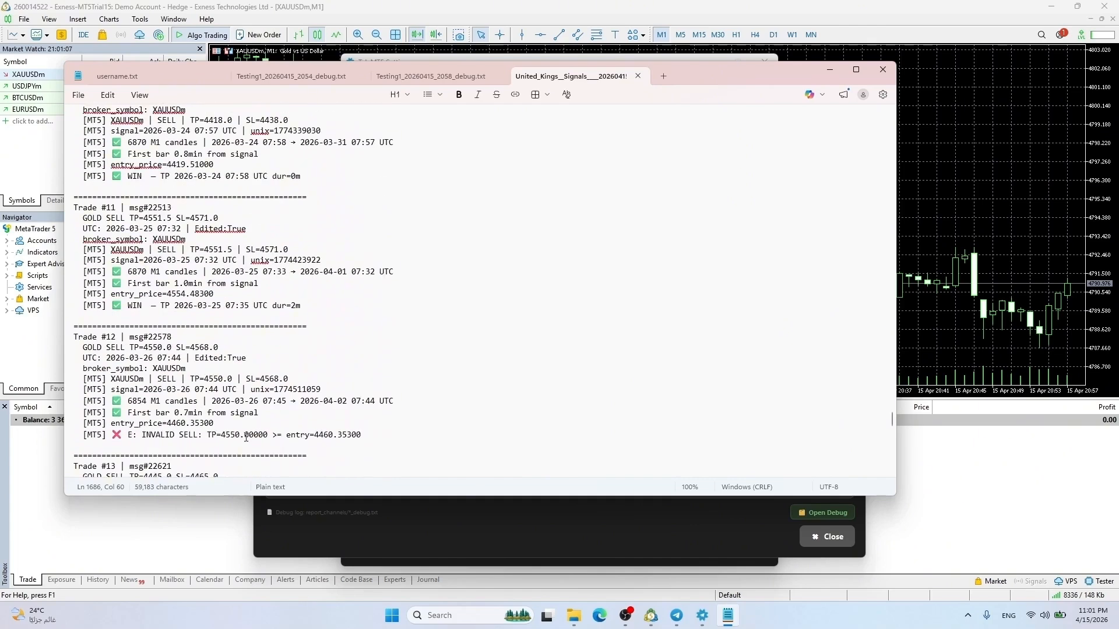
{"action": "scroll", "coordinate": [192, 313], "scroll_direction": "up", "scroll_amount": 10}
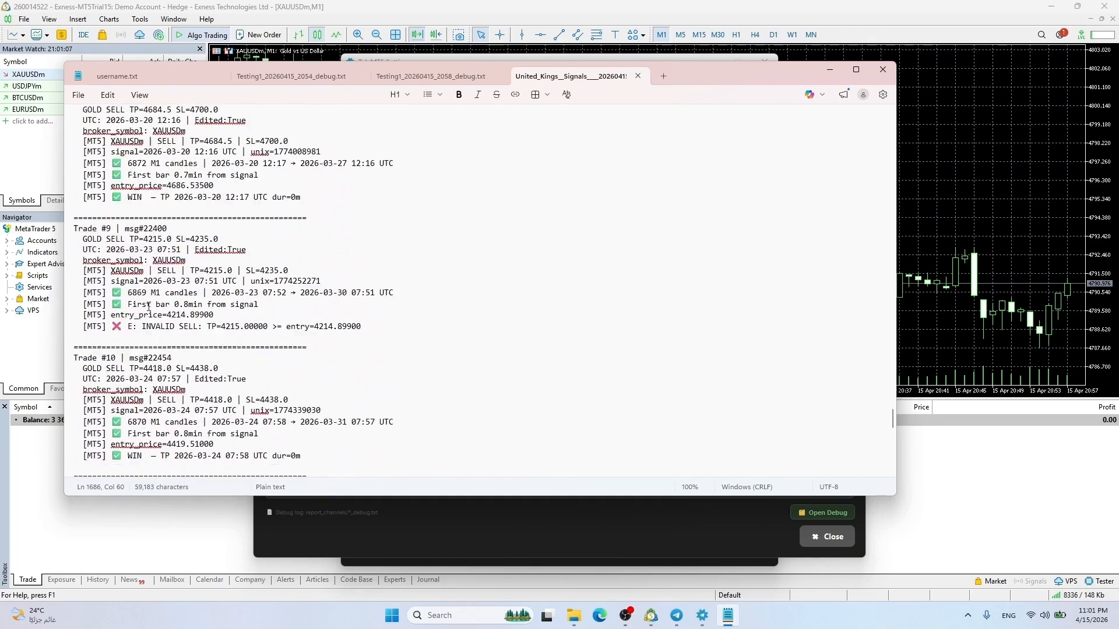
{"action": "left_click", "coordinate": [883, 69]}
Analyse the ForexSignals channel for Today and close its report
{"action": "left_click", "coordinate": [827, 536]}
{"action": "left_click", "coordinate": [592, 185]}
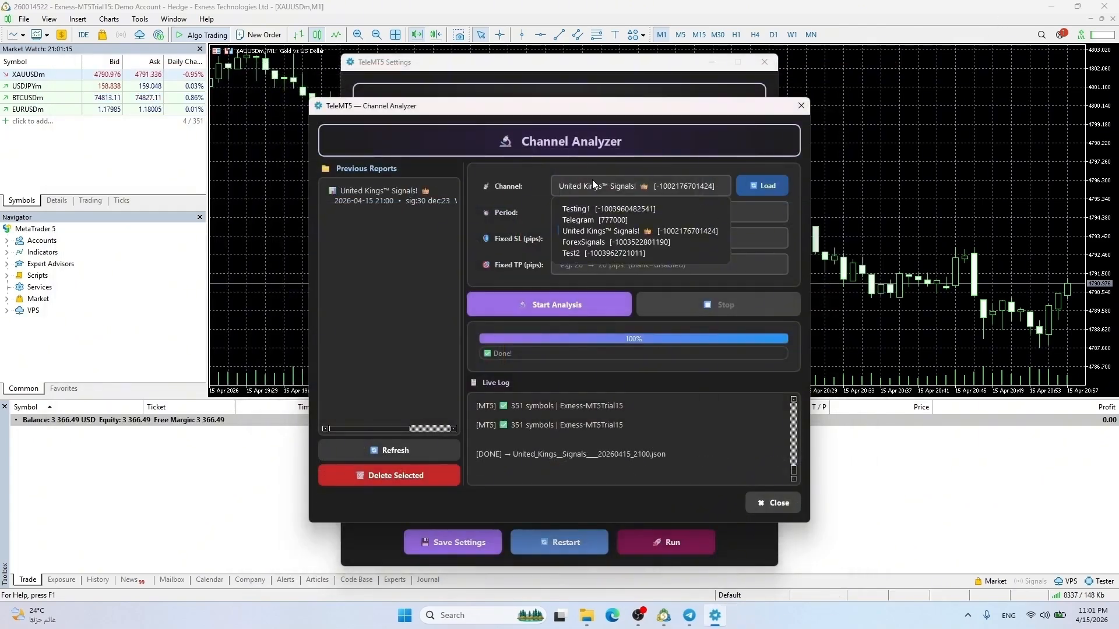
{"action": "left_click", "coordinate": [597, 243]}
{"action": "left_click", "coordinate": [597, 212]}
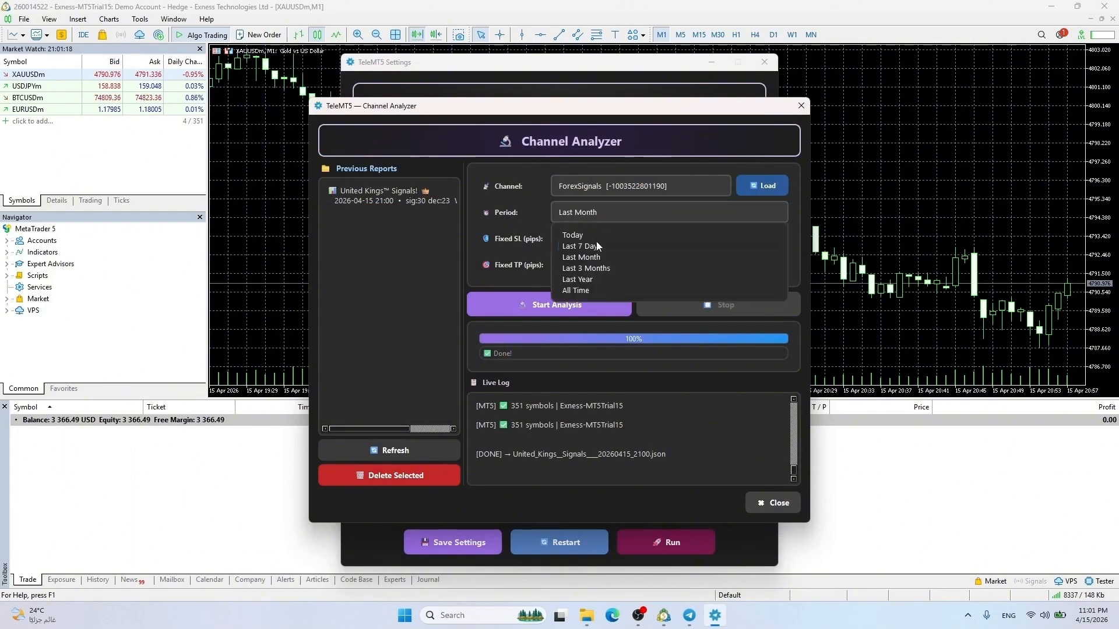
{"action": "left_click", "coordinate": [595, 227]}
{"action": "left_click", "coordinate": [557, 305]}
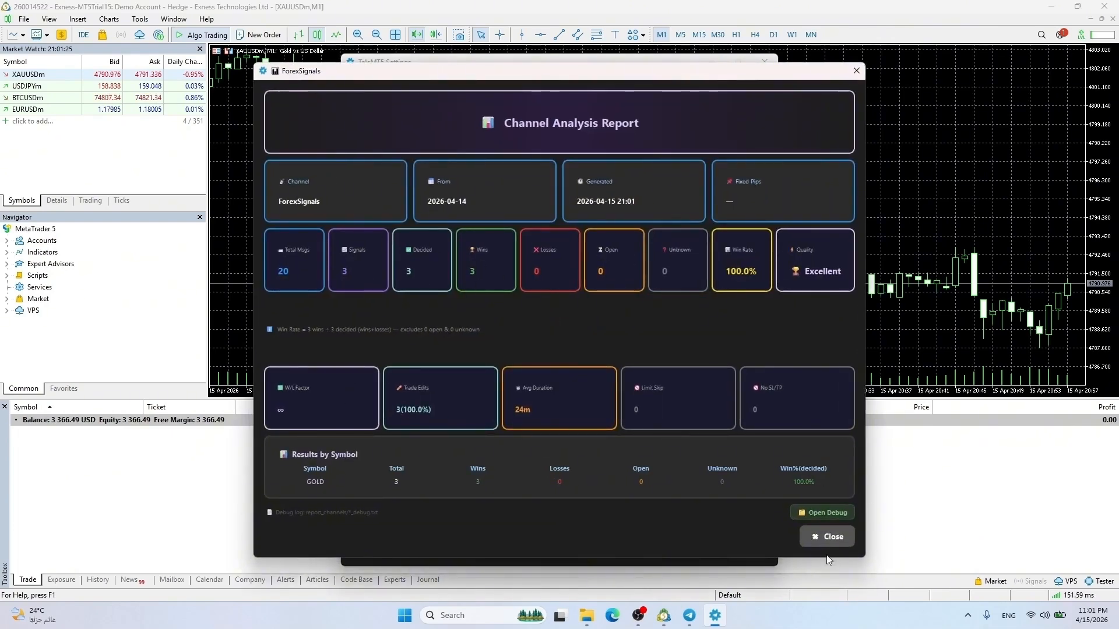
{"action": "left_click", "coordinate": [823, 539]}
Re-run the ForexSignals analysis over the Last 7 Days and close the report
{"action": "left_click", "coordinate": [565, 212]}
{"action": "left_click", "coordinate": [574, 222]}
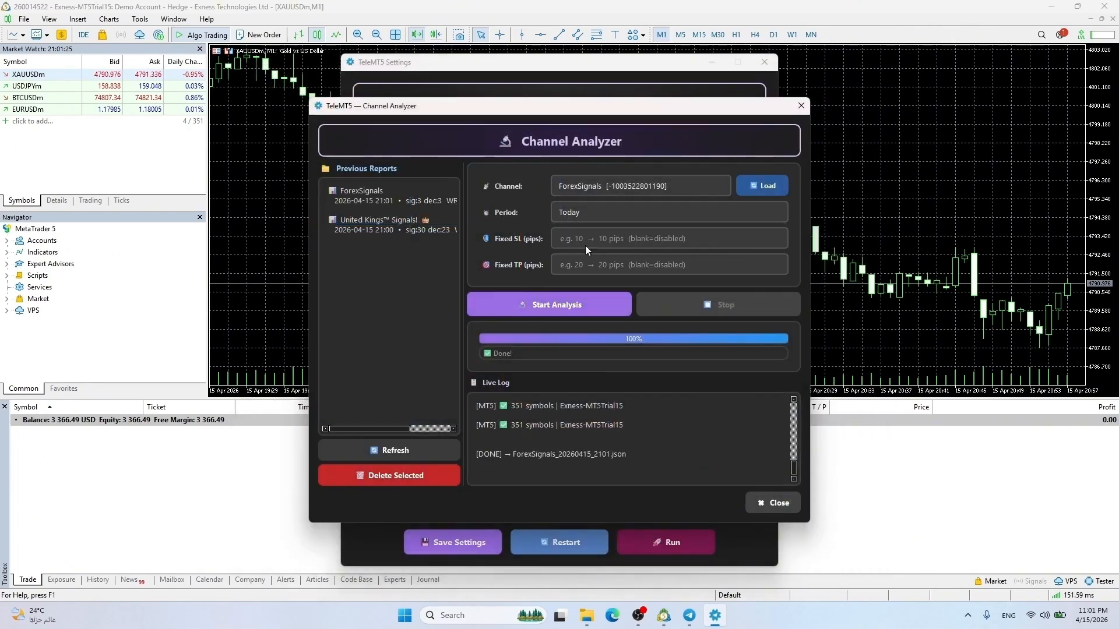
{"action": "left_click", "coordinate": [555, 314]}
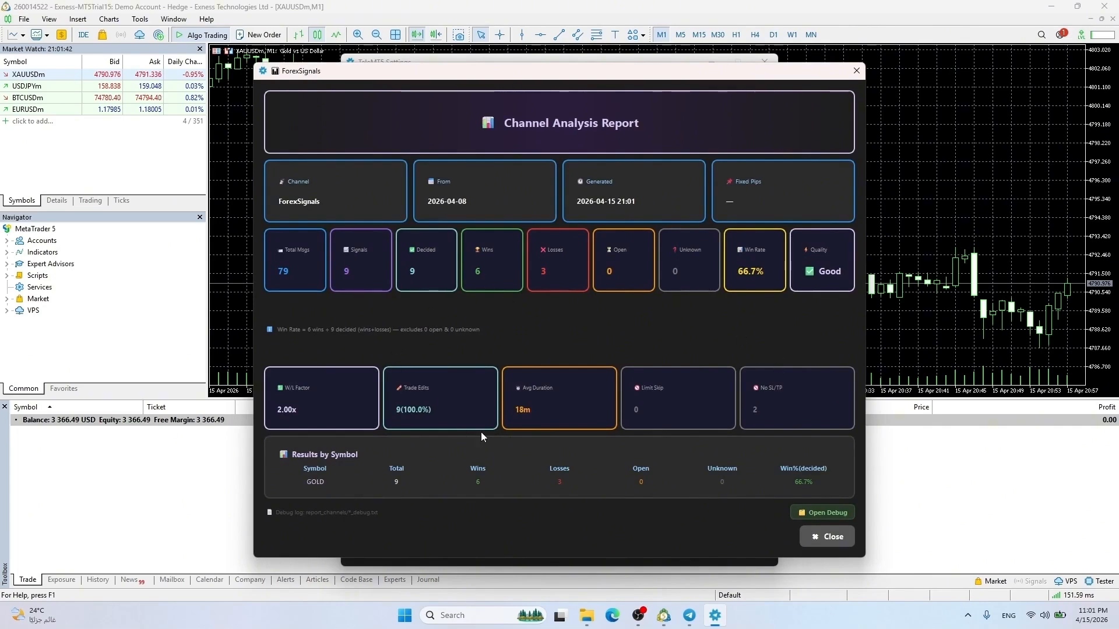
{"action": "left_click", "coordinate": [817, 536]}
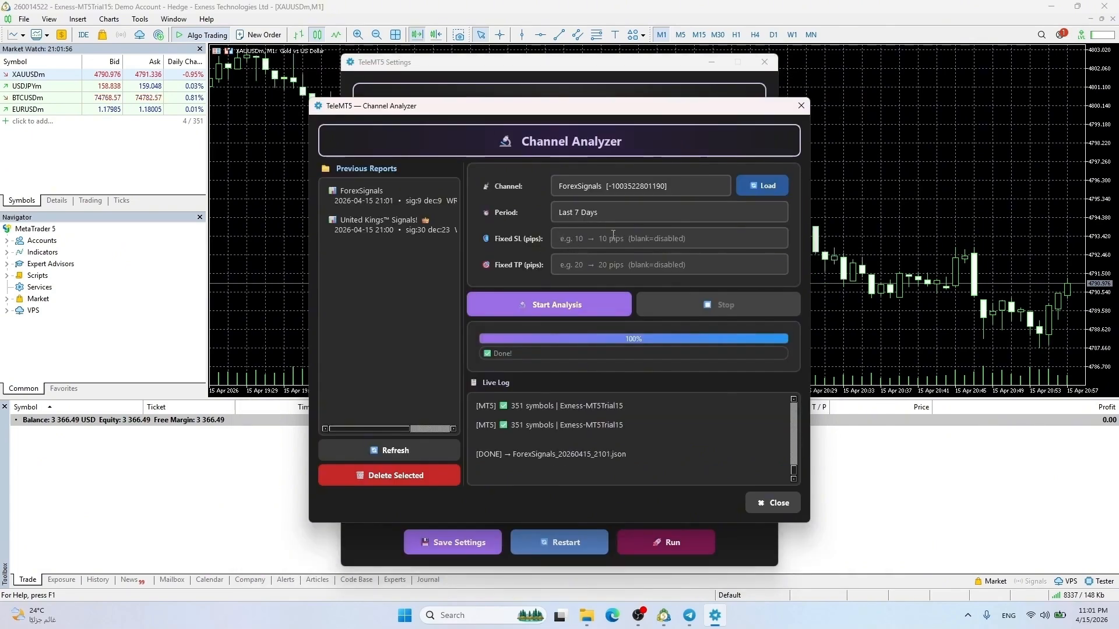
Enter 10 pips for both Fixed SL and Fixed TP, then close the Channel Analyzer
{"action": "left_click", "coordinate": [590, 236]}
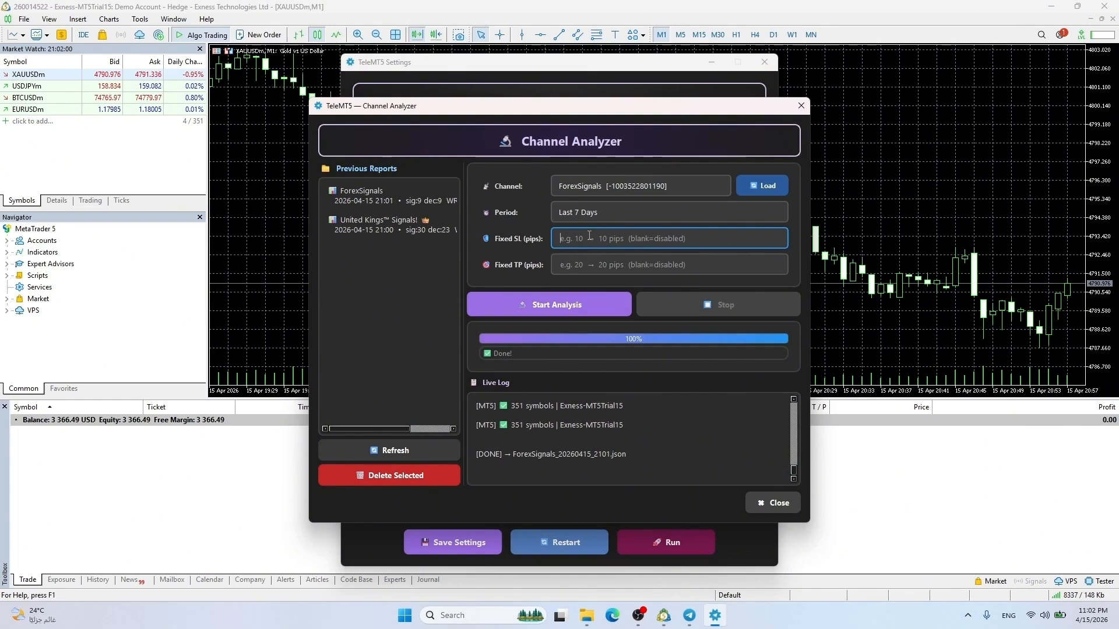
{"action": "type", "text": "10"}
{"action": "key", "text": "Tab"}
{"action": "type", "text": "10"}
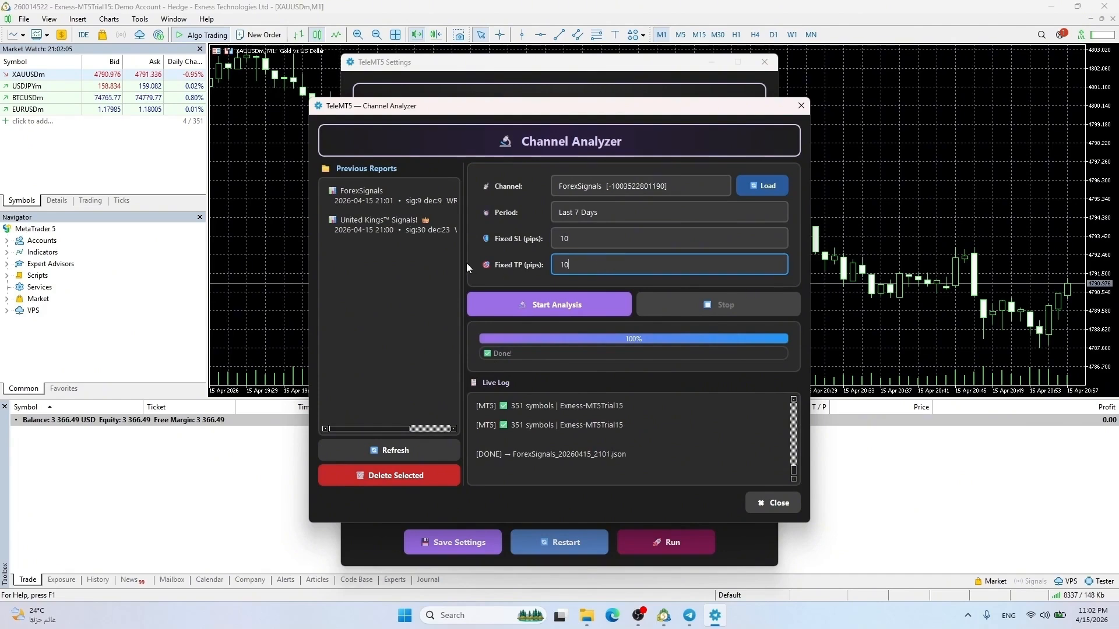
{"action": "left_click", "coordinate": [449, 279]}
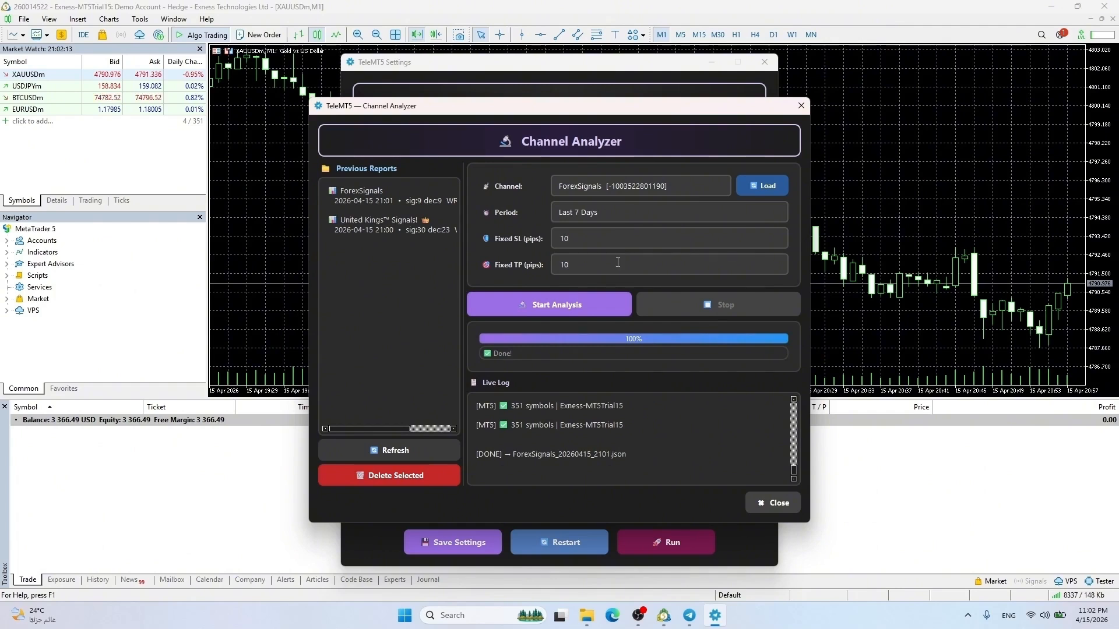
{"action": "left_click", "coordinate": [767, 503]}
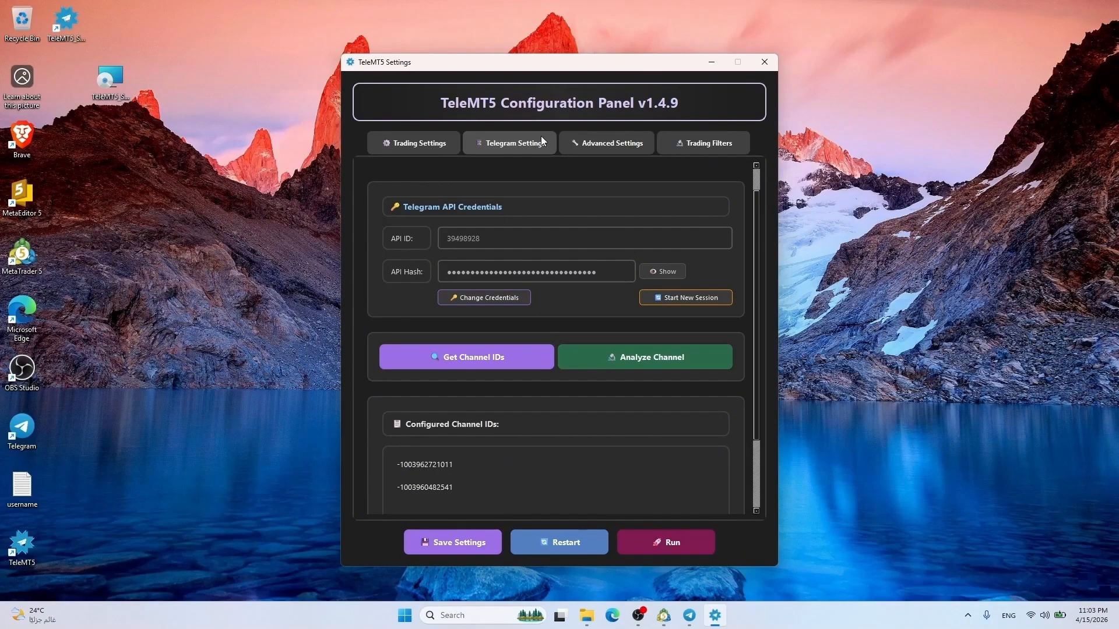
In Advanced Settings, set Maximum Slippage to 10 and leave Single Symbol Mode empty
{"action": "left_click", "coordinate": [623, 148]}
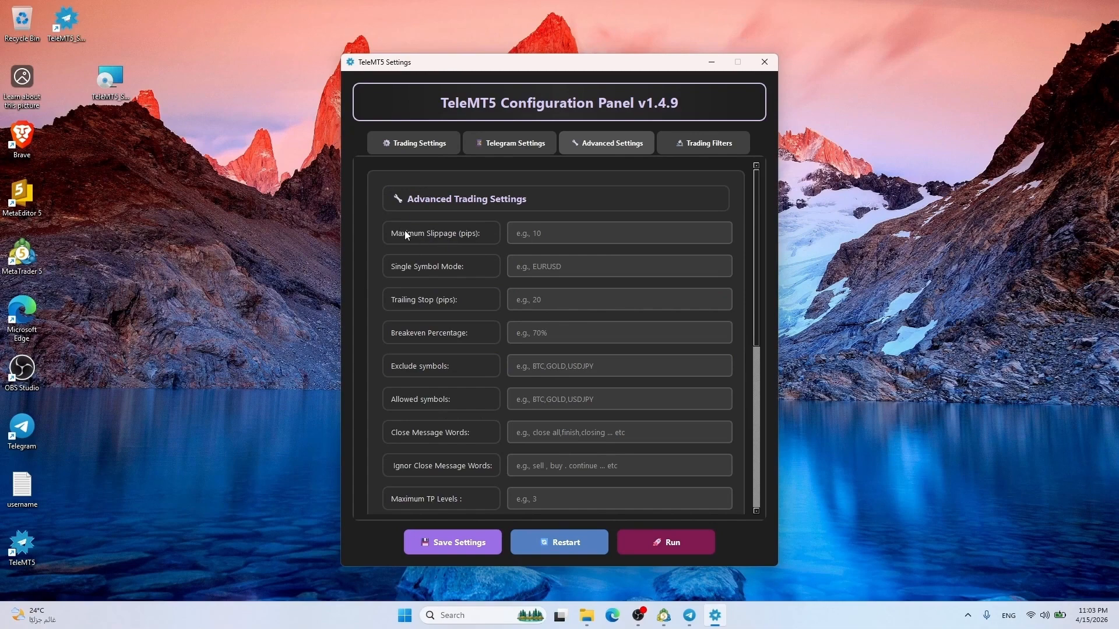
{"action": "left_click", "coordinate": [564, 235]}
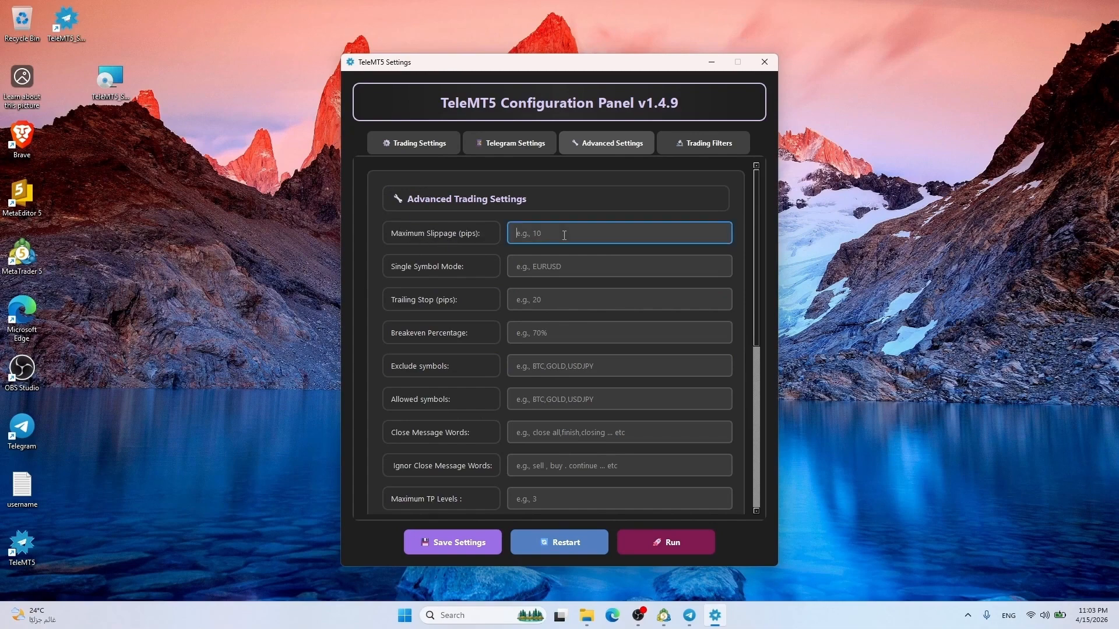
{"action": "type", "text": "10"}
{"action": "left_click", "coordinate": [564, 266]}
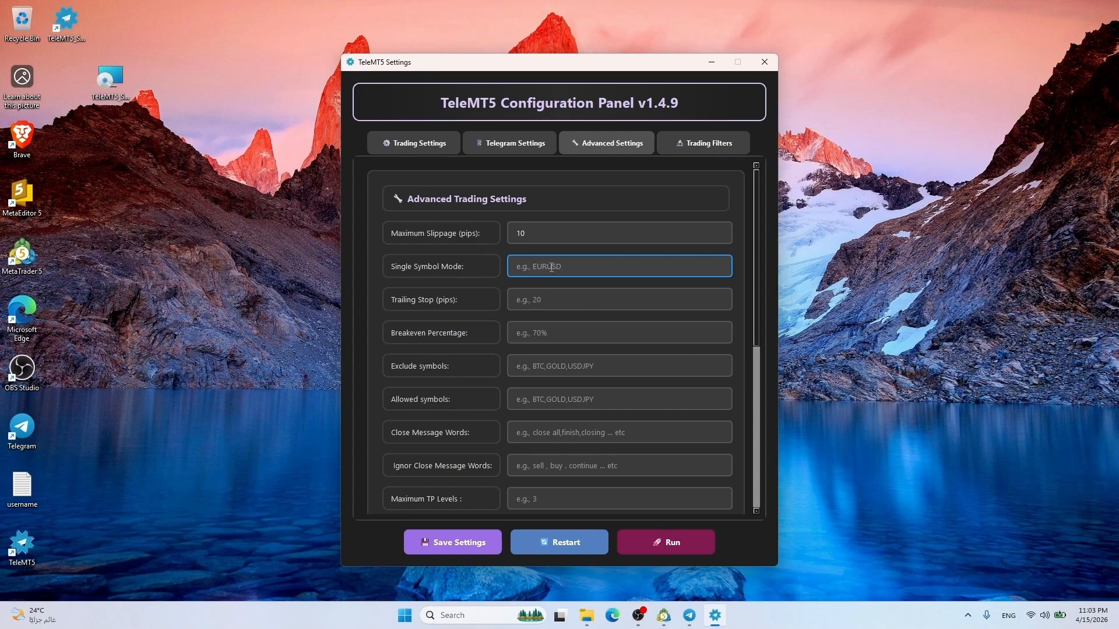
{"action": "type", "text": "eurusd"}
{"action": "key", "text": "ctrl+a"}
{"action": "type", "text": "gold"}
{"action": "key", "text": "ctrl+a"}
{"action": "key", "text": "BackSpace"}
Set Trailing Stop to 20, Breakeven Percentage to 50, and exclude usdjpy
{"action": "left_click", "coordinate": [551, 297]}
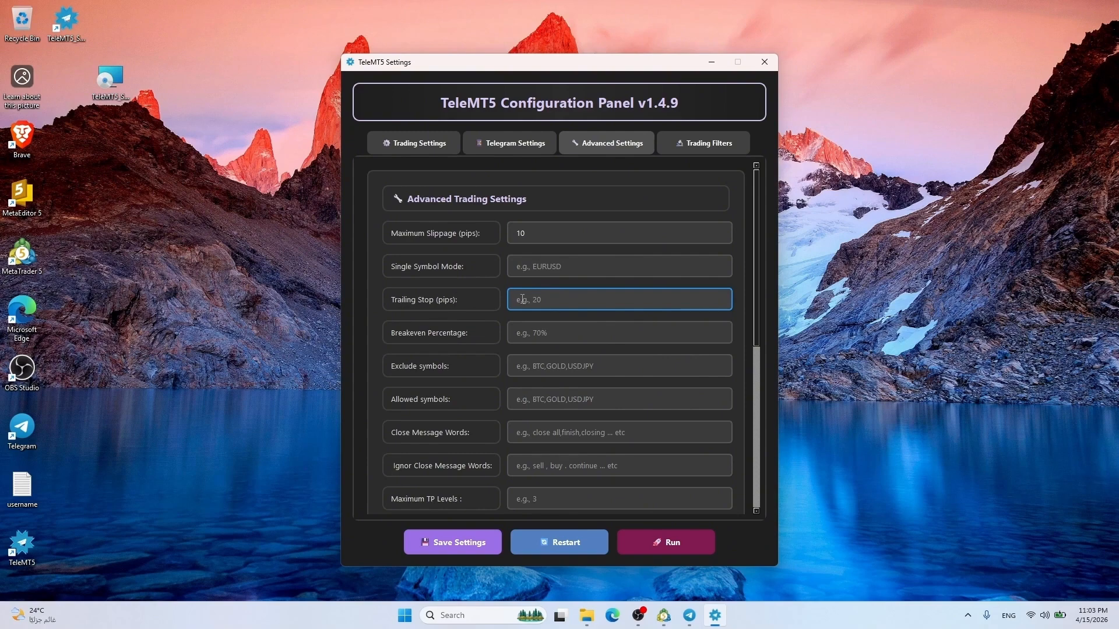
{"action": "type", "text": "20"}
{"action": "scroll", "coordinate": [411, 307], "scroll_direction": "down", "scroll_amount": 1}
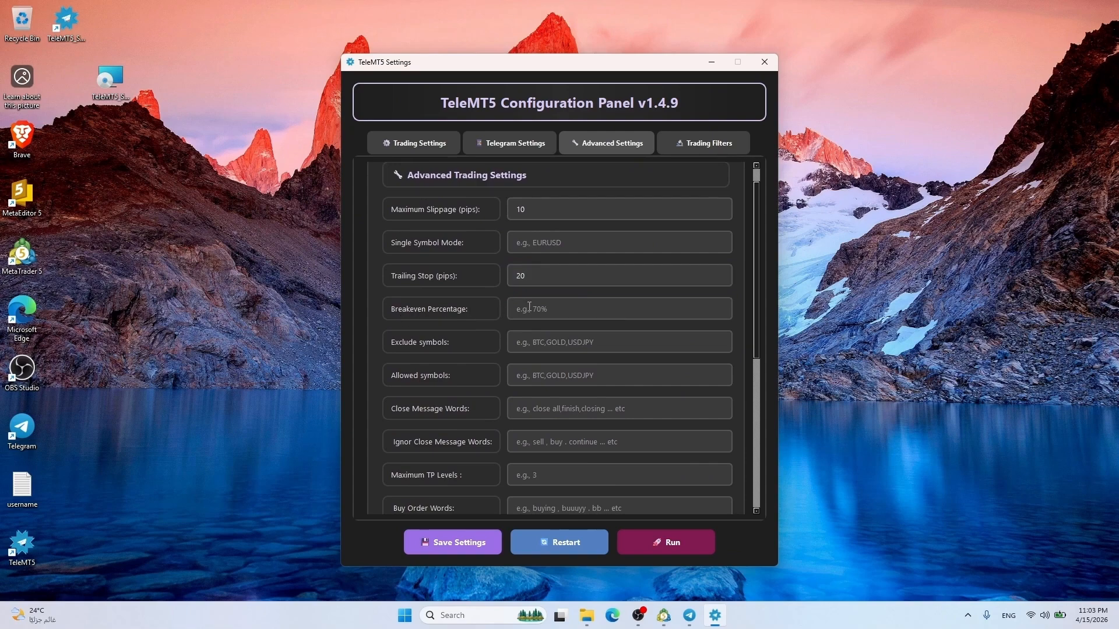
{"action": "left_click", "coordinate": [557, 311]}
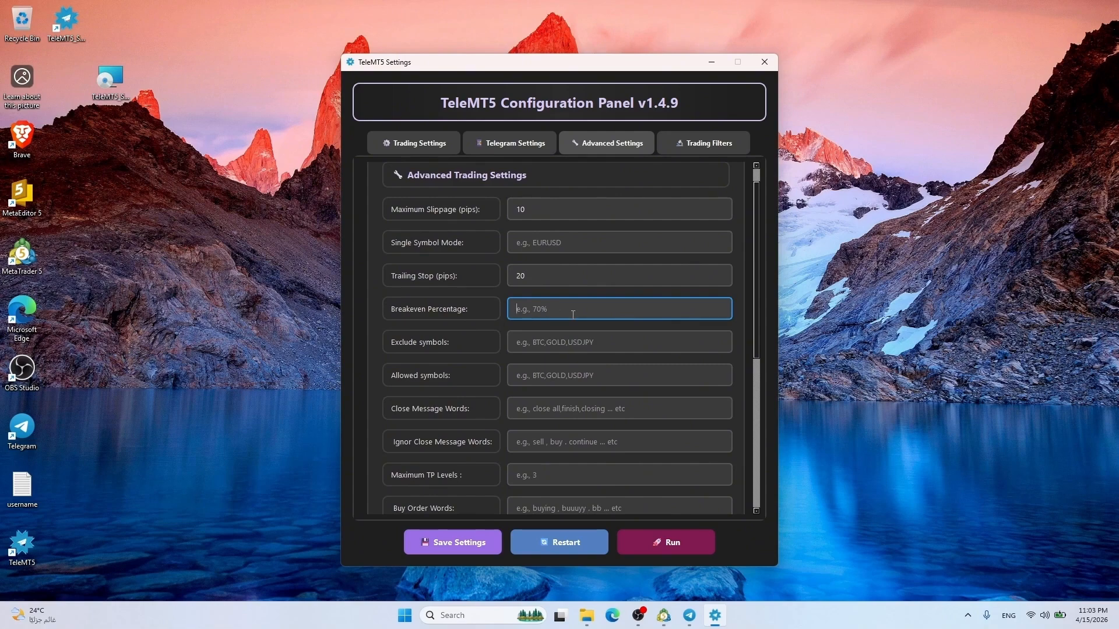
{"action": "type", "text": "50"}
{"action": "scroll", "coordinate": [573, 314], "scroll_direction": "down", "scroll_amount": 1}
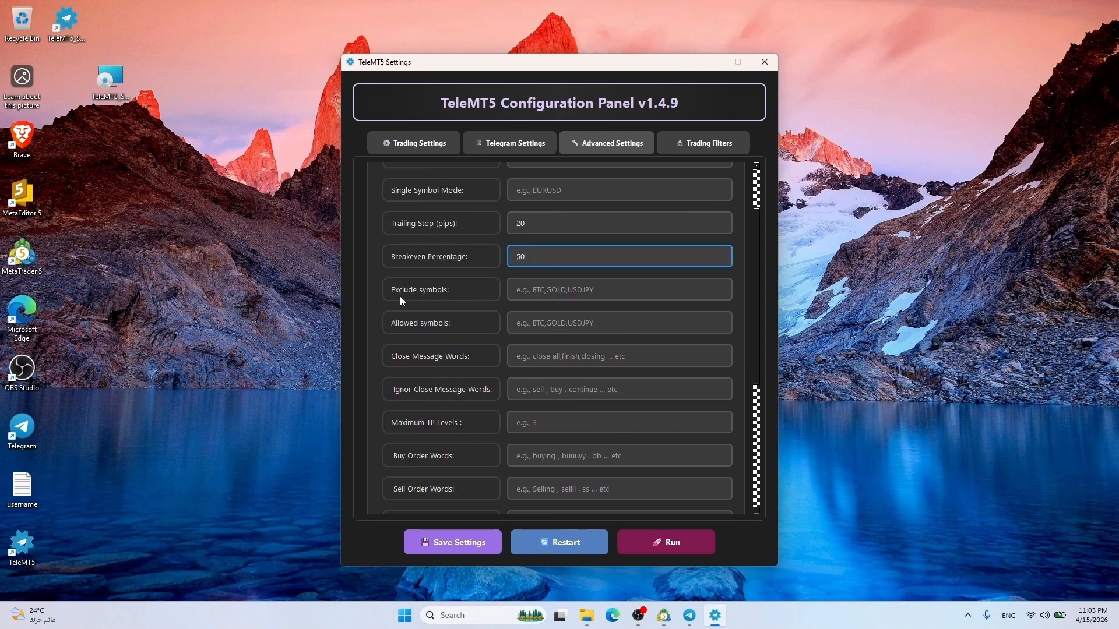
{"action": "left_click", "coordinate": [573, 289]}
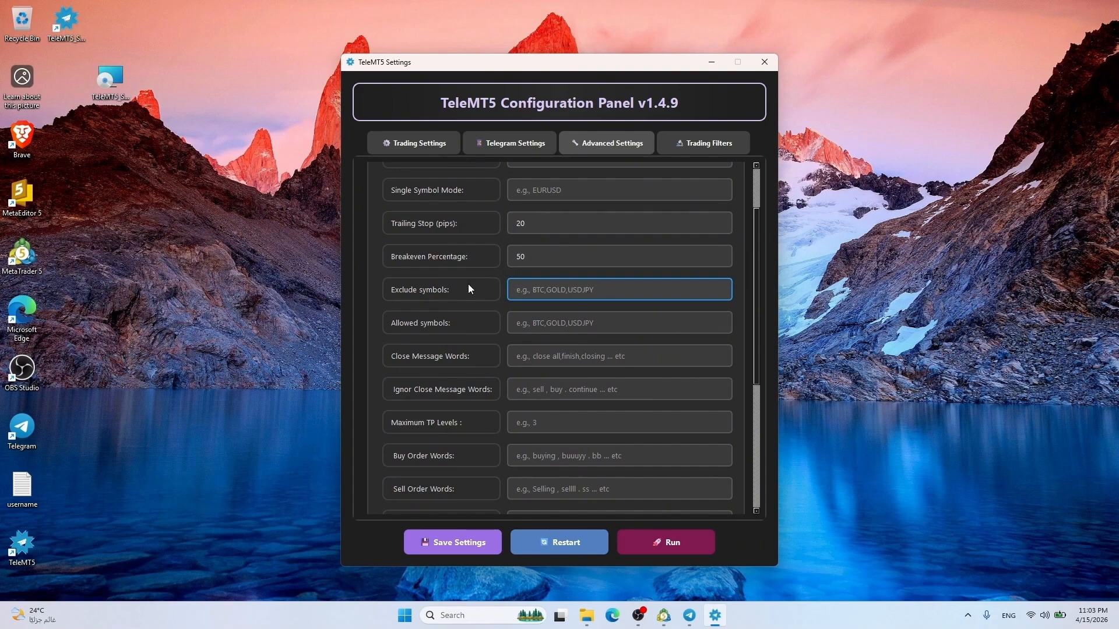
{"action": "type", "text": "usdjpy"}
{"action": "left_click_drag", "start_coordinate": [755, 226], "coordinate": [764, 271]}
{"action": "scroll", "coordinate": [659, 256], "scroll_direction": "down", "scroll_amount": 1}
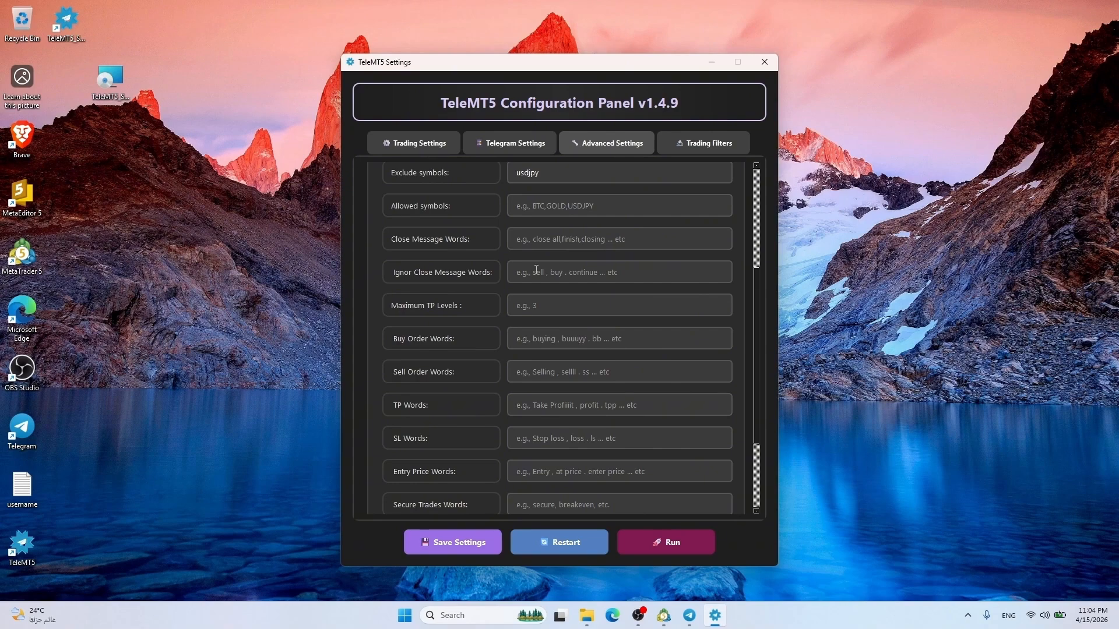
{"action": "left_click_drag", "start_coordinate": [755, 282], "coordinate": [761, 313]}
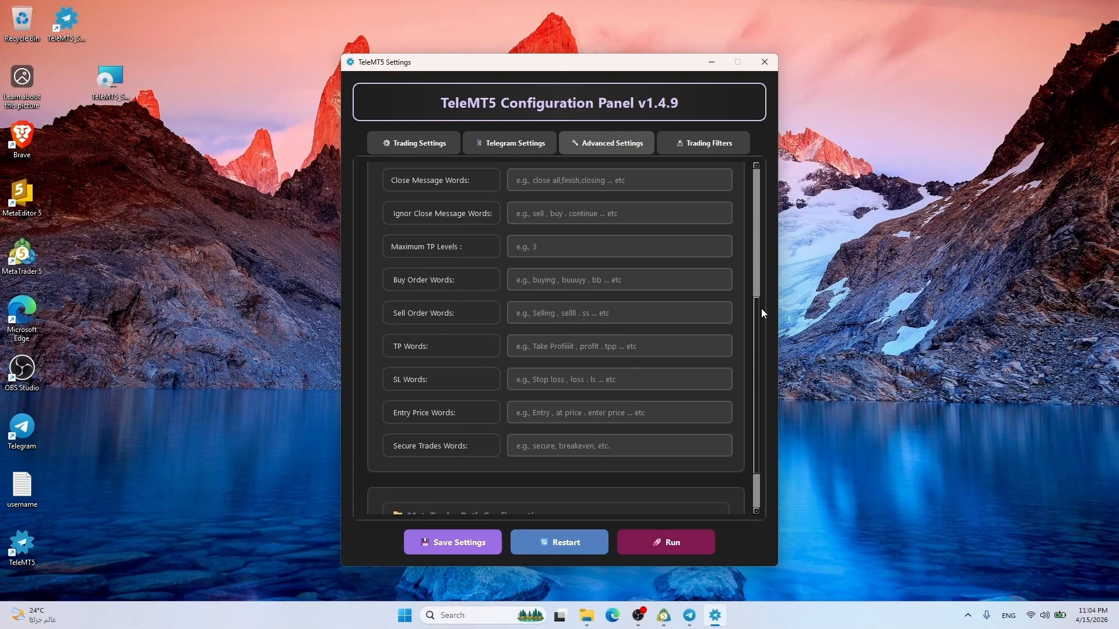
Set the maximum TP levels to 3 and enter 'secure' as a secure trades word
{"action": "left_click", "coordinate": [519, 240]}
{"action": "type", "text": "3"}
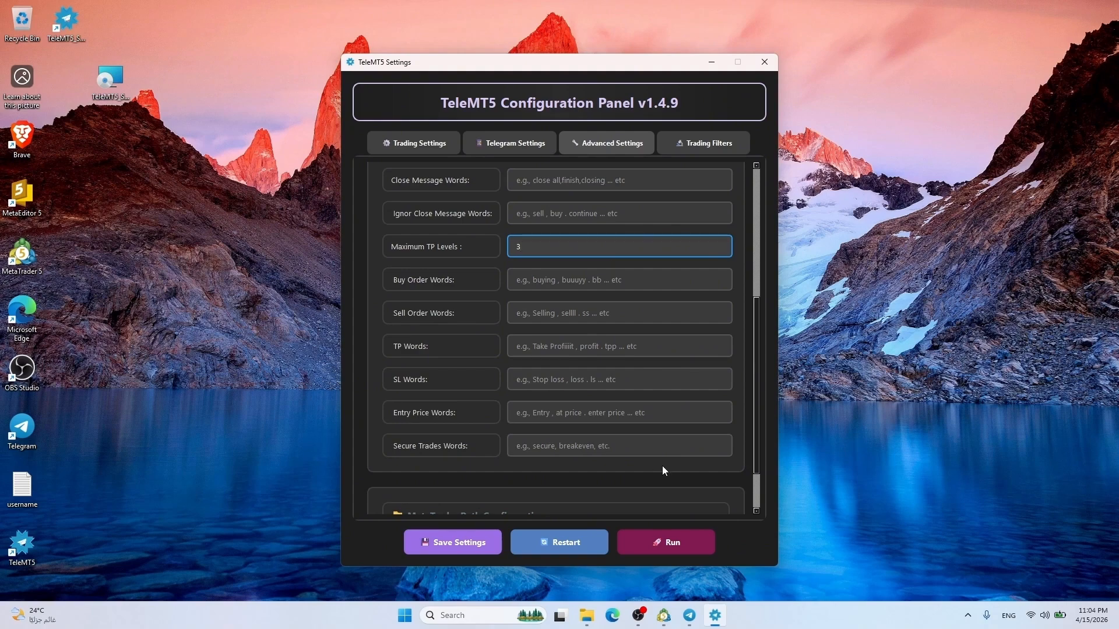
{"action": "left_click", "coordinate": [574, 437]}
{"action": "type", "text": "secure"}
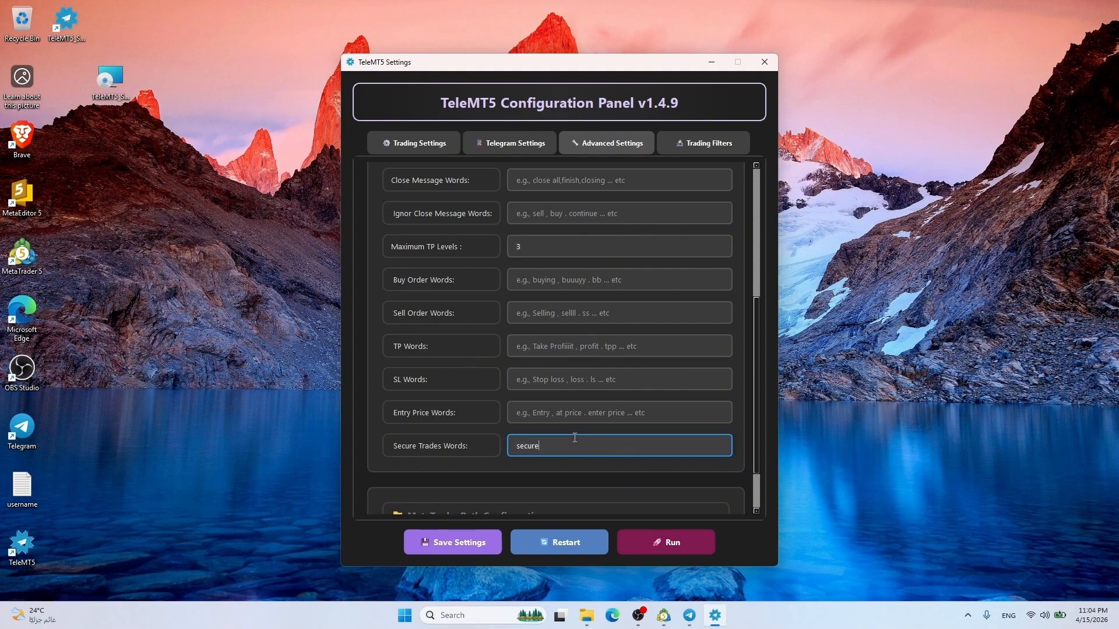
Restore the secure trades text and append 'breakeven' so it reads 'secure , breakeven'
{"action": "key", "text": "ctrl+a"}
{"action": "left_click", "coordinate": [574, 438]}
{"action": "key", "text": "ctrl+a"}
{"action": "key", "text": "BackSpace"}
{"action": "key", "text": "ctrl+z"}
{"action": "left_click", "coordinate": [575, 438]}
{"action": "type", "text": "s"}
{"action": "key", "text": "BackSpace"}
{"action": "type", "text": "breakeven"}
Check the MetaTrader executable path, then bring up the Trading Filters settings
{"action": "scroll", "coordinate": [575, 438], "scroll_direction": "down", "scroll_amount": 2}
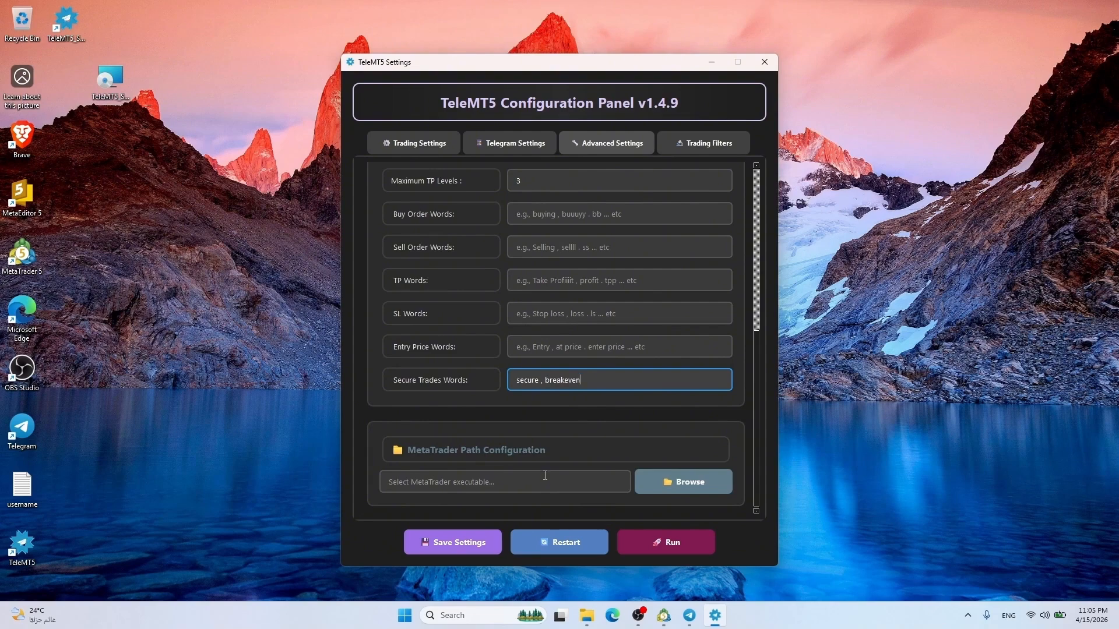
{"action": "left_click", "coordinate": [500, 487]}
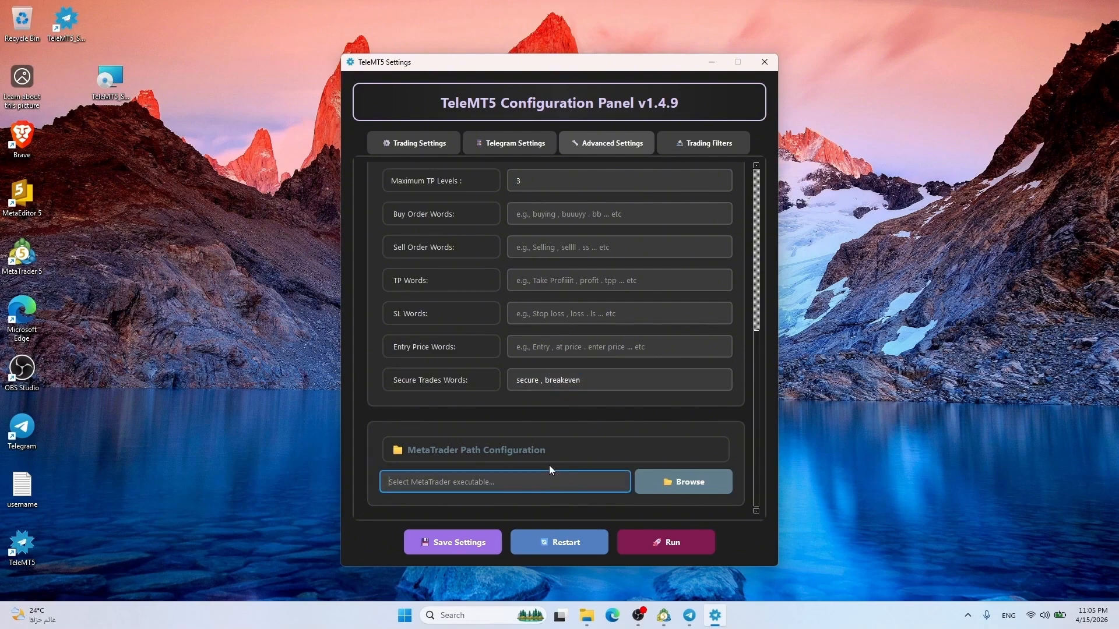
{"action": "scroll", "coordinate": [538, 435], "scroll_direction": "up", "scroll_amount": 10}
{"action": "left_click", "coordinate": [709, 143]}
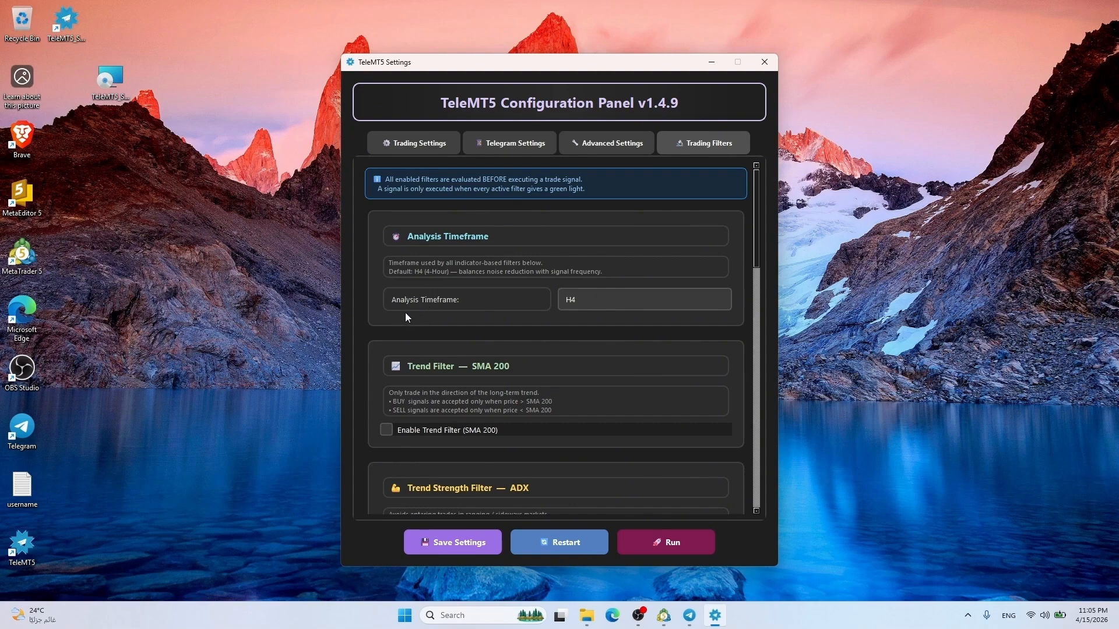
Set the analysis timeframe to H1 and enable the SMA 200 trend filter
{"action": "left_click", "coordinate": [609, 299]}
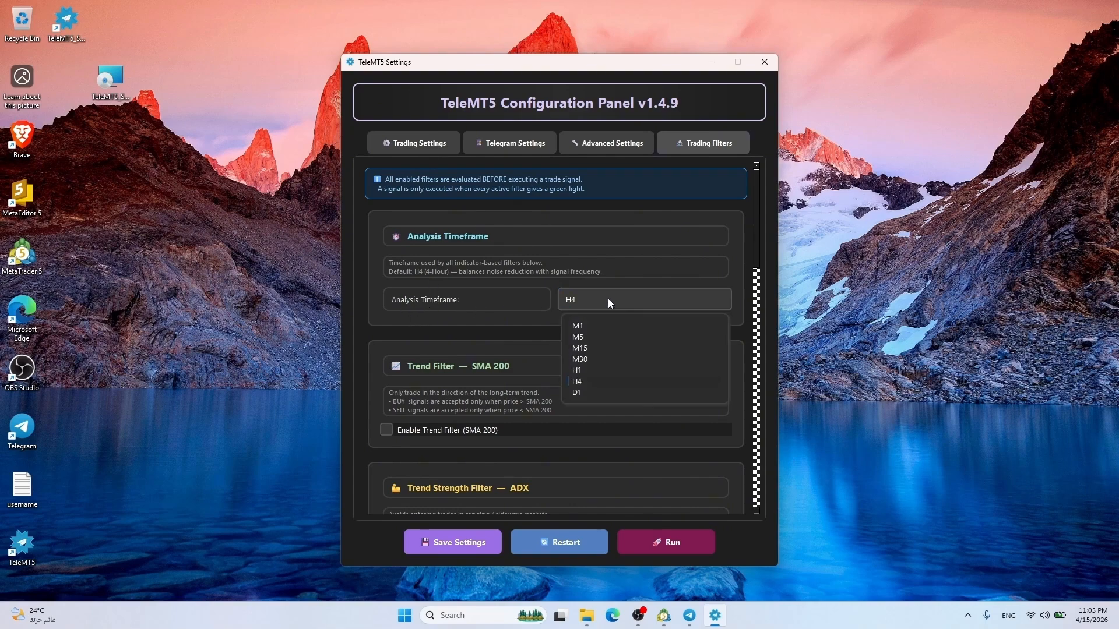
{"action": "left_click", "coordinate": [589, 367]}
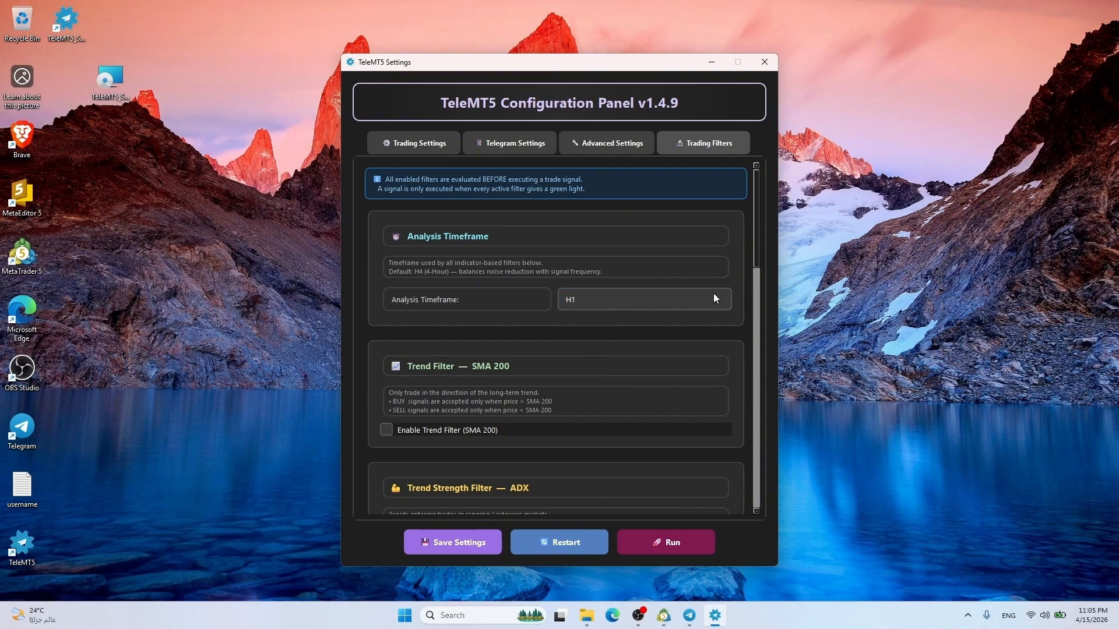
{"action": "left_click_drag", "start_coordinate": [758, 242], "coordinate": [756, 282]}
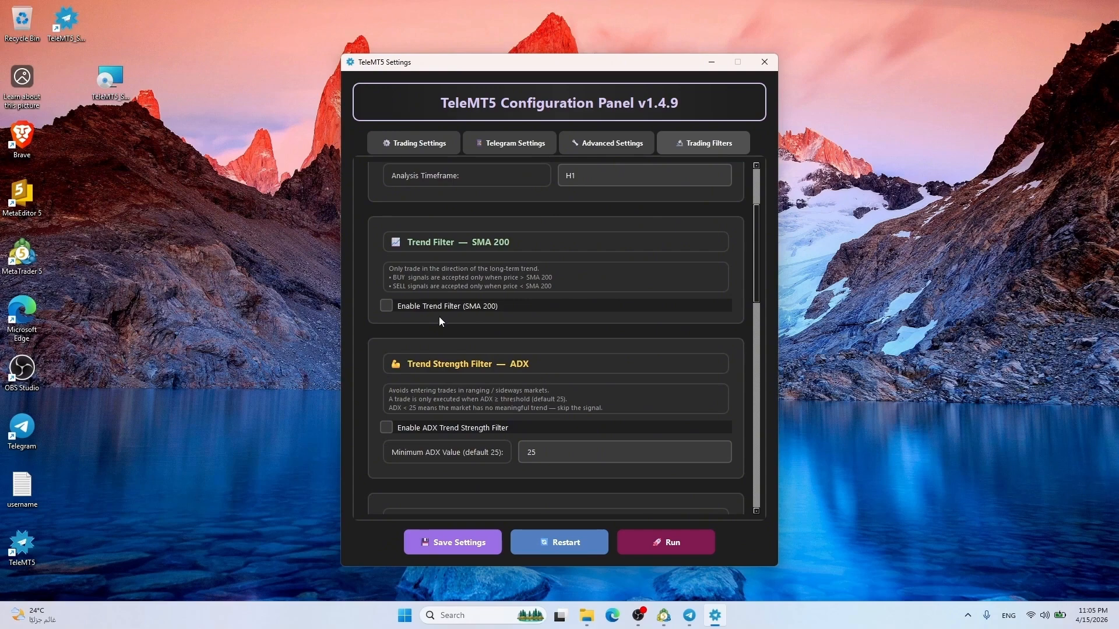
{"action": "left_click", "coordinate": [385, 306]}
{"action": "scroll", "coordinate": [382, 300], "scroll_direction": "down", "scroll_amount": 3}
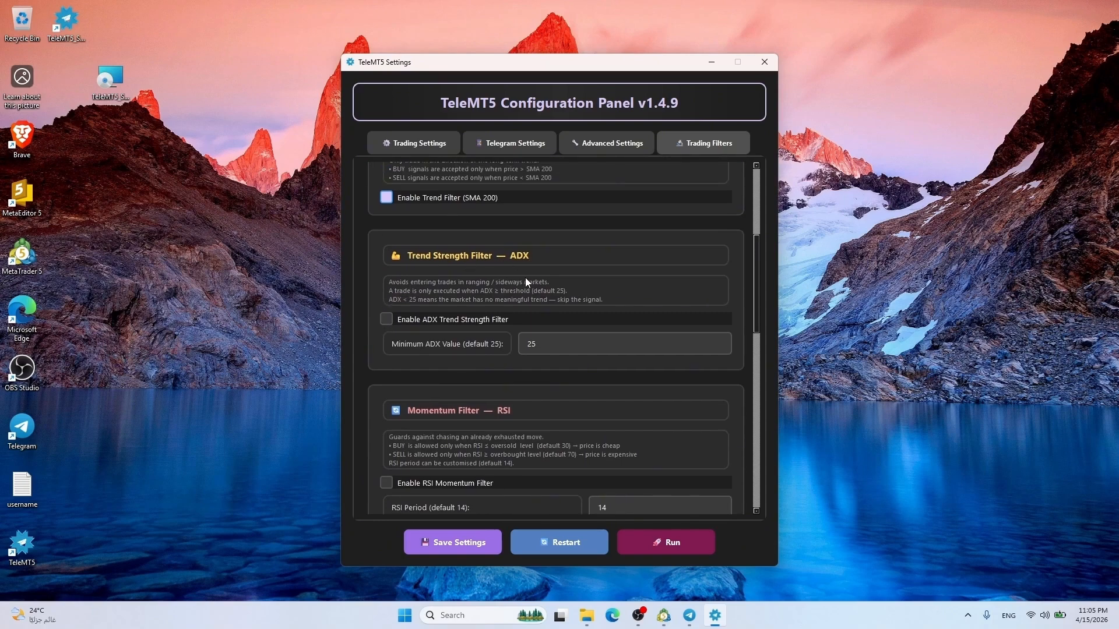
Enable the ADX trend strength filter, keeping its minimum ADX value
{"action": "left_click", "coordinate": [565, 343]}
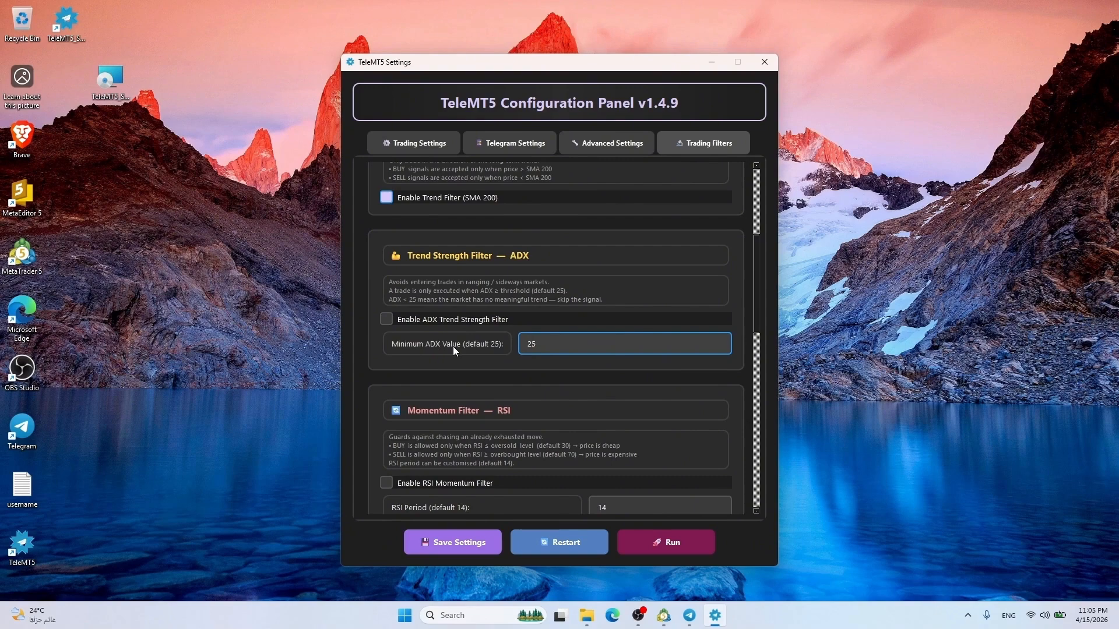
{"action": "left_click", "coordinate": [386, 320]}
{"action": "scroll", "coordinate": [385, 318], "scroll_direction": "down", "scroll_amount": 2}
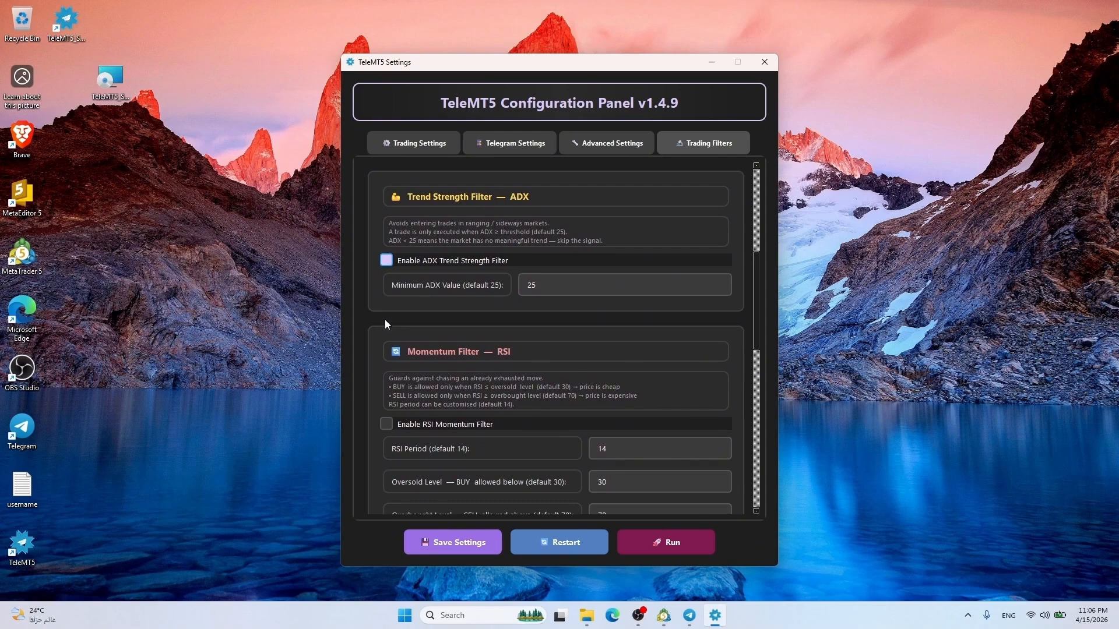
{"action": "scroll", "coordinate": [385, 319], "scroll_direction": "down", "scroll_amount": 1}
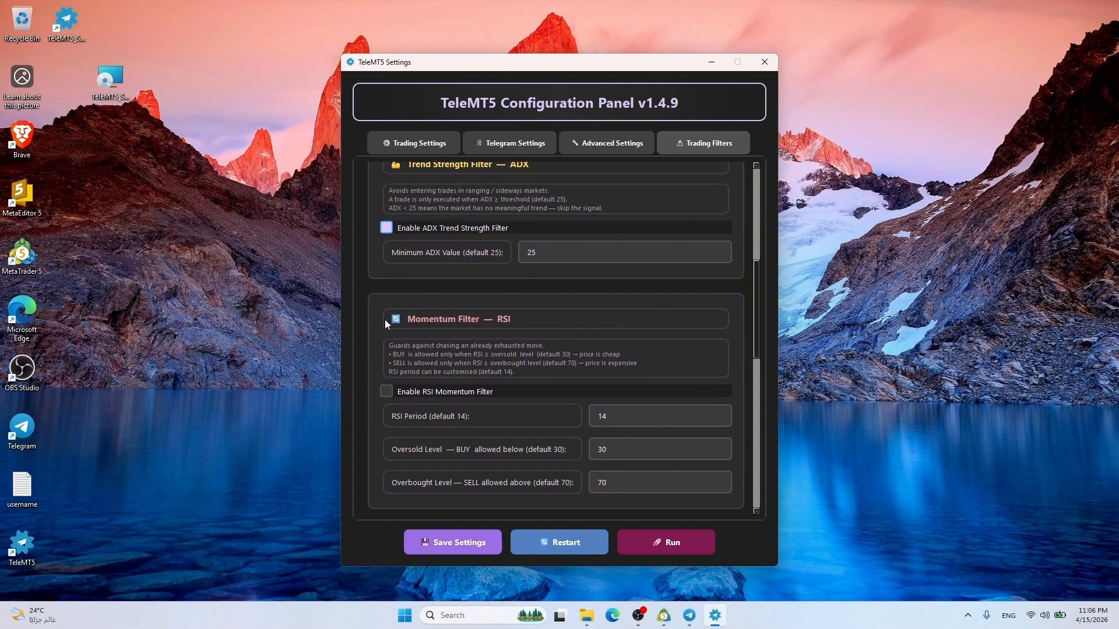
{"action": "scroll", "coordinate": [385, 319], "scroll_direction": "down", "scroll_amount": 3}
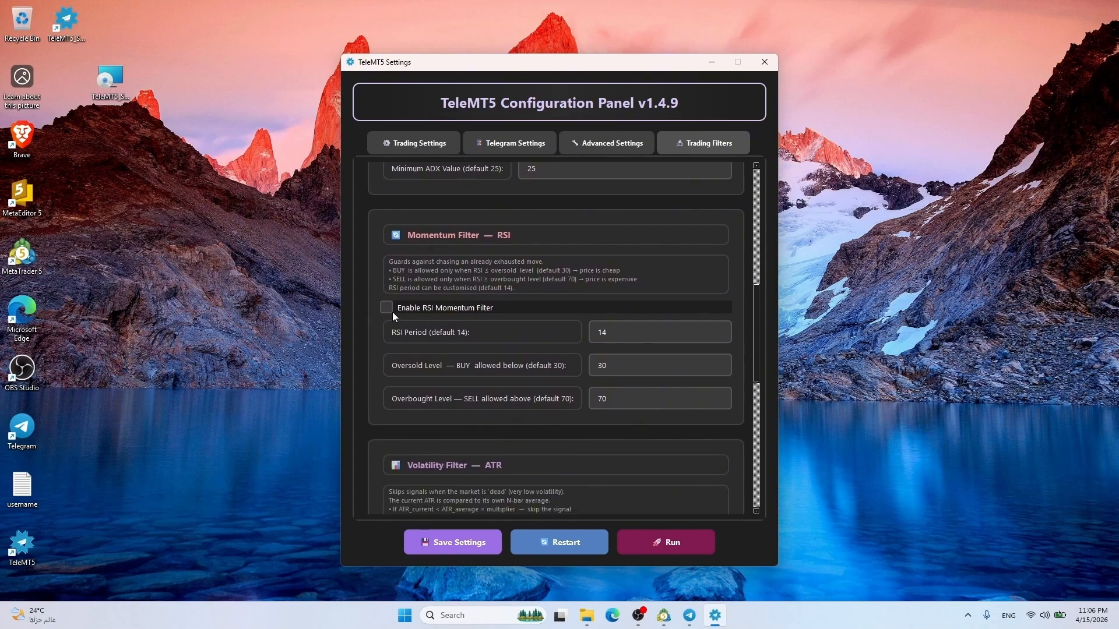
Enable the RSI momentum filter, reviewing its period, oversold and overbought levels
{"action": "left_click", "coordinate": [432, 307]}
{"action": "scroll", "coordinate": [432, 307], "scroll_direction": "down", "scroll_amount": 2}
{"action": "left_click", "coordinate": [647, 286]}
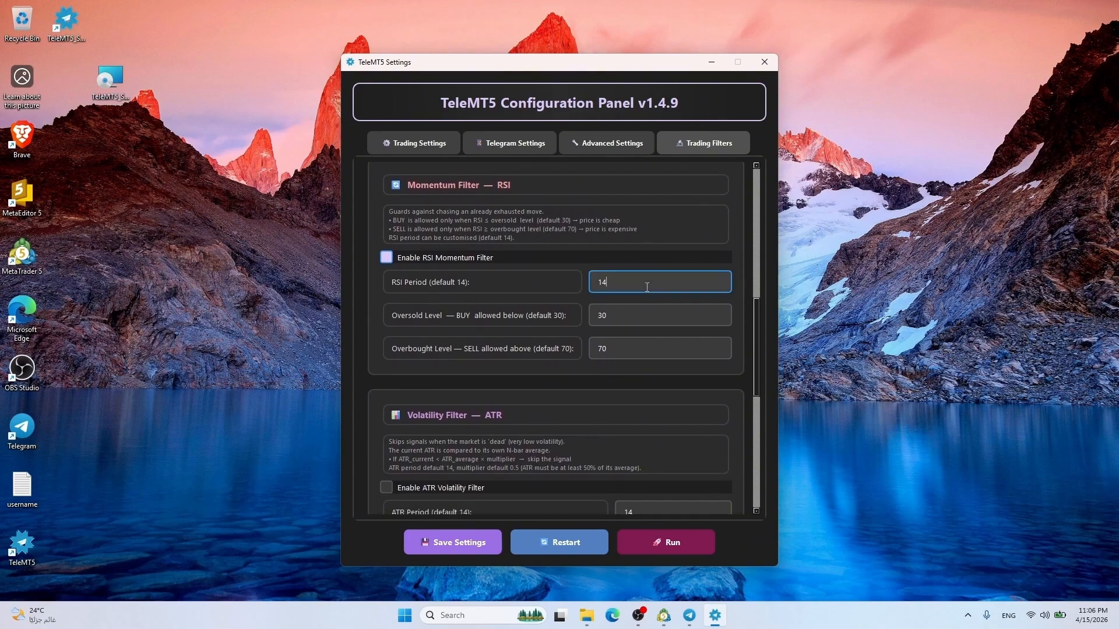
{"action": "left_click", "coordinate": [633, 318]}
{"action": "left_click", "coordinate": [634, 352]}
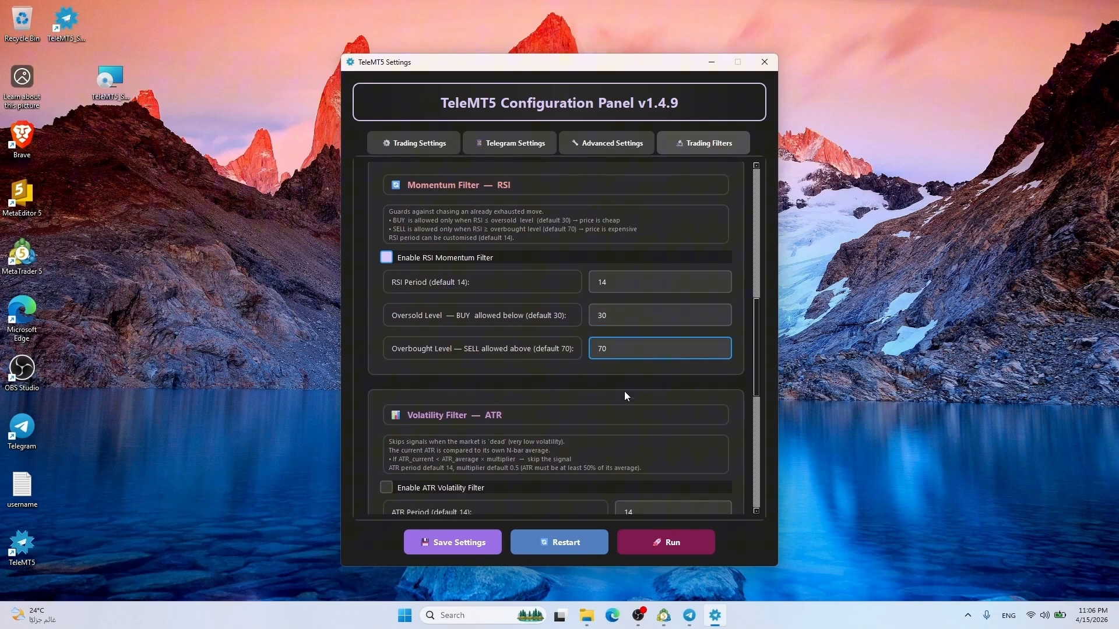
{"action": "scroll", "coordinate": [625, 390], "scroll_direction": "down", "scroll_amount": 2}
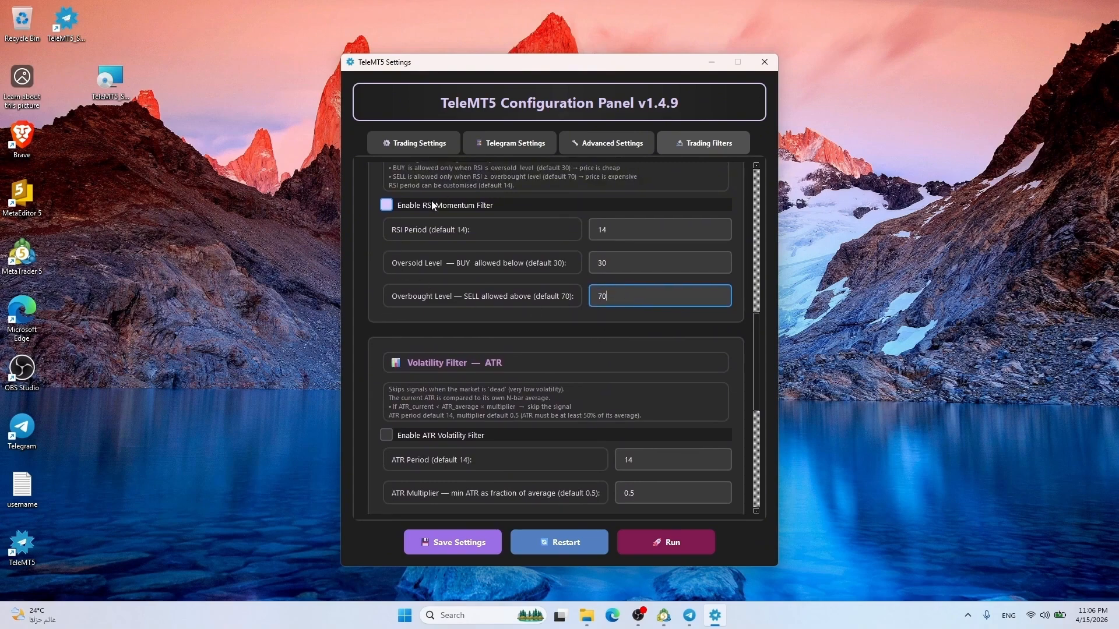
{"action": "scroll", "coordinate": [594, 356], "scroll_direction": "down", "scroll_amount": 3}
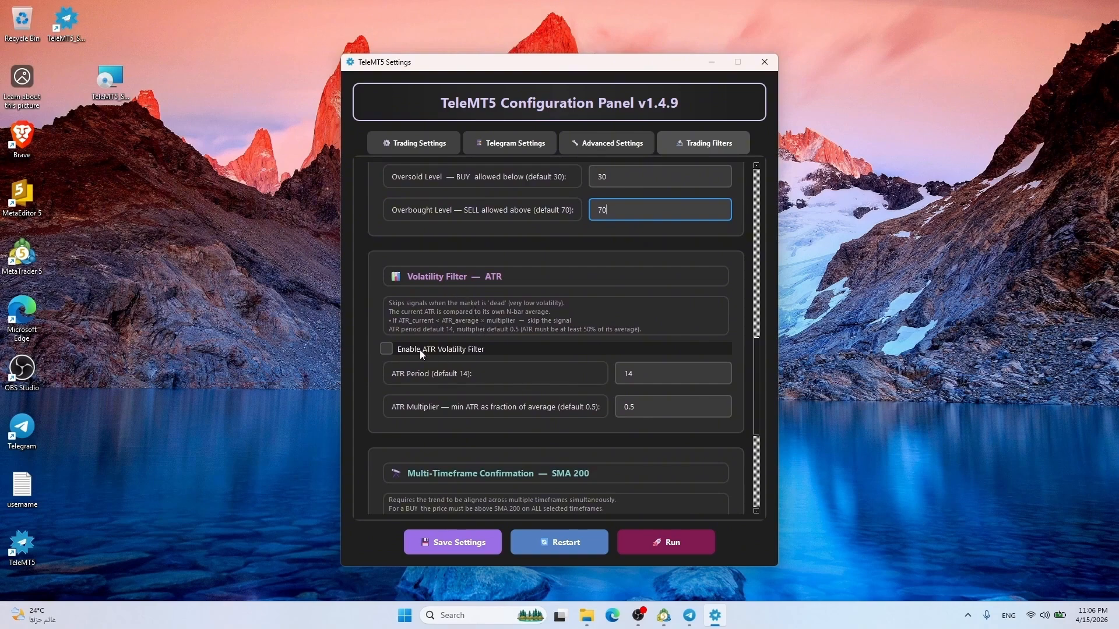
Enable the ATR volatility filter and toggle M15 and M30 for multi-timeframe confirmation
{"action": "left_click", "coordinate": [387, 348]}
{"action": "scroll", "coordinate": [515, 336], "scroll_direction": "down", "scroll_amount": 2}
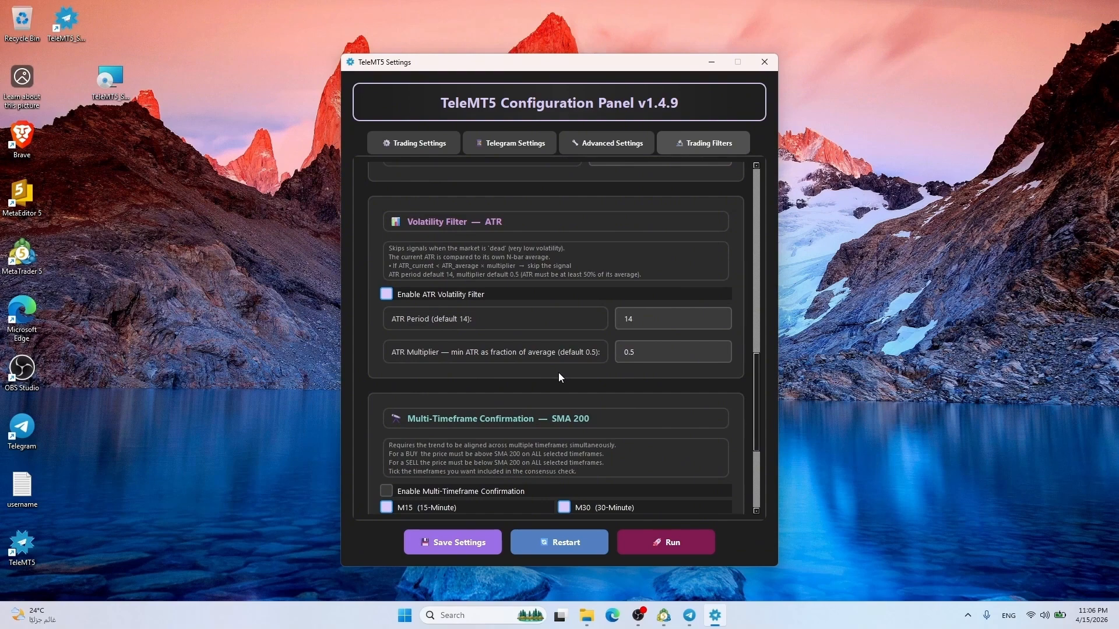
{"action": "scroll", "coordinate": [558, 376], "scroll_direction": "down", "scroll_amount": 4}
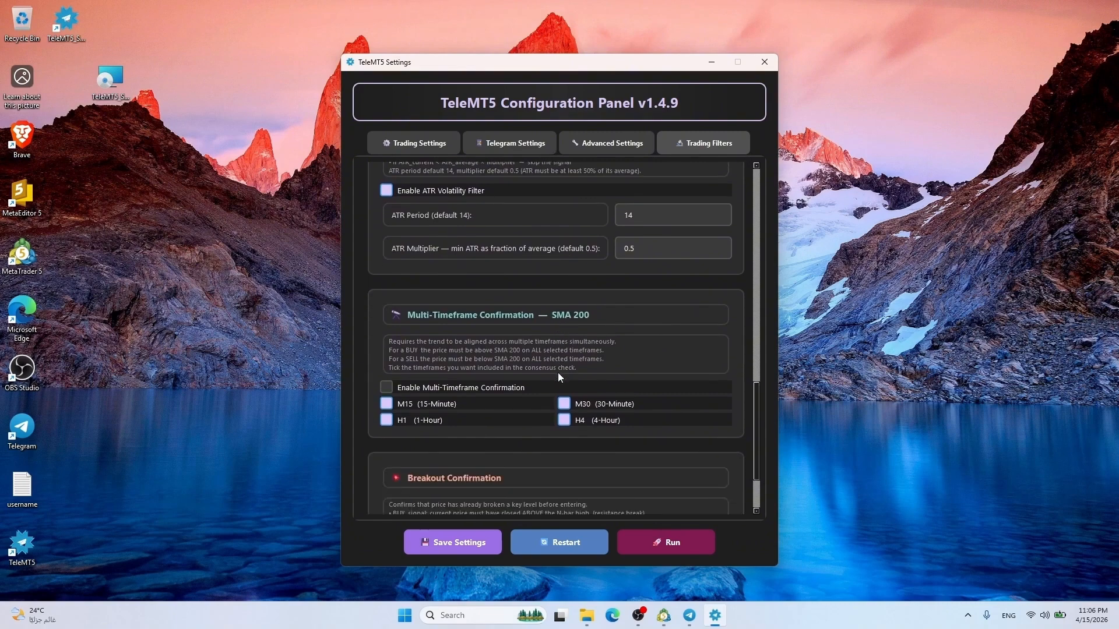
{"action": "scroll", "coordinate": [527, 315], "scroll_direction": "down", "scroll_amount": 4}
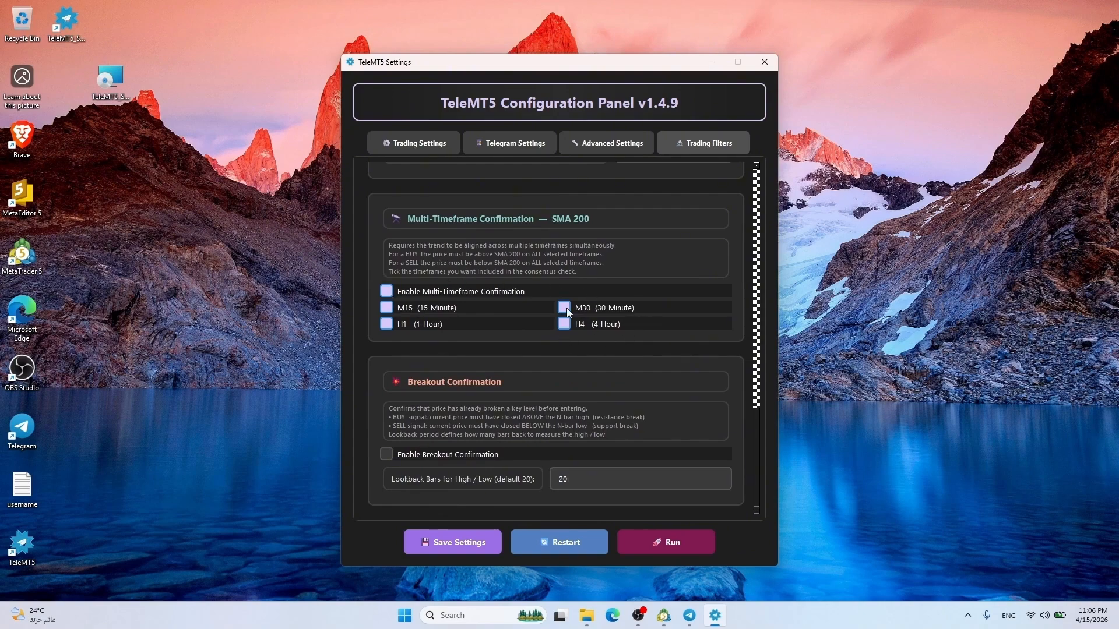
{"action": "left_click", "coordinate": [434, 309]}
{"action": "left_click", "coordinate": [588, 310]}
Keep the breakout lookback at 20 bars
{"action": "left_click", "coordinate": [594, 473]}
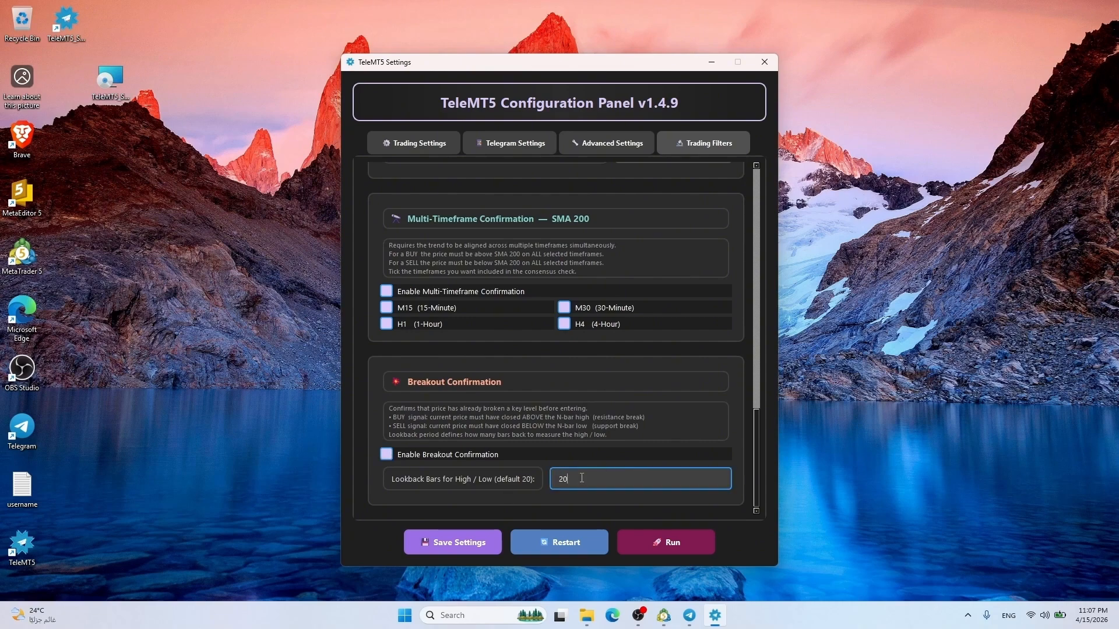
{"action": "double_click", "coordinate": [582, 478]}
{"action": "left_click", "coordinate": [582, 478]}
{"action": "left_click_drag", "start_coordinate": [754, 424], "coordinate": [785, 431]}
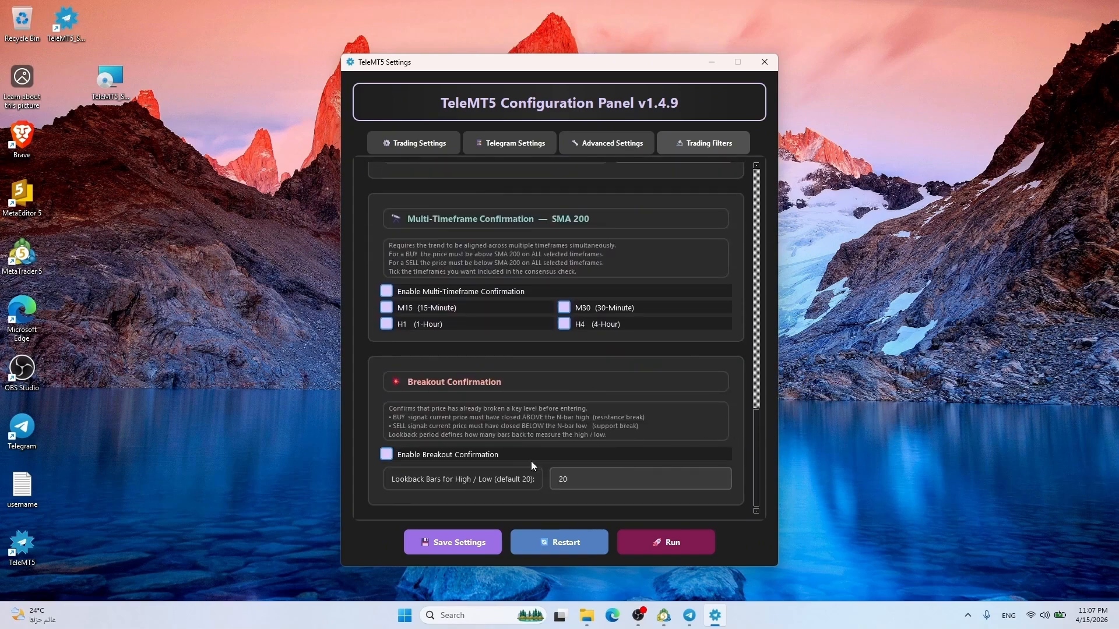
Save the filter settings, acknowledge the success message, and Run TeleMT5
{"action": "left_click", "coordinate": [456, 536]}
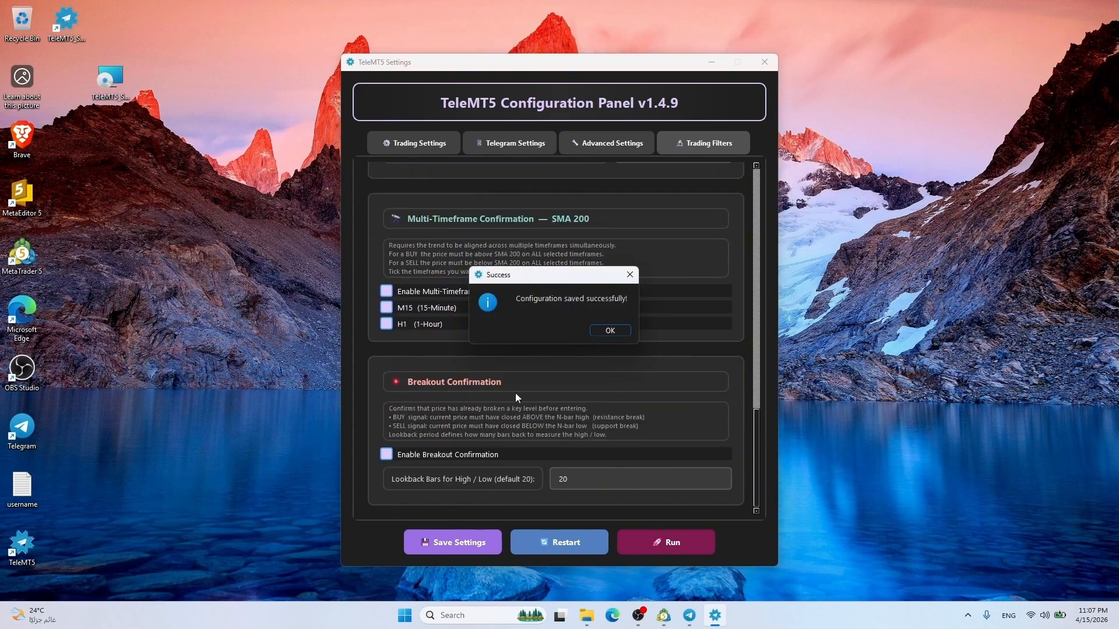
{"action": "left_click", "coordinate": [600, 331]}
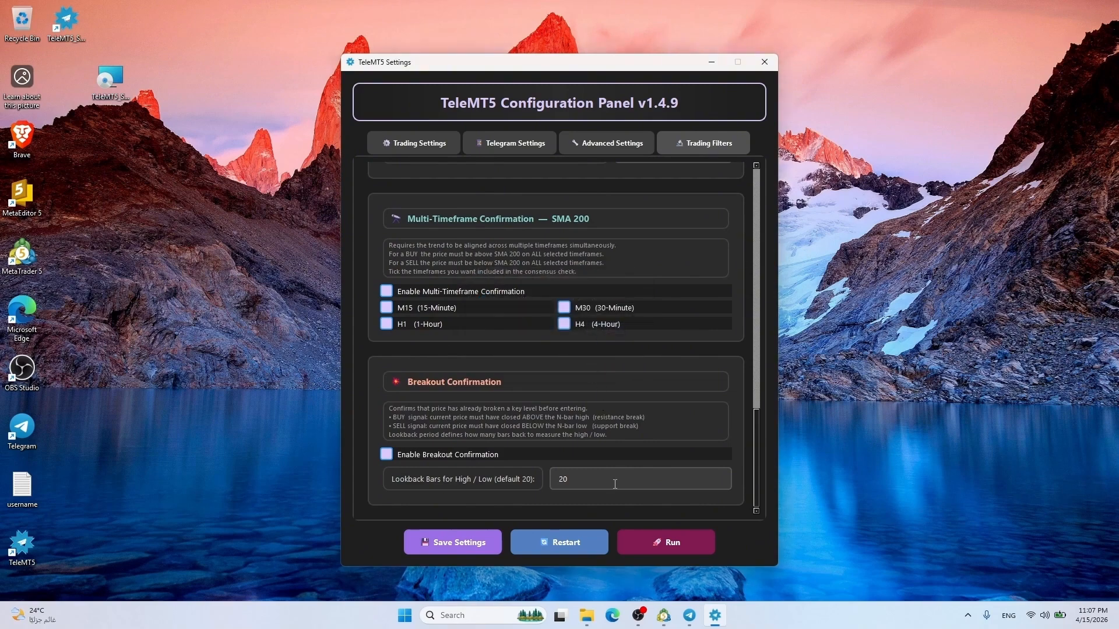
{"action": "left_click", "coordinate": [37, 550]}
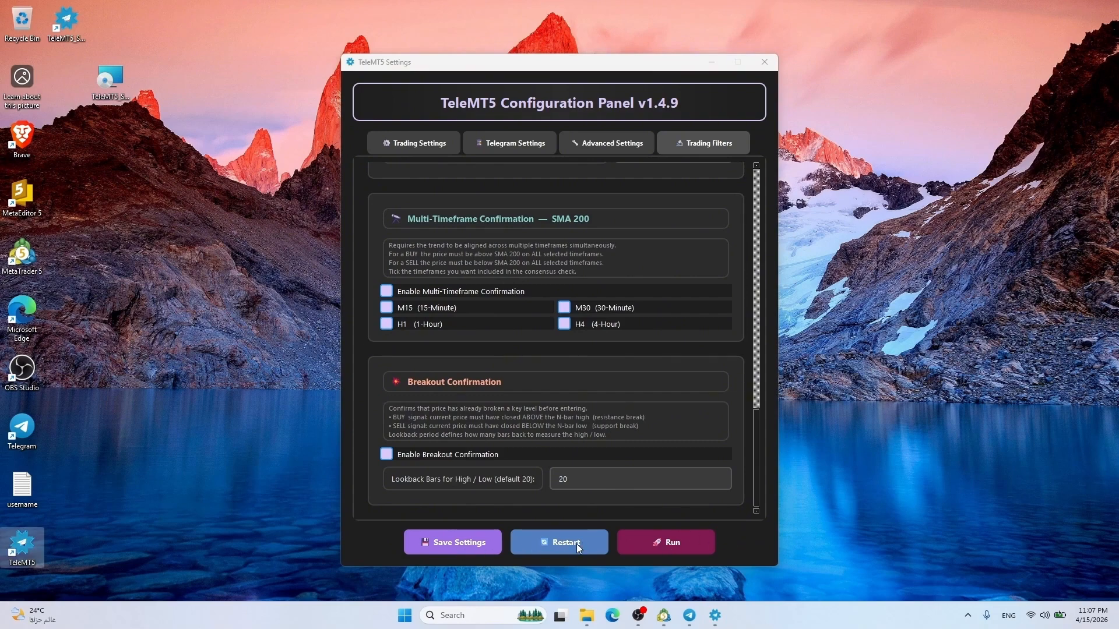
{"action": "left_click", "coordinate": [661, 542]}
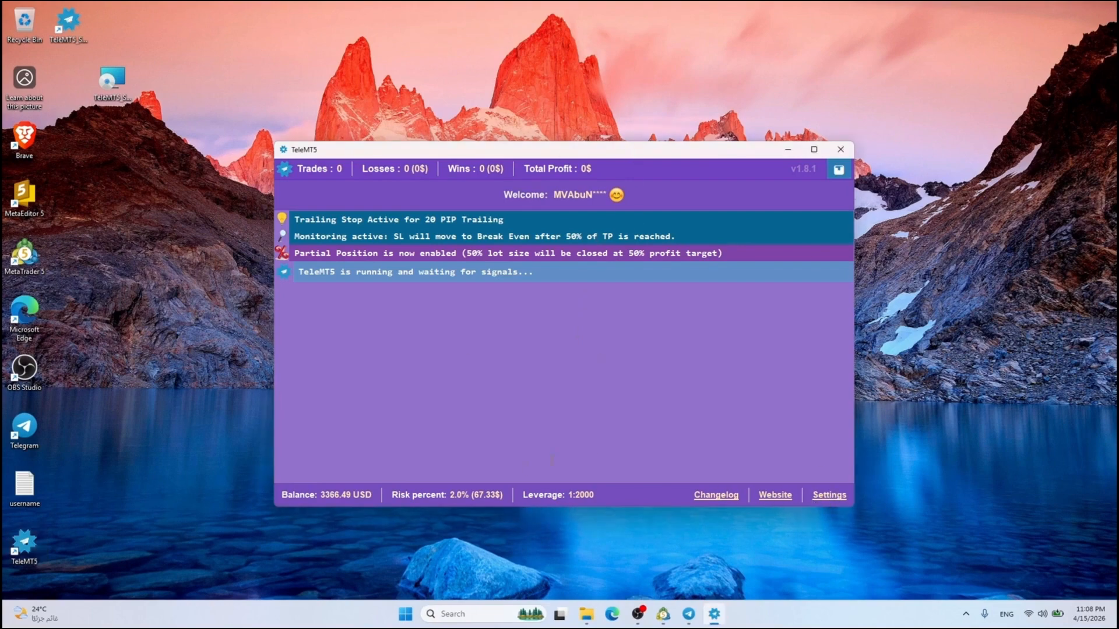
Open the Testing1 channel in Telegram, with TeleMT5 and Telegram side by side
{"action": "left_click", "coordinate": [668, 611]}
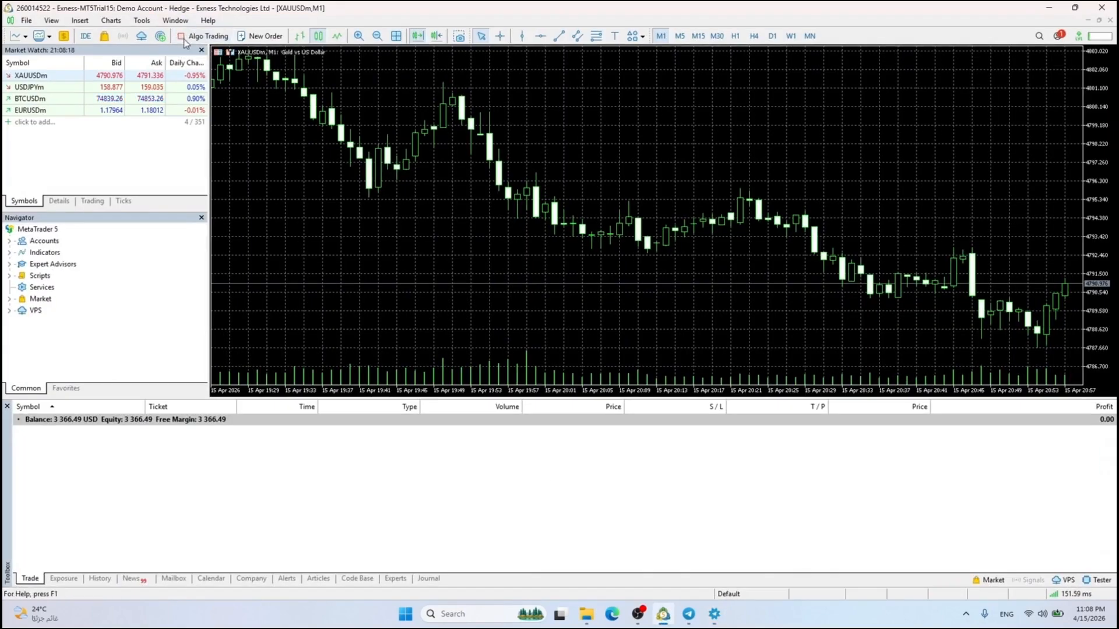
{"action": "left_click", "coordinate": [715, 614]}
{"action": "left_click", "coordinate": [689, 615]}
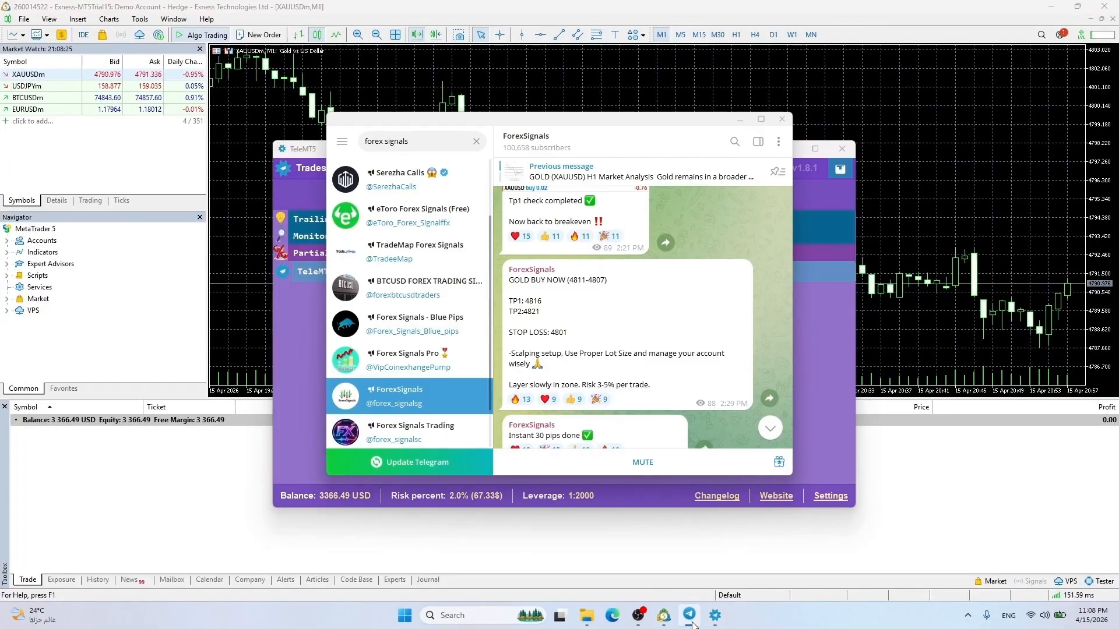
{"action": "left_click", "coordinate": [479, 141]}
{"action": "left_click", "coordinate": [417, 252]}
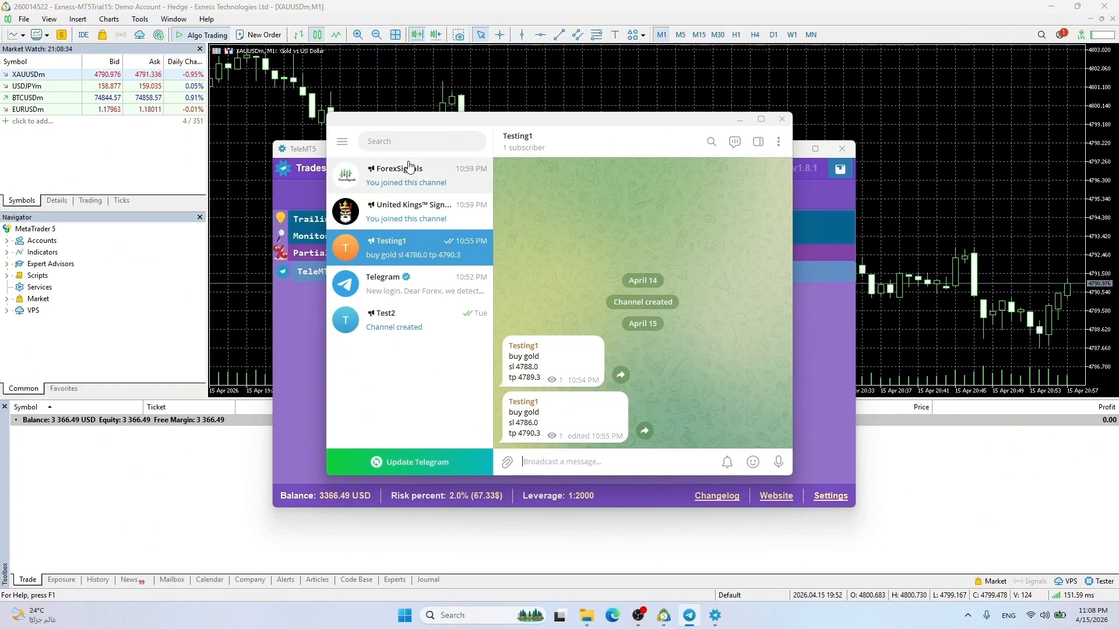
{"action": "key", "text": "alt+Tab"}
{"action": "left_click_drag", "start_coordinate": [406, 152], "coordinate": [169, 32]}
{"action": "key", "text": "alt+Tab"}
{"action": "left_click_drag", "start_coordinate": [594, 121], "coordinate": [814, 127]}
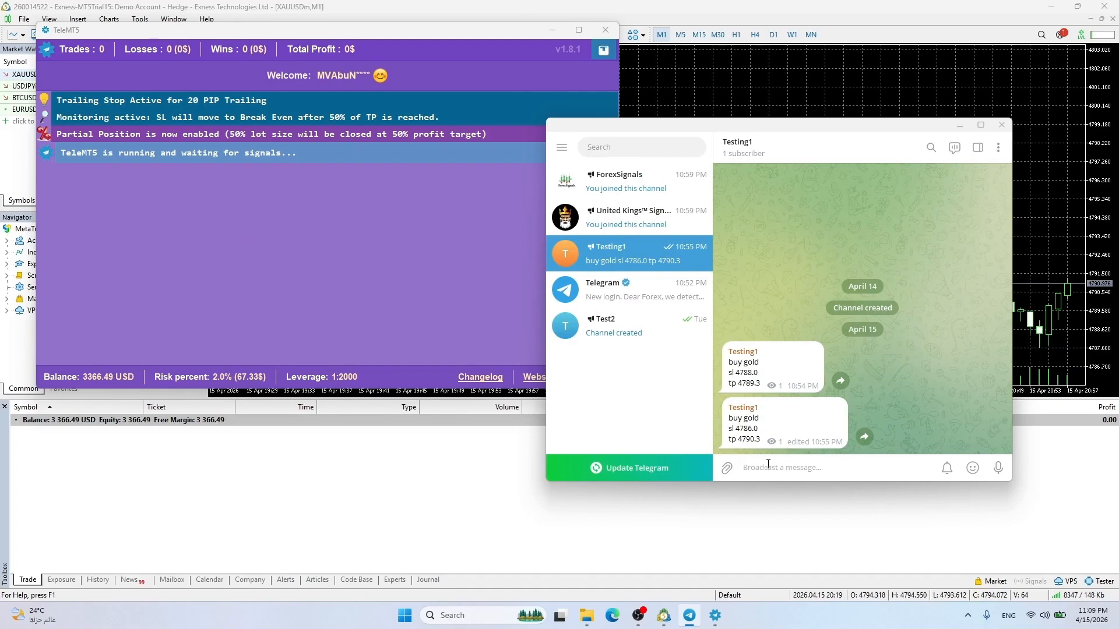
Post 'buy usdjpy' with 'sl 110' to Testing1 and check TeleMT5's log
{"action": "type", "text": "buy usdjpy"}
{"action": "key", "text": "shift+Return"}
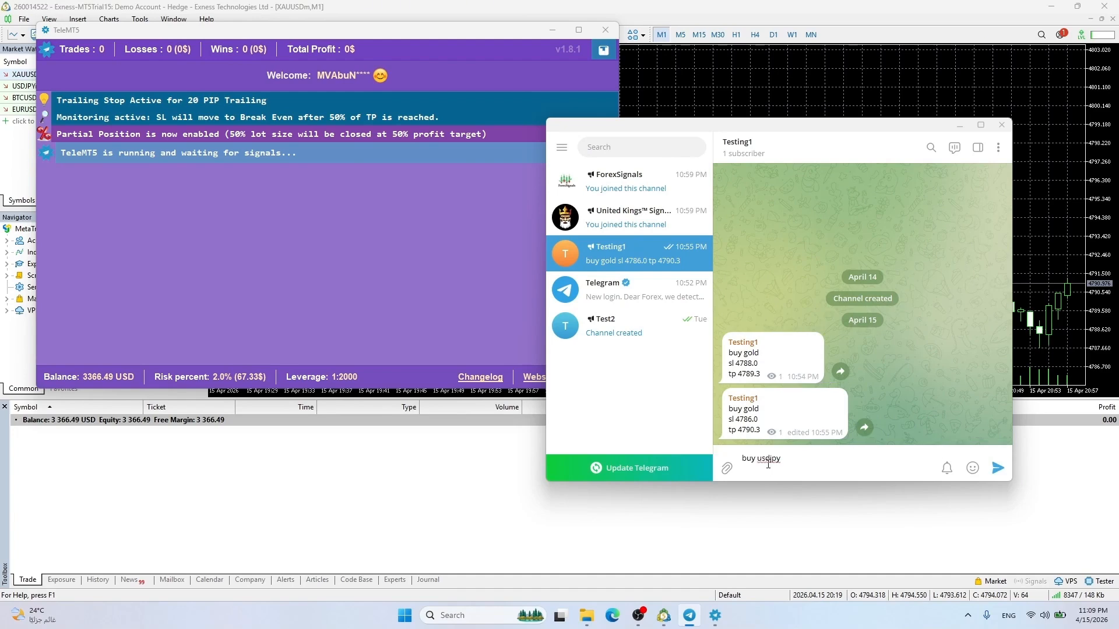
{"action": "type", "text": "sl 110"}
{"action": "key", "text": "Return"}
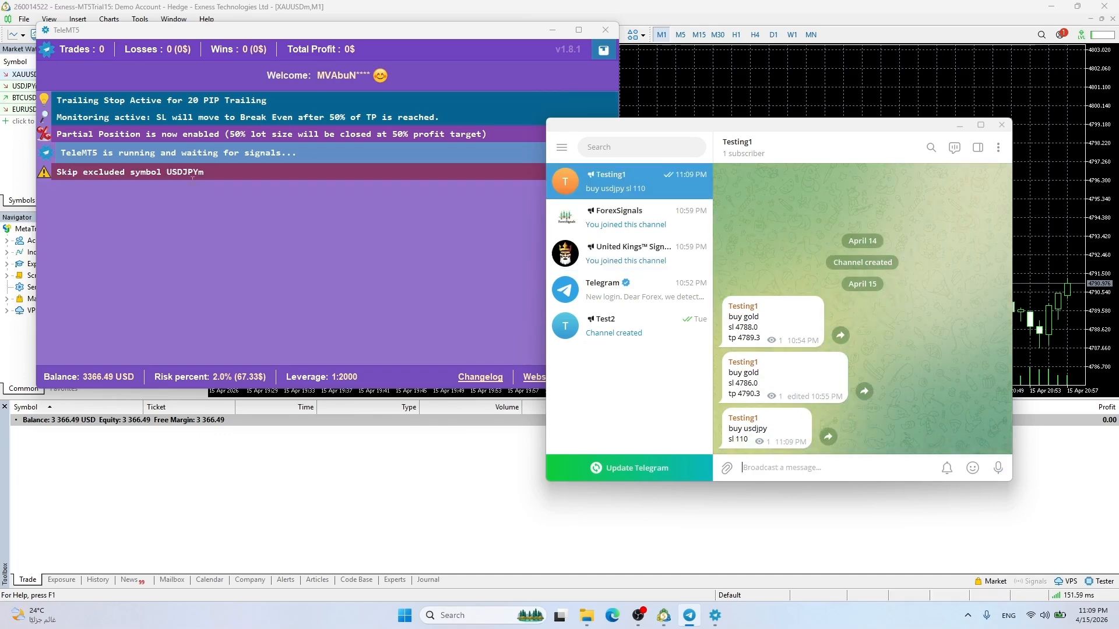
{"action": "left_click", "coordinate": [261, 199]}
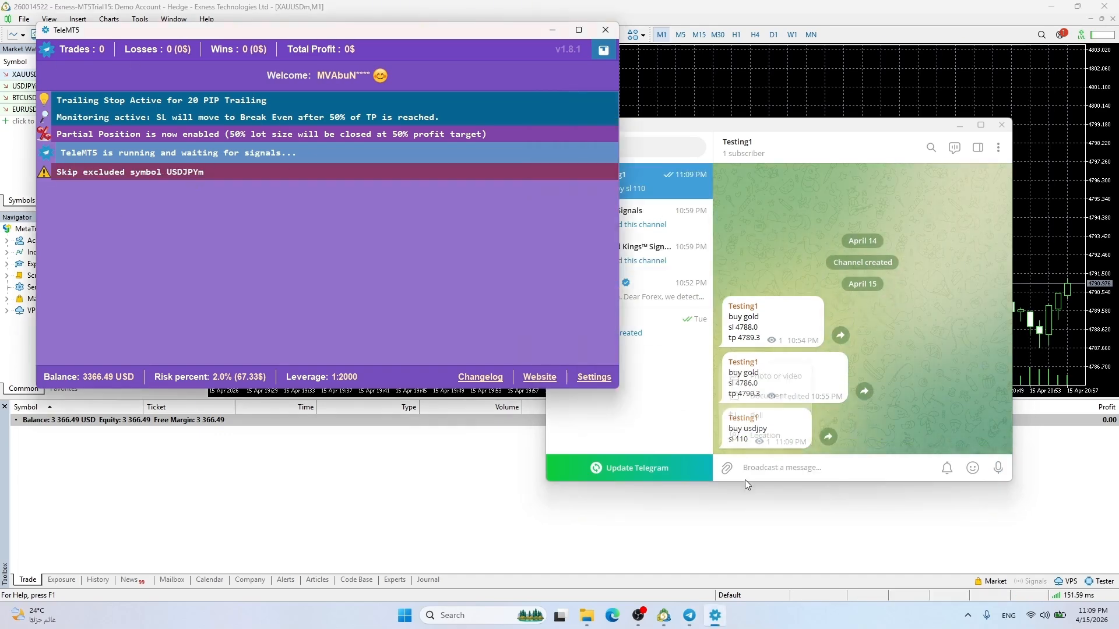
{"action": "left_click", "coordinate": [782, 469]}
{"action": "left_click_drag", "start_coordinate": [470, 30], "coordinate": [614, 21]}
{"action": "left_click", "coordinate": [834, 466]}
Post 'sell eurusd' with 'sl 1.17999' and read TeleMT5's SMA200 warning
{"action": "type", "text": "sell eurusd"}
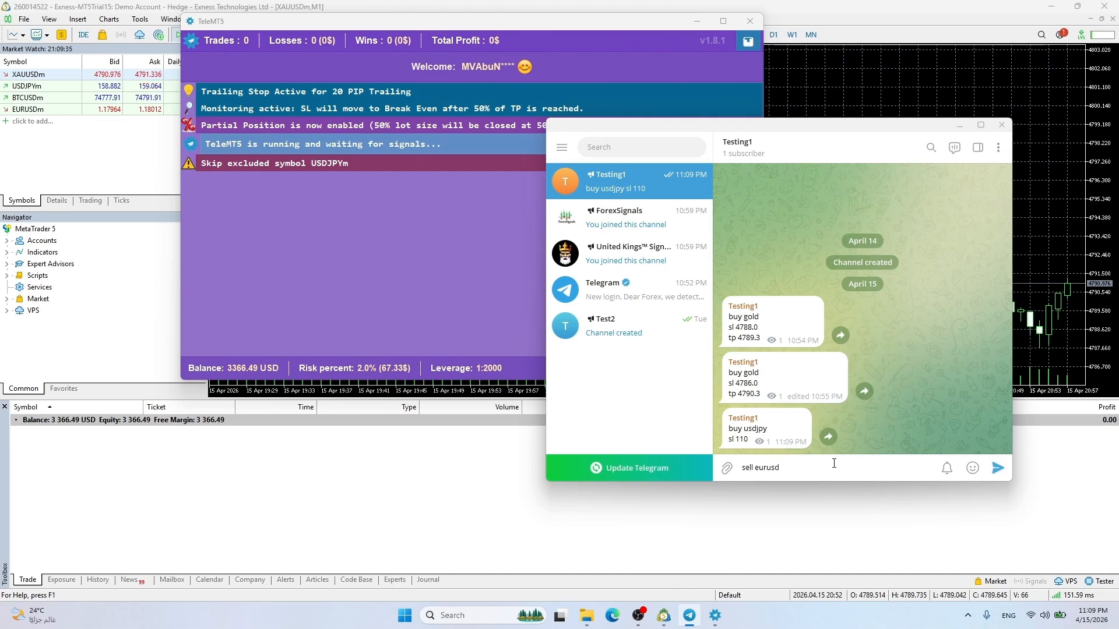
{"action": "key", "text": "shift+Return"}
{"action": "type", "text": "sl"}
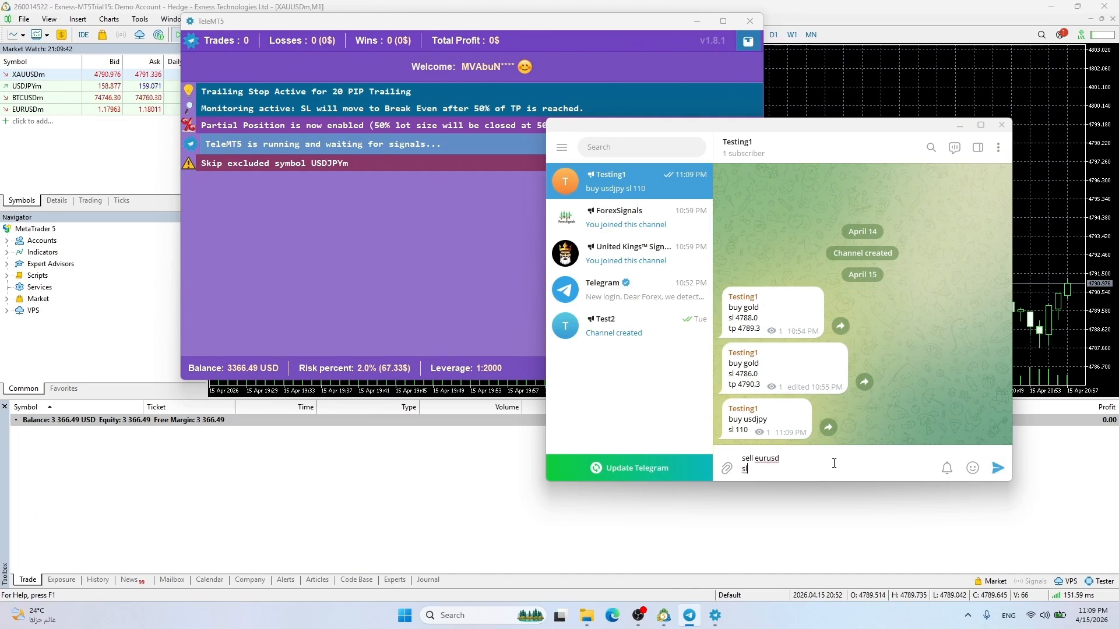
{"action": "type", "text": " 1.17999"}
{"action": "key", "text": "Return"}
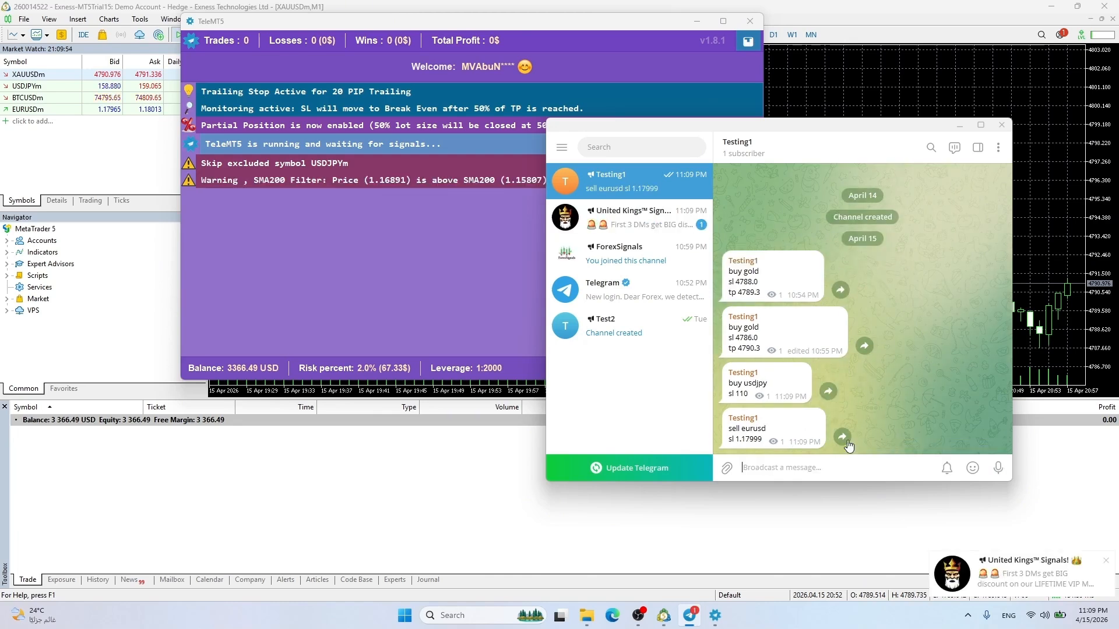
{"action": "left_click", "coordinate": [315, 186]}
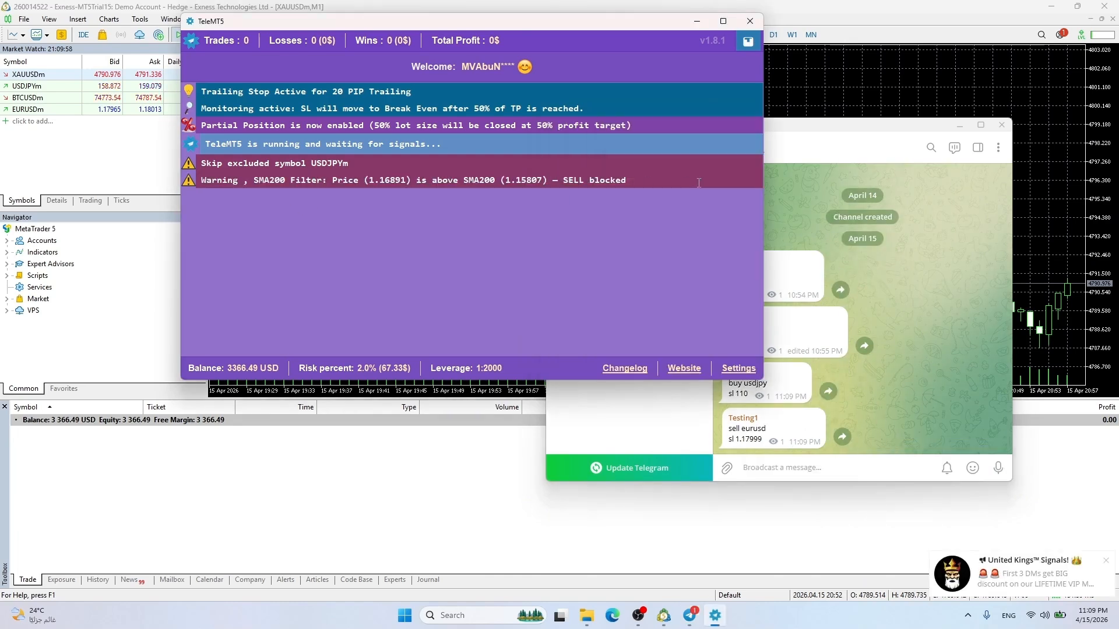
Post 'buy eurusd' with 'sl 1.17800' and read TeleMT5's ADX rejection
{"action": "left_click", "coordinate": [778, 464]}
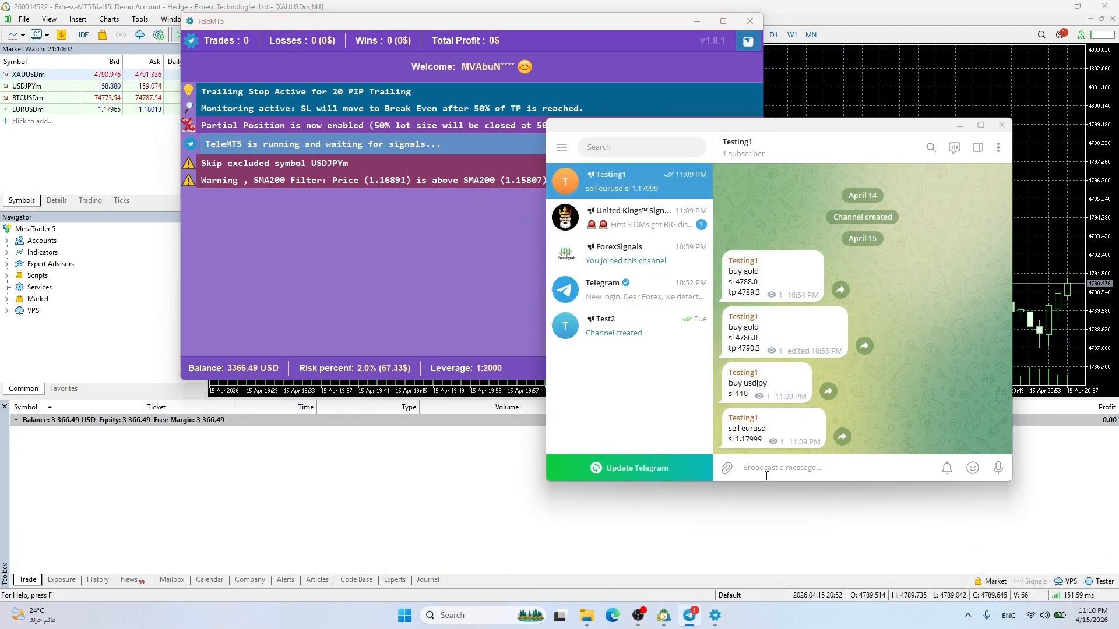
{"action": "type", "text": "buy eurusd"}
{"action": "key", "text": "shift+Return"}
{"action": "type", "text": "sl"}
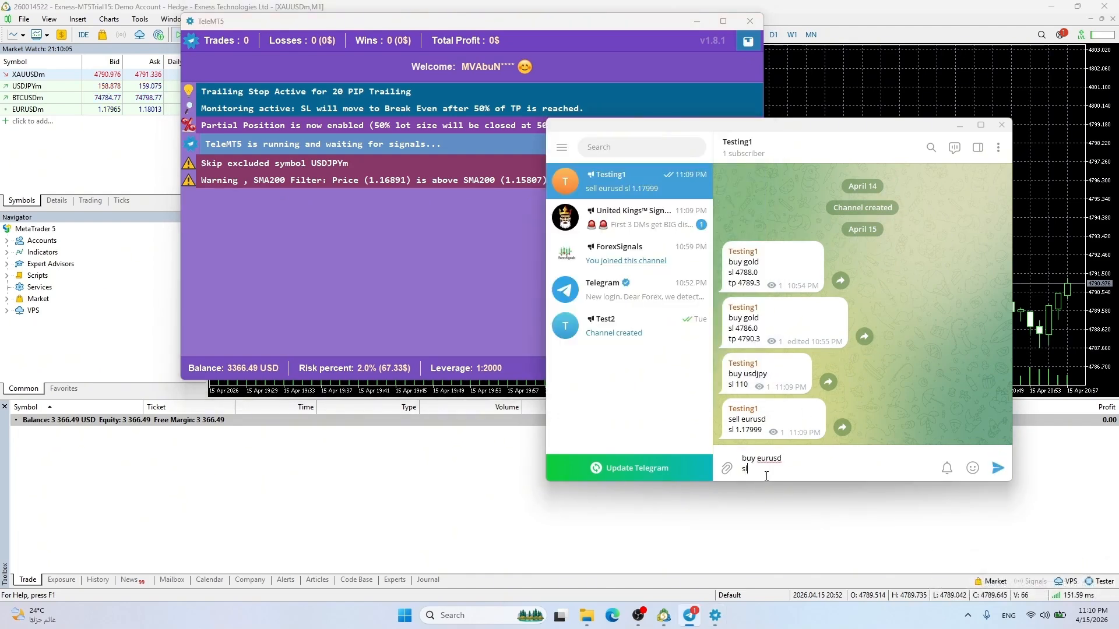
{"action": "type", "text": " 1.17800"}
{"action": "key", "text": "Return"}
{"action": "left_click", "coordinate": [228, 205]}
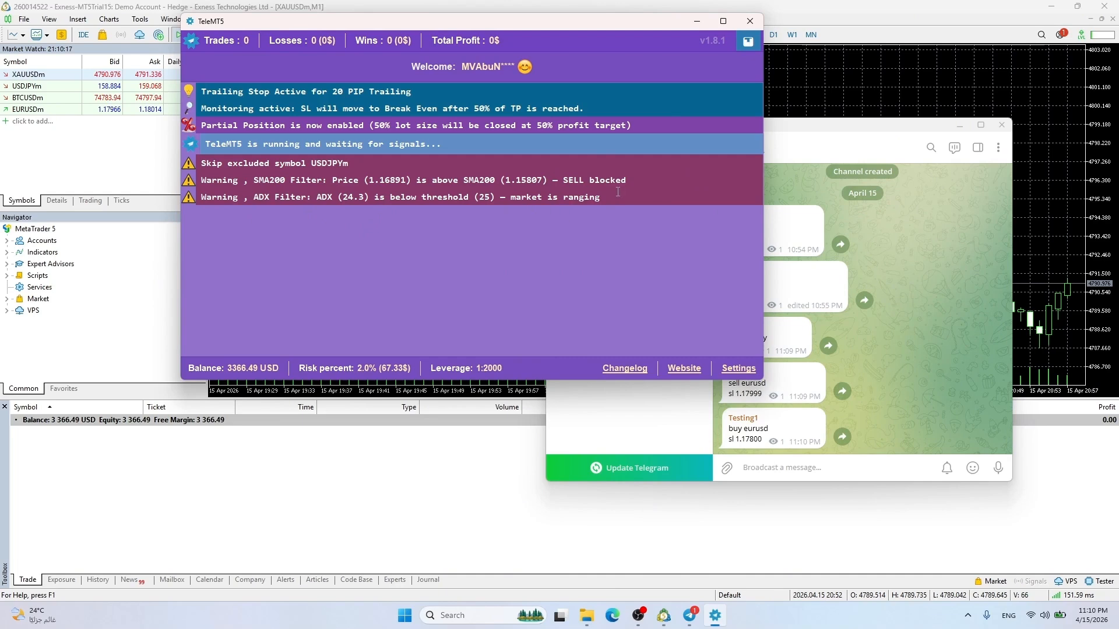
{"action": "left_click", "coordinate": [740, 369]}
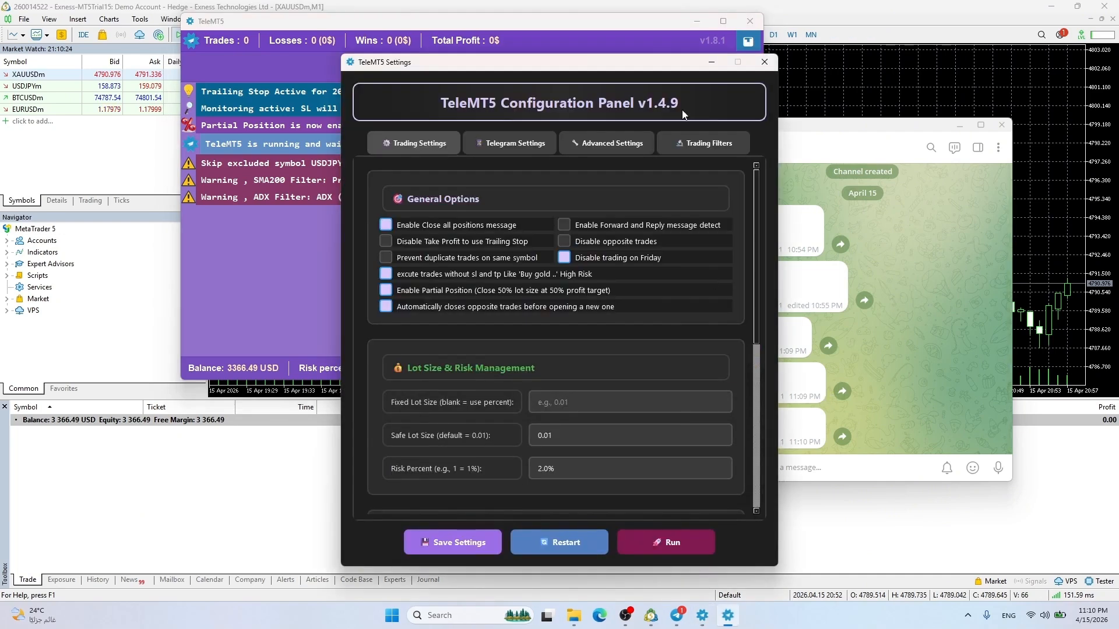
Review the Trading Filters, save the configuration, and restart TeleMT5
{"action": "left_click", "coordinate": [708, 144]}
{"action": "scroll", "coordinate": [489, 254], "scroll_direction": "down", "scroll_amount": 5}
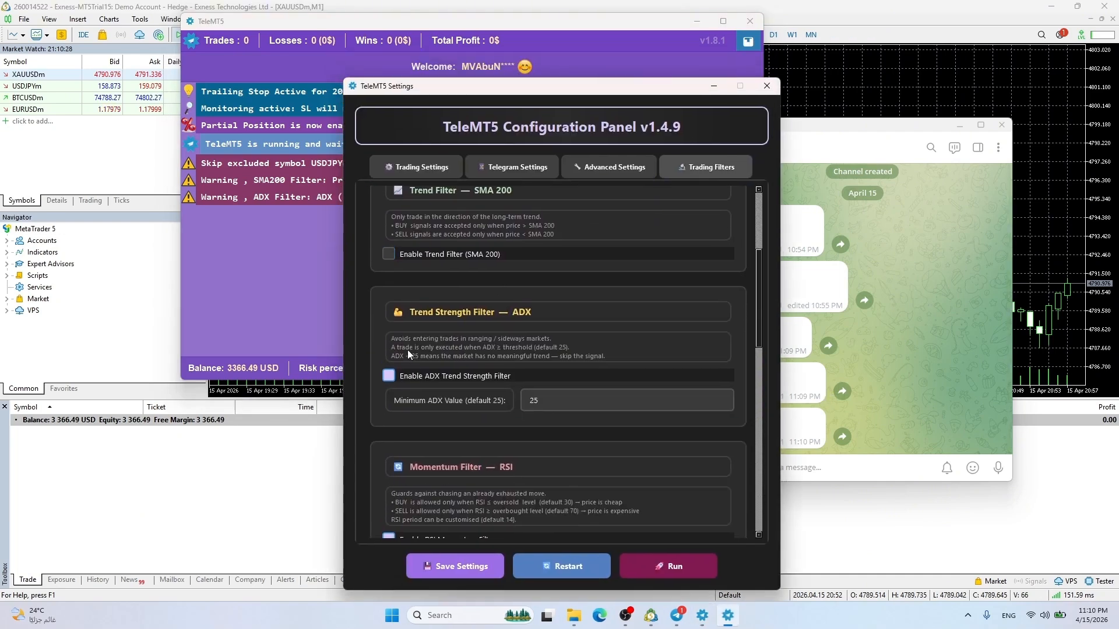
{"action": "scroll", "coordinate": [407, 350], "scroll_direction": "down", "scroll_amount": 10}
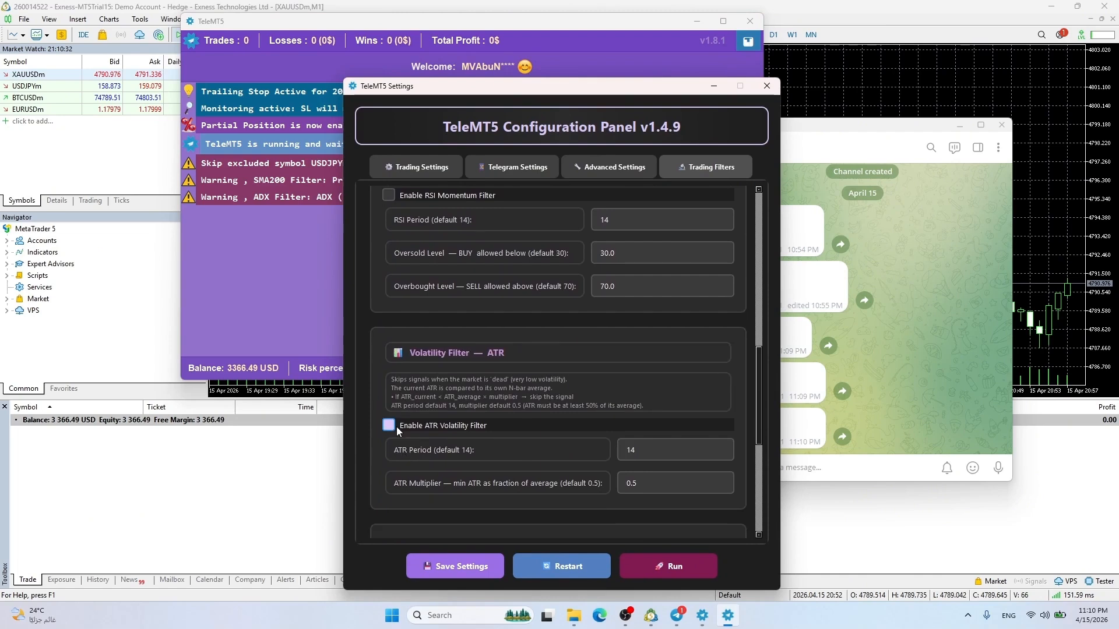
{"action": "scroll", "coordinate": [400, 467], "scroll_direction": "down", "scroll_amount": 6}
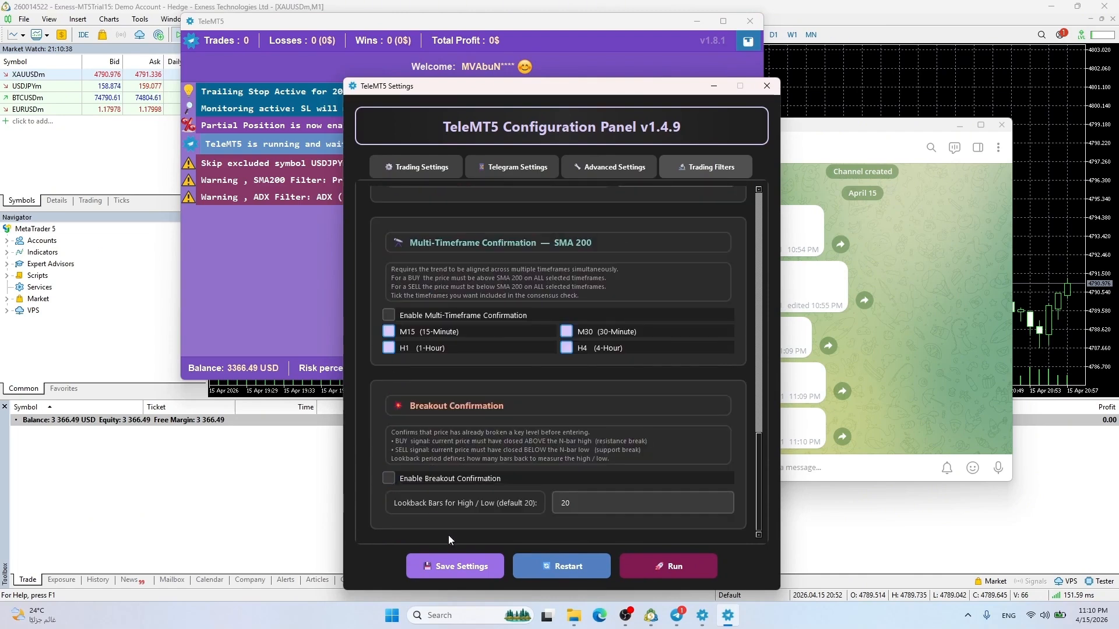
{"action": "left_click", "coordinate": [453, 565]}
{"action": "left_click", "coordinate": [617, 354]}
{"action": "scroll", "coordinate": [555, 488], "scroll_direction": "up", "scroll_amount": 15}
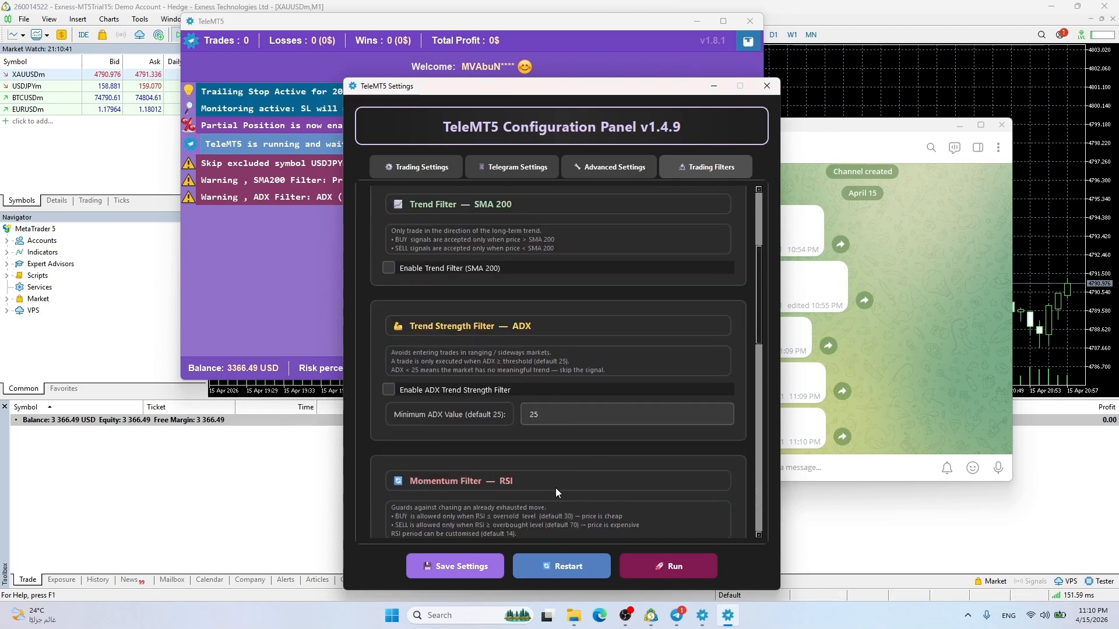
{"action": "scroll", "coordinate": [558, 473], "scroll_direction": "up", "scroll_amount": 3}
{"action": "left_click", "coordinate": [565, 566]}
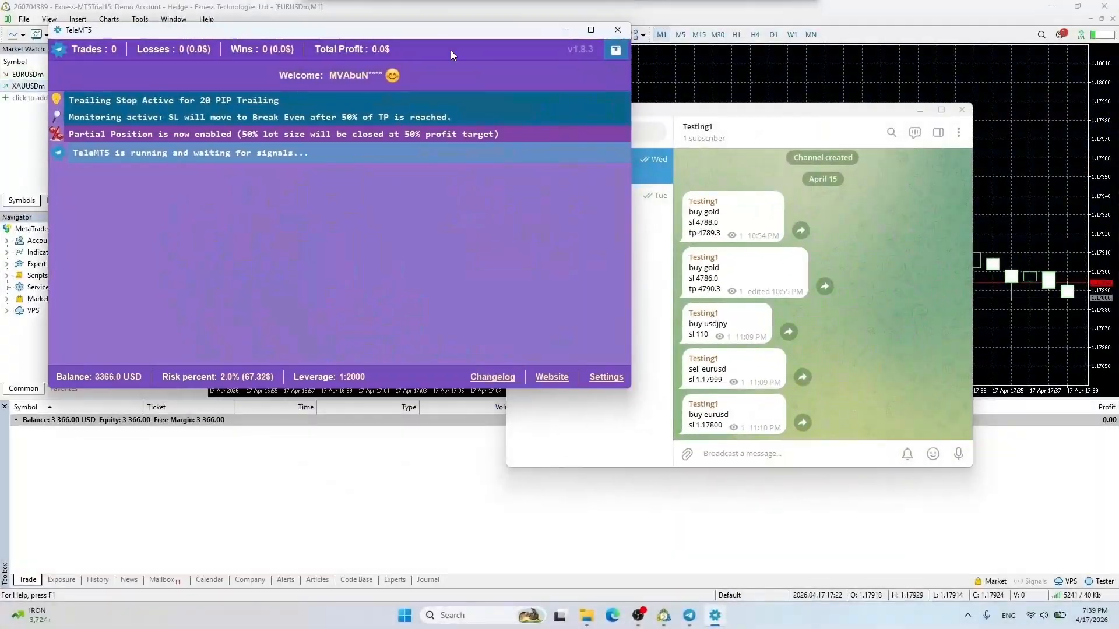
Post 'buy eurusd' with 'sl 1.17450', then send a 'tp 1.18402' update
{"action": "left_click_drag", "start_coordinate": [705, 109], "coordinate": [819, 41]}
{"action": "left_click", "coordinate": [873, 388]}
{"action": "type", "text": "v"}
{"action": "key", "text": "BackSpace"}
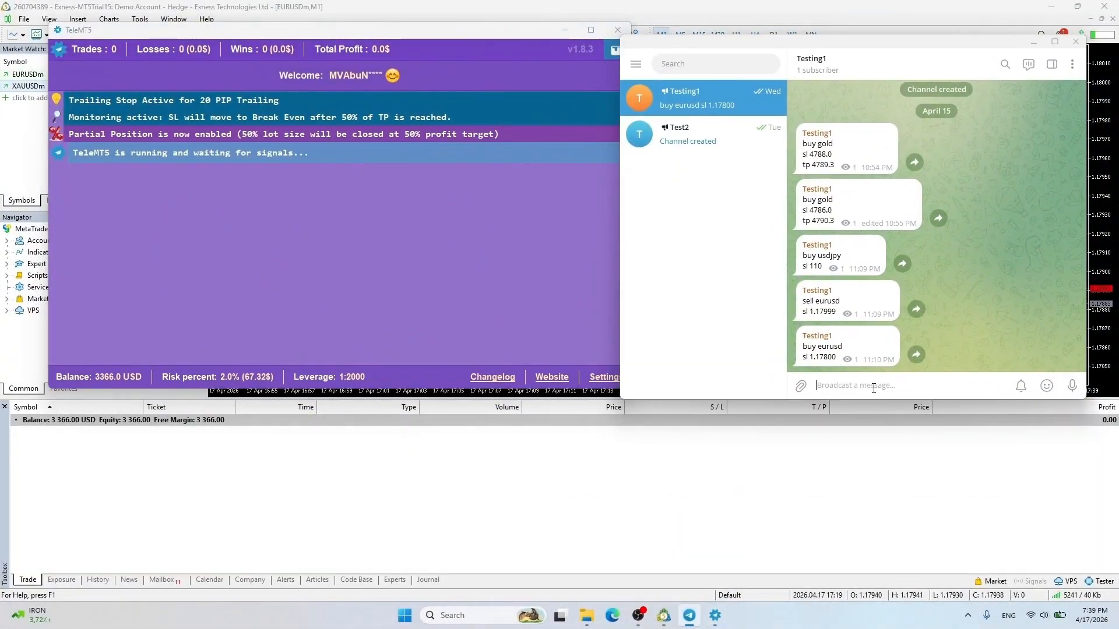
{"action": "type", "text": "buy eurusd"}
{"action": "key", "text": "shift+Return"}
{"action": "type", "text": "sl"}
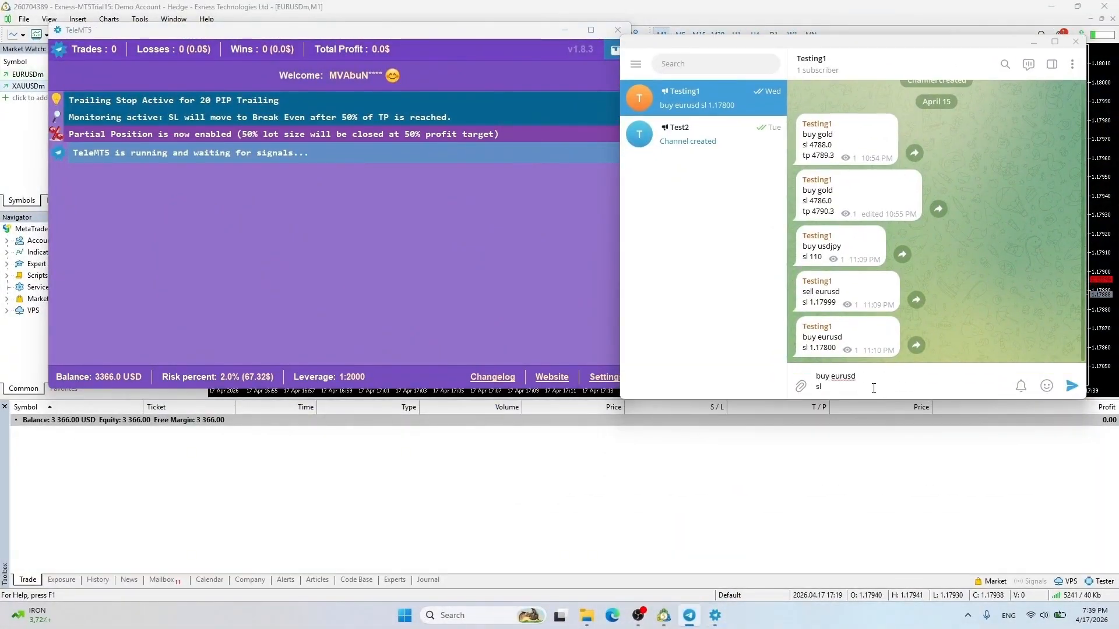
{"action": "type", "text": " 1.17450"}
{"action": "key", "text": "Return"}
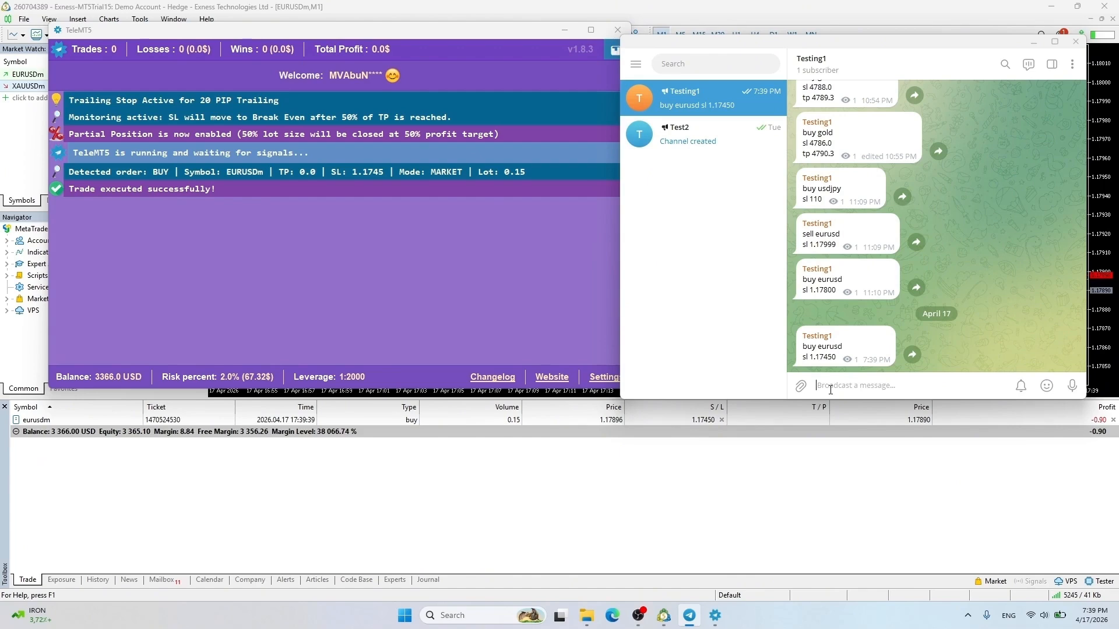
{"action": "type", "text": "tp 1.18402"}
{"action": "key", "text": "Return"}
Post 'sell eurusd' with 'tp 1.17450' and check TeleMT5's trade results
{"action": "type", "text": "sell"}
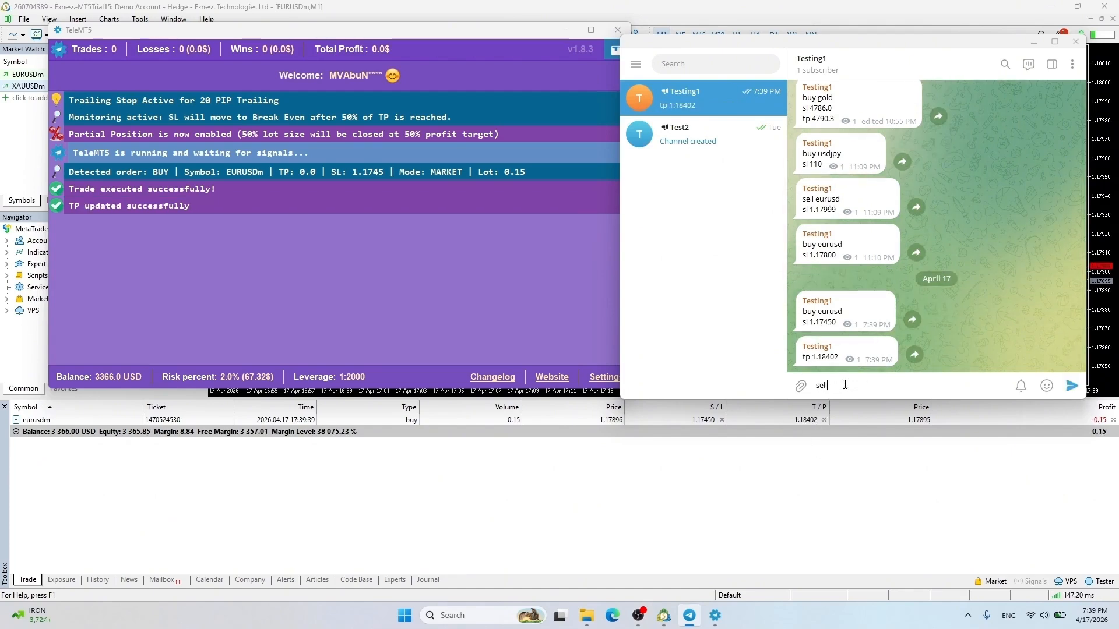
{"action": "type", "text": " eurusd"}
{"action": "key", "text": "shift+Return"}
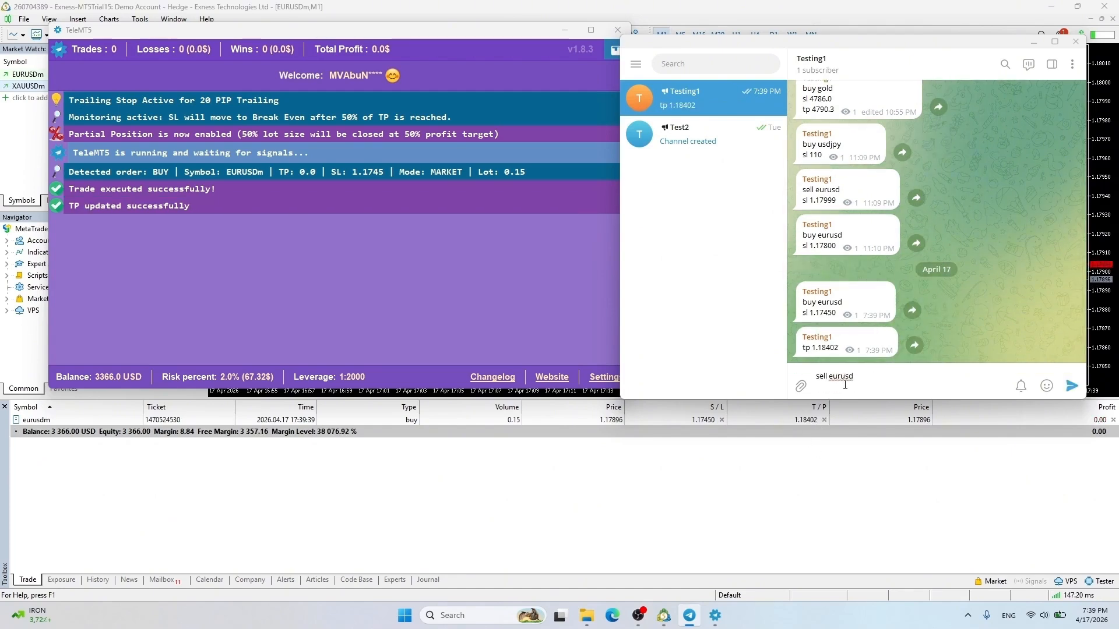
{"action": "type", "text": "tp"}
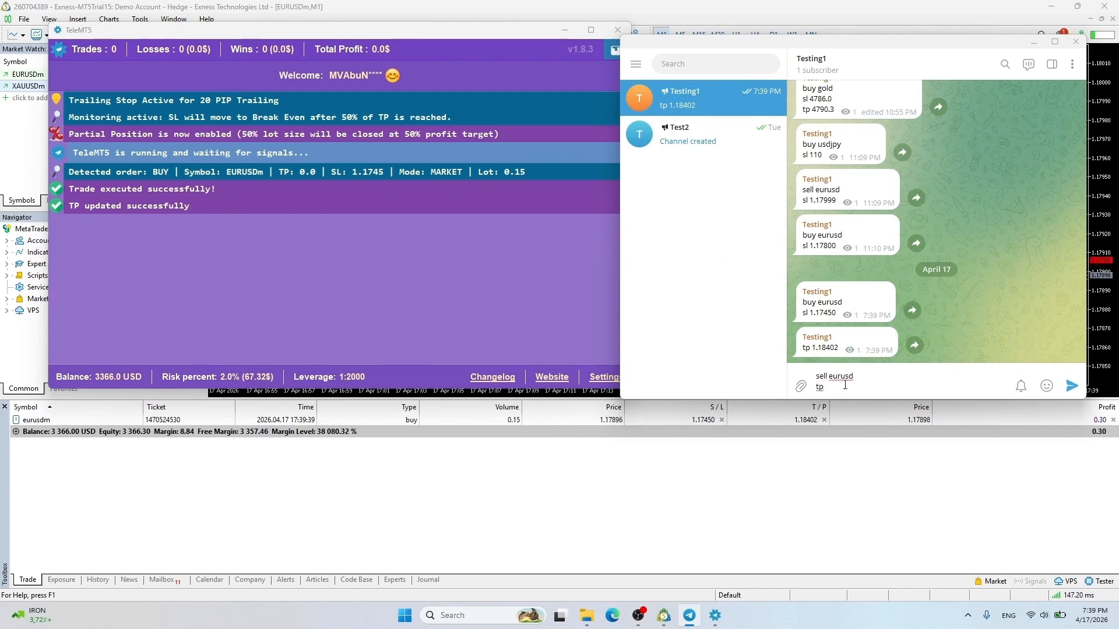
{"action": "type", "text": " 1.17450"}
{"action": "key", "text": "Return"}
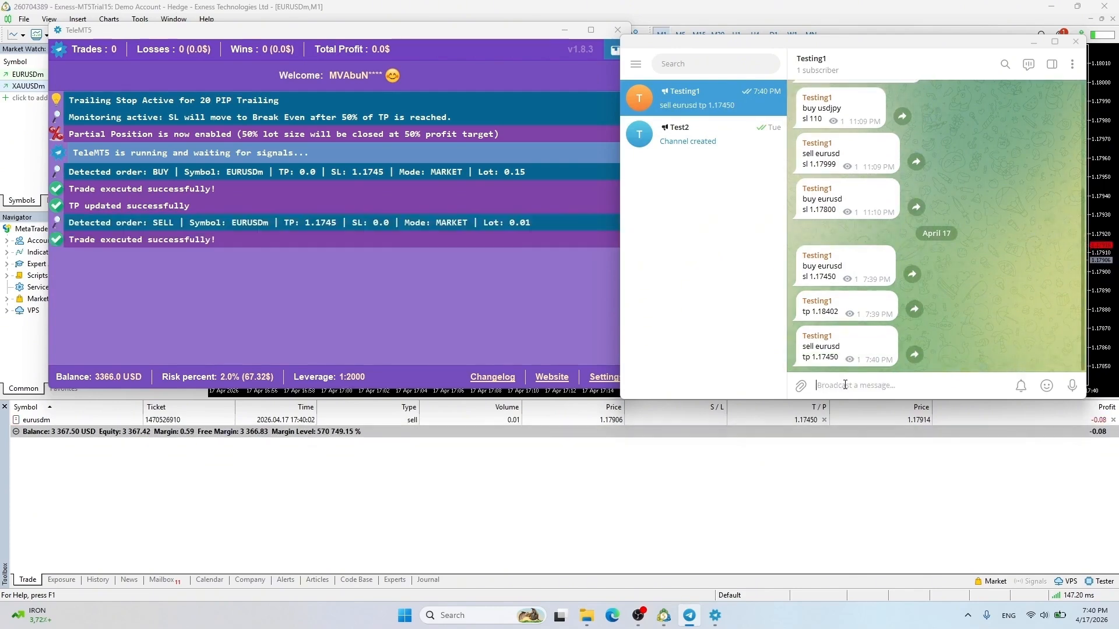
{"action": "left_click", "coordinate": [504, 300]}
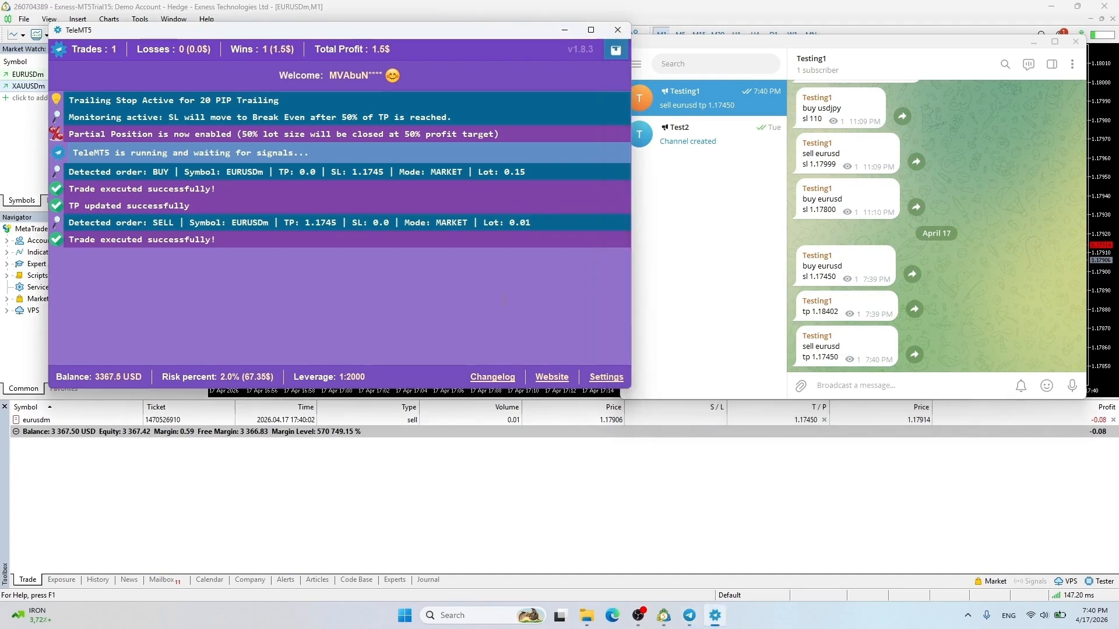
{"action": "left_click", "coordinate": [606, 377]}
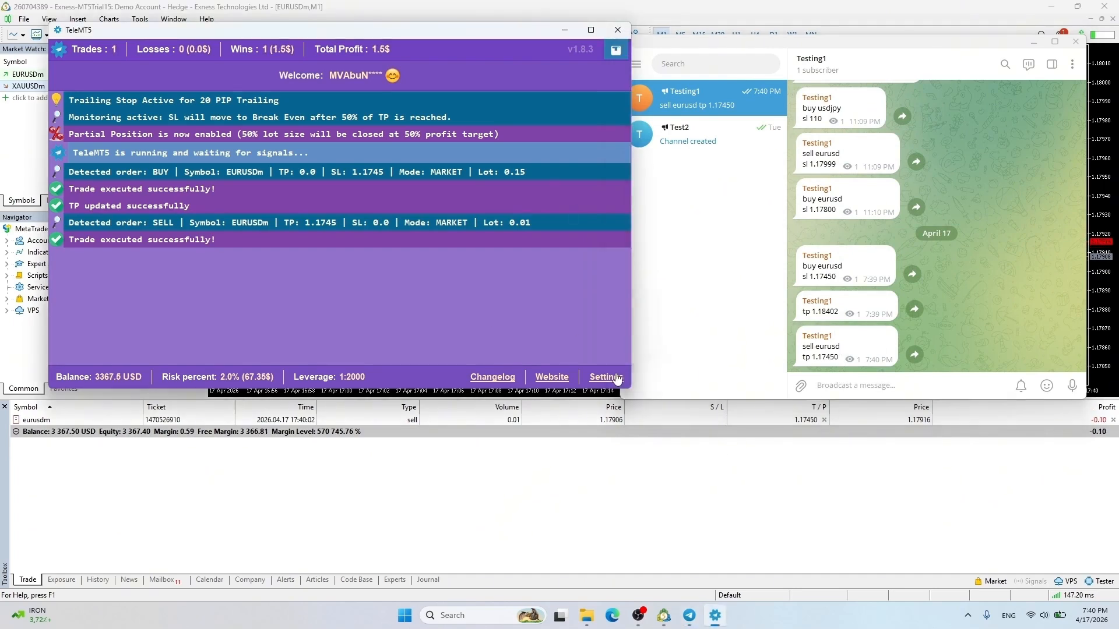
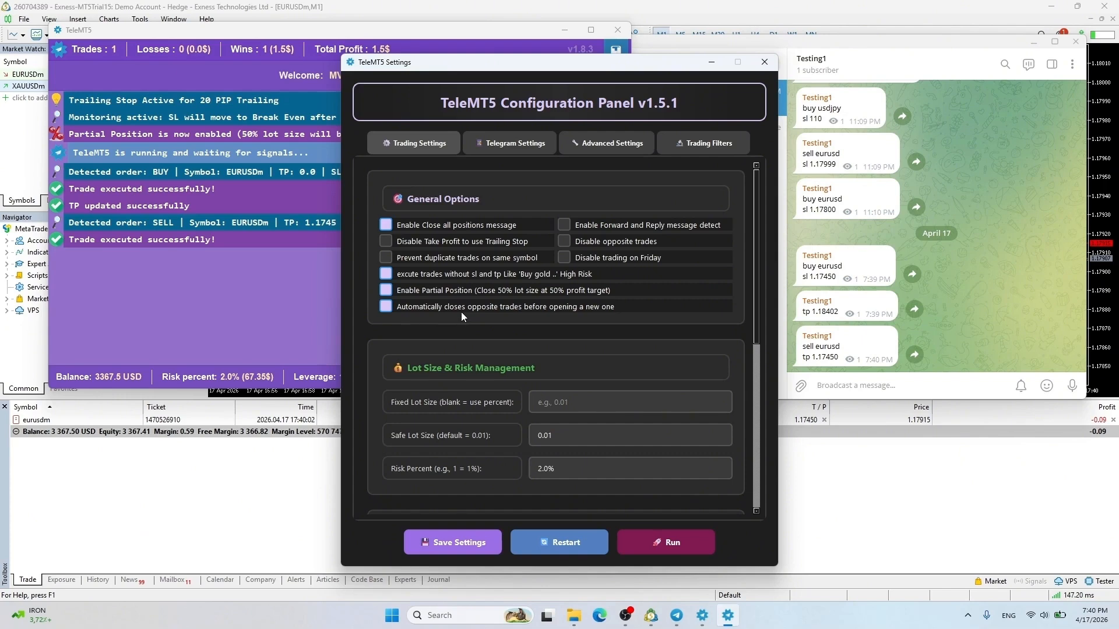
Untick trading without SL/TP, partial position closing and auto-closing of opposite trades
{"action": "left_click", "coordinate": [457, 308]}
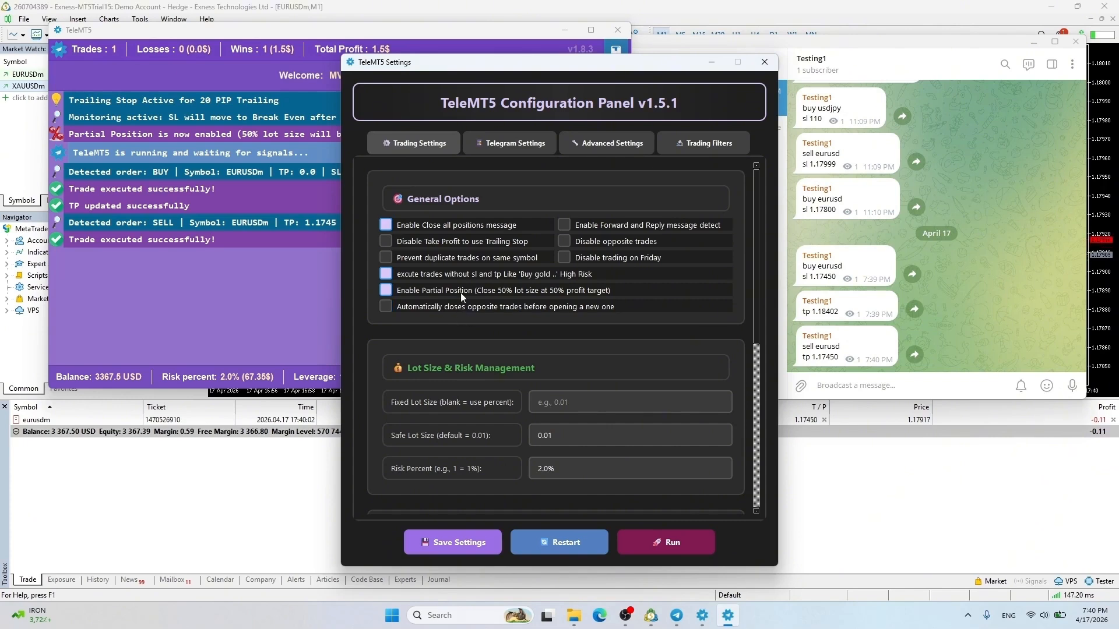
{"action": "left_click", "coordinate": [461, 292]}
{"action": "left_click", "coordinate": [460, 275]}
{"action": "scroll", "coordinate": [460, 277], "scroll_direction": "down", "scroll_amount": 5}
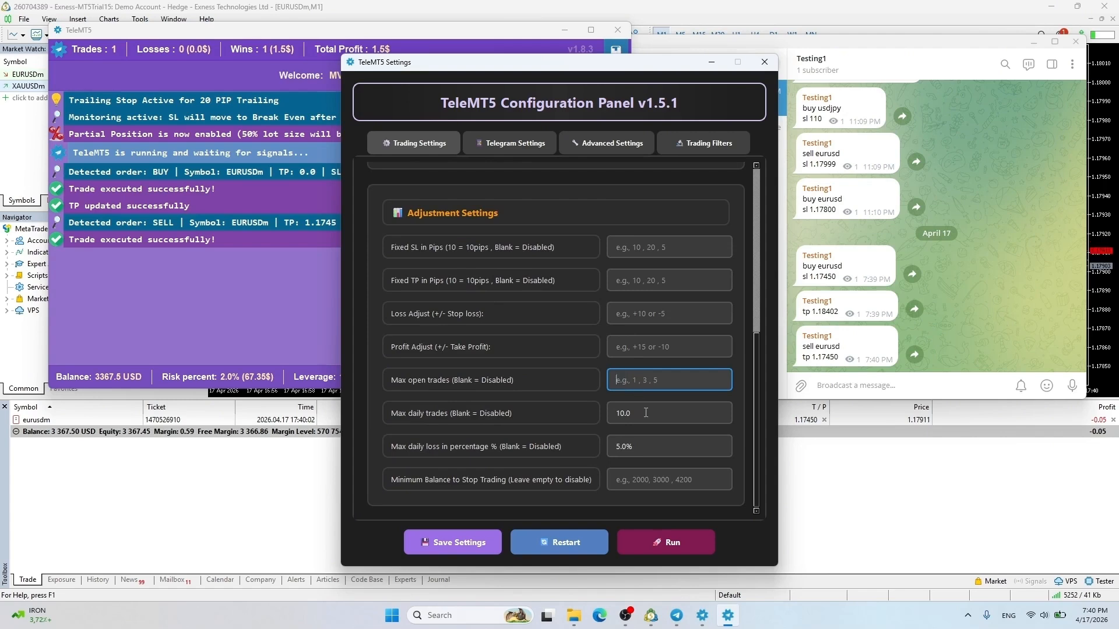
Clear the Trailing Stop and Breakeven values in Advanced Settings and restart the copier
{"action": "left_click", "coordinate": [620, 446]}
{"action": "left_click", "coordinate": [608, 143]}
{"action": "scroll", "coordinate": [565, 218], "scroll_direction": "down", "scroll_amount": 5}
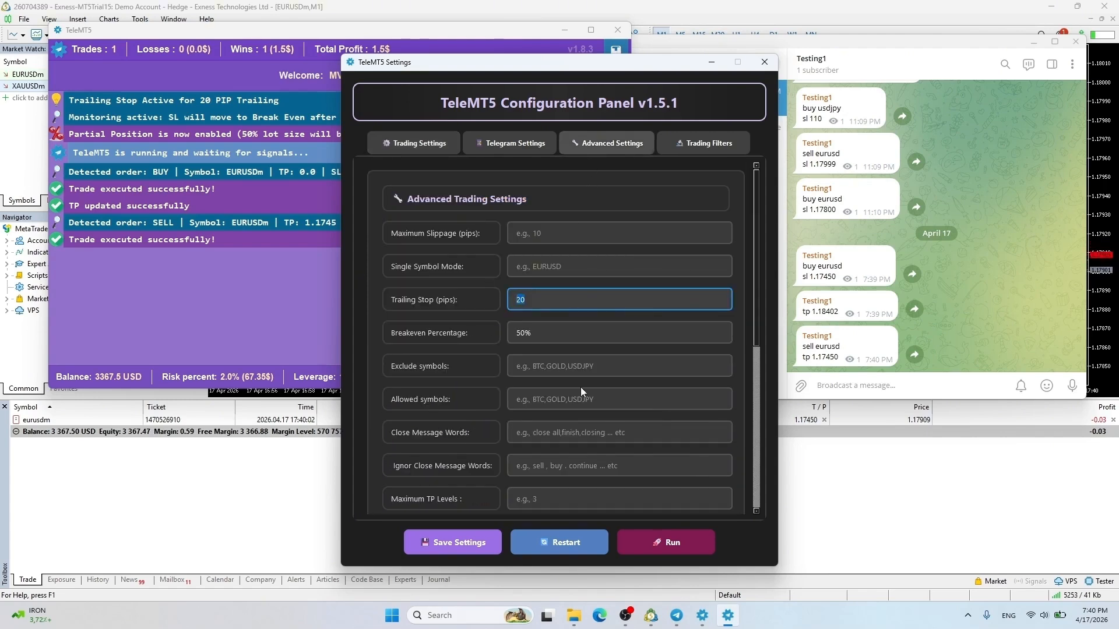
{"action": "left_click", "coordinate": [580, 333]}
{"action": "scroll", "coordinate": [530, 368], "scroll_direction": "down", "scroll_amount": 5}
{"action": "scroll", "coordinate": [529, 368], "scroll_direction": "up", "scroll_amount": 5}
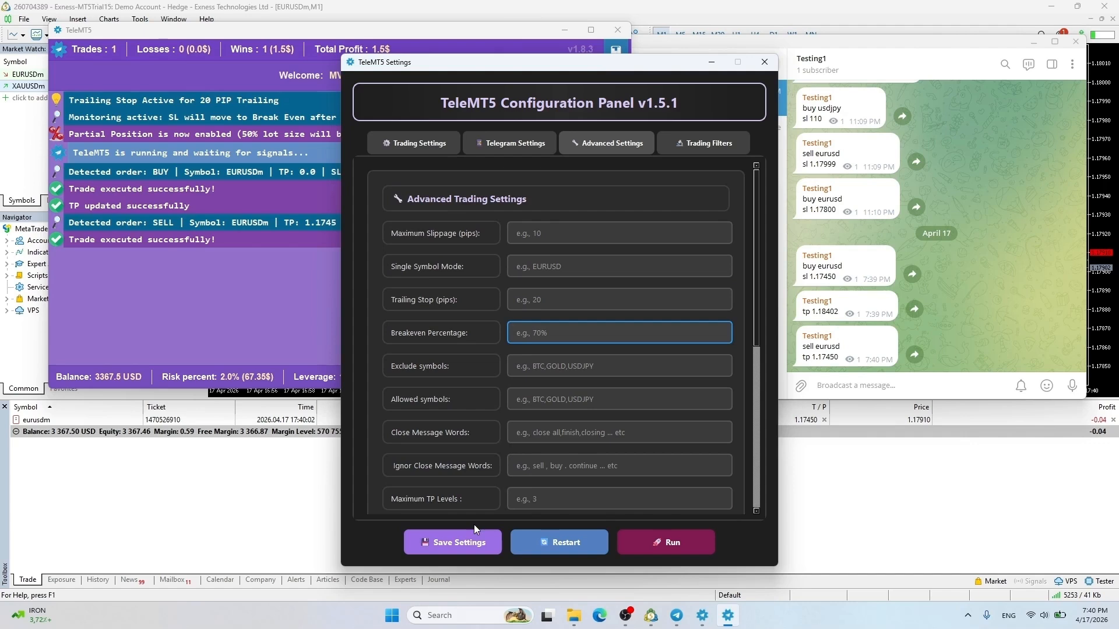
{"action": "left_click", "coordinate": [573, 542]}
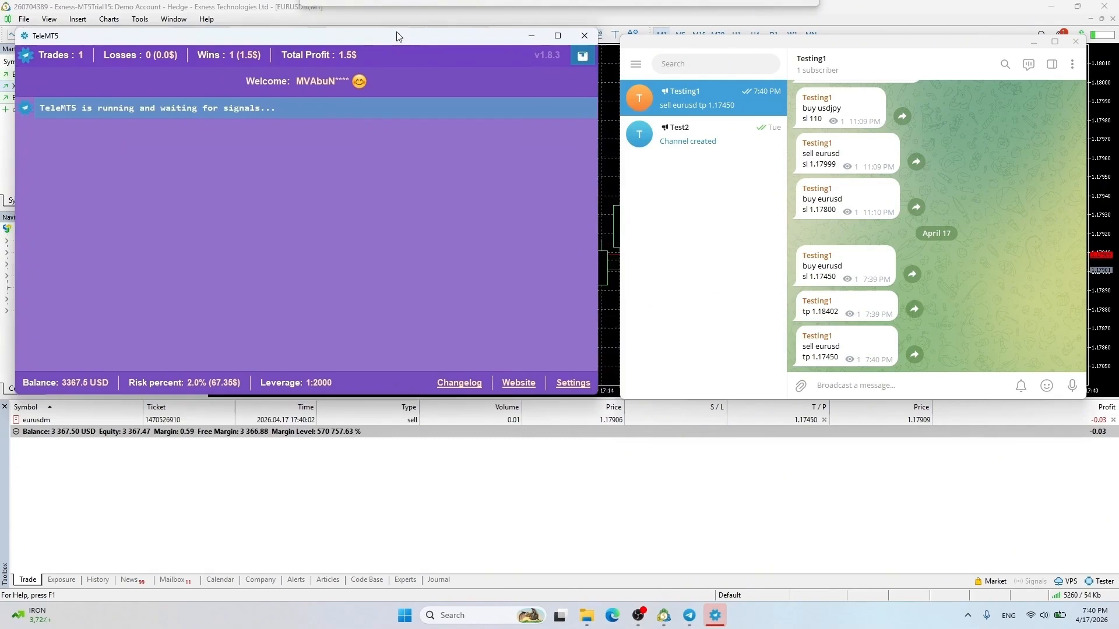
Resend the last 'sell eurusd' signal, then post 'sl 1.18400' to move both stops
{"action": "left_click_drag", "start_coordinate": [803, 344], "coordinate": [839, 358]}
{"action": "key", "text": "ctrl+c"}
{"action": "left_click", "coordinate": [845, 386]}
{"action": "key", "text": "ctrl+v"}
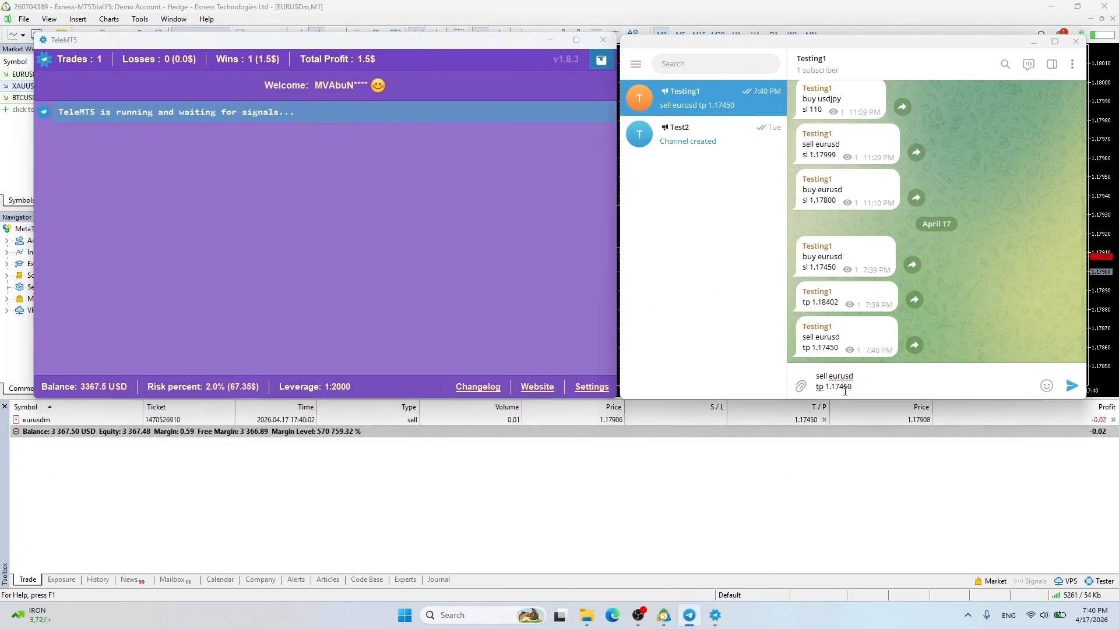
{"action": "key", "text": "Return"}
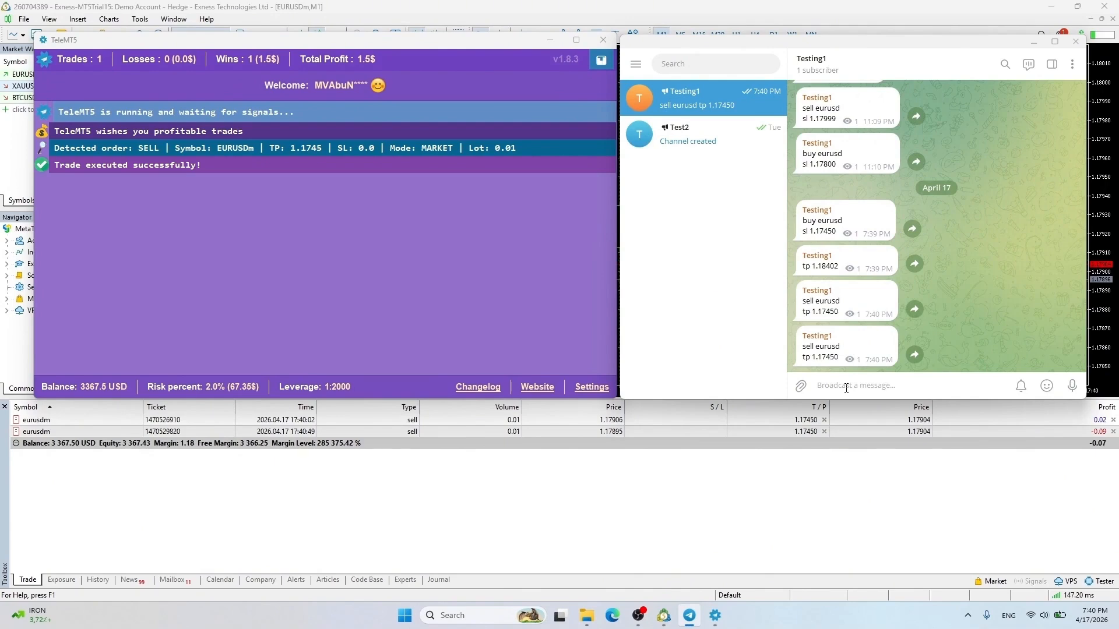
{"action": "type", "text": "sl"}
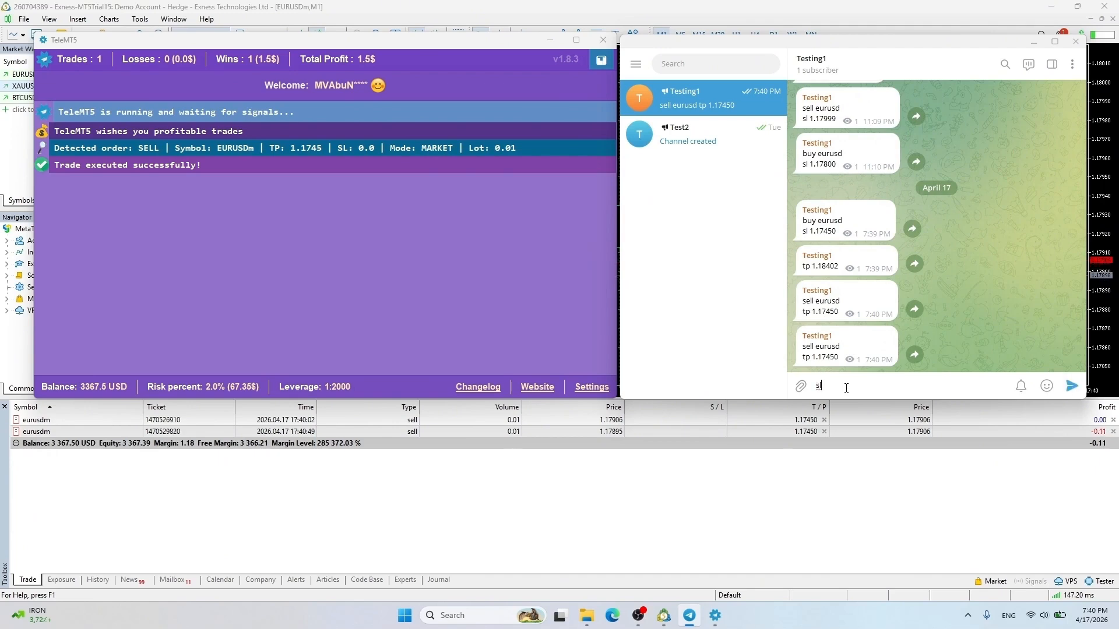
{"action": "type", "text": " 1."}
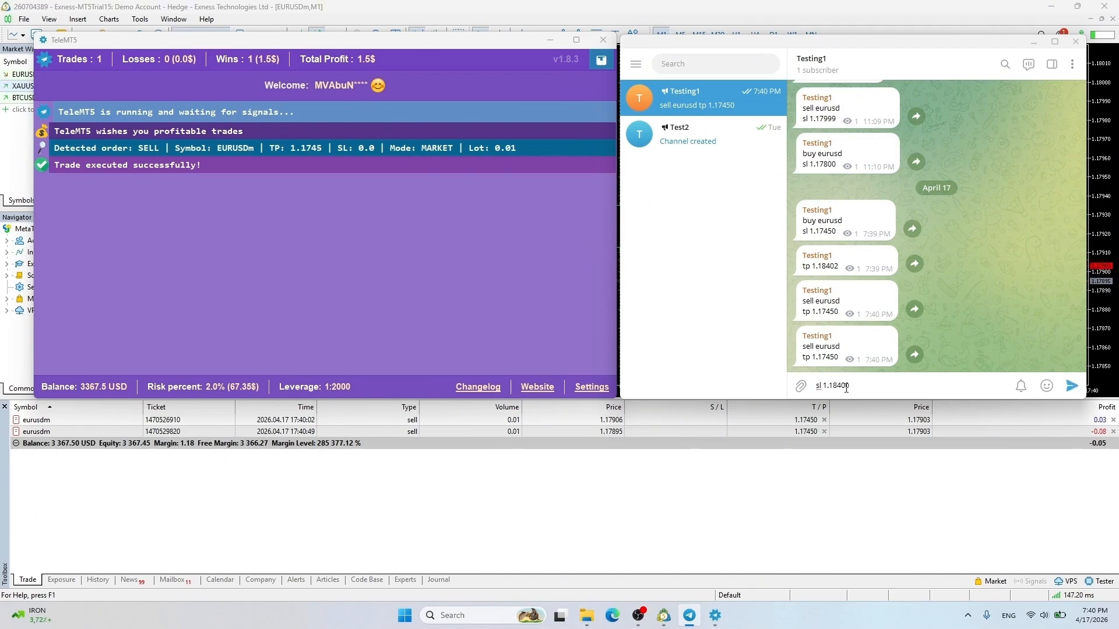
{"action": "type", "text": "18400"}
{"action": "key", "text": "Return"}
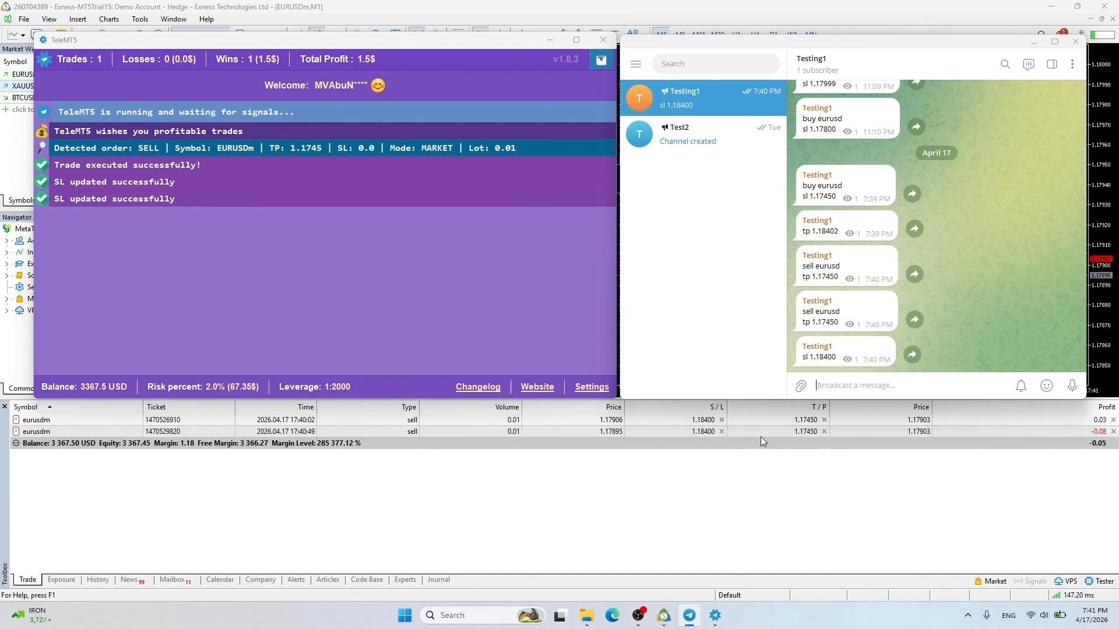
Close both EURUSD positions in MT5 after accepting the one-click trading terms
{"action": "left_click", "coordinate": [1113, 432]}
{"action": "left_click", "coordinate": [549, 380]}
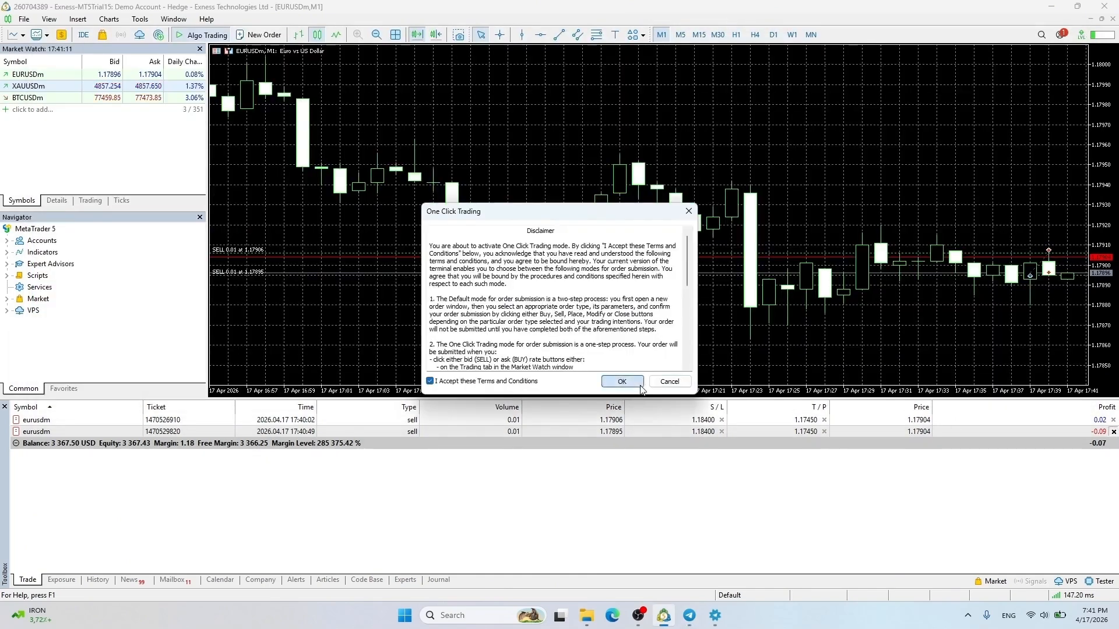
{"action": "left_click", "coordinate": [647, 381]}
{"action": "left_click", "coordinate": [1113, 420]}
{"action": "left_click", "coordinate": [689, 615]}
{"action": "left_click", "coordinate": [715, 616]}
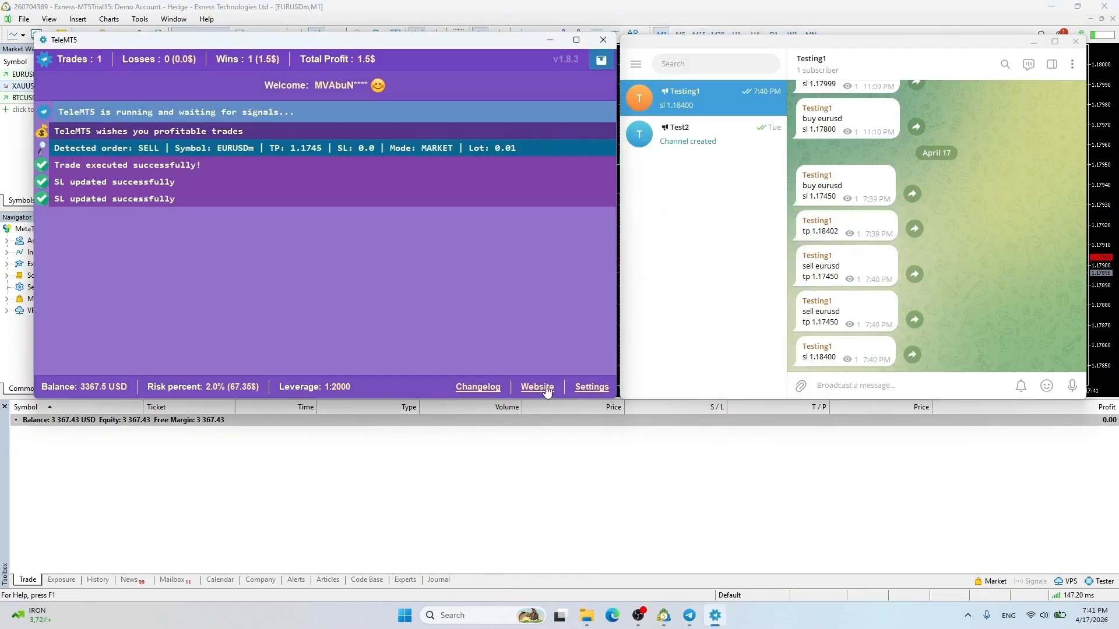
Send a 'sell limit eurusd' signal at 1.18400 with sl 1.18520 and tp 1.17300
{"action": "left_click", "coordinate": [848, 387]}
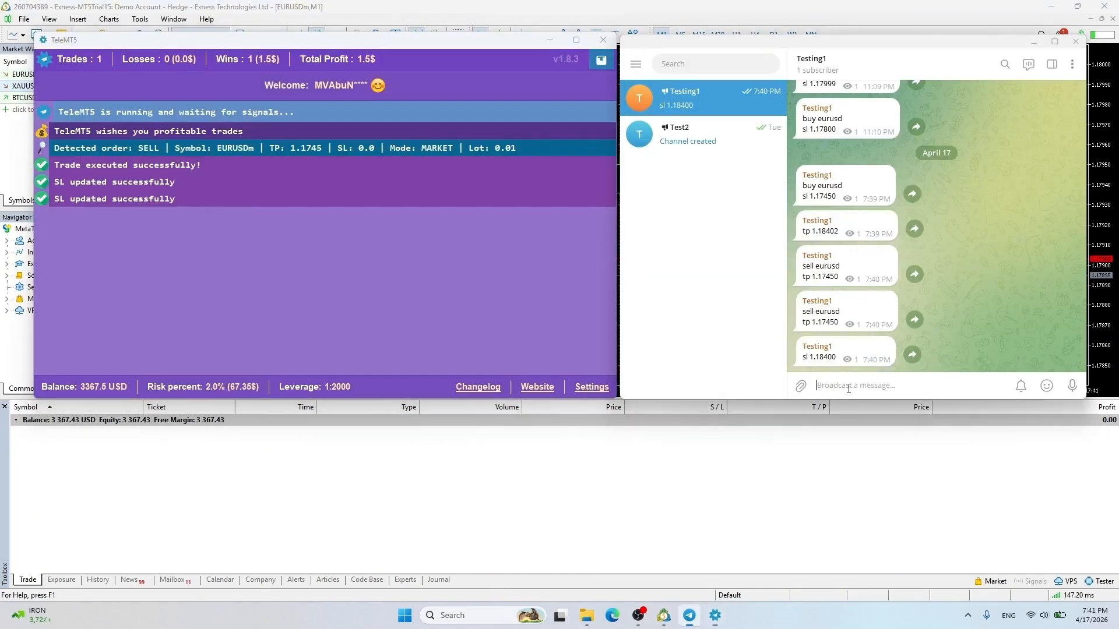
{"action": "type", "text": "sell limit eurusd"}
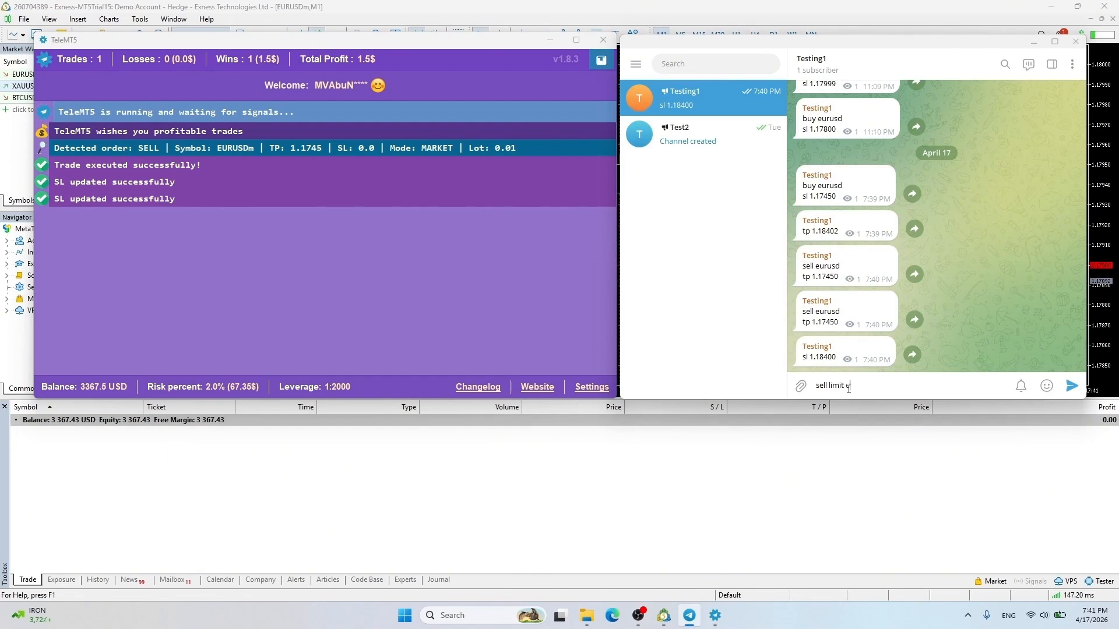
{"action": "key", "text": "shift+Return"}
{"action": "key", "text": "BackSpace"}
{"action": "type", "text": "1.18400"}
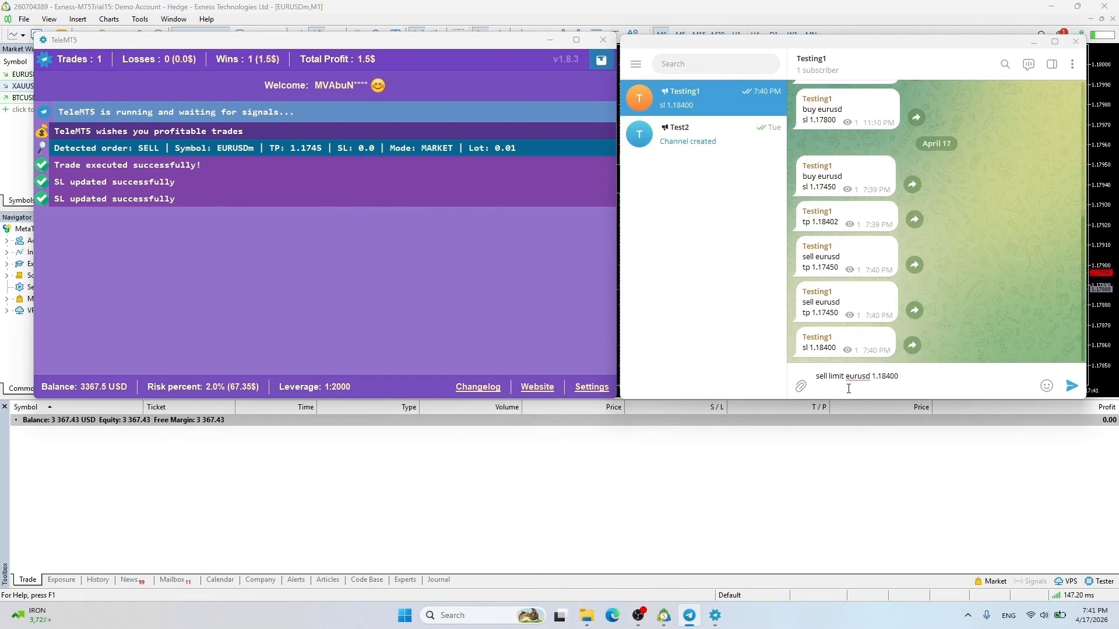
{"action": "key", "text": "shift+Return"}
{"action": "type", "text": "sl 1.18520"}
{"action": "key", "text": "shift+Return"}
{"action": "type", "text": "tp 1.17300"}
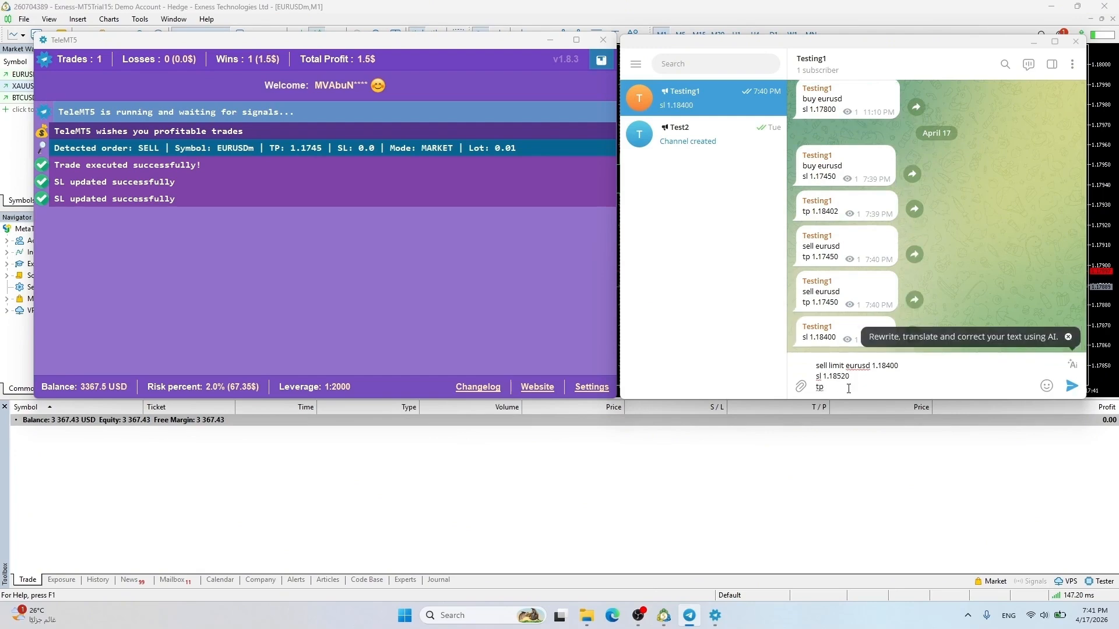
{"action": "key", "text": "Return"}
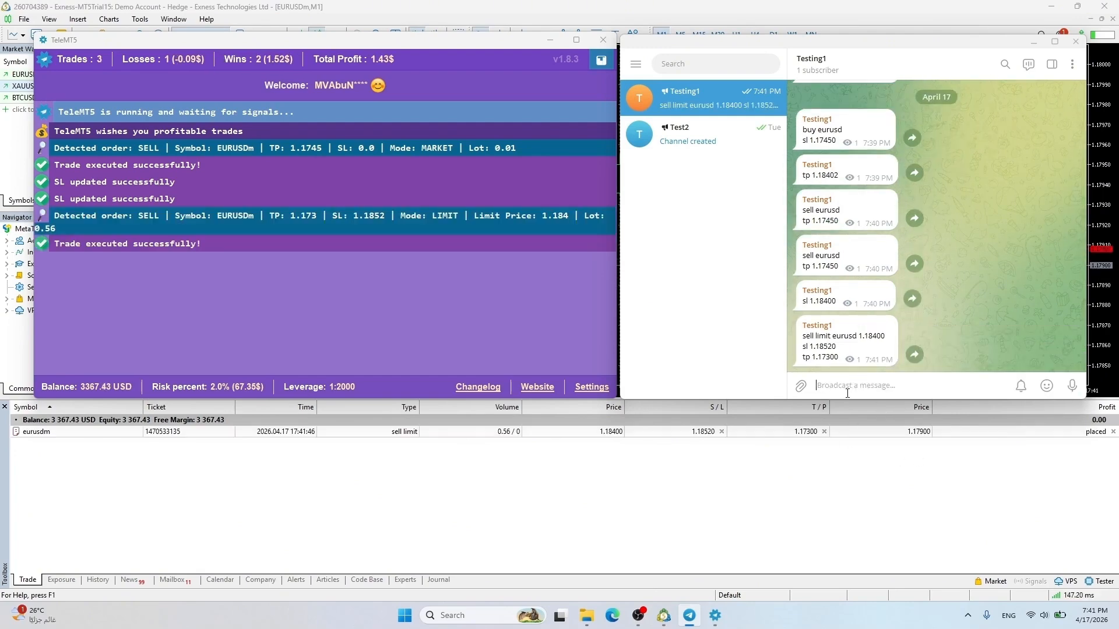
Send a 'sell stop eurusd 1.17400' signal with take profit 1.17200 and sl 1.18300
{"action": "type", "text": "sell stop eurusd 1.17400"}
{"action": "key", "text": "shift+Return"}
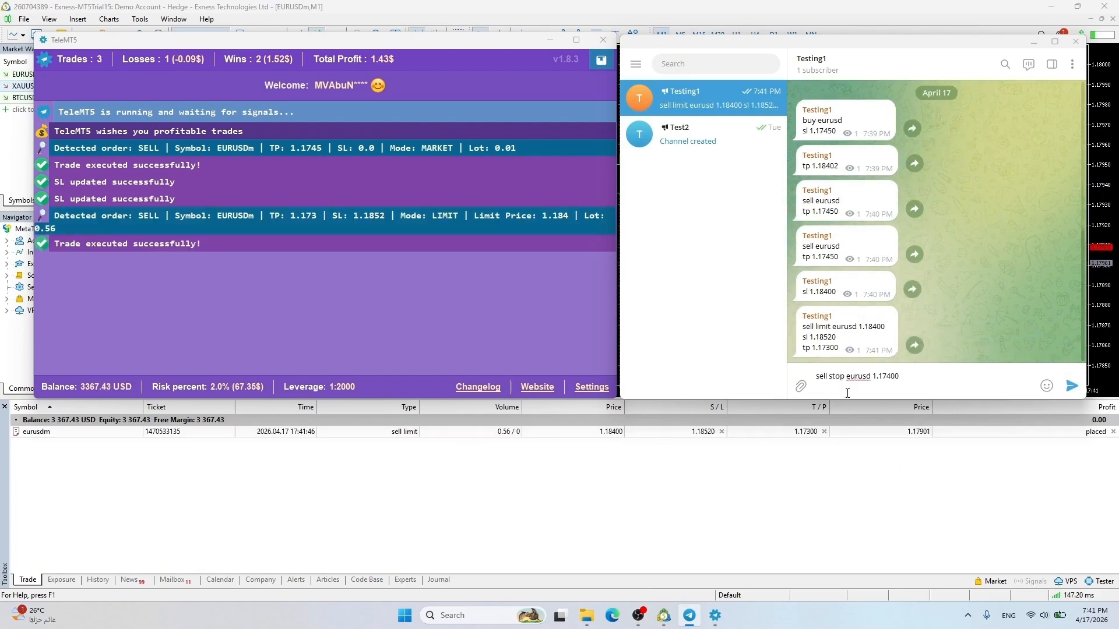
{"action": "type", "text": "to"}
{"action": "type", "text": " 1.17200"}
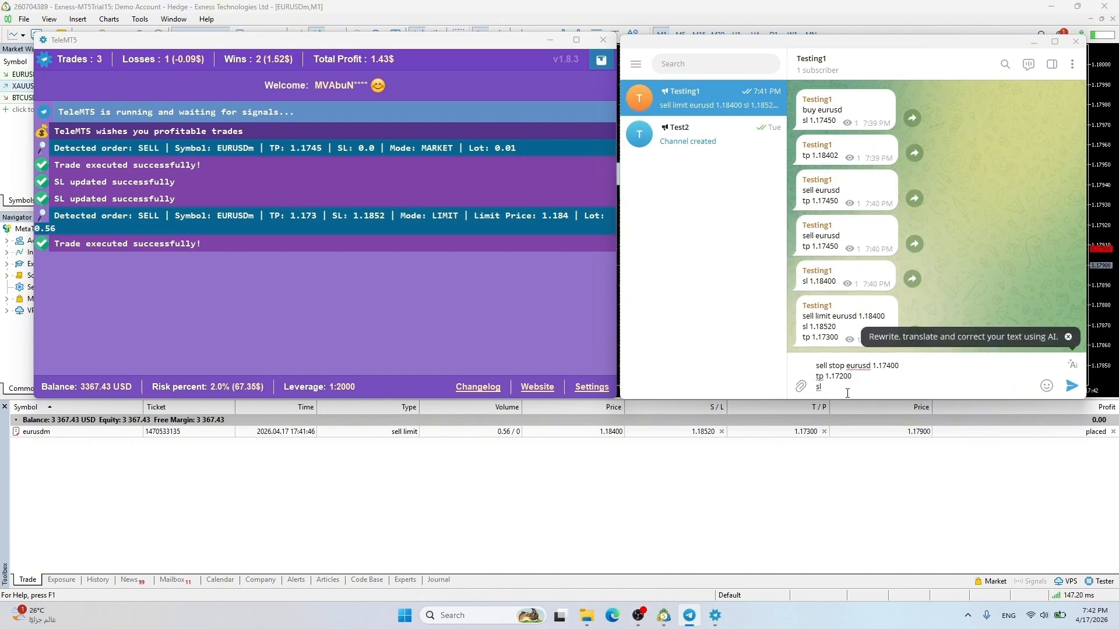
{"action": "key", "text": "shift+Return"}
{"action": "type", "text": "sl 1.18300"}
{"action": "key", "text": "Return"}
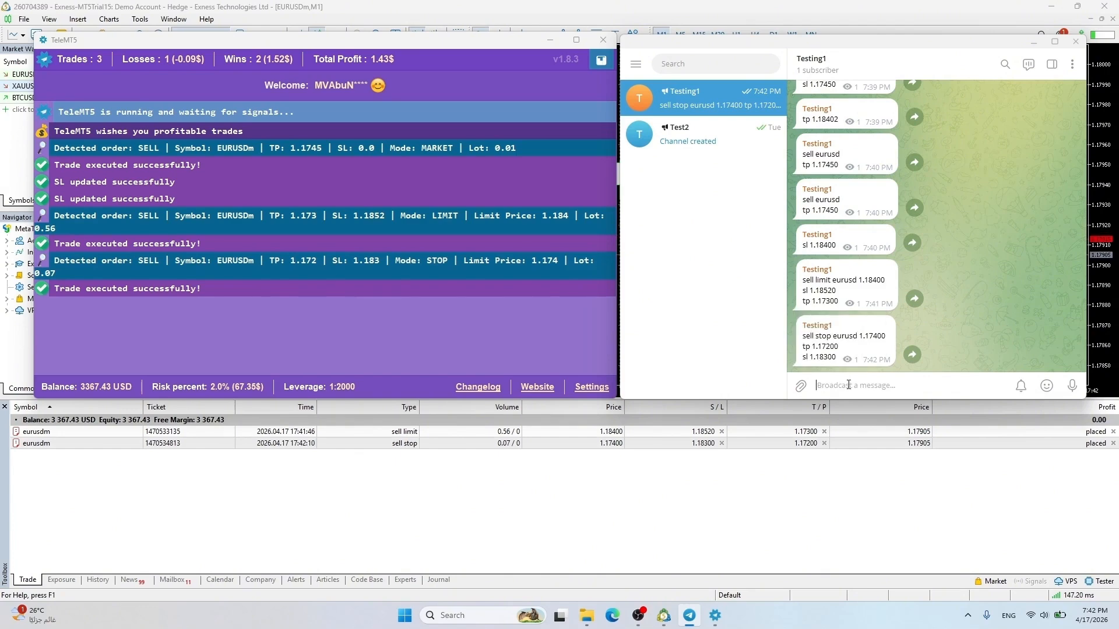
Send a 'buy stop eurusd 1.18300' signal with sl 1.18200
{"action": "type", "text": "buy stop eurusd 1."}
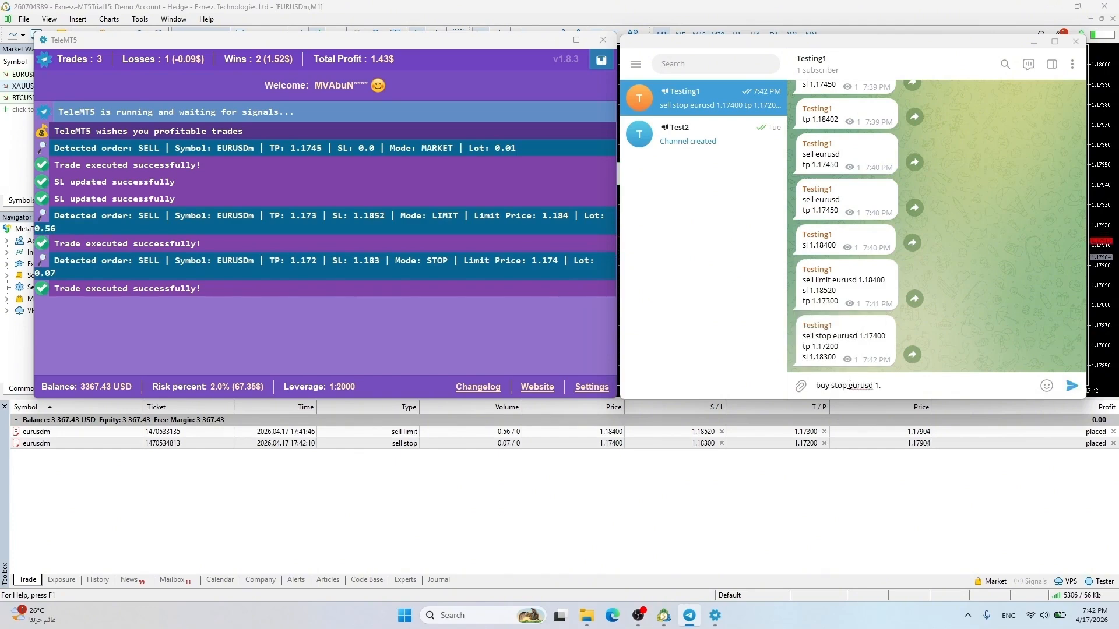
{"action": "type", "text": "18300"}
{"action": "key", "text": "shift+Return"}
{"action": "type", "text": "sl 1.18200"}
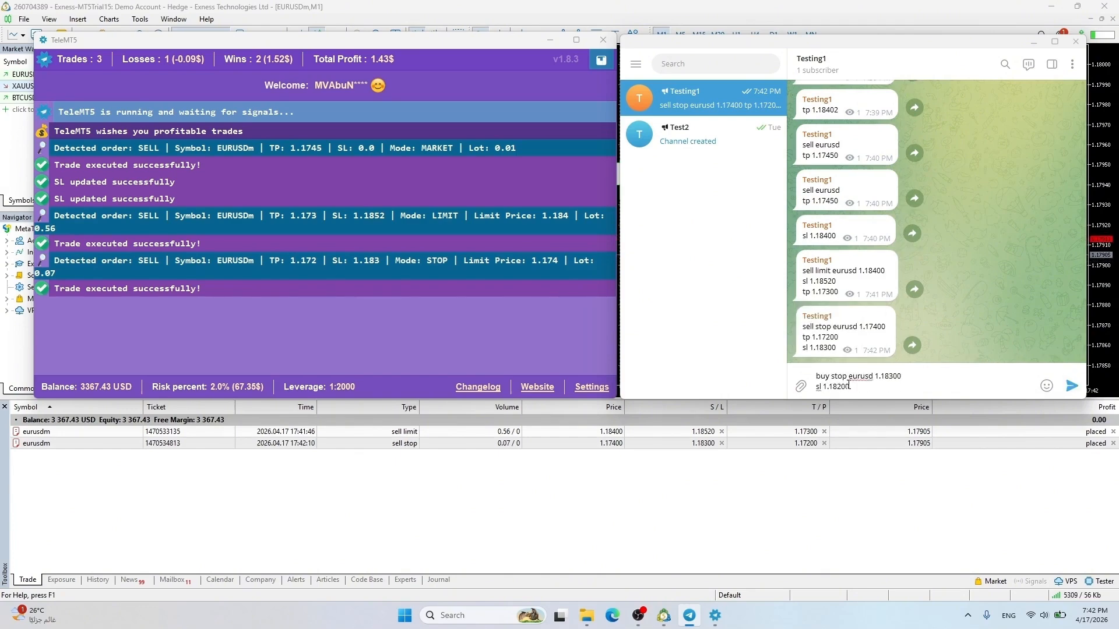
{"action": "key", "text": "Return"}
Send a 'buy limit eurusd 1.17500' signal with tp 1.18300
{"action": "type", "text": "buy limit eurusd"}
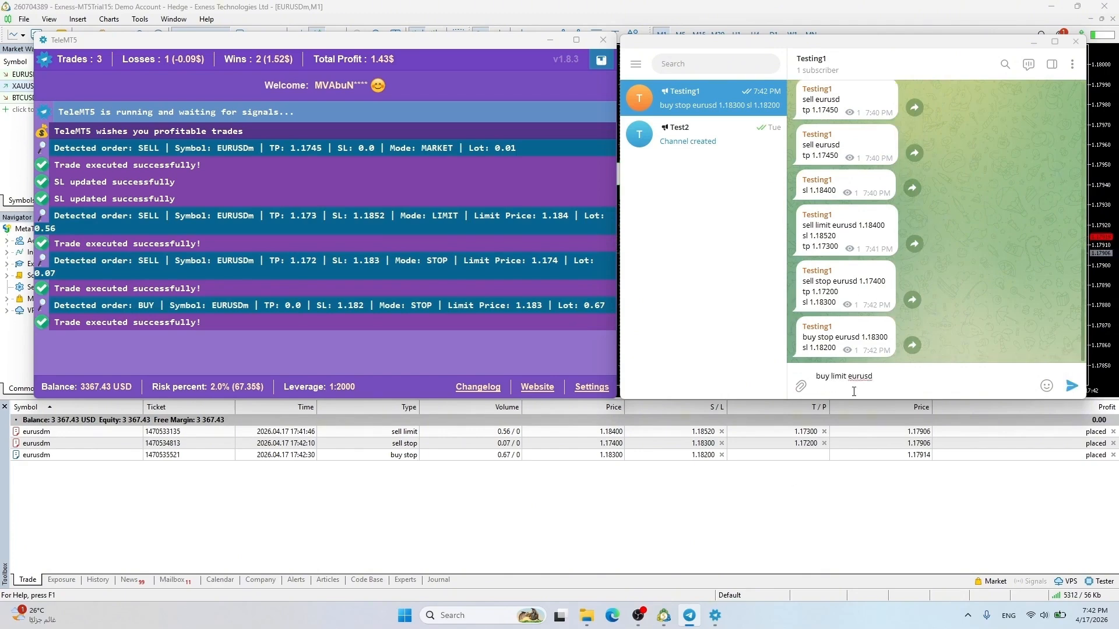
{"action": "type", "text": " 1.17500"}
{"action": "key", "text": "shift+Return"}
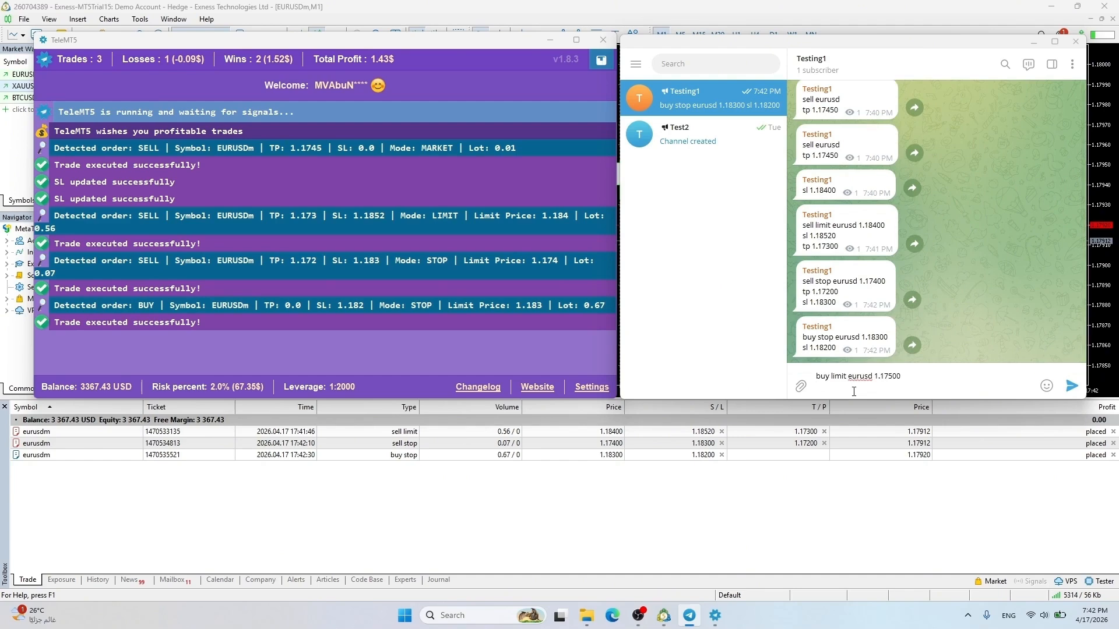
{"action": "type", "text": "tp 1.18300"}
{"action": "key", "text": "Return"}
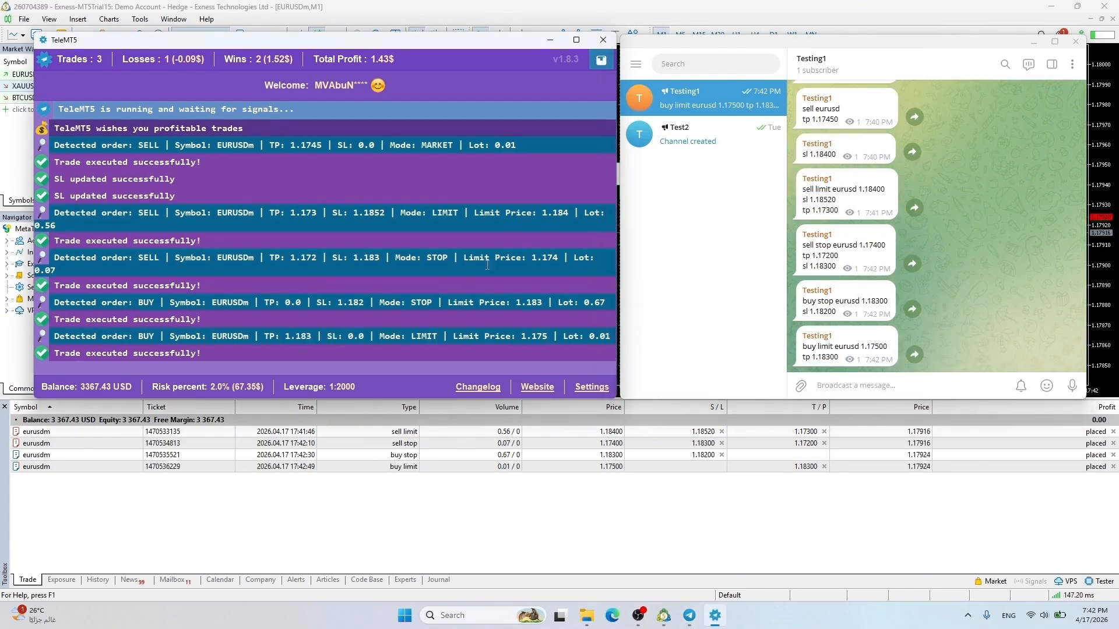
Tick duplicate prevention, no-SL/TP trading, partial close, opposite-trade options and Friday trading block
{"action": "left_click", "coordinate": [585, 388]}
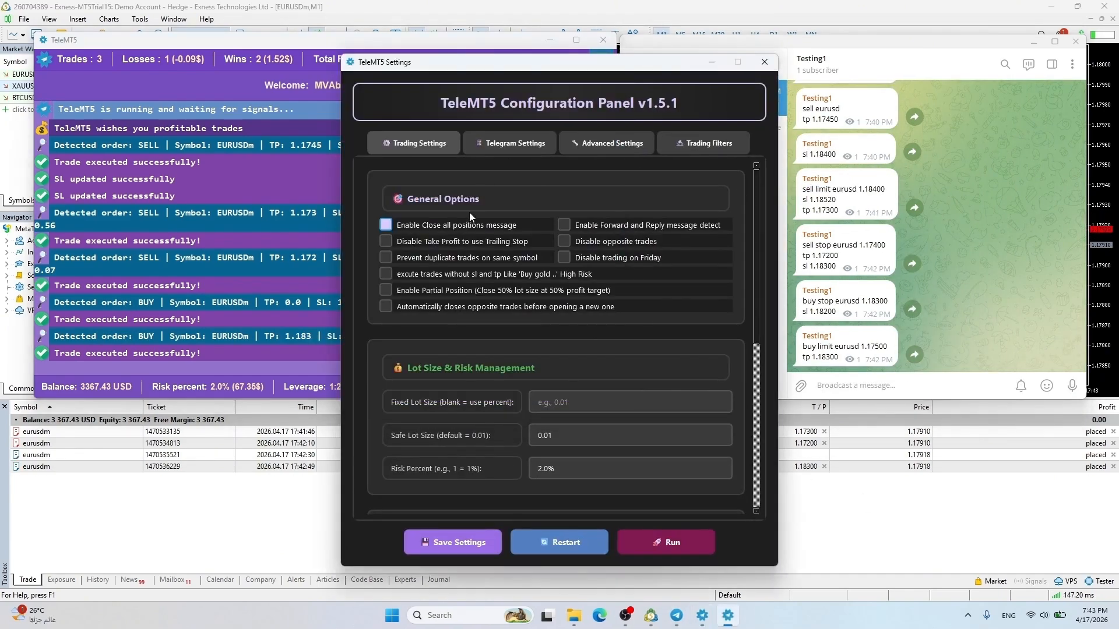
{"action": "left_click", "coordinate": [396, 257]}
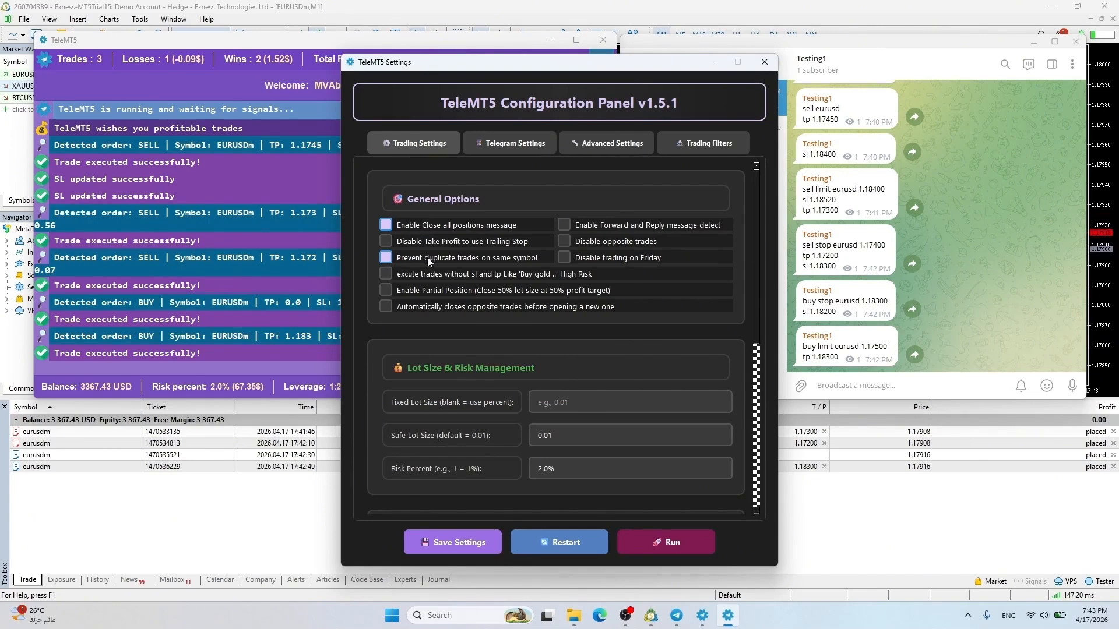
{"action": "left_click", "coordinate": [428, 273]}
{"action": "left_click", "coordinate": [424, 291]}
{"action": "left_click", "coordinate": [423, 307]}
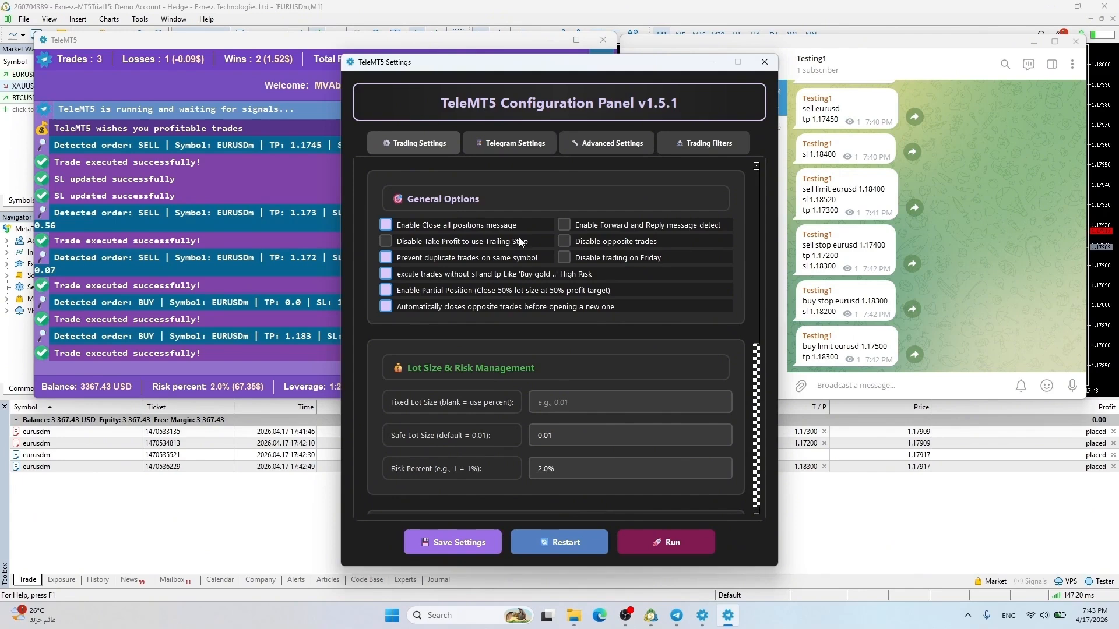
{"action": "left_click", "coordinate": [586, 241]}
{"action": "left_click", "coordinate": [562, 257]}
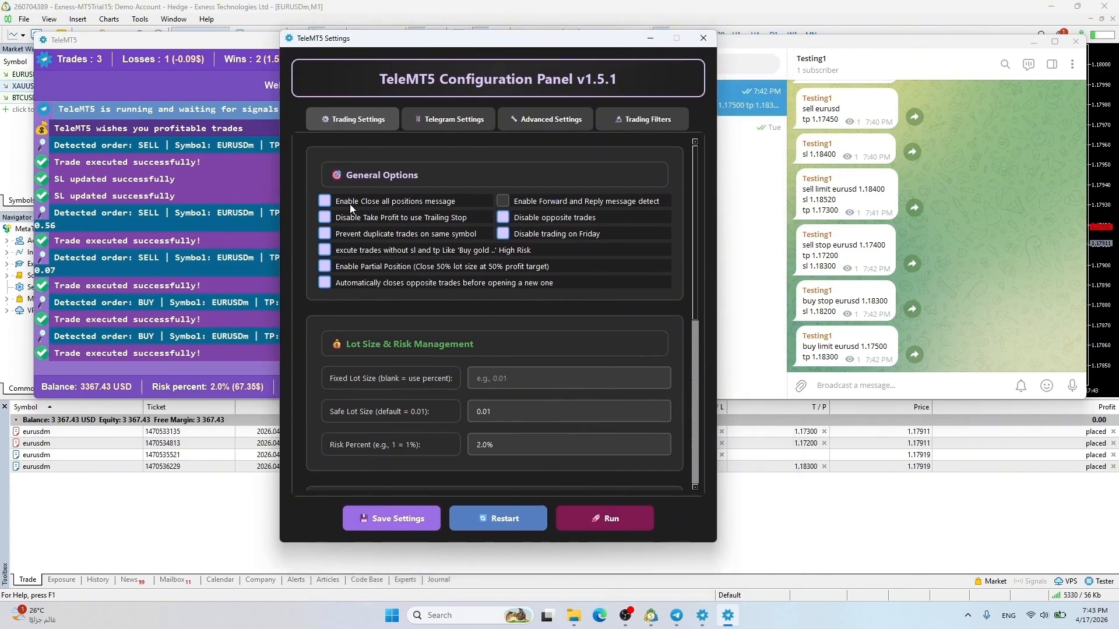
Set the Trailing Stop to 30, save the settings and restart TeleMT5
{"action": "left_click", "coordinate": [480, 274]}
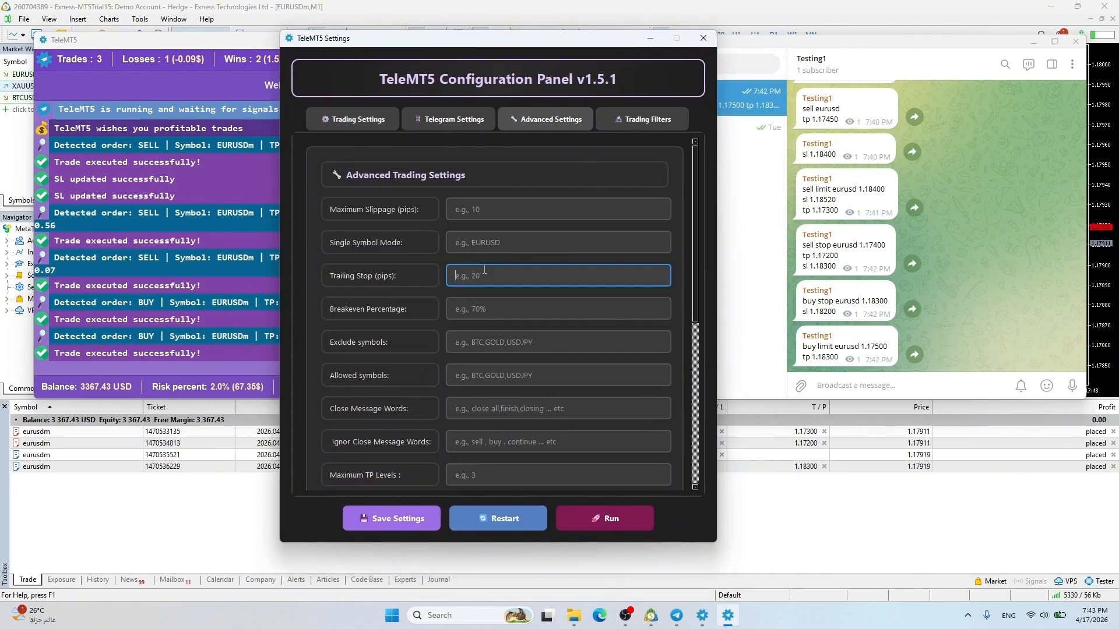
{"action": "type", "text": "30"}
{"action": "left_click", "coordinate": [392, 519]}
{"action": "left_click", "coordinate": [549, 306]}
{"action": "left_click", "coordinate": [495, 518]}
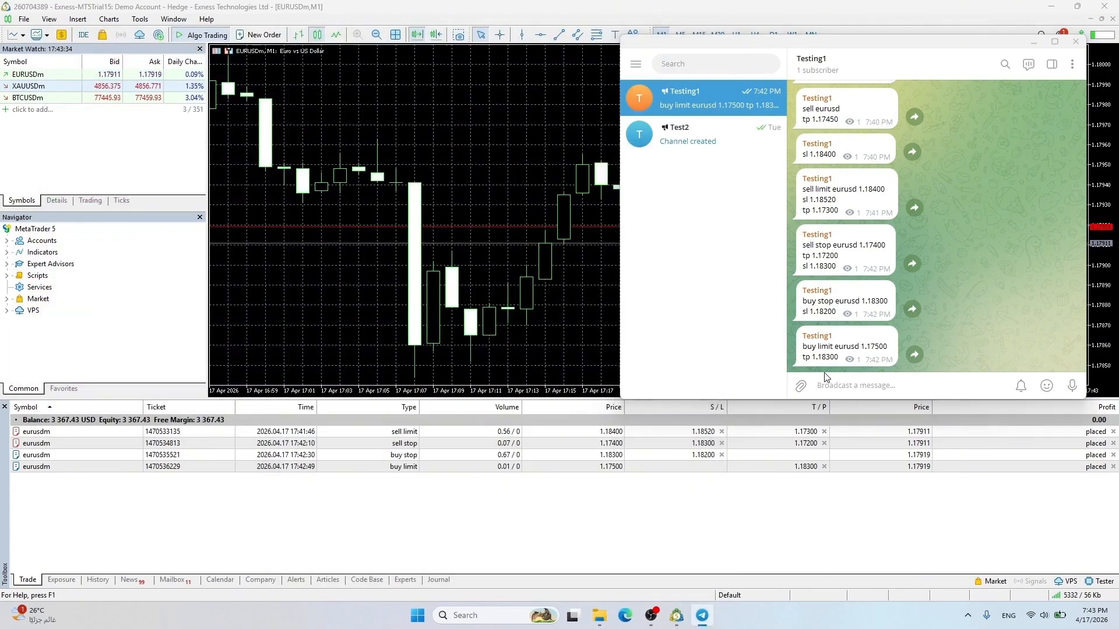
{"action": "left_click", "coordinate": [690, 621]}
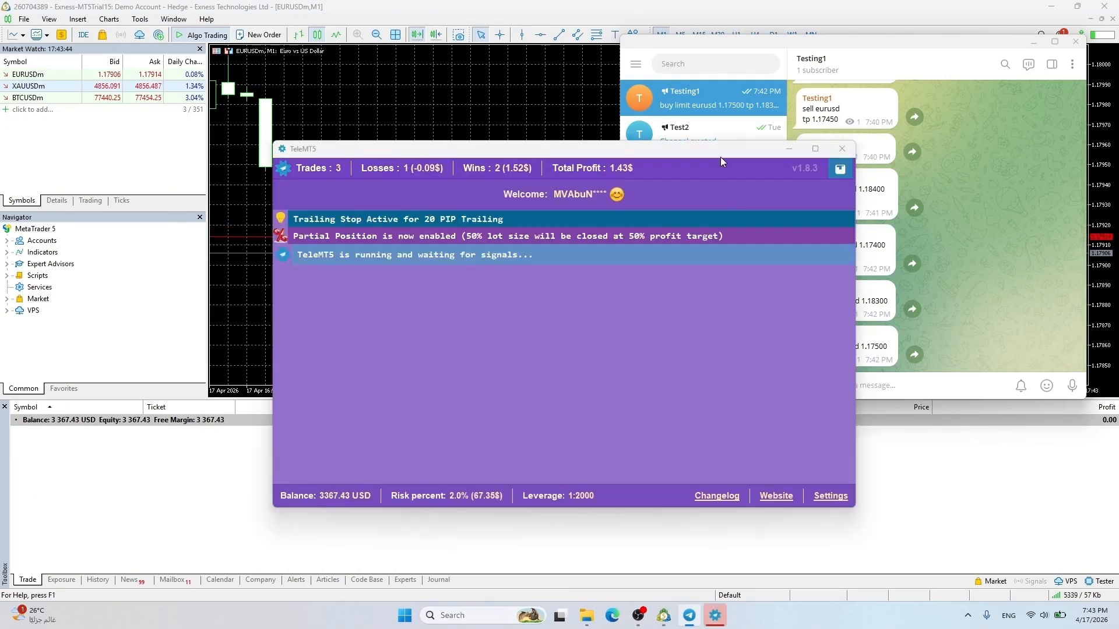
{"action": "left_click_drag", "start_coordinate": [720, 149], "coordinate": [493, 43]}
Repost the 'sell eurusd' signal to test the Friday trading block
{"action": "left_click_drag", "start_coordinate": [802, 109], "coordinate": [839, 120]}
{"action": "key", "text": "ctrl+c"}
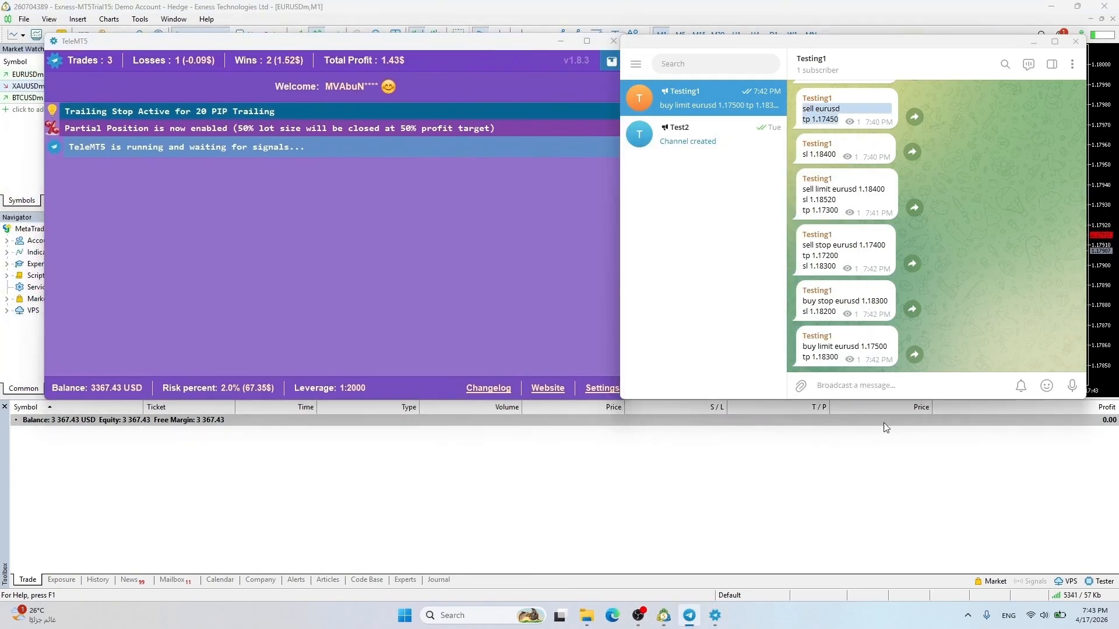
{"action": "left_click", "coordinate": [872, 387]}
{"action": "key", "text": "ctrl+v"}
{"action": "key", "text": "Return"}
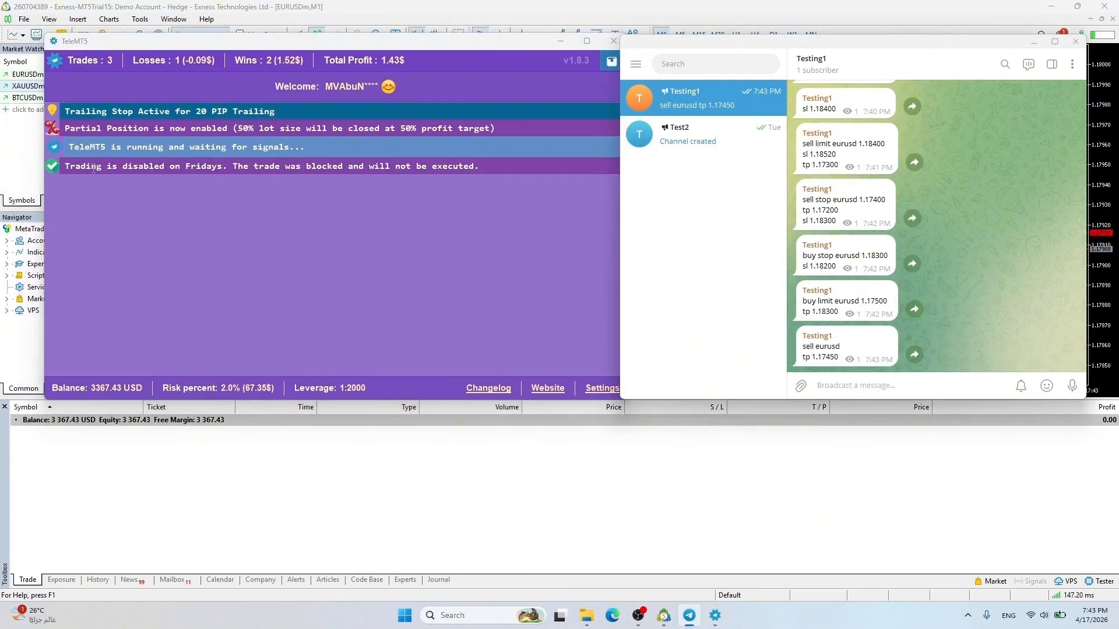
Untick 'Disable trading on Friday', save the settings and restart TeleMT5
{"action": "left_click", "coordinate": [598, 391]}
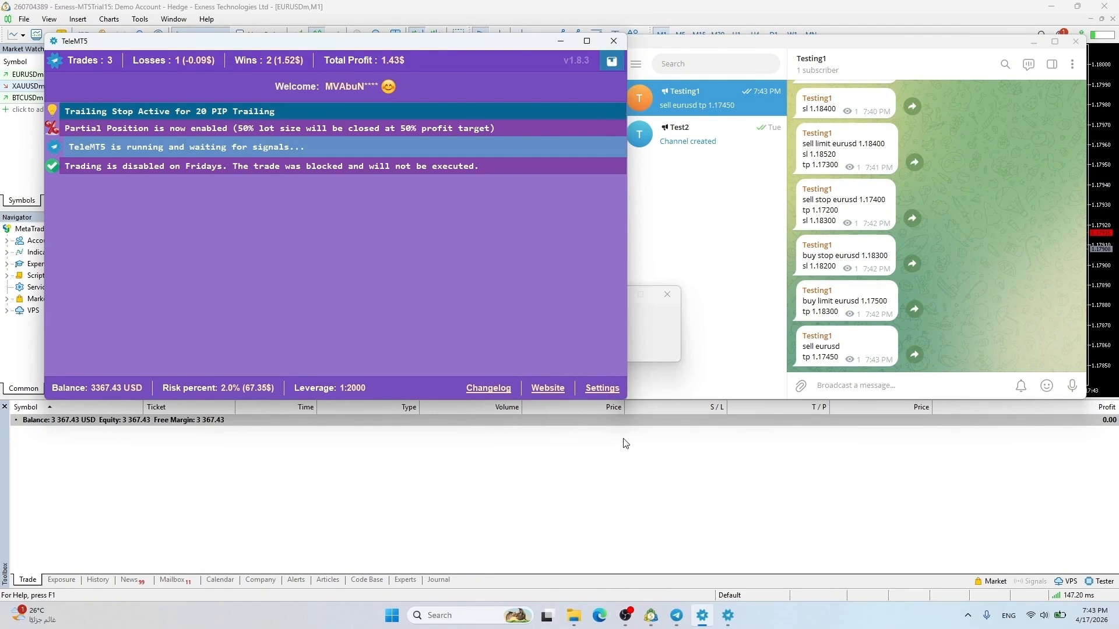
{"action": "left_click", "coordinate": [680, 219]}
{"action": "left_click", "coordinate": [606, 259]}
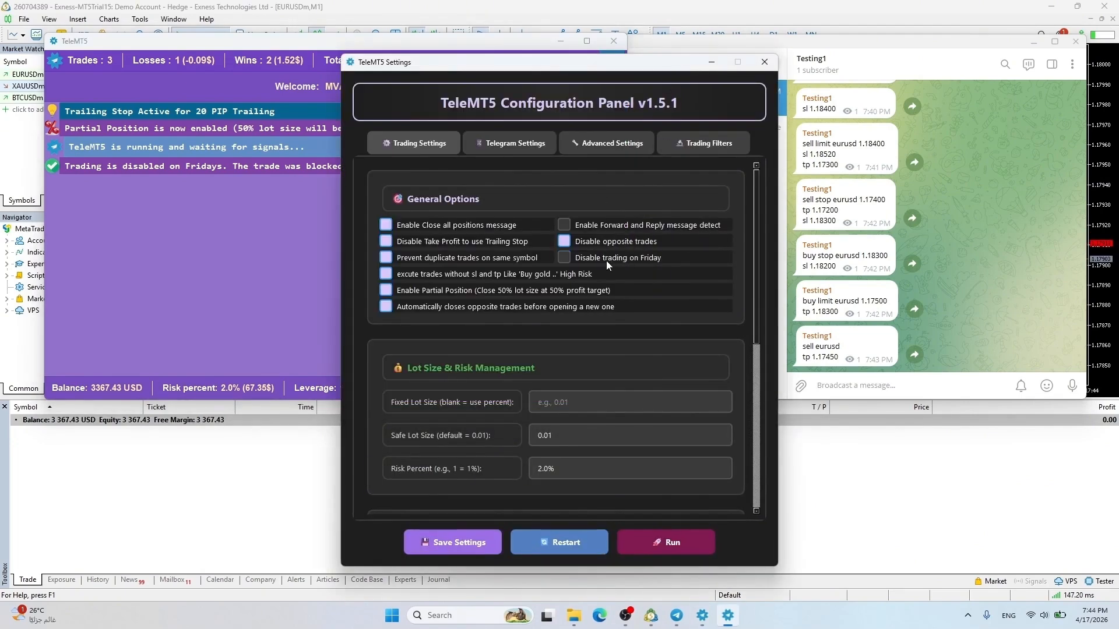
{"action": "left_click", "coordinate": [466, 546]}
{"action": "left_click", "coordinate": [607, 331]}
{"action": "left_click", "coordinate": [564, 545]}
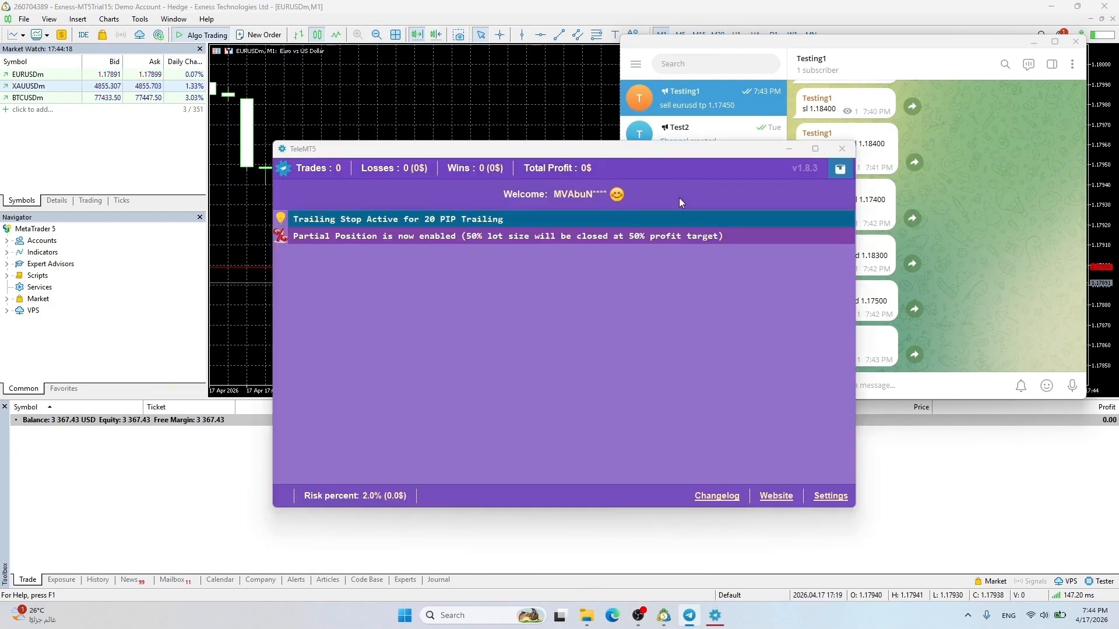
{"action": "left_click_drag", "start_coordinate": [668, 148], "coordinate": [431, 51]}
{"action": "left_click", "coordinate": [1001, 298]}
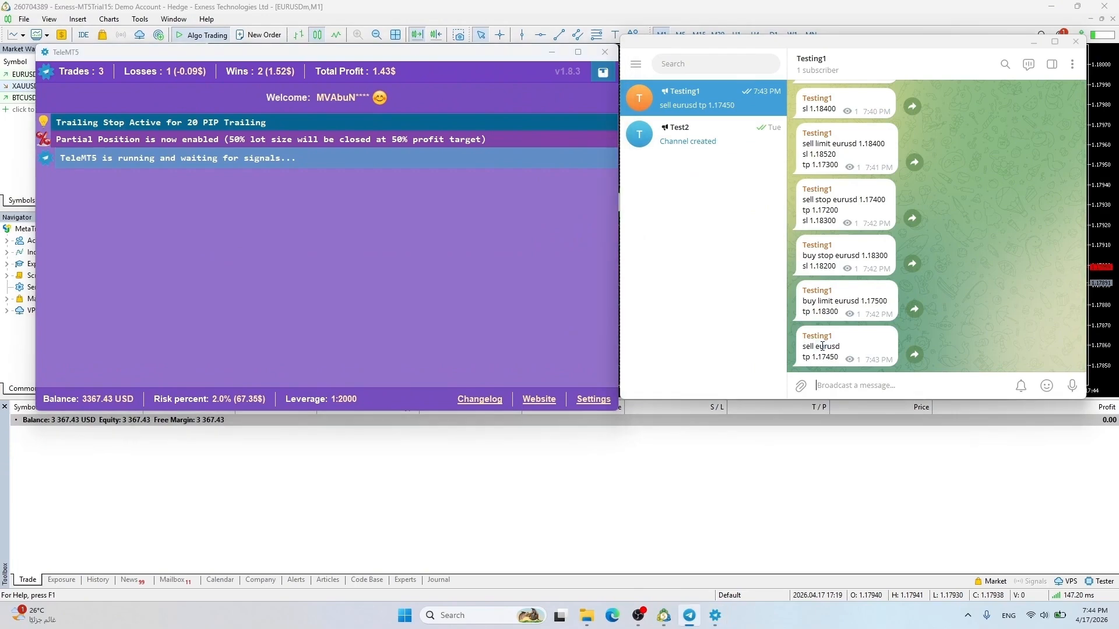
Copy and repost the 'sell eurusd / tp 1.17450' signal in the channel
{"action": "left_click_drag", "start_coordinate": [803, 343], "coordinate": [839, 357]}
{"action": "key", "text": "ctrl+c"}
{"action": "left_click", "coordinate": [849, 385]}
{"action": "key", "text": "ctrl+v"}
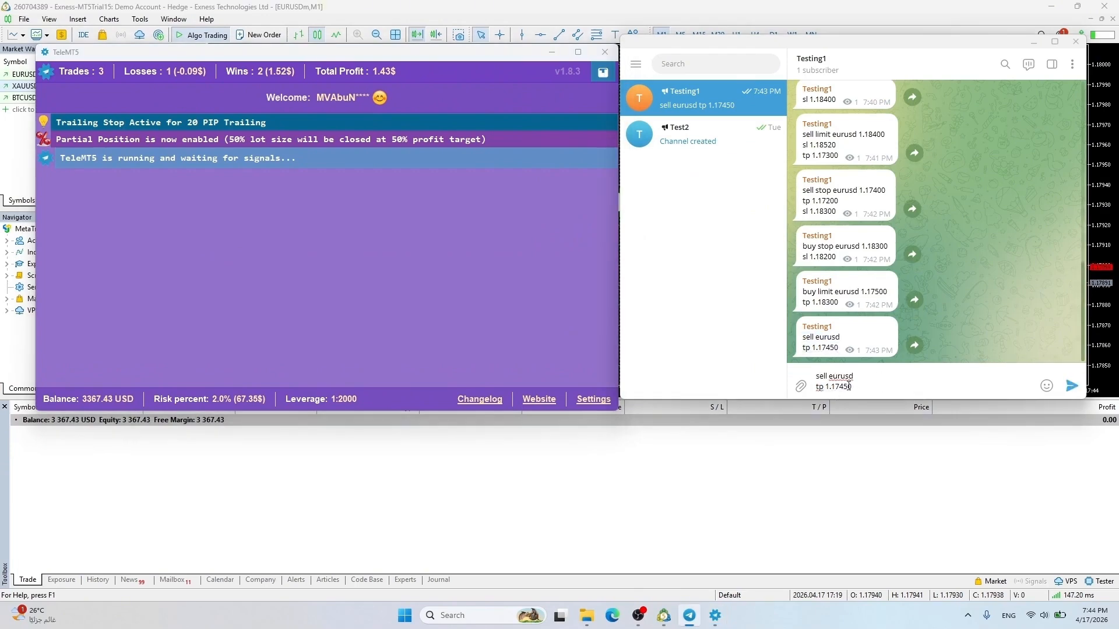
{"action": "key", "text": "Return"}
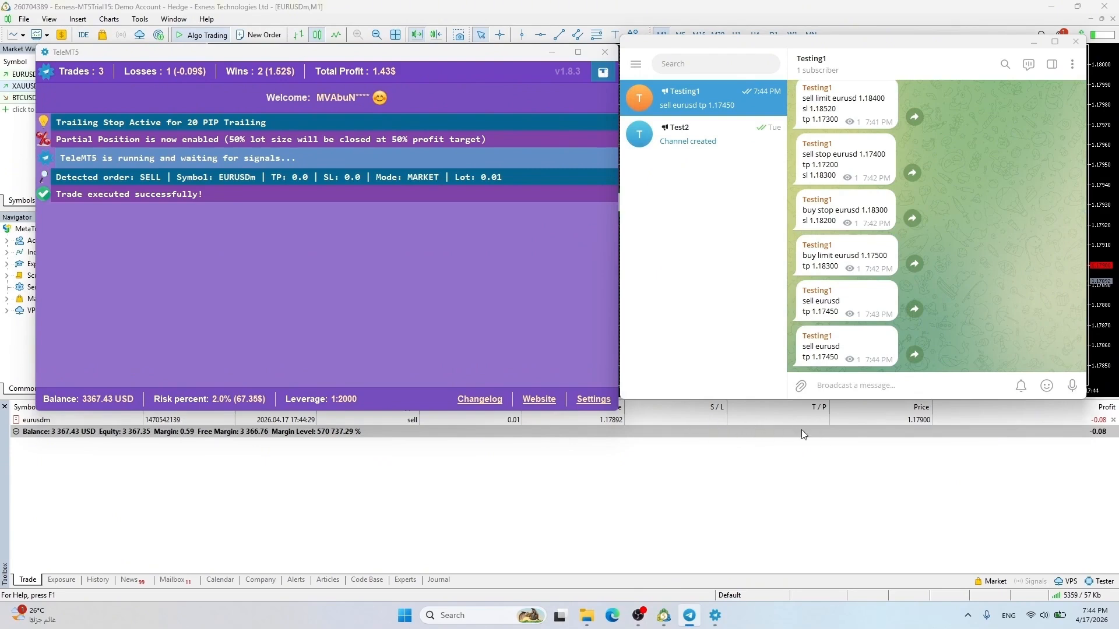
Save the current TeleMT5 settings and restart the copier
{"action": "left_click", "coordinate": [588, 400]}
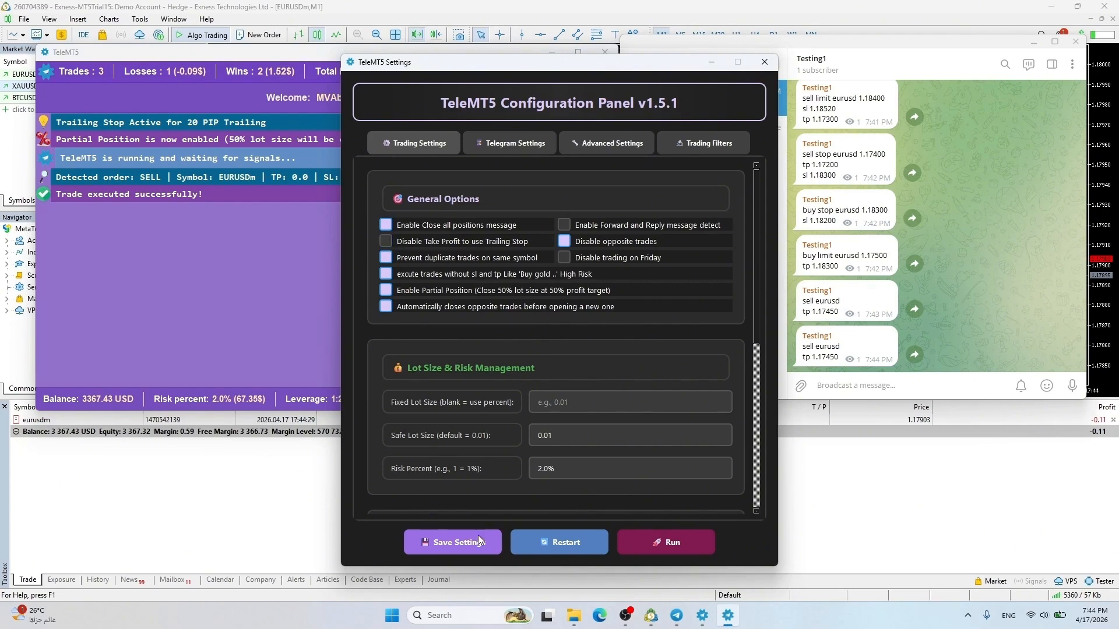
{"action": "left_click", "coordinate": [464, 543]}
{"action": "left_click", "coordinate": [565, 541]}
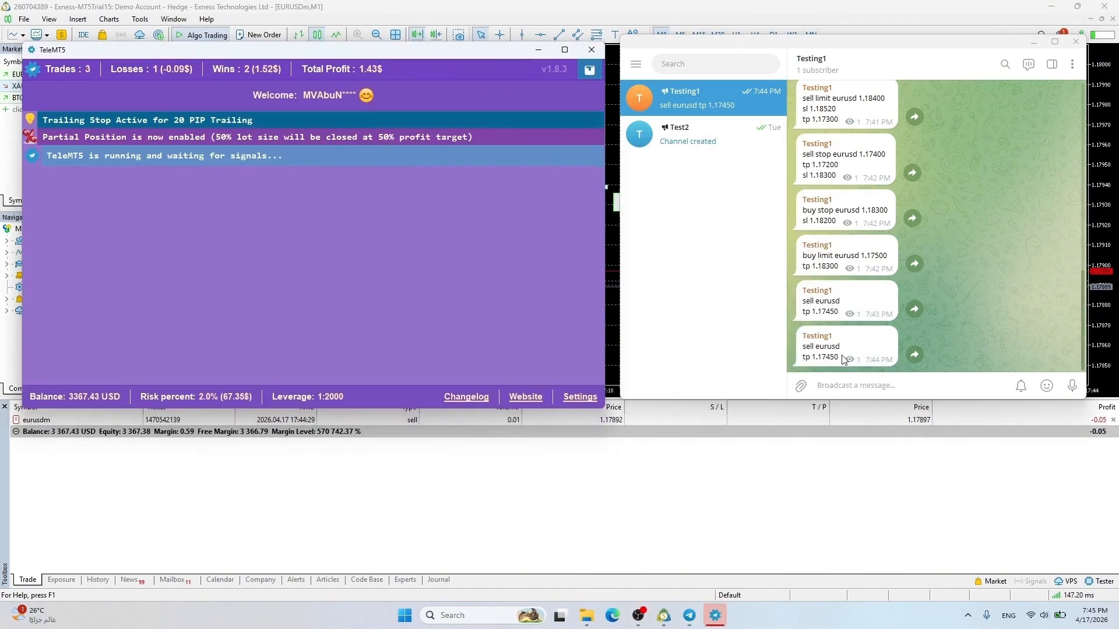
Post a 'close all' signal to close every open position
{"action": "left_click", "coordinate": [846, 384]}
{"action": "type", "text": "c"}
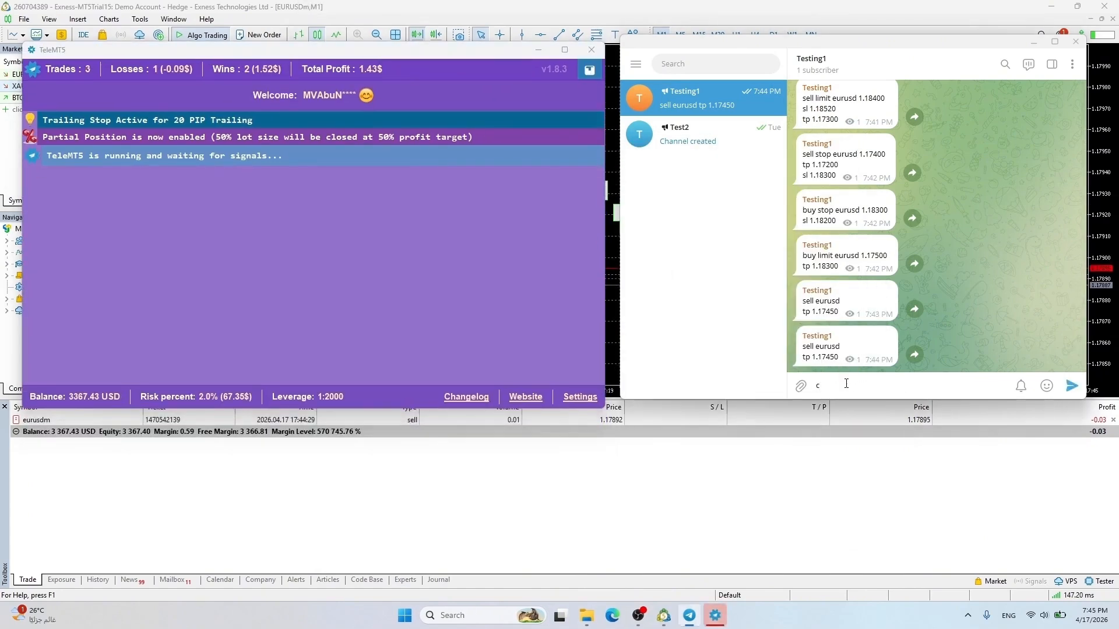
{"action": "type", "text": "lose all"}
{"action": "key", "text": "Return"}
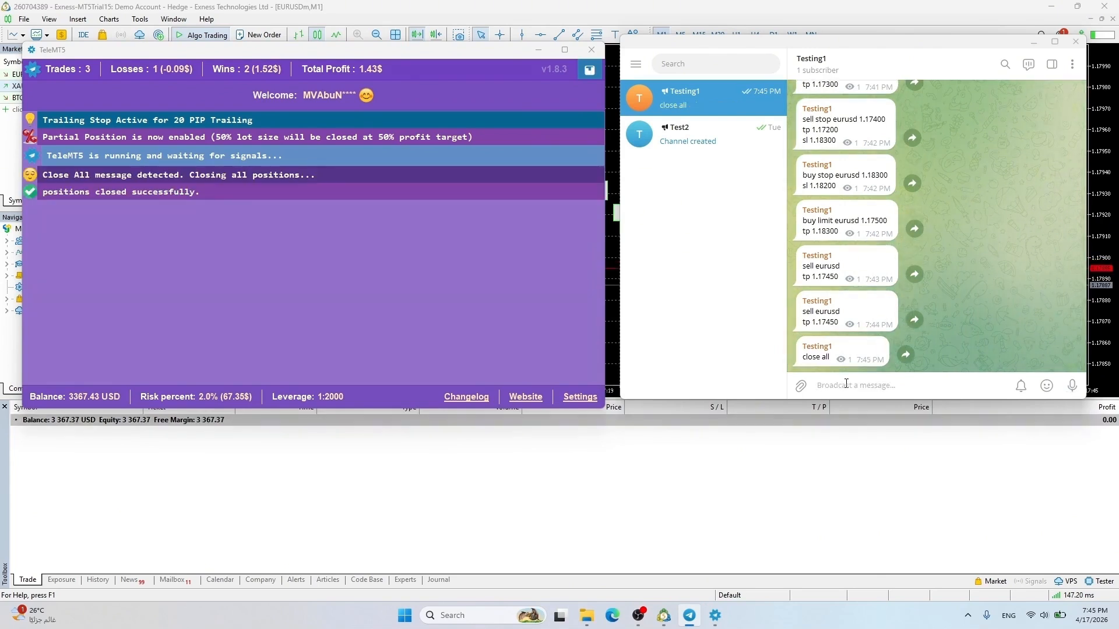
Post 'sell gold' with 'tp 4700', then update its stop loss with 'sl 4890'
{"action": "type", "text": "sell go"}
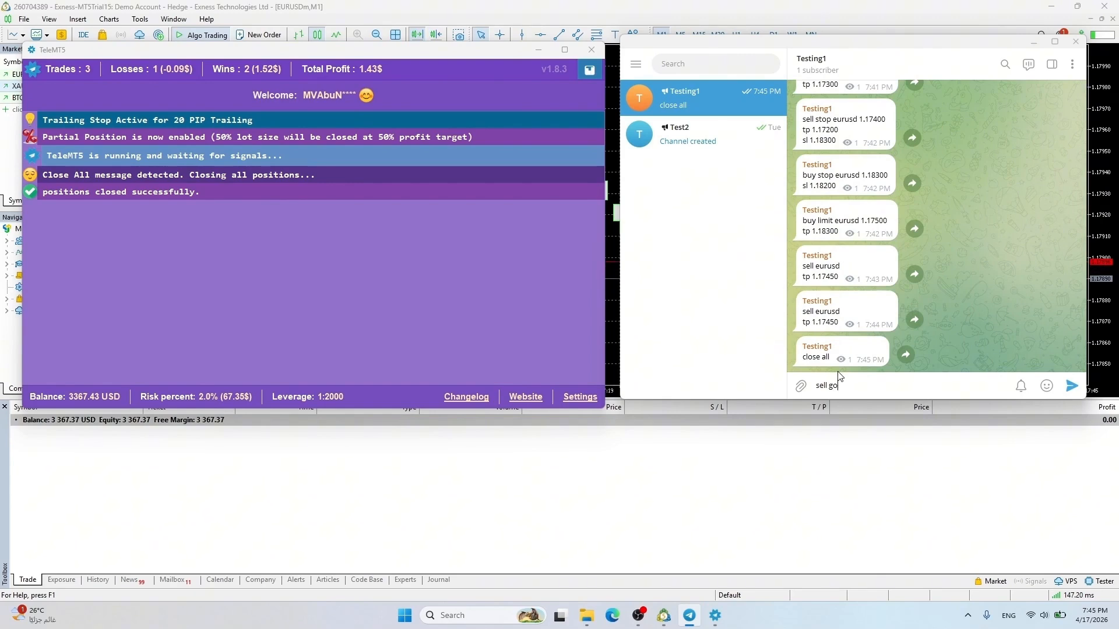
{"action": "type", "text": " gold"}
{"action": "key", "text": "shift+Return"}
{"action": "type", "text": "t"}
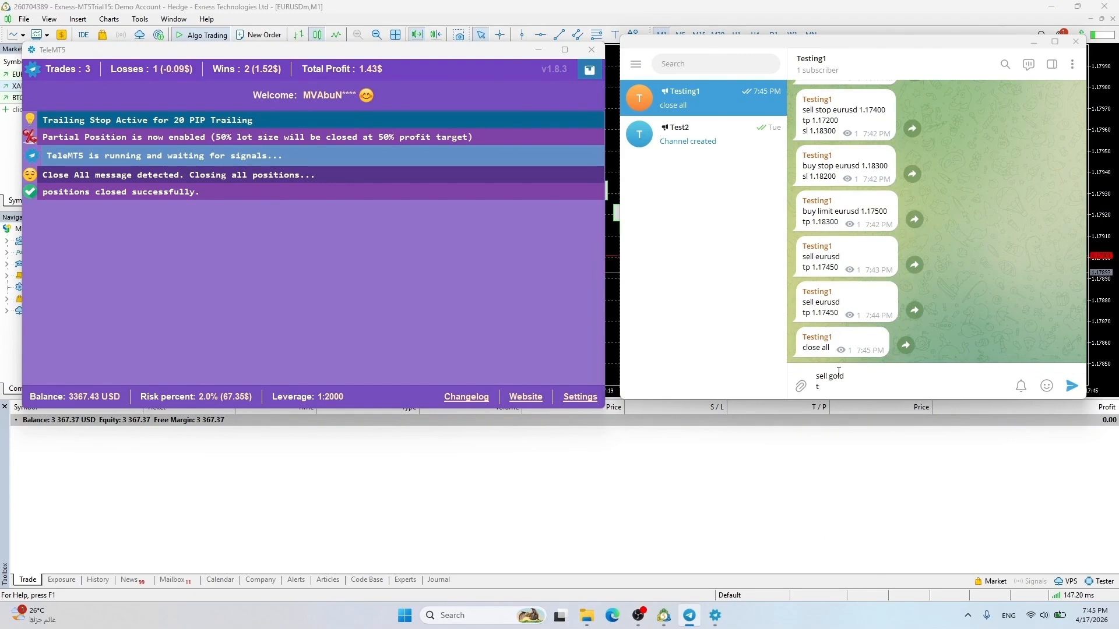
{"action": "type", "text": "p 4700"}
{"action": "key", "text": "Return"}
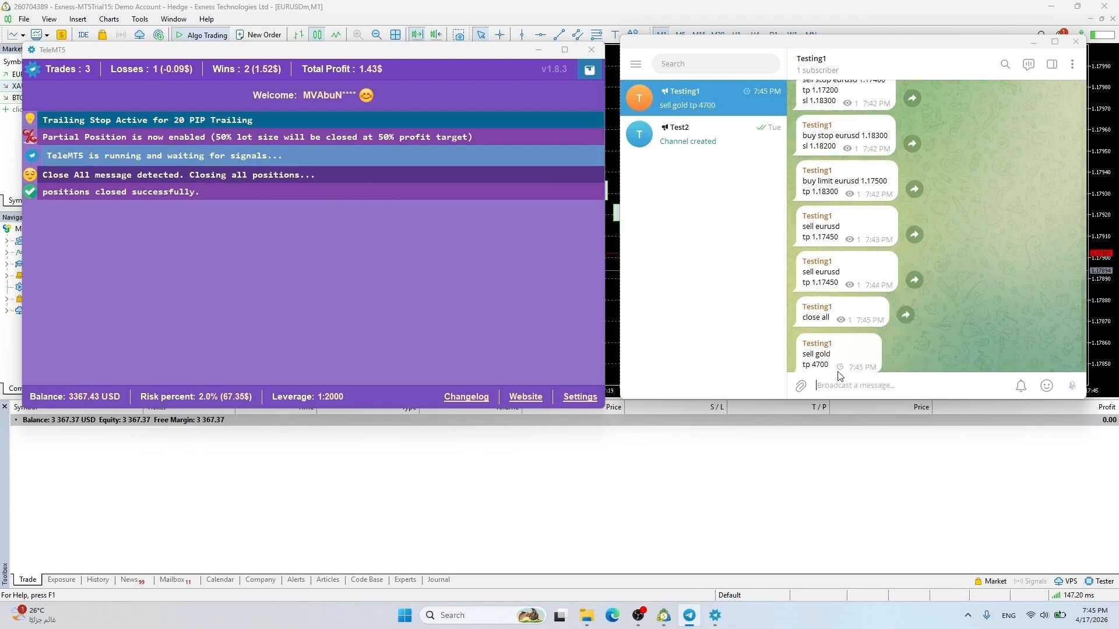
{"action": "type", "text": "sl 4890"}
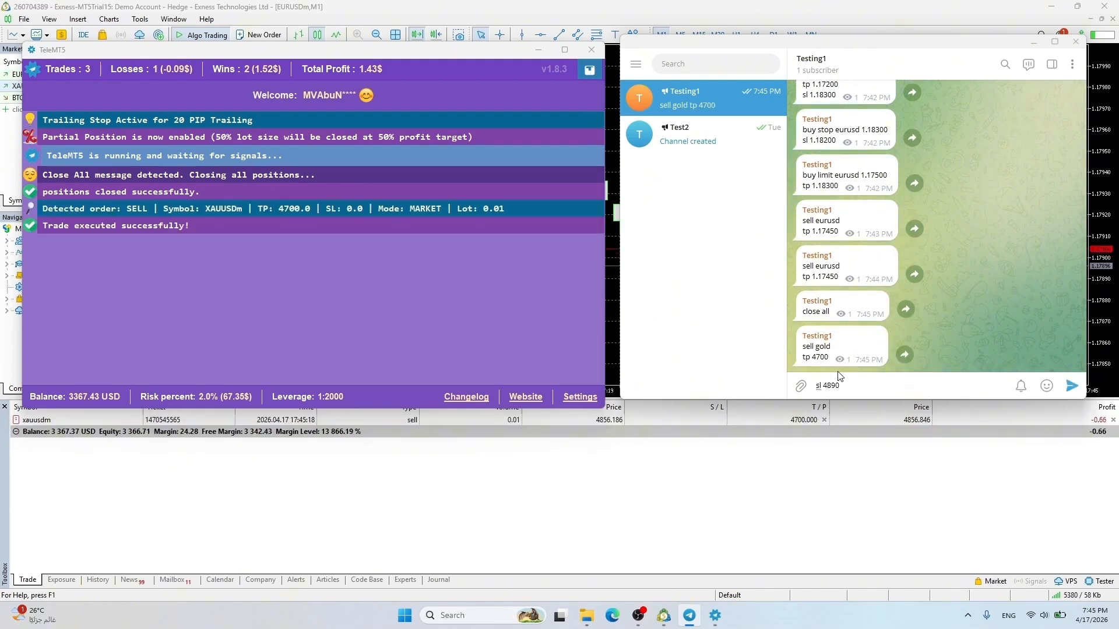
{"action": "key", "text": "Return"}
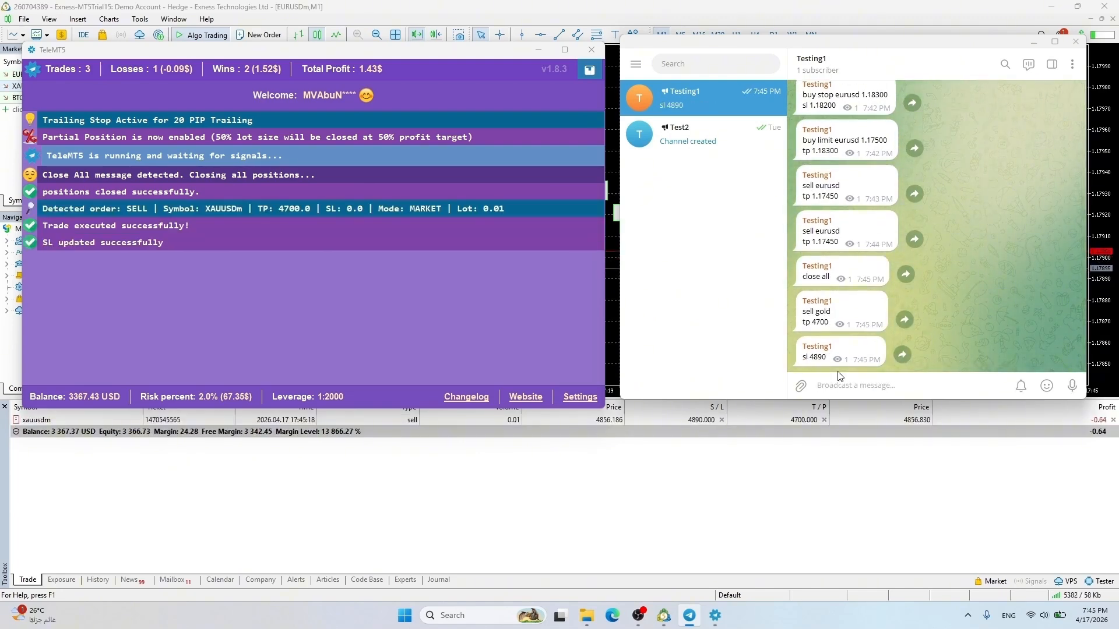
Post a 'buy gold' signal with 'sl 4700'
{"action": "type", "text": "buy gold"}
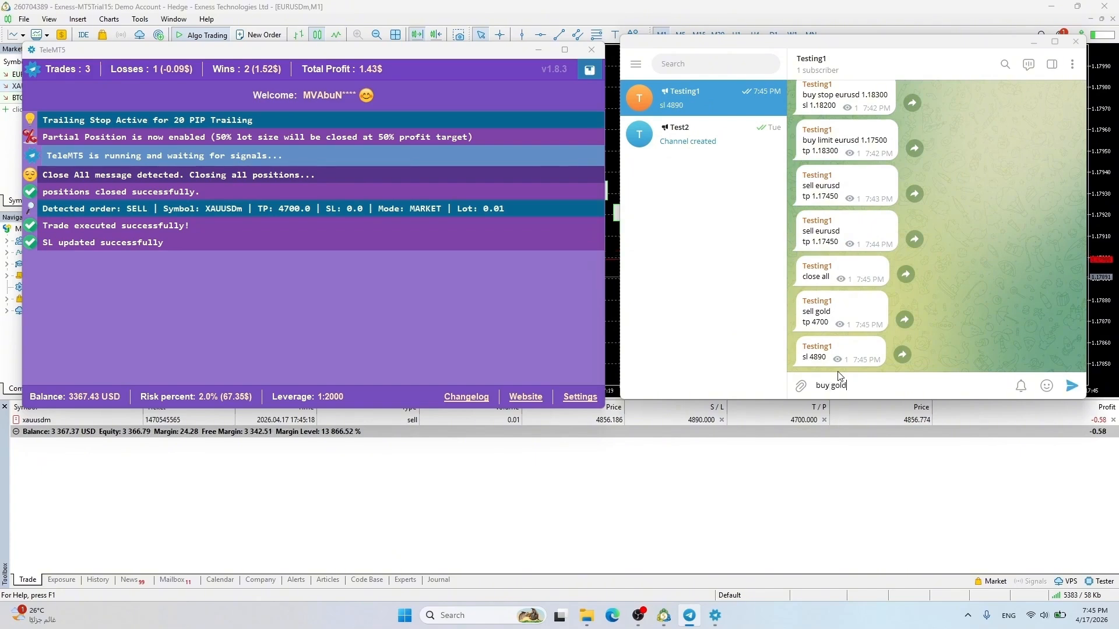
{"action": "key", "text": "shift+Return"}
{"action": "type", "text": "sl 4700"}
{"action": "key", "text": "Return"}
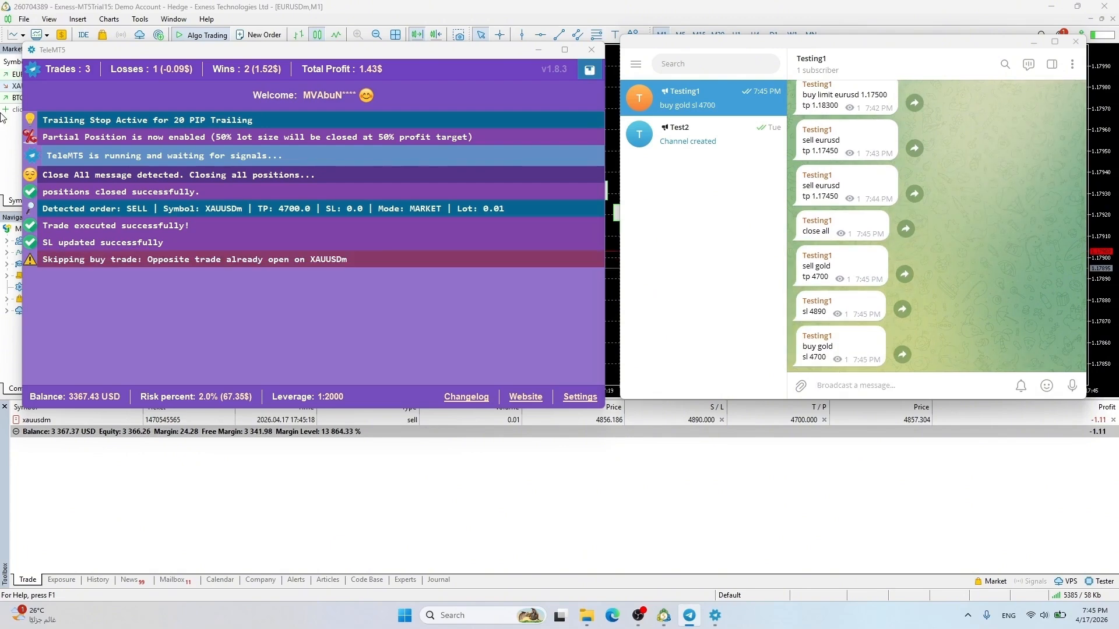
Untick 'Disable opposite trades', save the settings and restart TeleMT5
{"action": "left_click", "coordinate": [578, 398]}
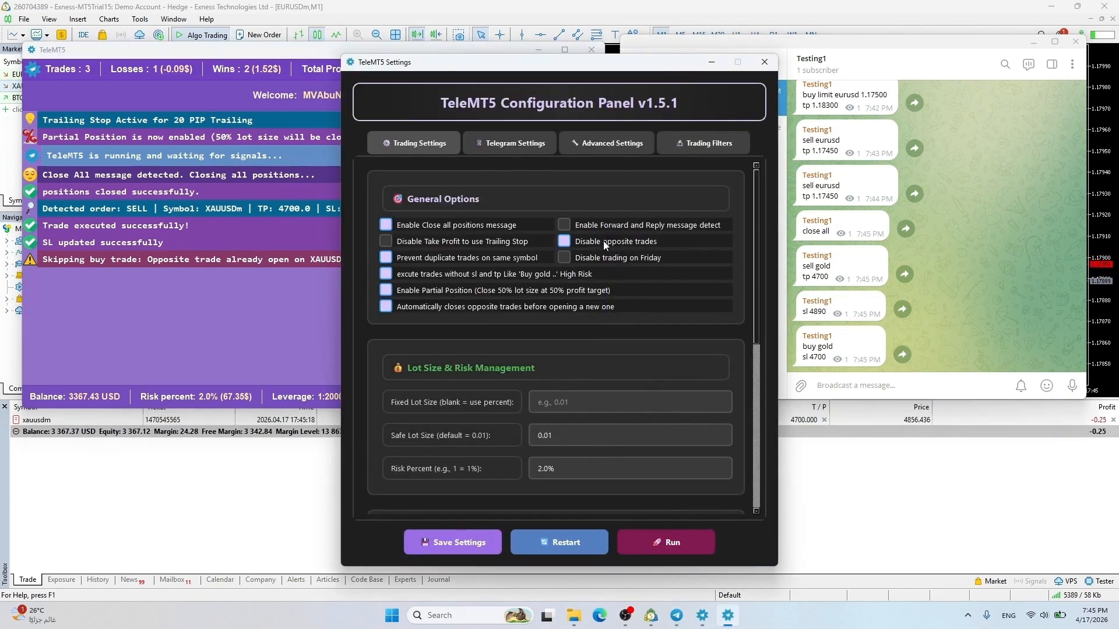
{"action": "left_click", "coordinate": [600, 242]}
{"action": "left_click", "coordinate": [462, 544]}
{"action": "key", "text": "Return"}
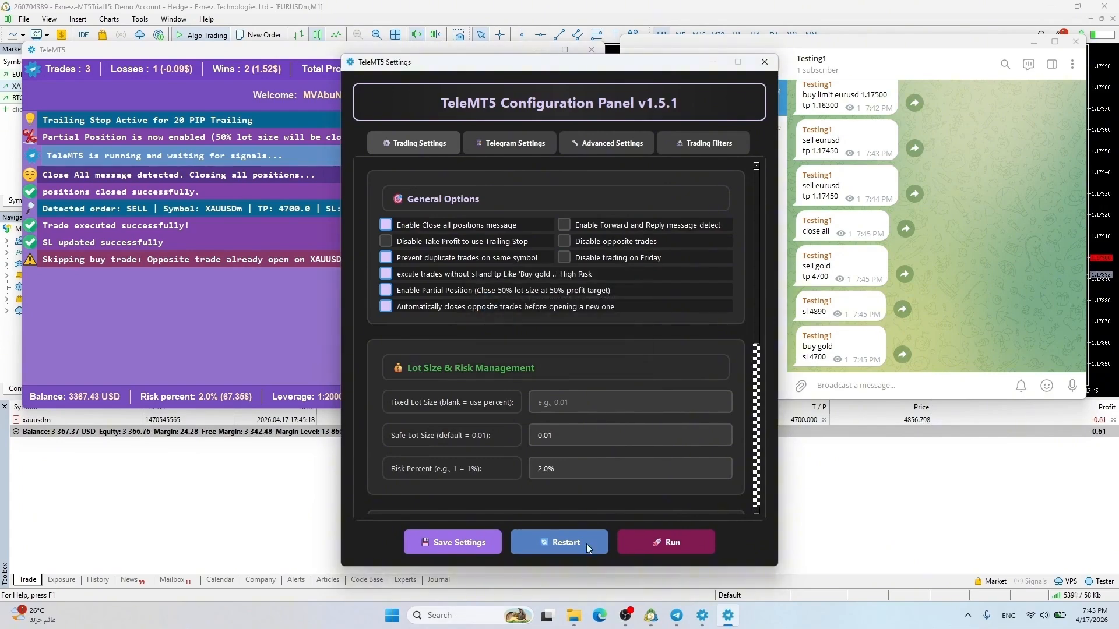
{"action": "left_click", "coordinate": [586, 544]}
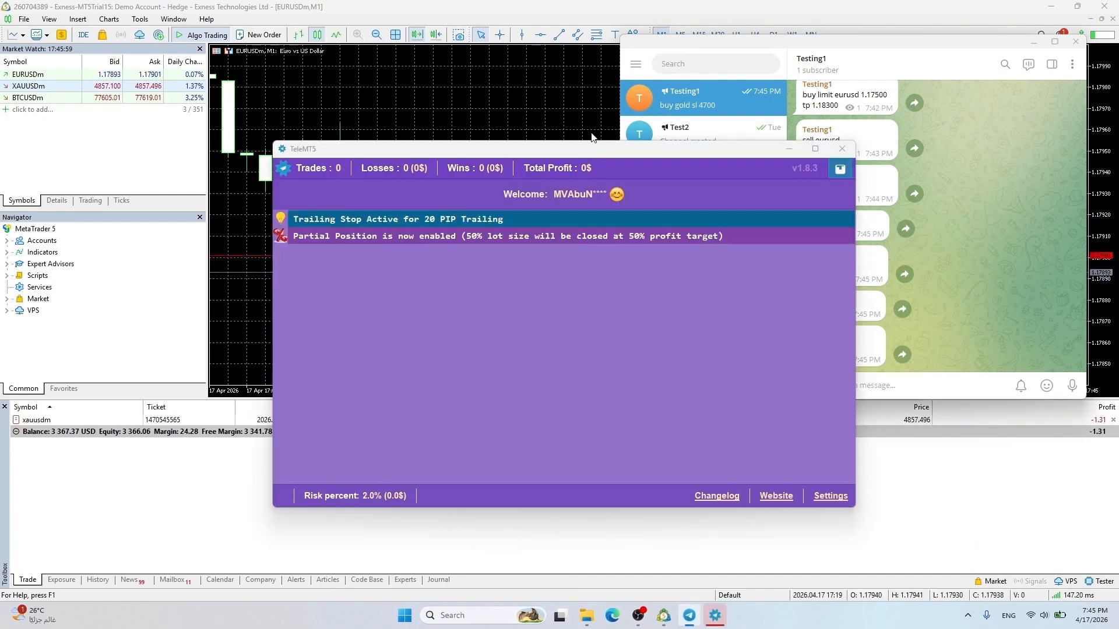
{"action": "left_click_drag", "start_coordinate": [597, 151], "coordinate": [349, 21]}
{"action": "left_click_drag", "start_coordinate": [803, 346], "coordinate": [827, 357]}
{"action": "key", "text": "ctrl+c"}
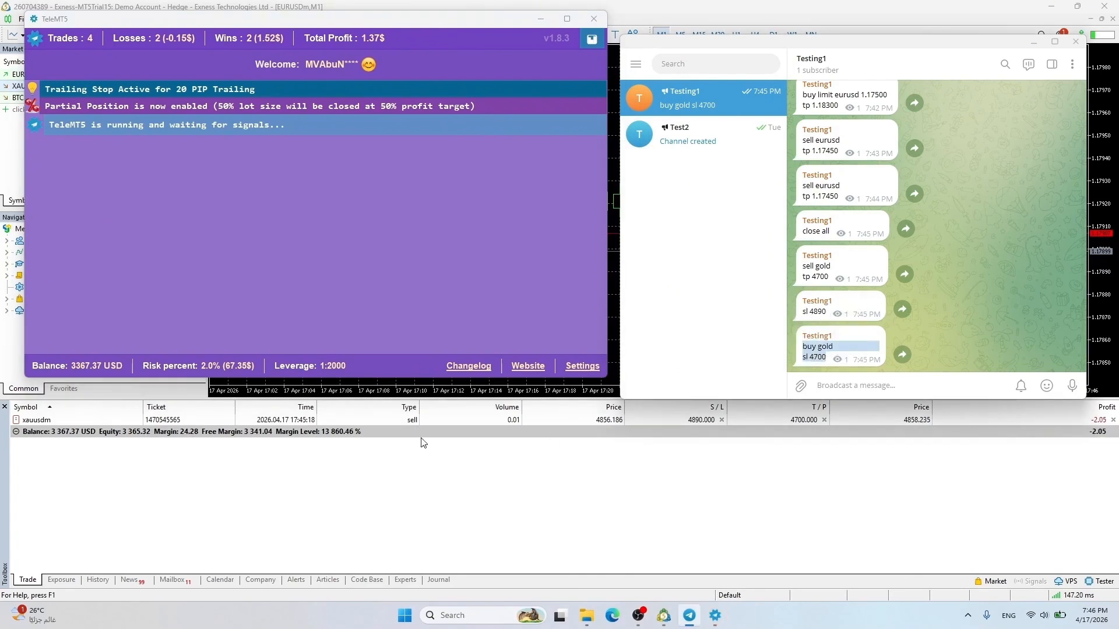
Resend the copied 'buy gold' signal to the channel
{"action": "left_click", "coordinate": [842, 387]}
{"action": "key", "text": "ctrl+v"}
{"action": "key", "text": "Return"}
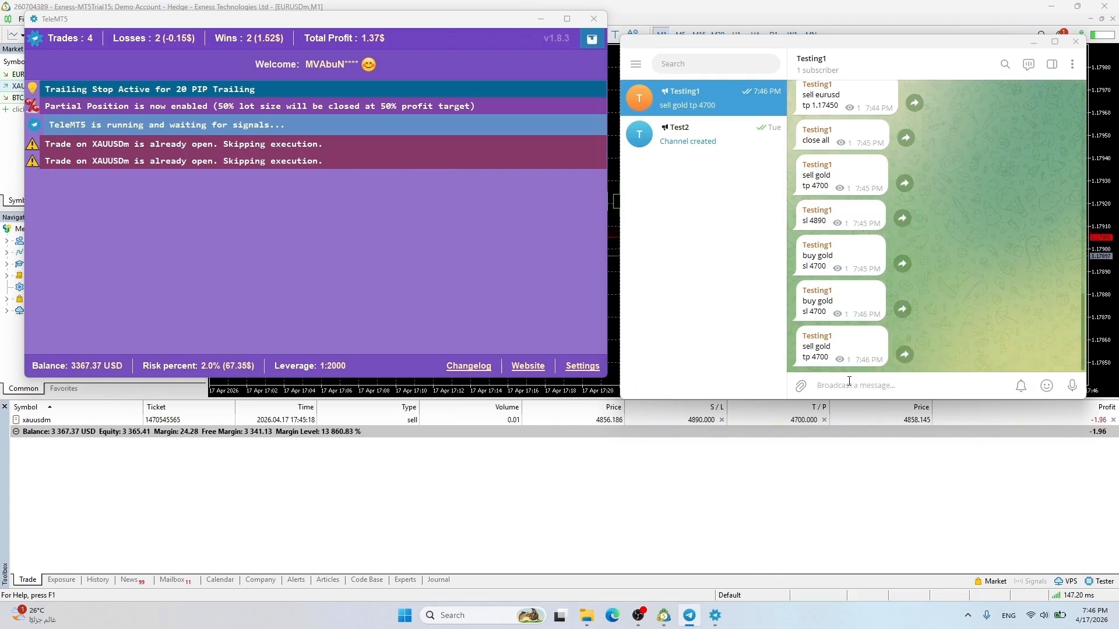
Untick 'Prevent duplicate trades', save the settings and restart TeleMT5
{"action": "left_click", "coordinate": [589, 369]}
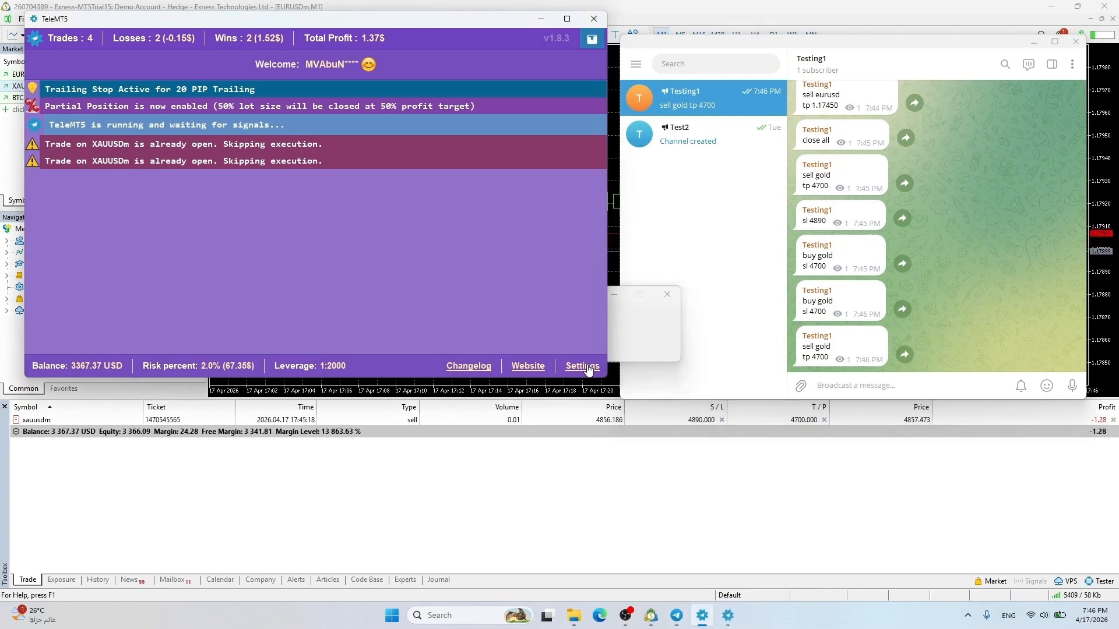
{"action": "left_click", "coordinate": [386, 257]}
{"action": "left_click", "coordinate": [467, 542]}
{"action": "left_click", "coordinate": [606, 328]}
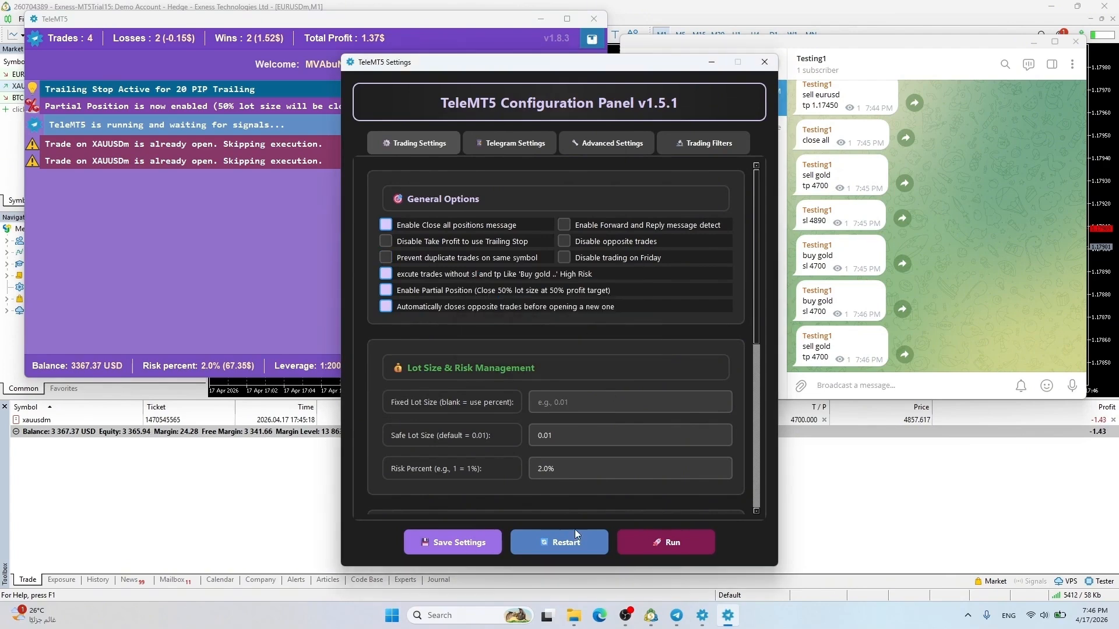
{"action": "left_click", "coordinate": [576, 546]}
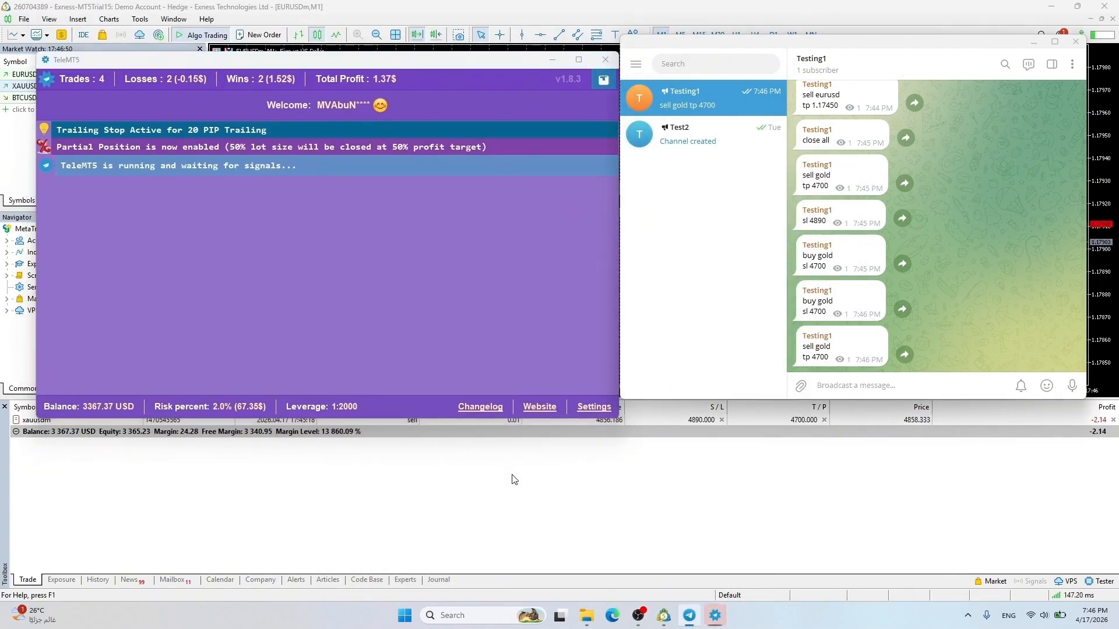
{"action": "left_click_drag", "start_coordinate": [514, 63], "coordinate": [502, 33]}
Copy and resend the 'sell gold / tp 4700' signal
{"action": "left_click_drag", "start_coordinate": [802, 346], "coordinate": [825, 356]}
{"action": "key", "text": "ctrl+c"}
{"action": "left_click", "coordinate": [828, 384]}
{"action": "key", "text": "ctrl+v"}
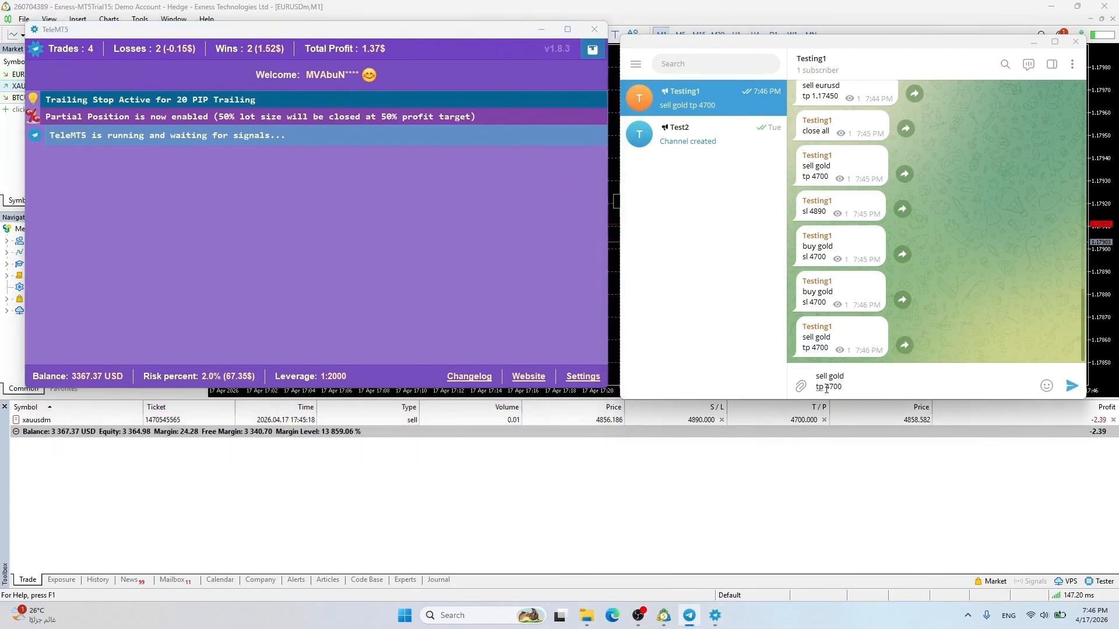
{"action": "key", "text": "Return"}
Resend the 'buy gold / sl 4700' signal and check TeleMT5's result
{"action": "left_click_drag", "start_coordinate": [803, 255], "coordinate": [818, 263]}
{"action": "left_click", "coordinate": [846, 383]}
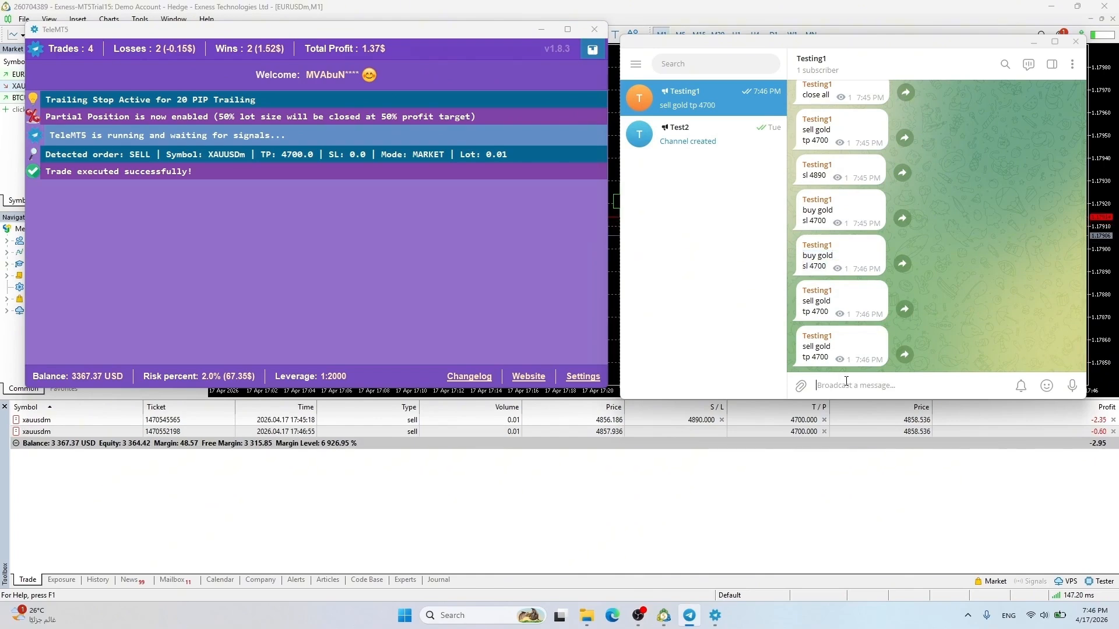
{"action": "key", "text": "ctrl+v"}
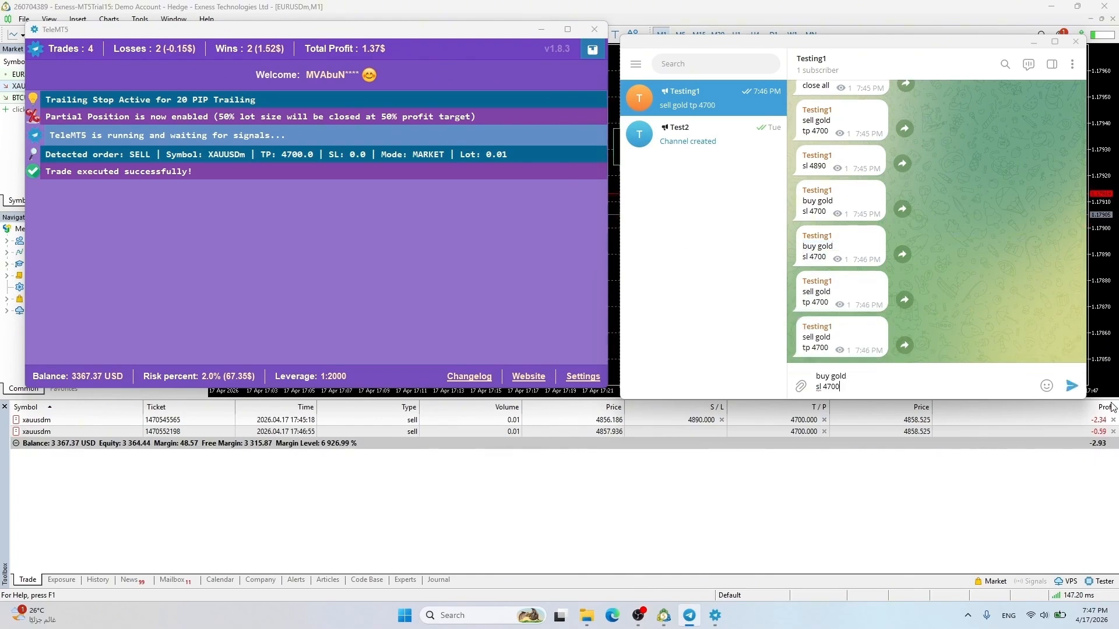
{"action": "left_click", "coordinate": [1072, 387]}
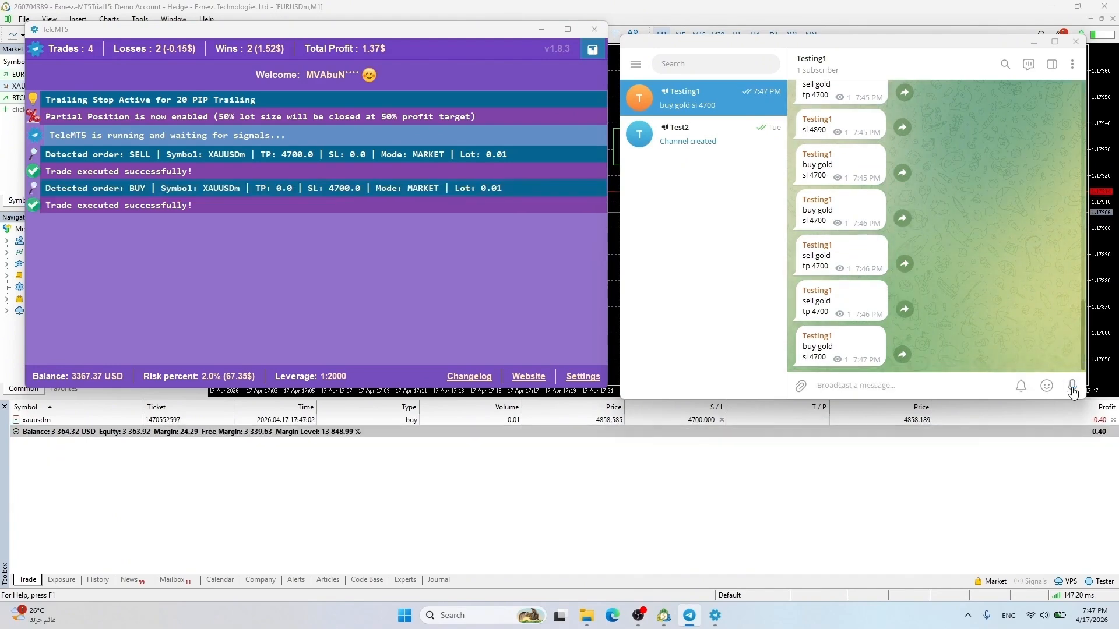
{"action": "left_click", "coordinate": [594, 379]}
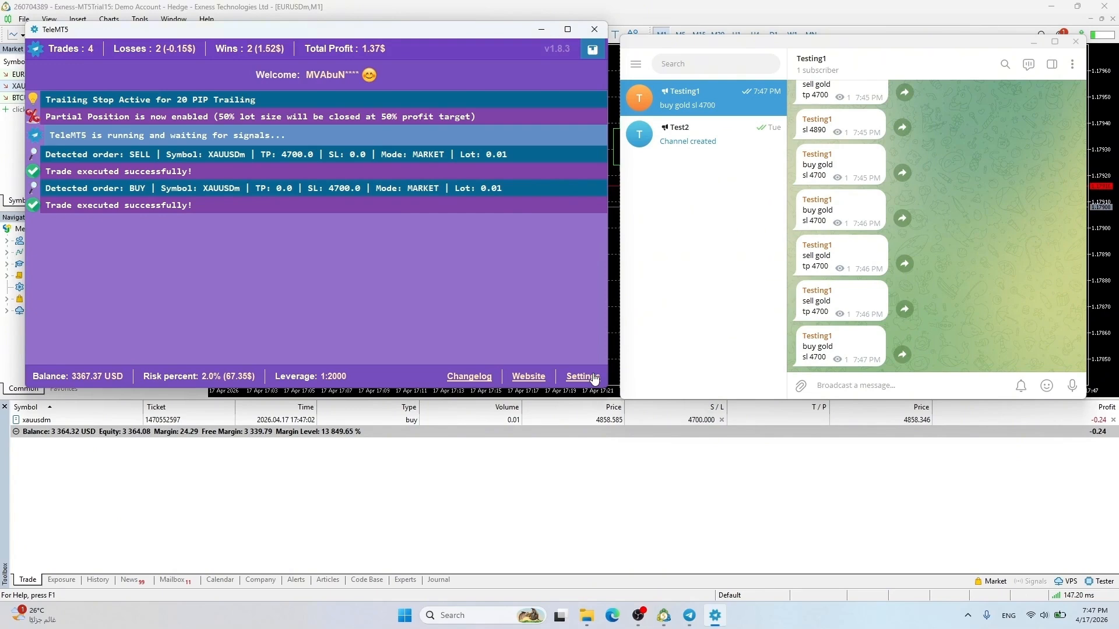
{"action": "left_click", "coordinate": [594, 379]}
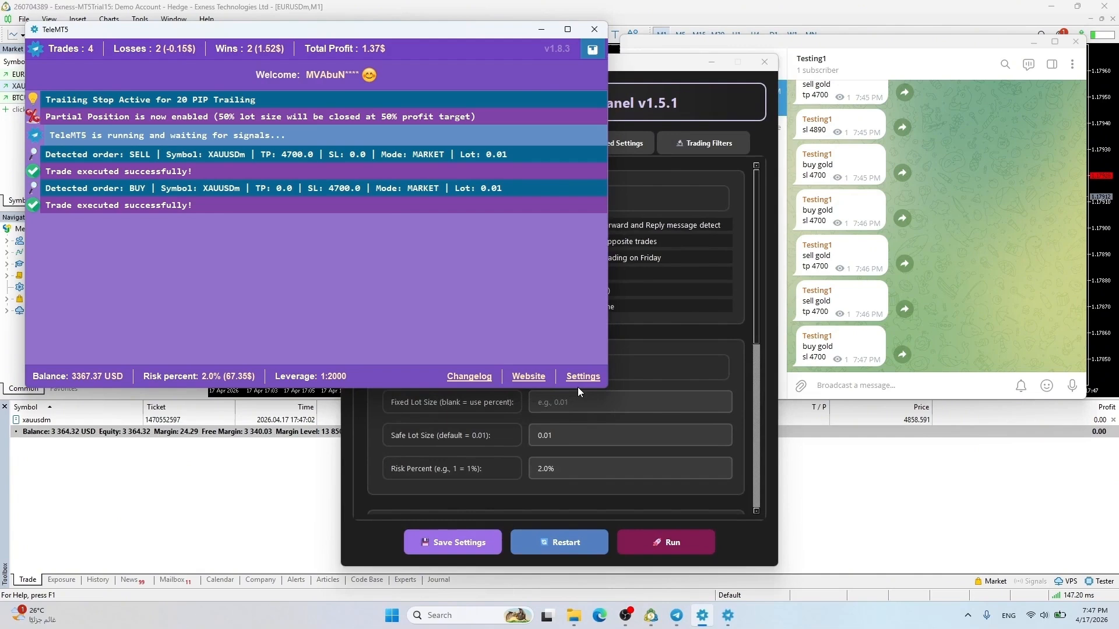
Turn off auto-closing of opposite trades, save the settings and restart TeleMT5
{"action": "left_click", "coordinate": [741, 338]}
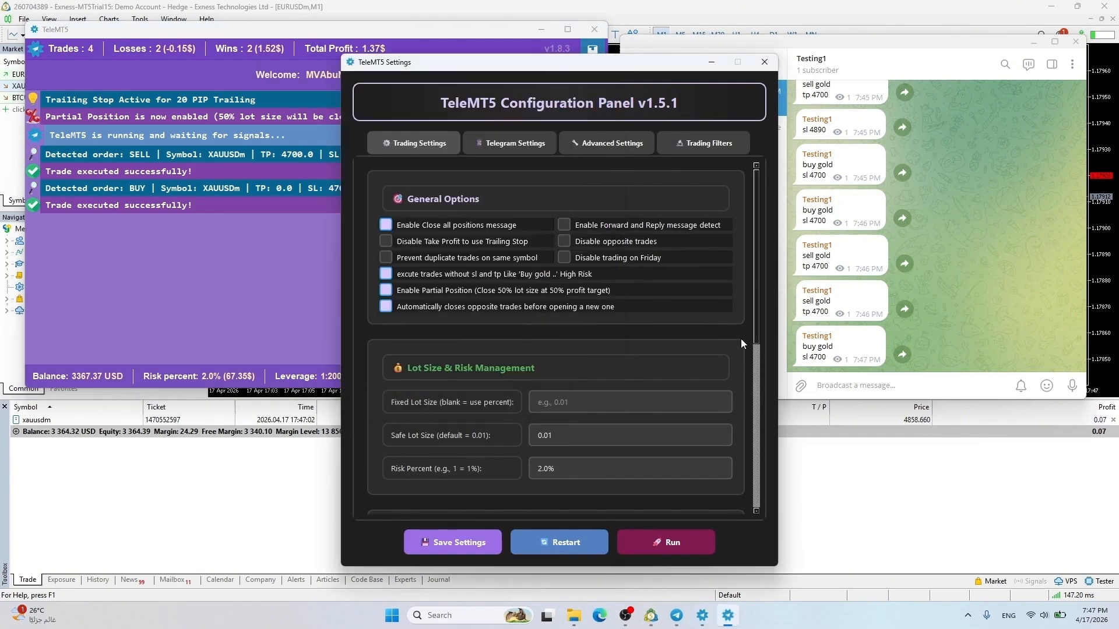
{"action": "left_click", "coordinate": [410, 305]}
{"action": "left_click", "coordinate": [465, 539]}
{"action": "left_click", "coordinate": [610, 330]}
{"action": "left_click", "coordinate": [560, 547]}
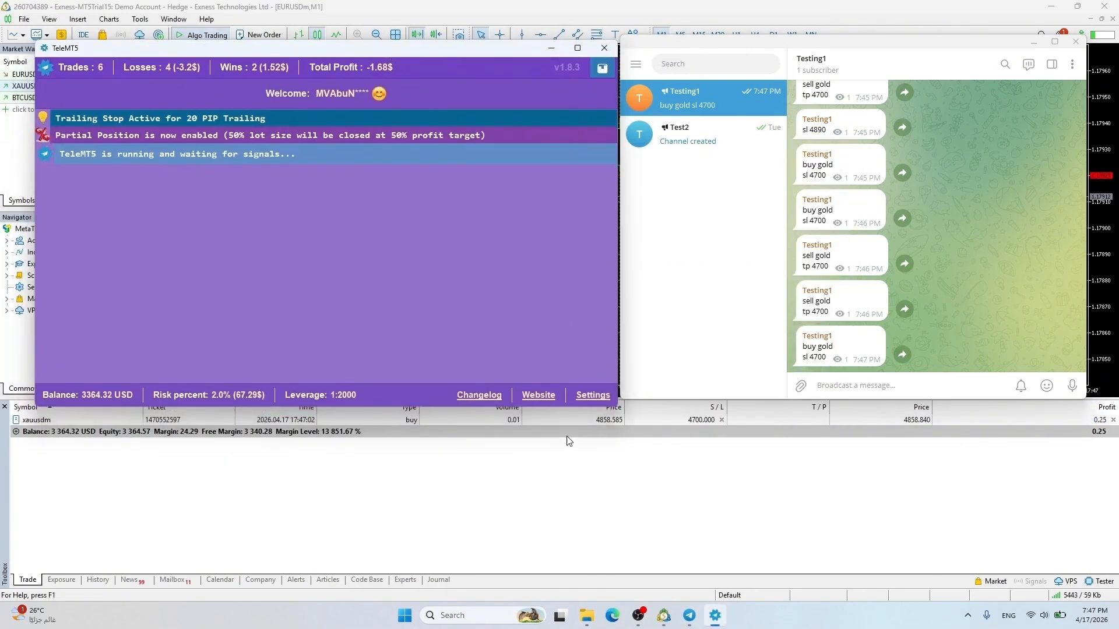
Repost the 'sell gold tp 4700' signal, then send a bare 'buy gold' signal
{"action": "left_click_drag", "start_coordinate": [803, 300], "coordinate": [831, 314]}
{"action": "key", "text": "ctrl+c"}
{"action": "left_click", "coordinate": [822, 385]}
{"action": "key", "text": "ctrl+v"}
{"action": "key", "text": "Return"}
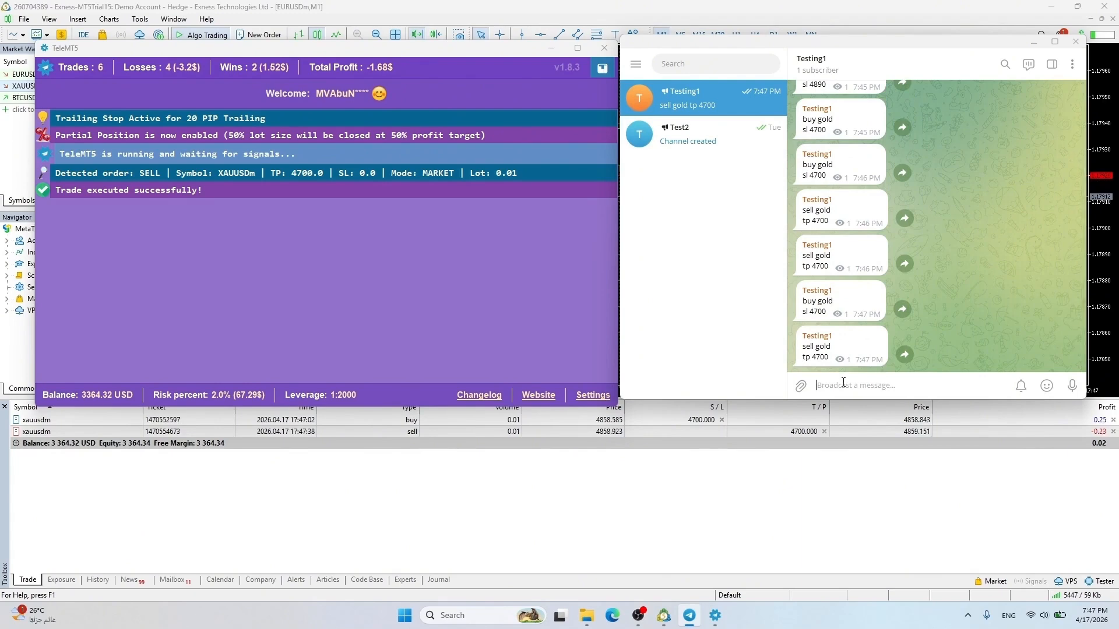
{"action": "type", "text": "buy gol"}
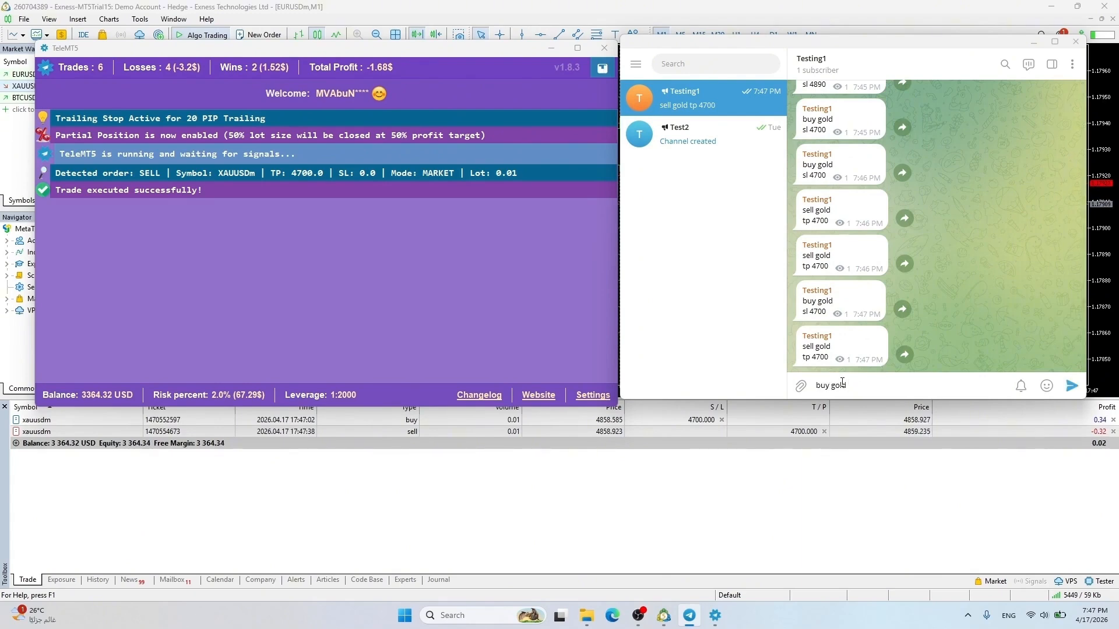
{"action": "type", "text": "d ???"}
{"action": "key", "text": "BackSpace"}
{"action": "key", "text": "BackSpace"}
{"action": "key", "text": "BackSpace"}
{"action": "key", "text": "BackSpace"}
{"action": "key", "text": "Return"}
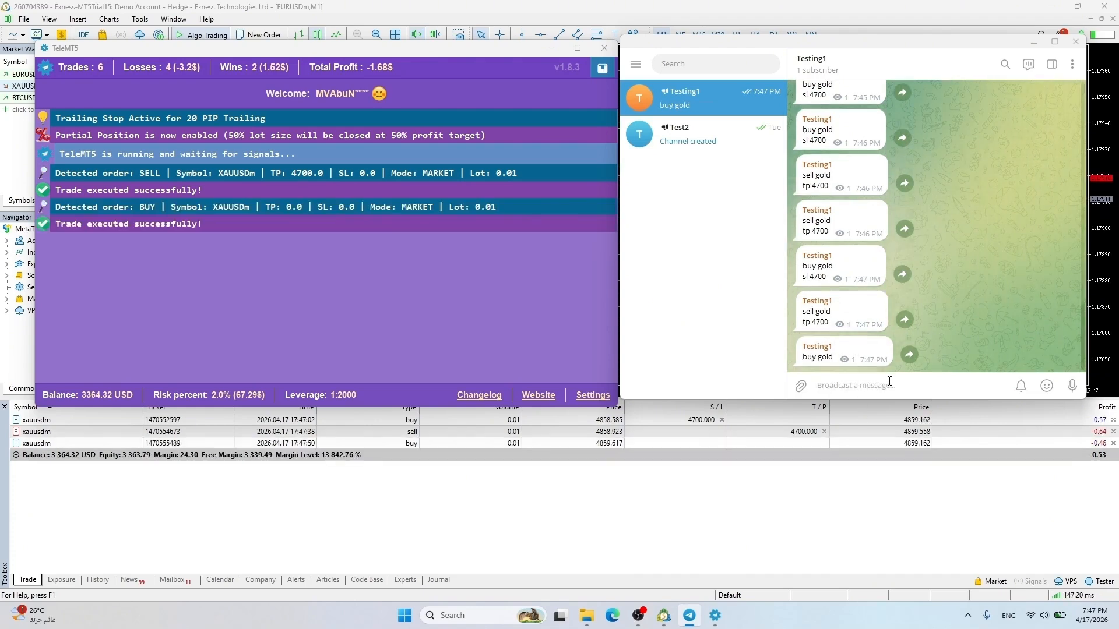
Disable trading without SL/TP, clear the Advanced Trailing Stop value, then save and restart TeleMT5
{"action": "left_click", "coordinate": [588, 396]}
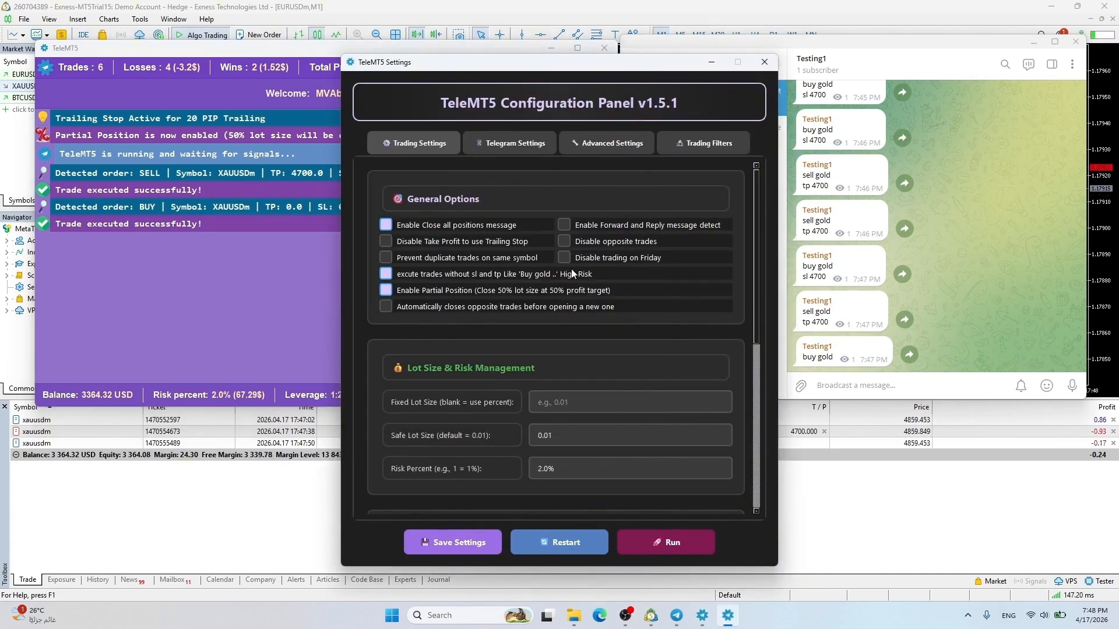
{"action": "left_click", "coordinate": [386, 273]}
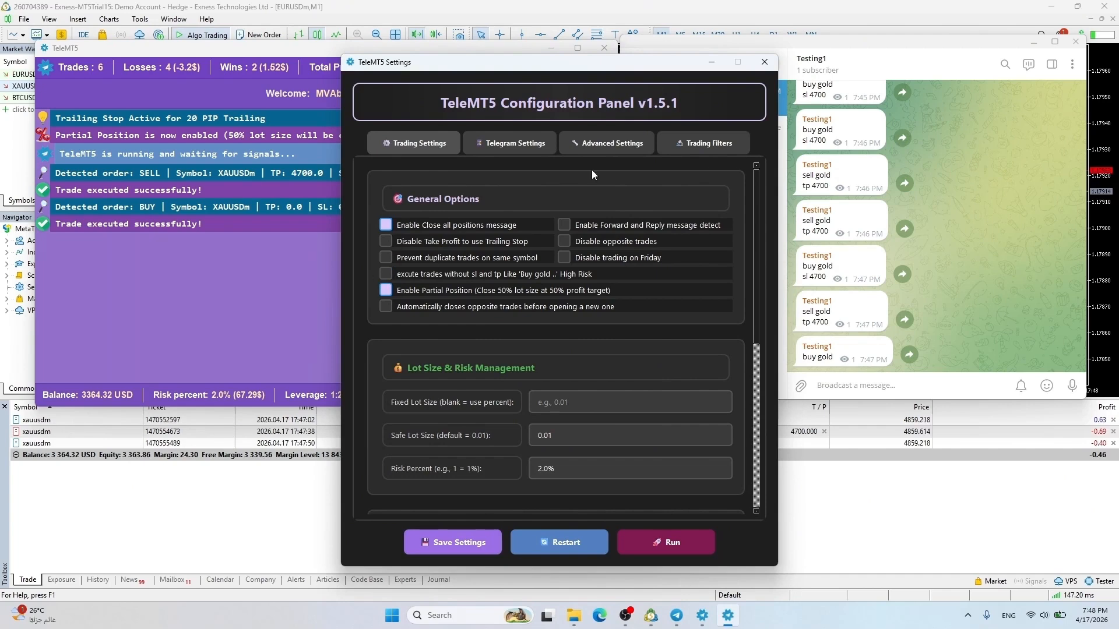
{"action": "left_click", "coordinate": [596, 145]}
{"action": "left_click_drag", "start_coordinate": [541, 300], "coordinate": [407, 306]}
{"action": "key", "text": "BackSpace"}
{"action": "left_click", "coordinate": [412, 140]}
{"action": "left_click", "coordinate": [461, 543]}
{"action": "left_click", "coordinate": [595, 331]}
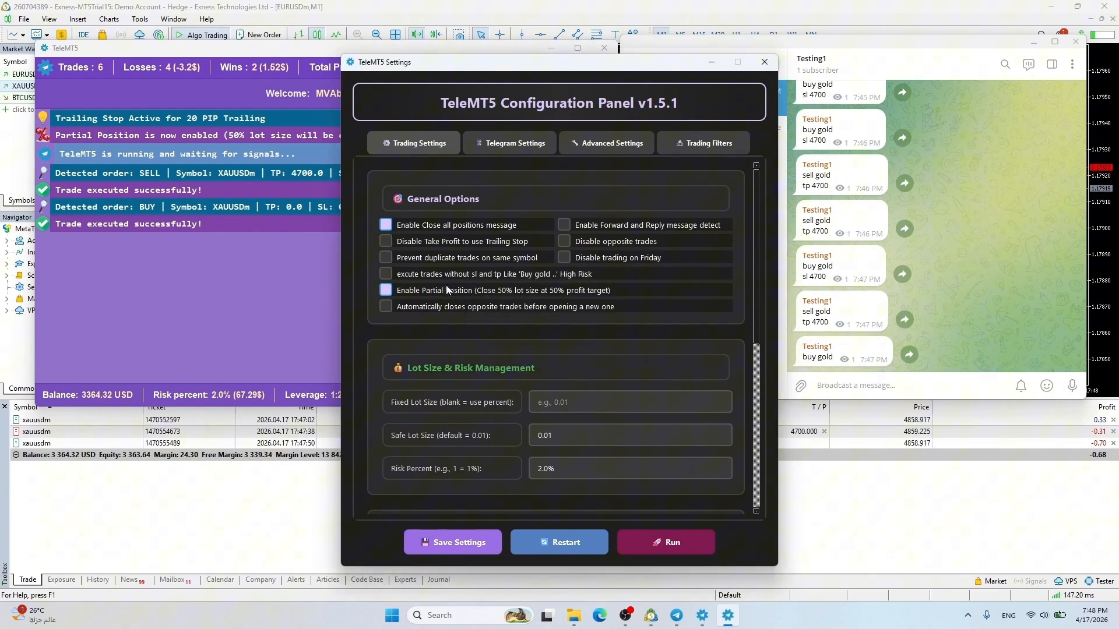
{"action": "left_click", "coordinate": [572, 545]}
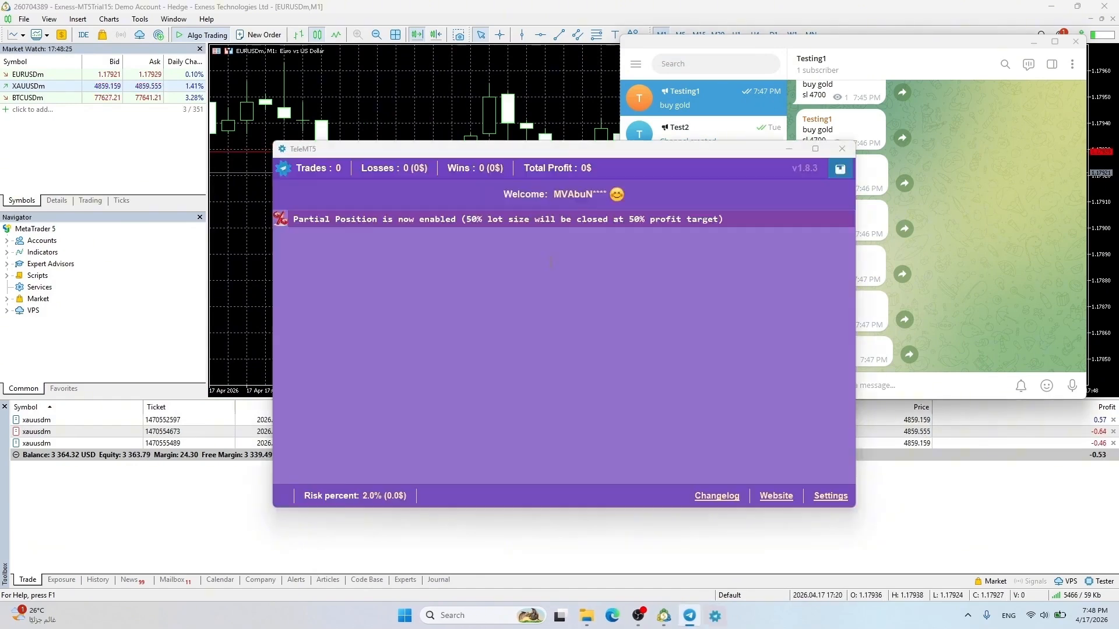
{"action": "left_click_drag", "start_coordinate": [561, 152], "coordinate": [321, 32]}
{"action": "left_click", "coordinate": [854, 383]}
Post 'close all' in the Telegram channel
{"action": "type", "text": "close all"}
{"action": "key", "text": "Return"}
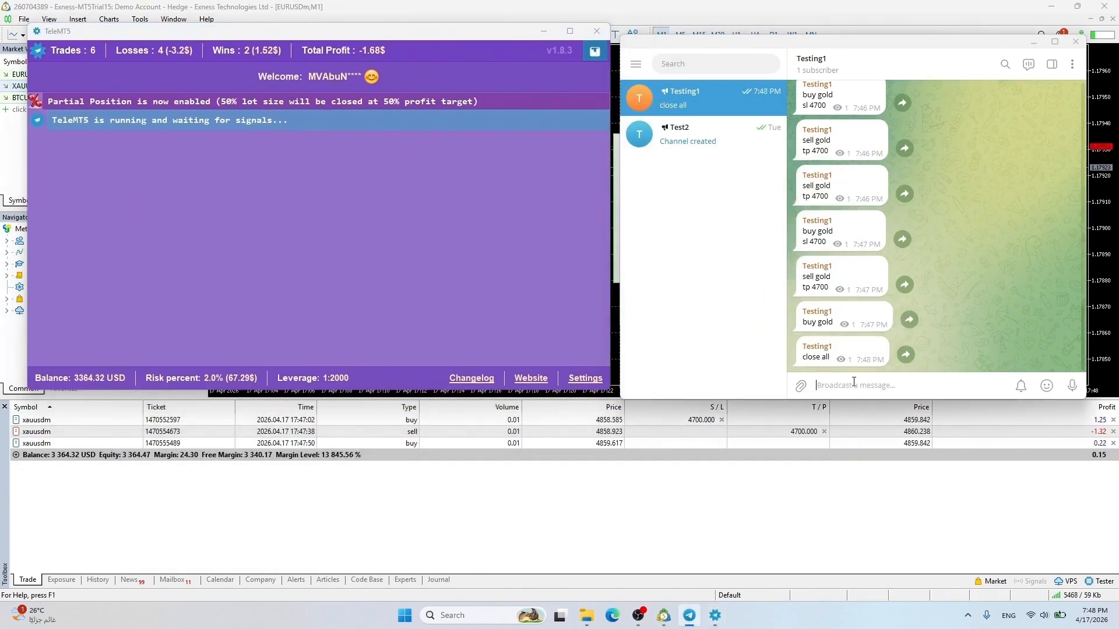
{"action": "left_click_drag", "start_coordinate": [367, 33], "coordinate": [538, 27]}
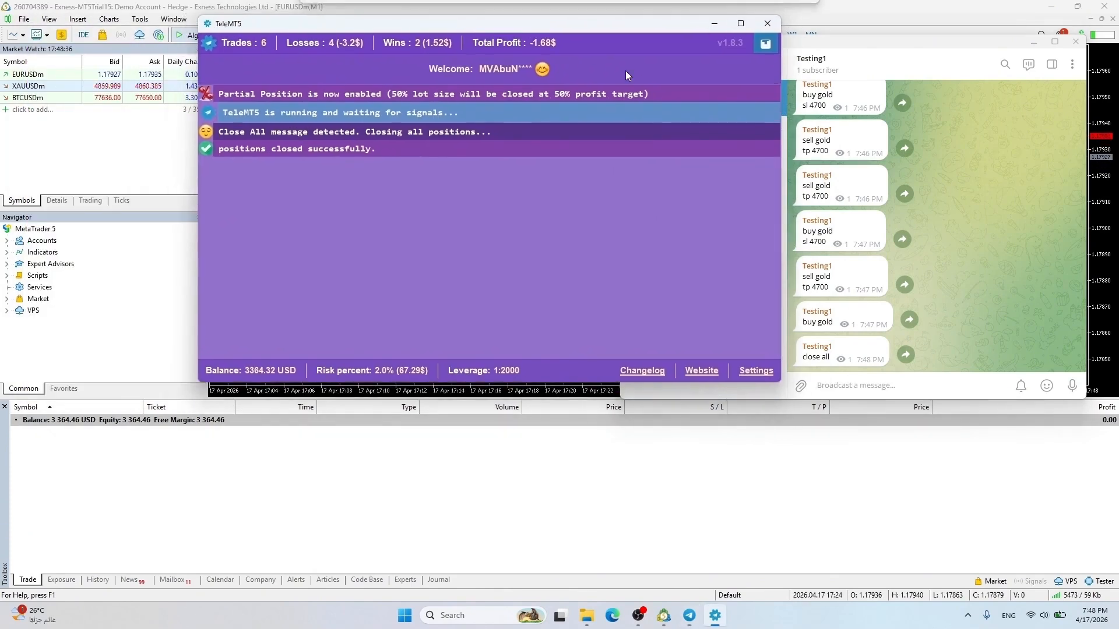
{"action": "left_click", "coordinate": [862, 387]}
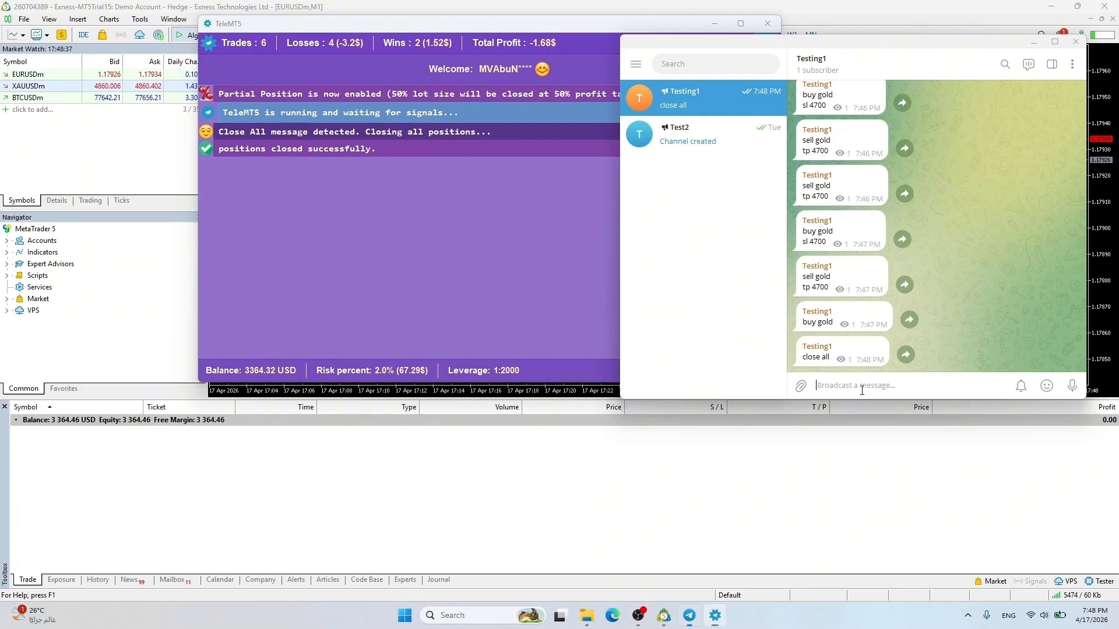
Post a two-line 'sell gold' signal with tp 4858.8
{"action": "type", "text": "sell gold"}
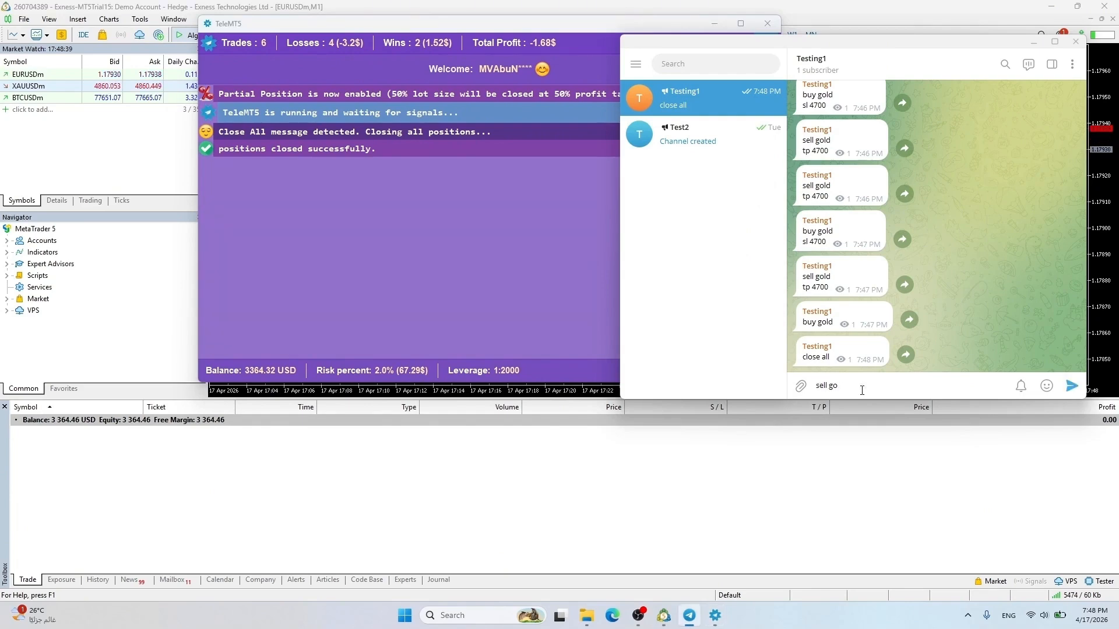
{"action": "key", "text": "shift+Return"}
{"action": "type", "text": "tp 4858.8"}
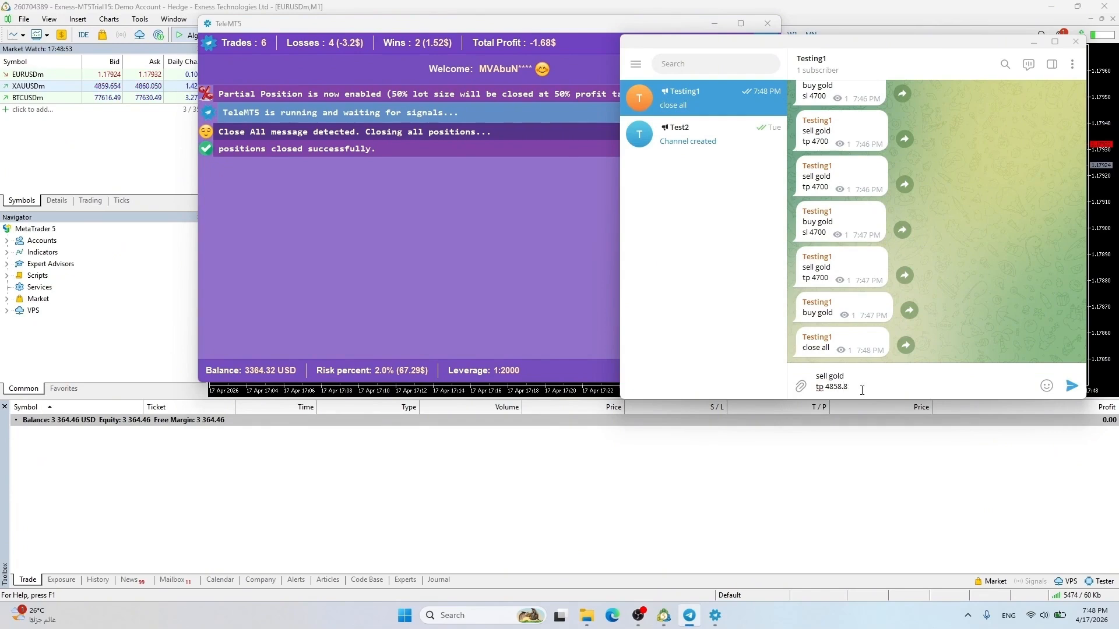
{"action": "key", "text": "Return"}
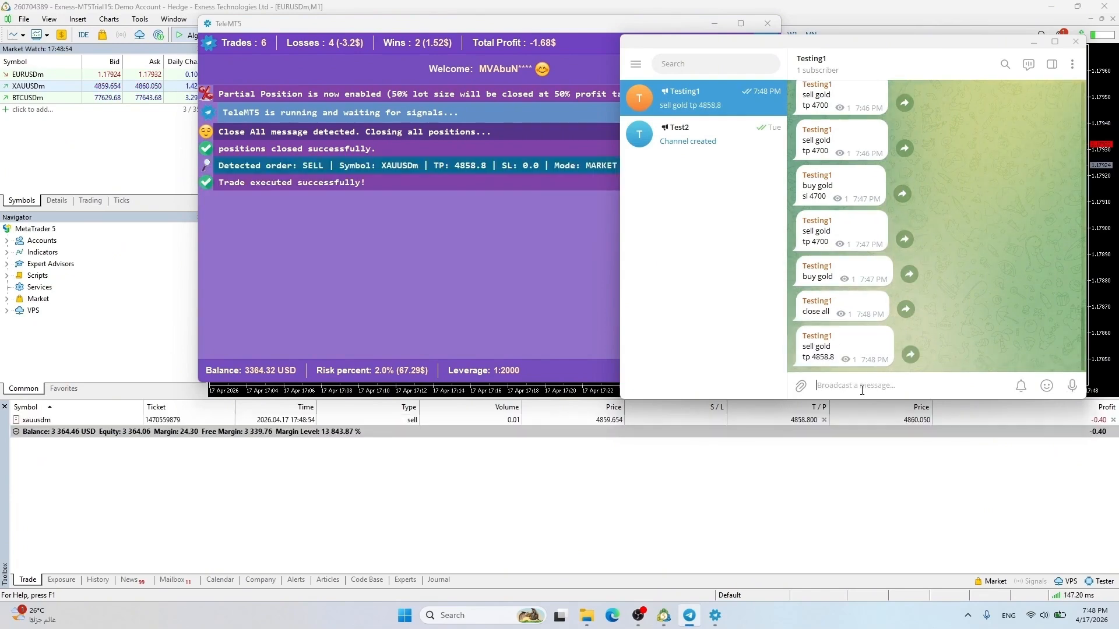
{"action": "left_click_drag", "start_coordinate": [907, 47], "coordinate": [879, 44]}
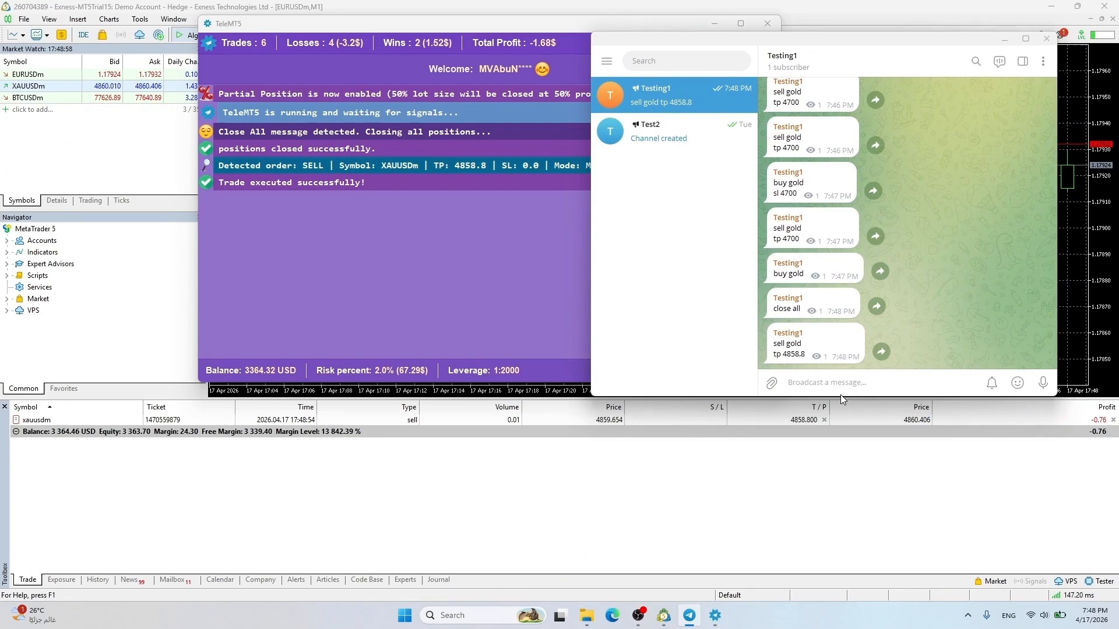
Send a 'buy' message, then a two-line 'buy gold' signal with tp 4861.5
{"action": "type", "text": "buy gold"}
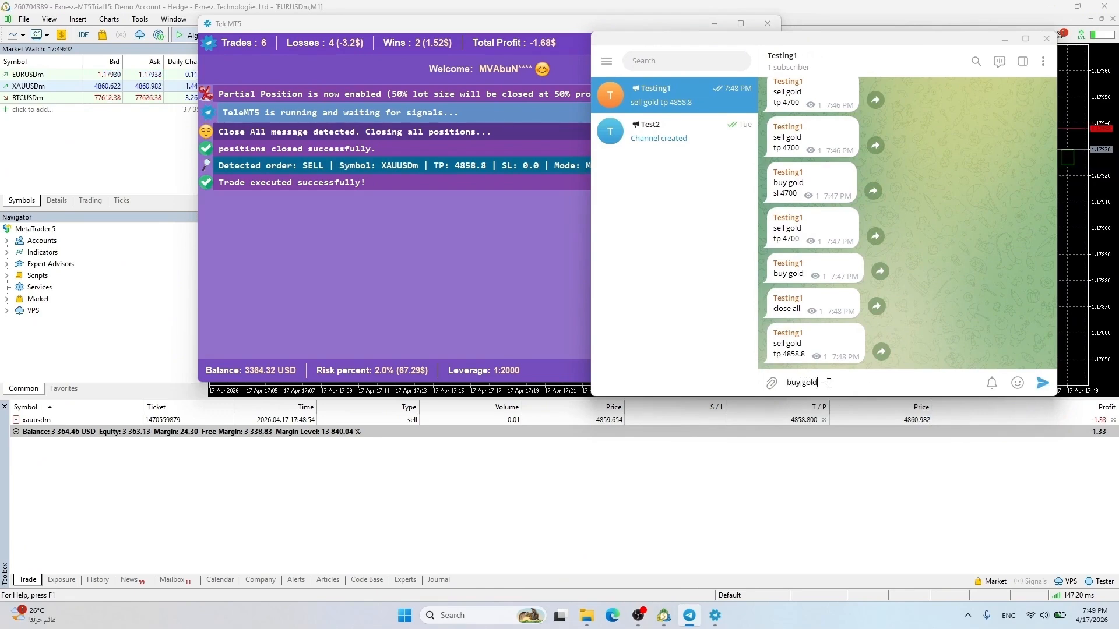
{"action": "key", "text": "Return"}
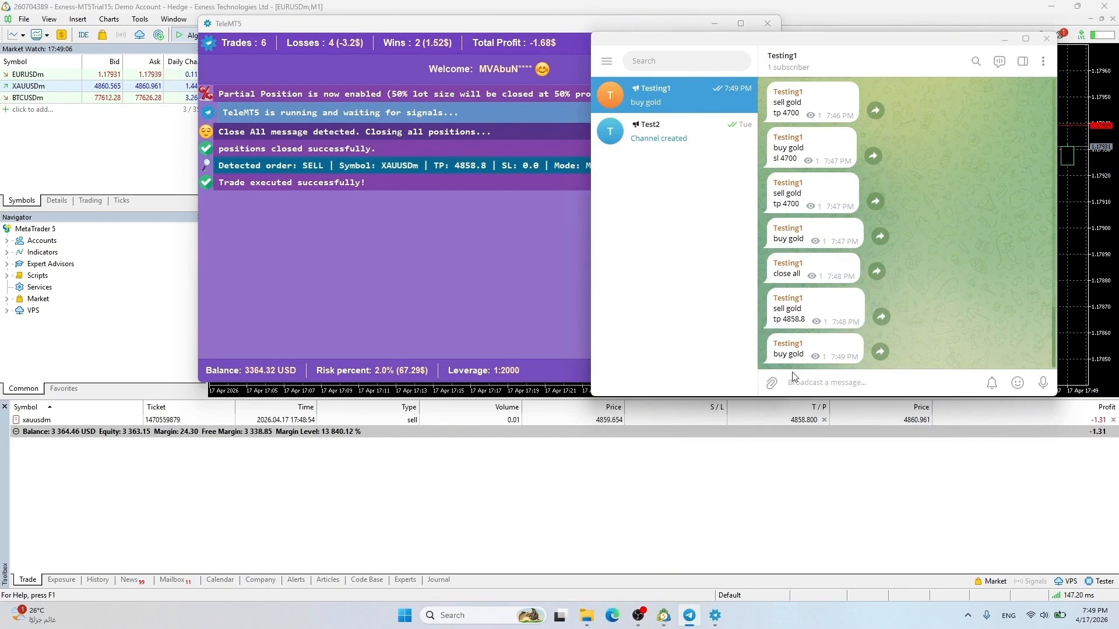
{"action": "type", "text": "buy gol"}
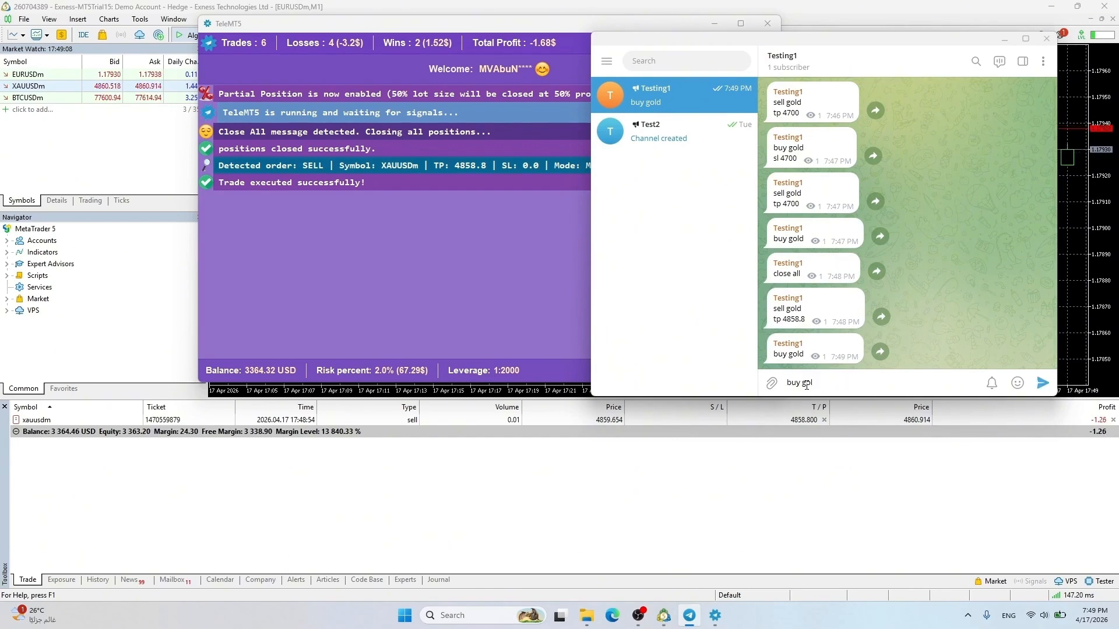
{"action": "type", "text": "d"}
{"action": "key", "text": "shift+Return"}
{"action": "type", "text": "tp"}
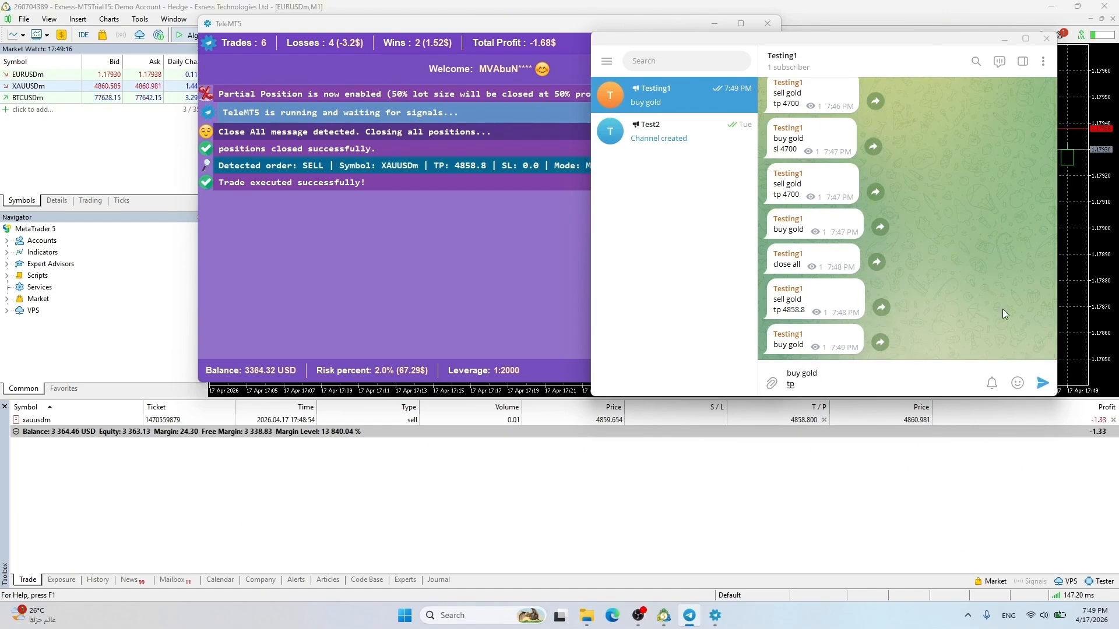
{"action": "type", "text": " 4861.5"}
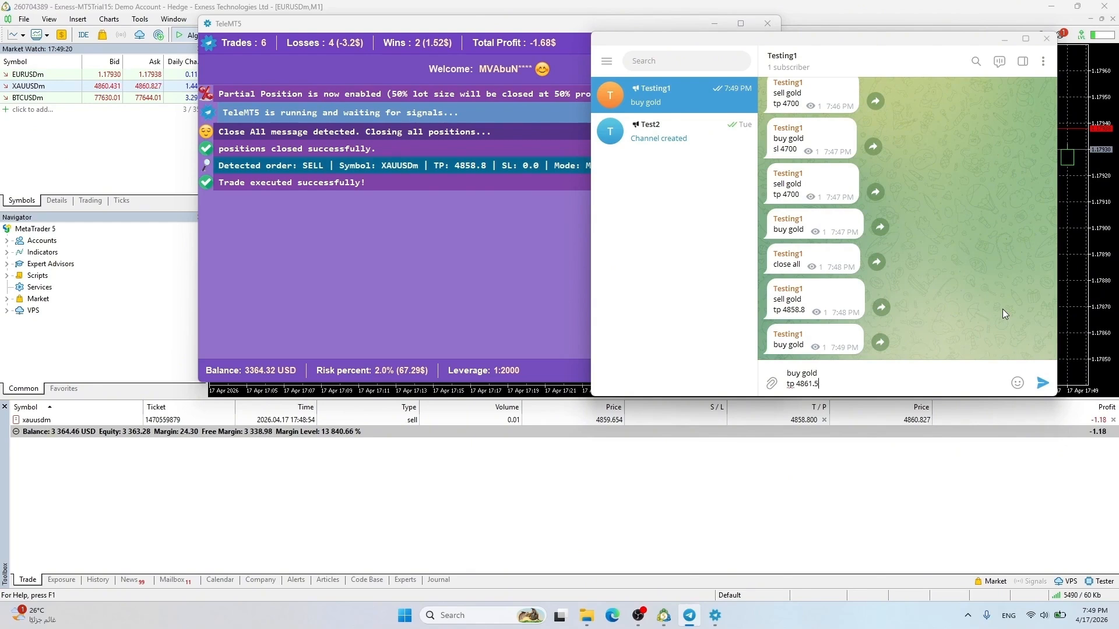
{"action": "key", "text": "Return"}
{"action": "left_click_drag", "start_coordinate": [779, 44], "coordinate": [775, 39]}
{"action": "left_click", "coordinate": [489, 251]}
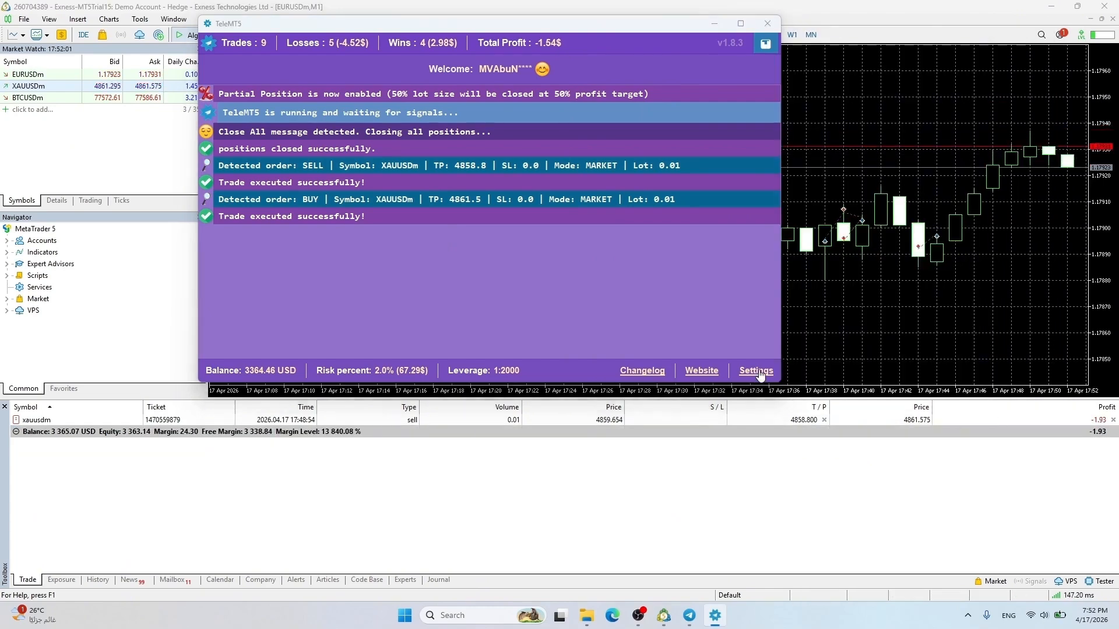
Save the 0.4 fixed lot size, restart TeleMT5, and close the open XAUUSD sell position
{"action": "left_click", "coordinate": [756, 370]}
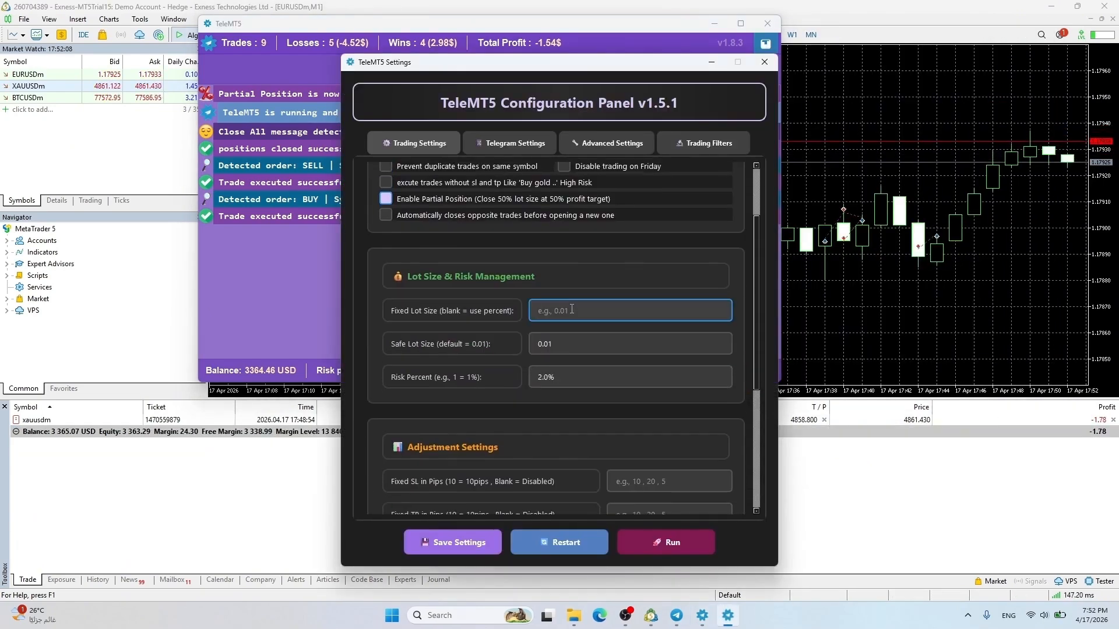
{"action": "left_click", "coordinate": [484, 538]}
{"action": "left_click", "coordinate": [609, 331]}
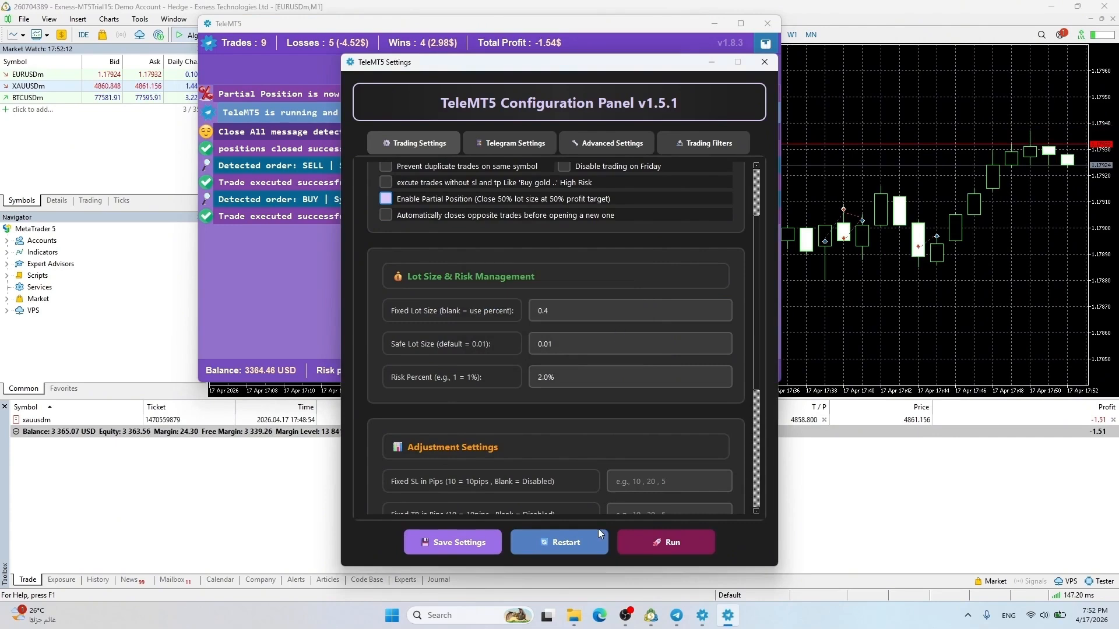
{"action": "left_click", "coordinate": [596, 537]}
{"action": "left_click", "coordinate": [1113, 420]}
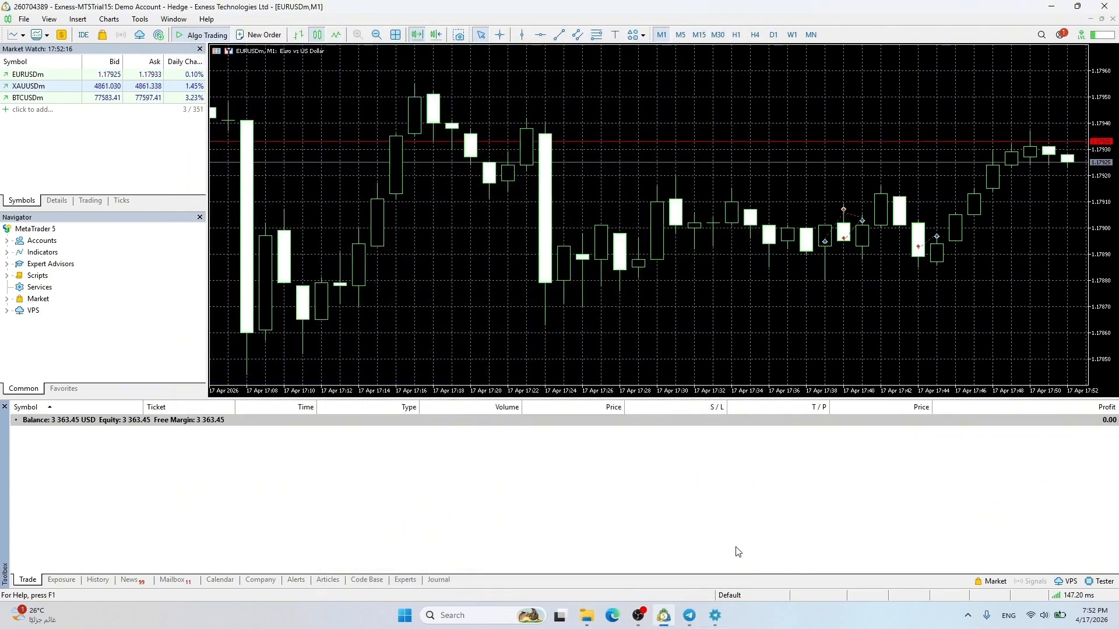
Repost the last buy signal edited to 'buy gold tp 4862.5'
{"action": "mouse_move", "coordinate": [725, 617]}
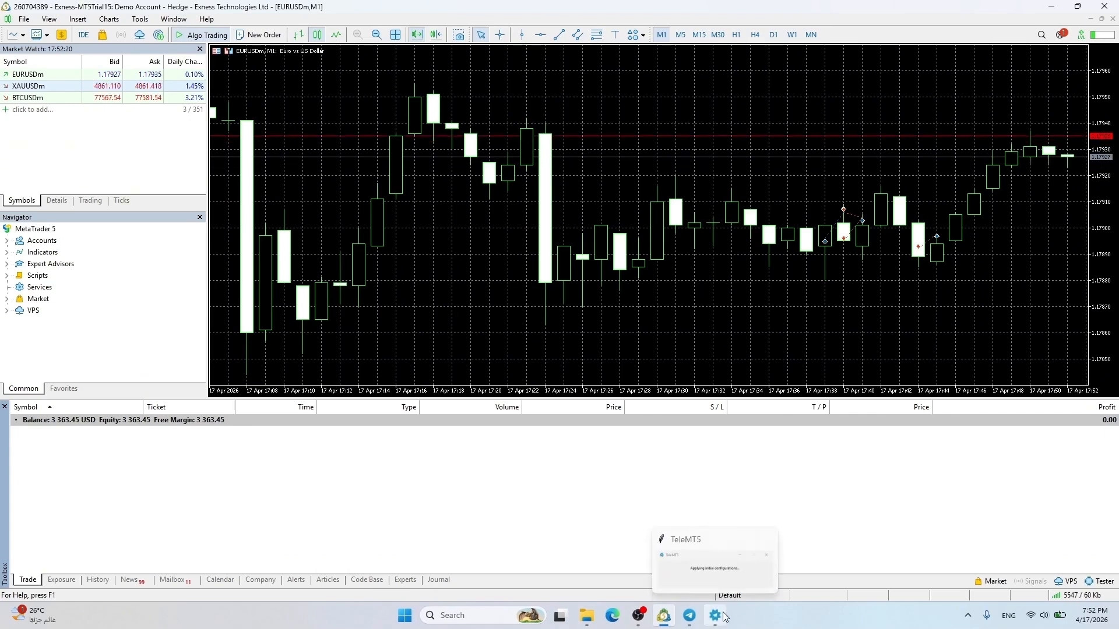
{"action": "left_click", "coordinate": [689, 615]}
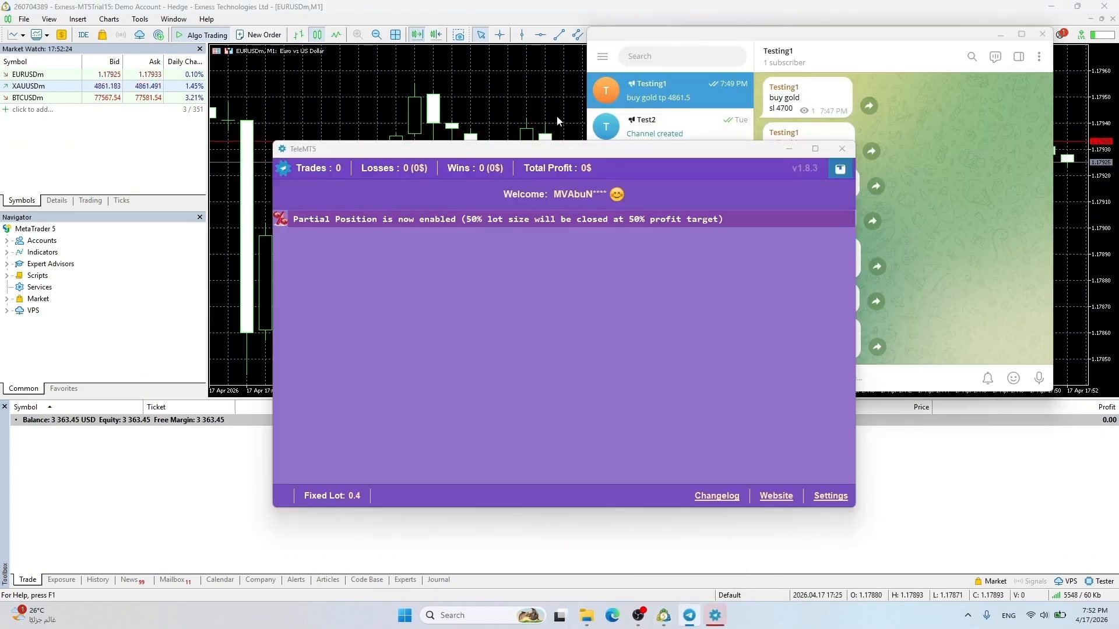
{"action": "left_click_drag", "start_coordinate": [563, 144], "coordinate": [455, 29]}
{"action": "left_click_drag", "start_coordinate": [807, 350], "coordinate": [769, 338]}
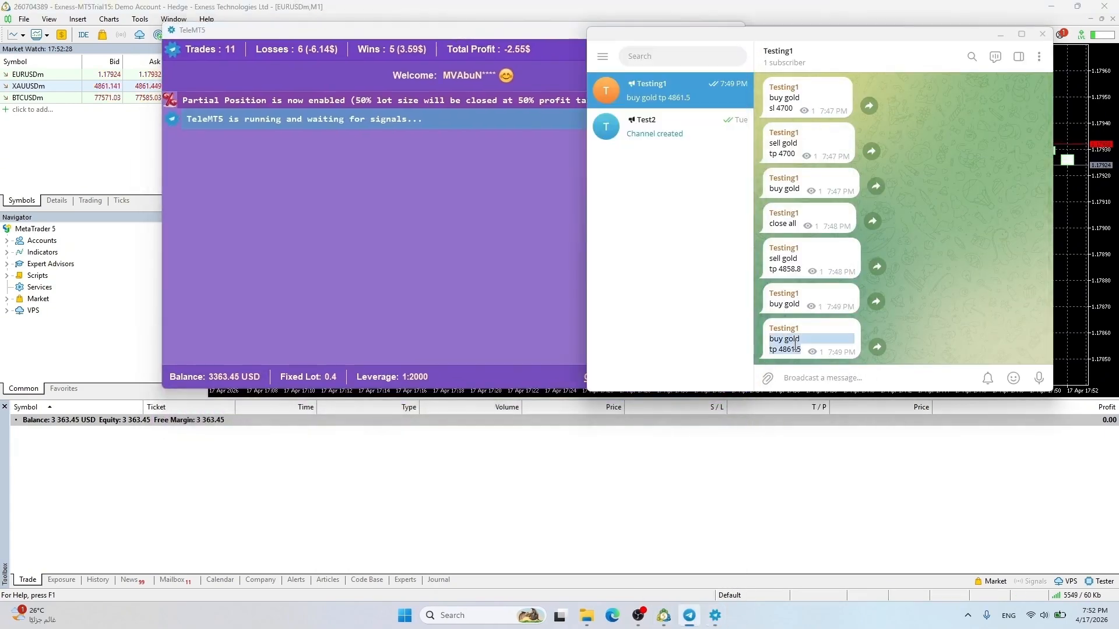
{"action": "type", "text": "buy gold tp 4861.5"}
{"action": "left_click", "coordinate": [809, 379]}
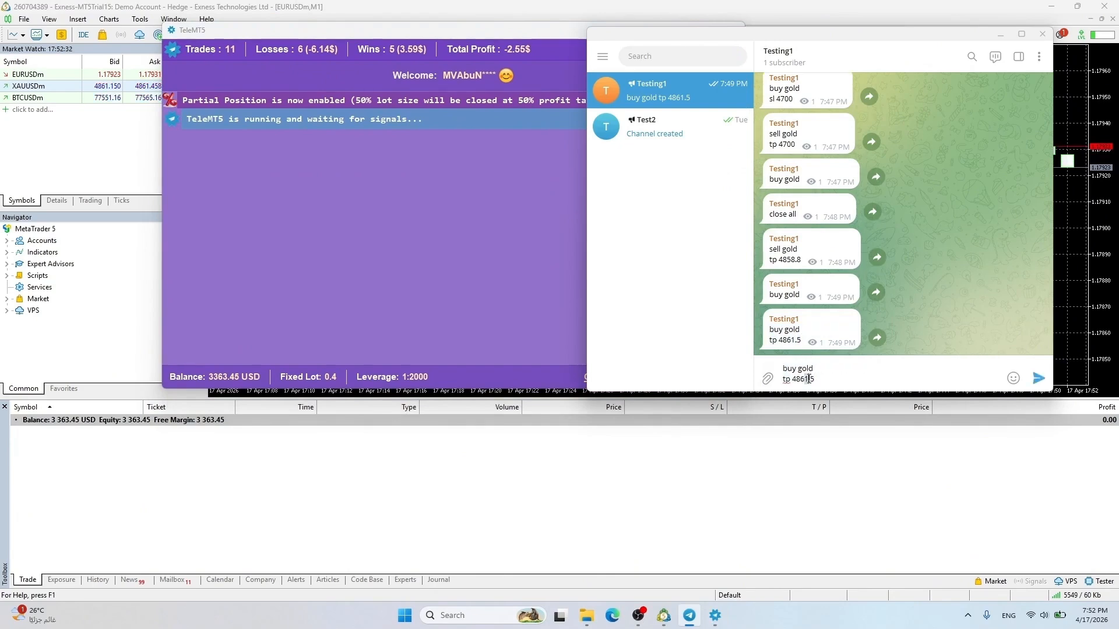
{"action": "key", "text": "BackSpace"}
{"action": "type", "text": "2"}
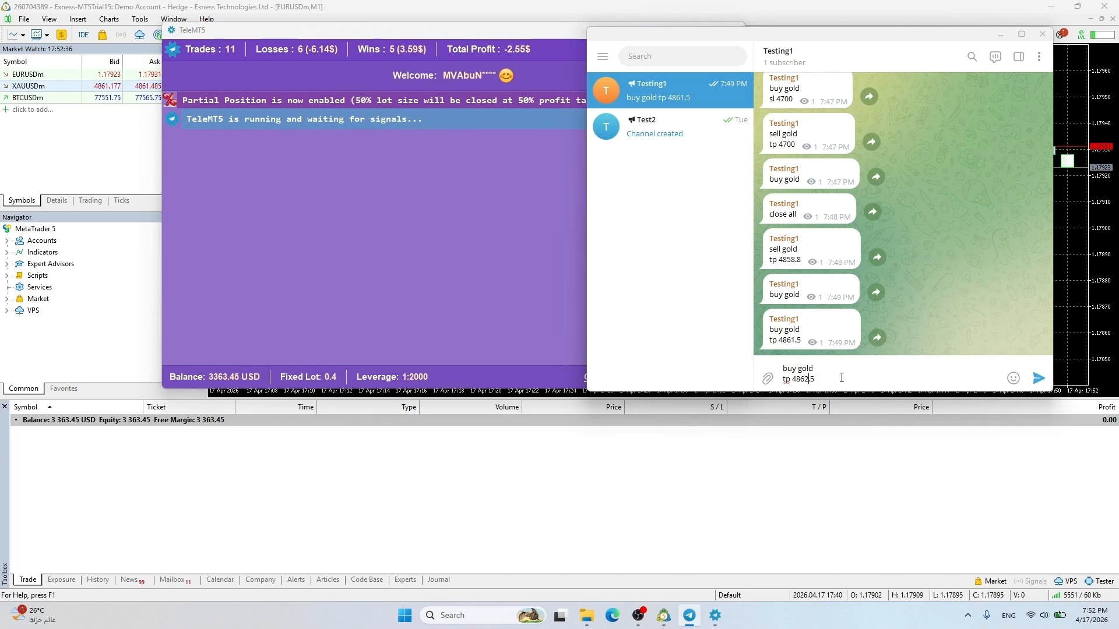
{"action": "key", "text": "Return"}
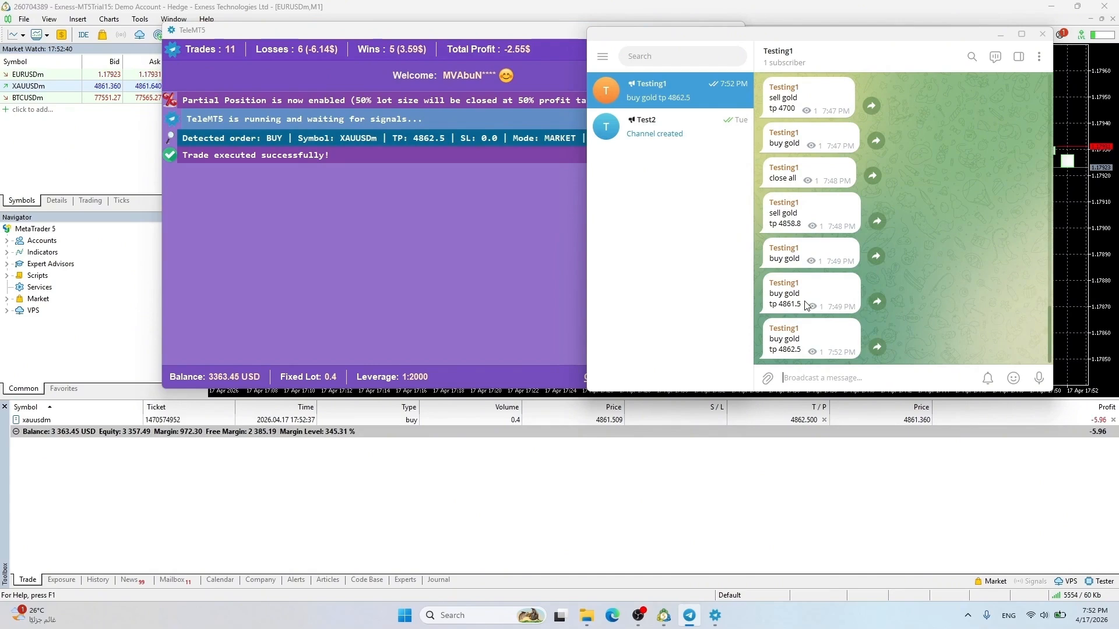
Repost the sell signal as 'sell gold tp 4860.5' and review the log and trade history
{"action": "left_click_drag", "start_coordinate": [769, 213], "coordinate": [802, 224]}
{"action": "key", "text": "ctrl+c"}
{"action": "left_click", "coordinate": [824, 378]}
{"action": "key", "text": "ctrl+v"}
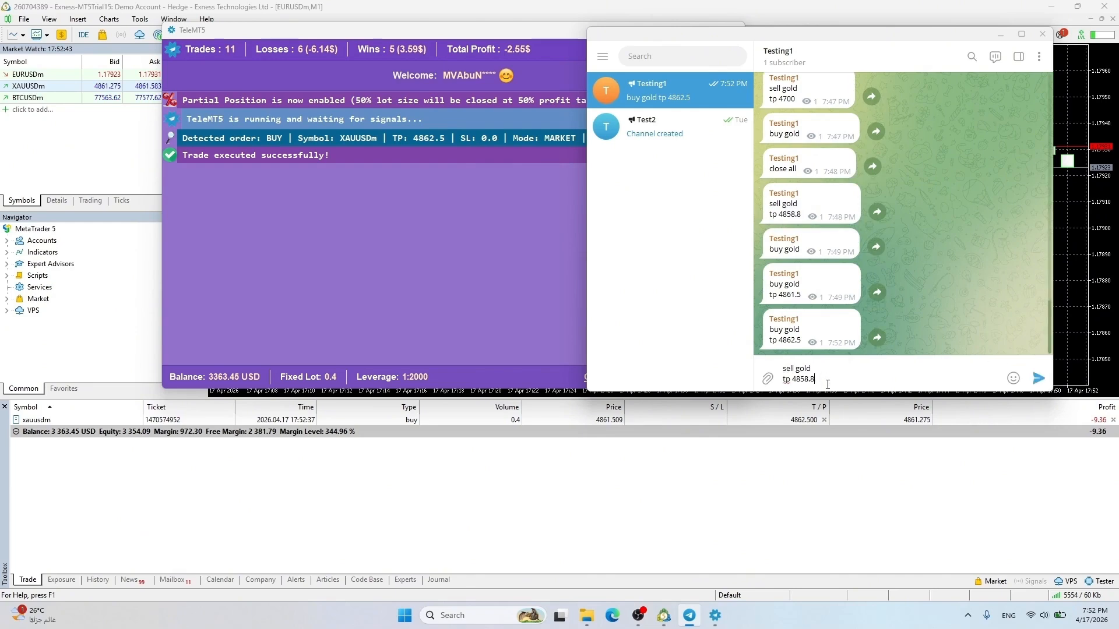
{"action": "left_click_drag", "start_coordinate": [823, 381], "coordinate": [803, 379]}
{"action": "type", "text": "60"}
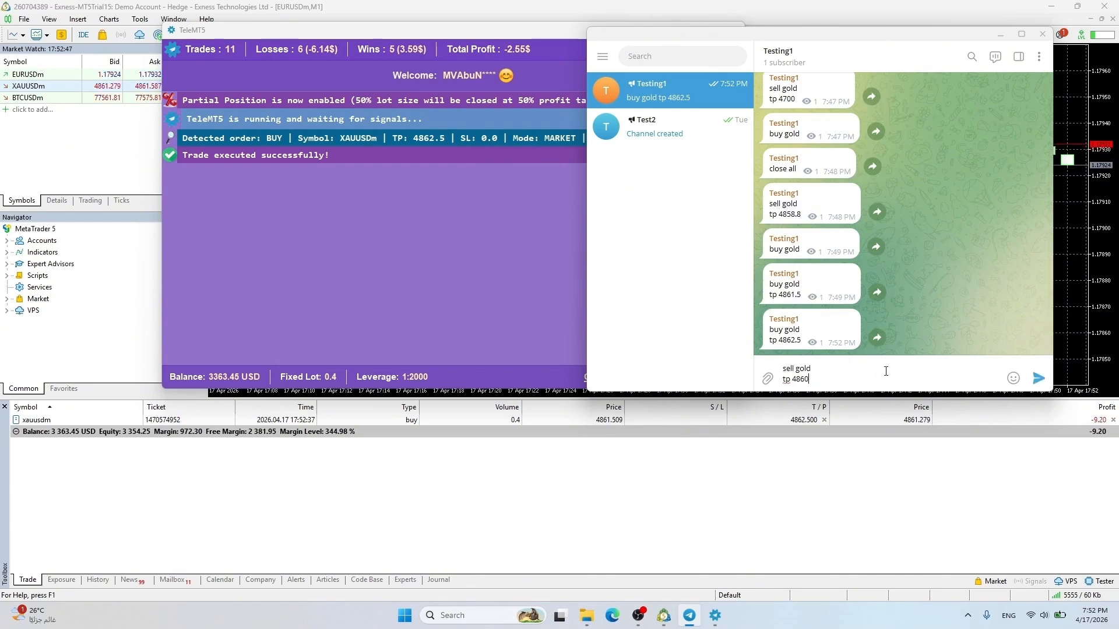
{"action": "type", "text": ".5"}
{"action": "key", "text": "Return"}
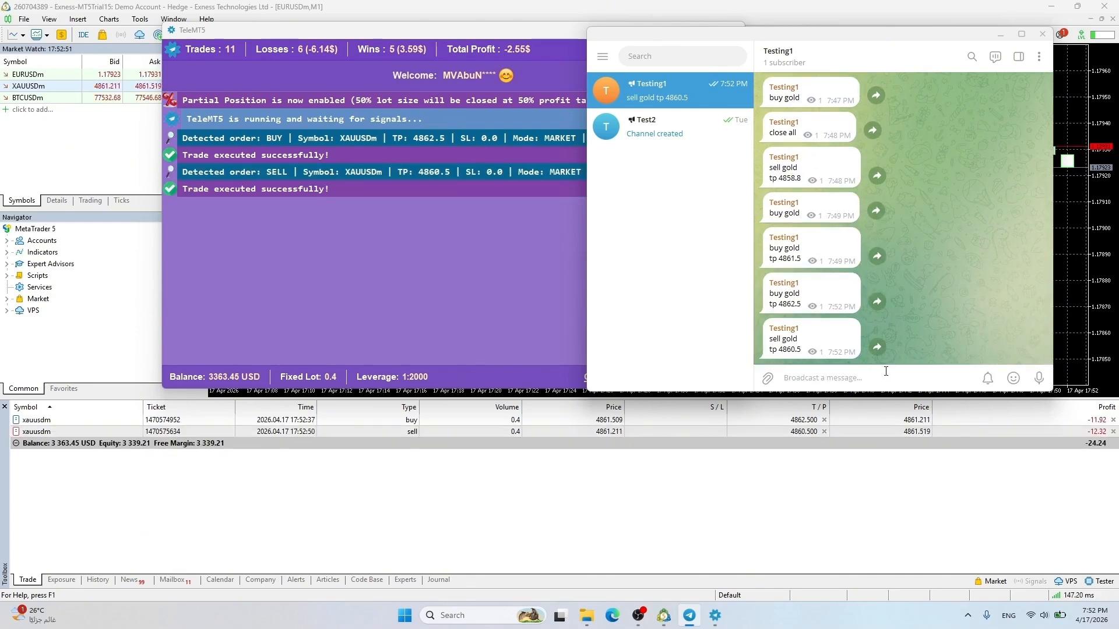
{"action": "left_click", "coordinate": [533, 276]}
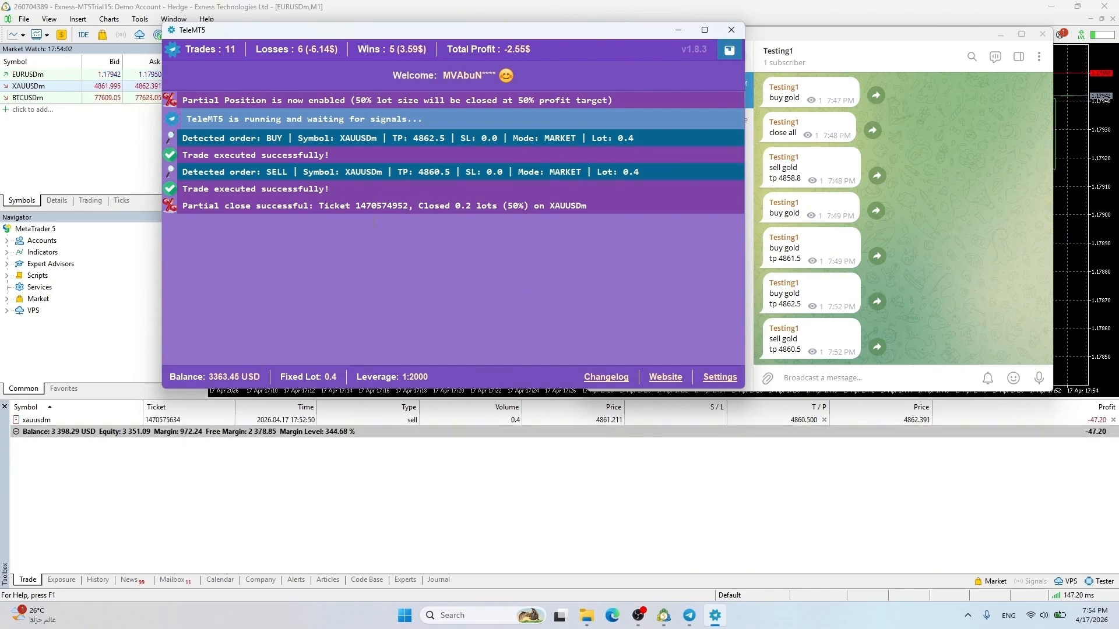
{"action": "left_click", "coordinate": [99, 582]}
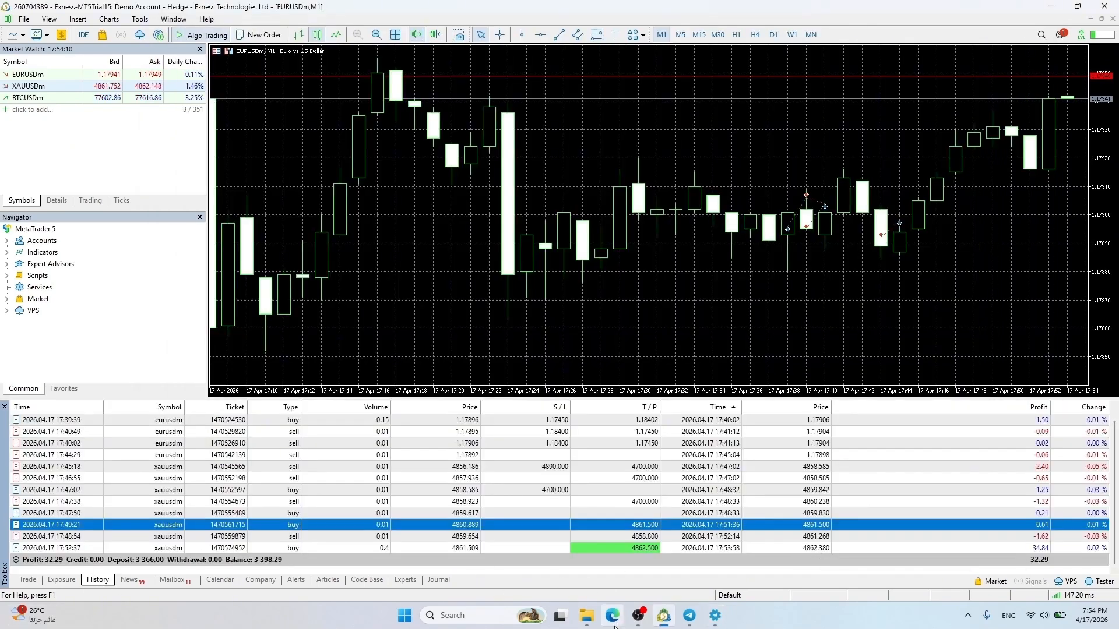
{"action": "left_click", "coordinate": [24, 580]}
Repost the buy signal edited to 'buy gold tp 4864.5'
{"action": "left_click", "coordinate": [690, 615]}
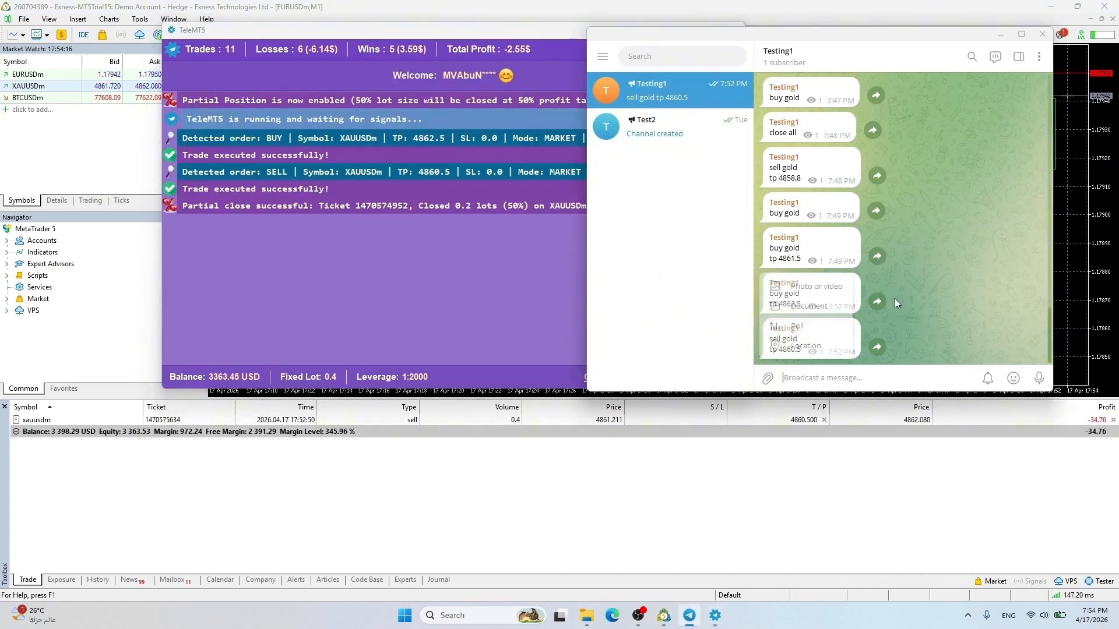
{"action": "left_click_drag", "start_coordinate": [769, 293], "coordinate": [802, 304]}
{"action": "key", "text": "ctrl+c"}
{"action": "left_click", "coordinate": [813, 378]}
{"action": "key", "text": "ctrl+v"}
{"action": "left_click", "coordinate": [809, 379]}
{"action": "key", "text": "BackSpace"}
{"action": "type", "text": "4"}
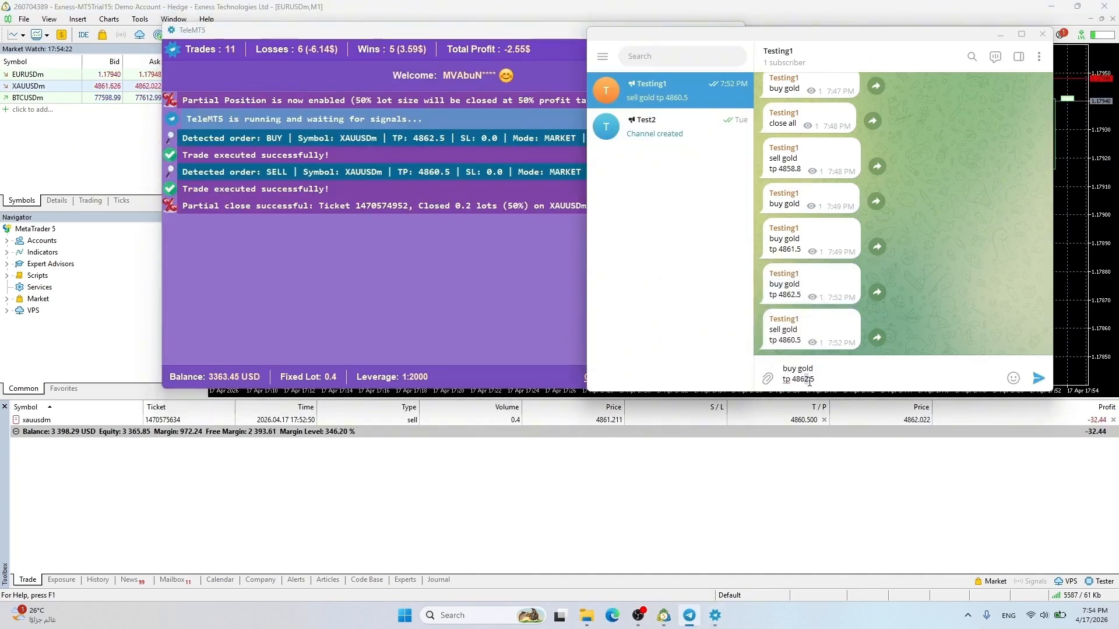
{"action": "left_click", "coordinate": [1041, 378]}
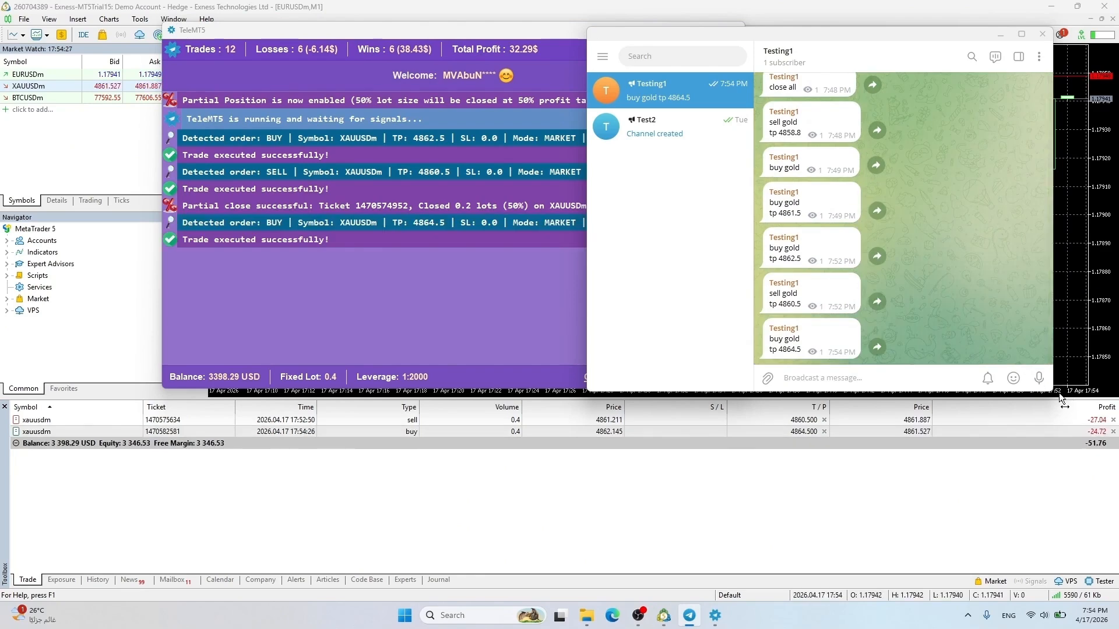
Modify the open sell position's take profit to 4858.5
{"action": "double_click", "coordinate": [805, 421]}
{"action": "left_click_drag", "start_coordinate": [618, 276], "coordinate": [610, 277]}
{"action": "type", "text": "58"}
{"action": "left_click", "coordinate": [705, 336]}
{"action": "left_click", "coordinate": [706, 341]}
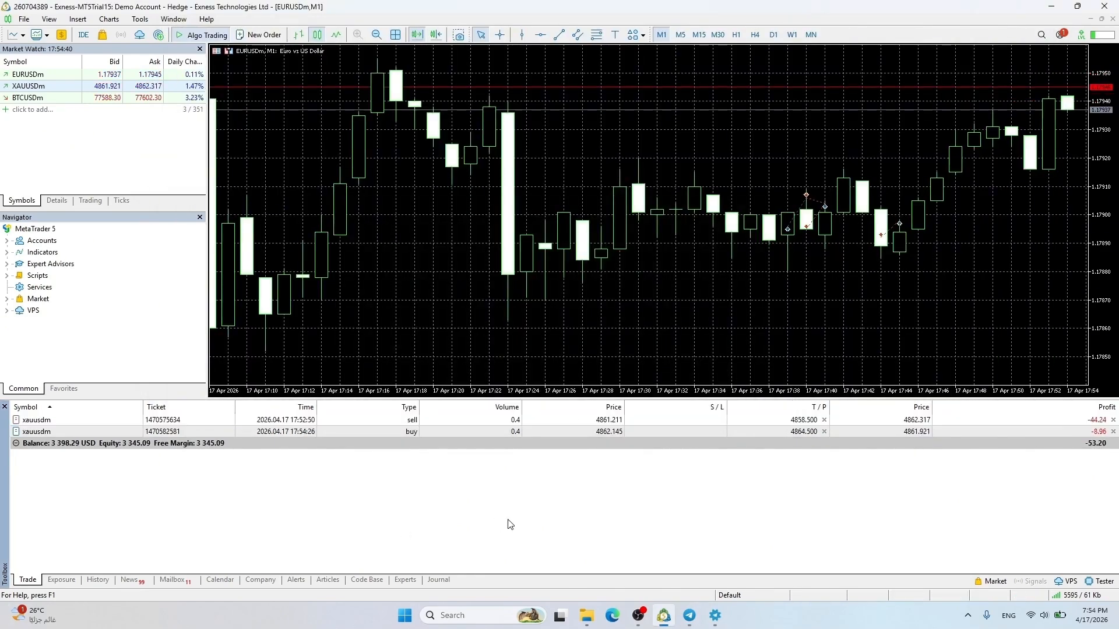
Post 'close all' to shut every open XAUUSDm position
{"action": "left_click", "coordinate": [690, 616]}
{"action": "left_click", "coordinate": [716, 617]}
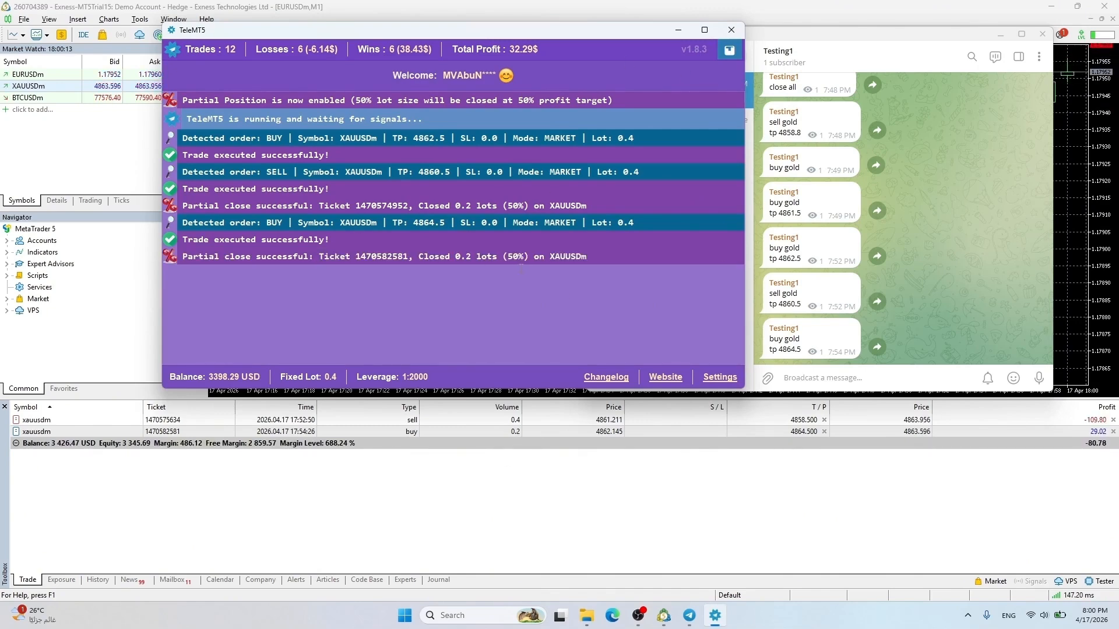
{"action": "left_click", "coordinate": [833, 380]}
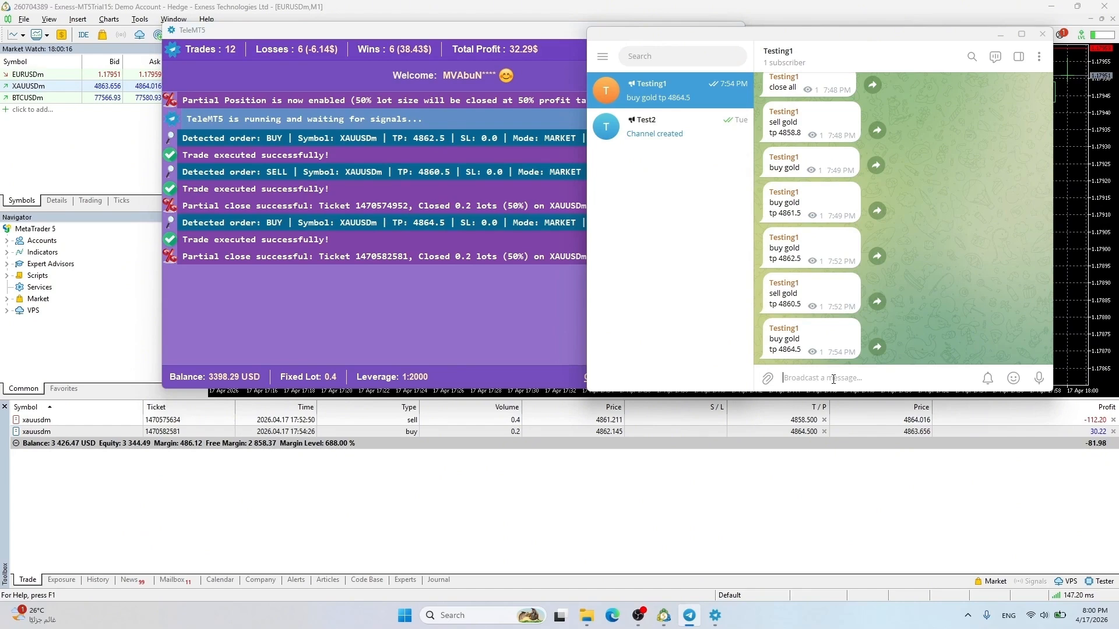
{"action": "type", "text": "close all"}
{"action": "key", "text": "Return"}
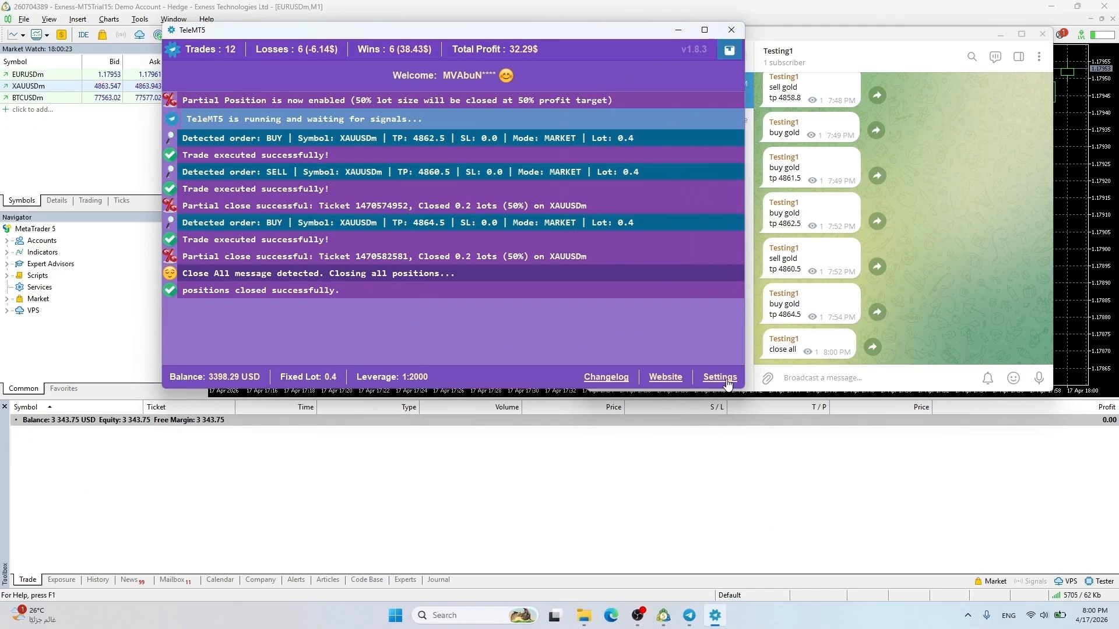
{"action": "left_click", "coordinate": [720, 378]}
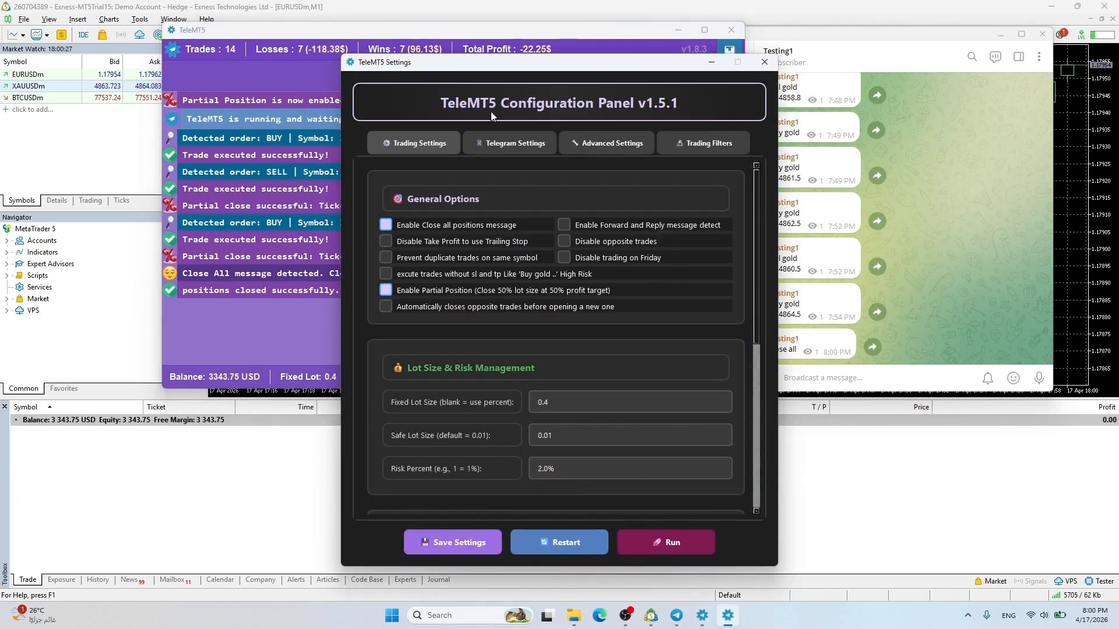
Disable partial position closing and clear Fixed Lot Size so sizing uses risk percent
{"action": "left_click", "coordinate": [431, 290]}
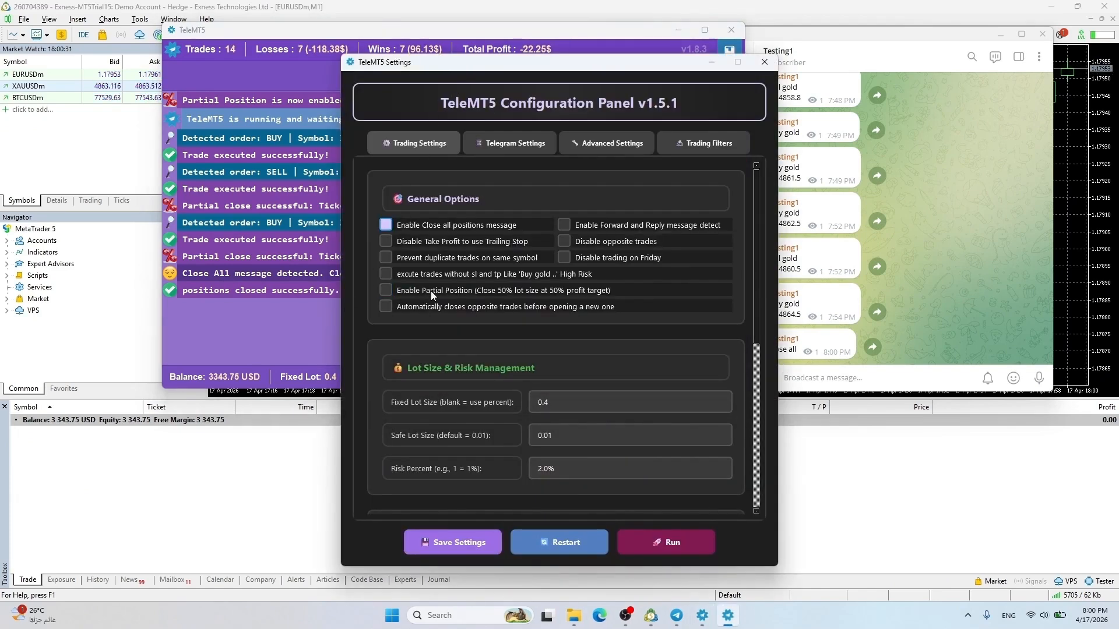
{"action": "scroll", "coordinate": [765, 291], "scroll_direction": "down", "scroll_amount": 5}
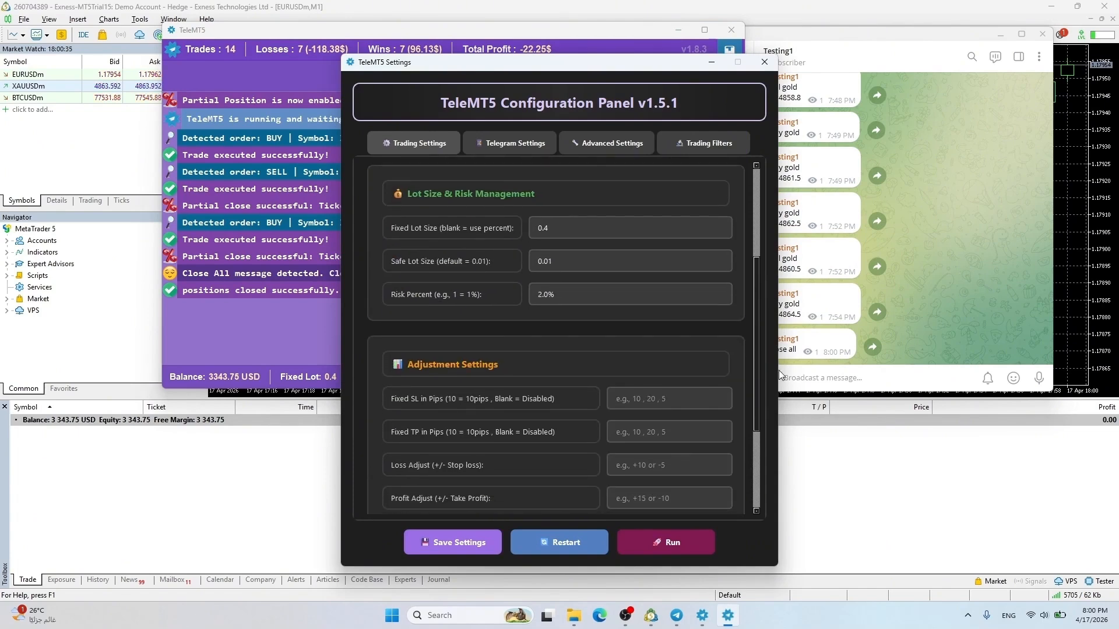
{"action": "left_click", "coordinate": [567, 227]}
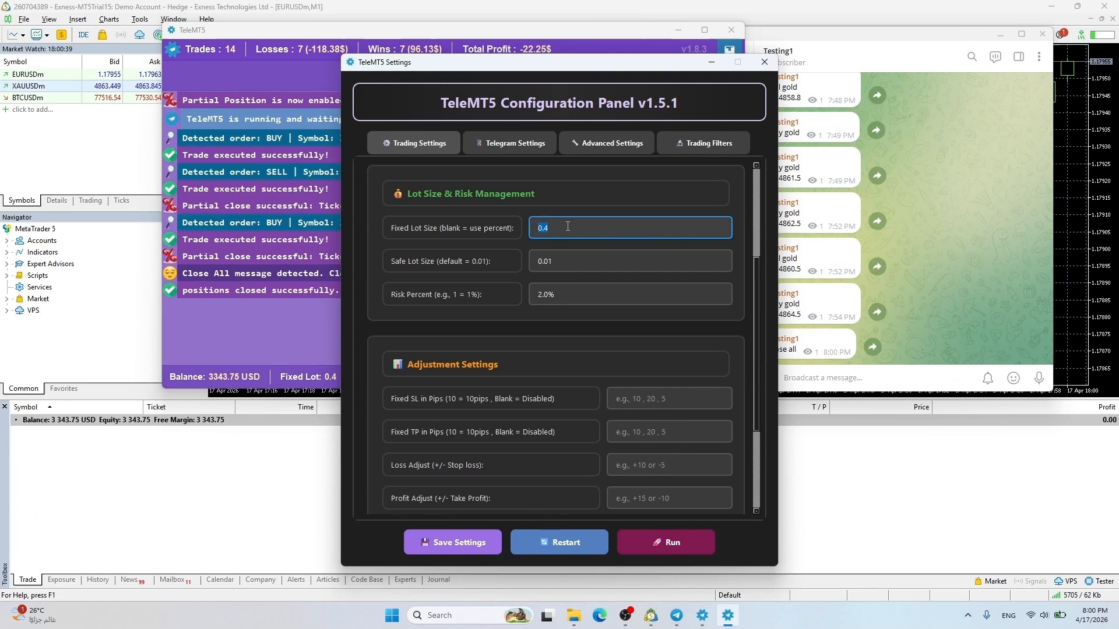
{"action": "key", "text": "BackSpace"}
{"action": "key", "text": "BackSpace"}
{"action": "key", "text": "BackSpace"}
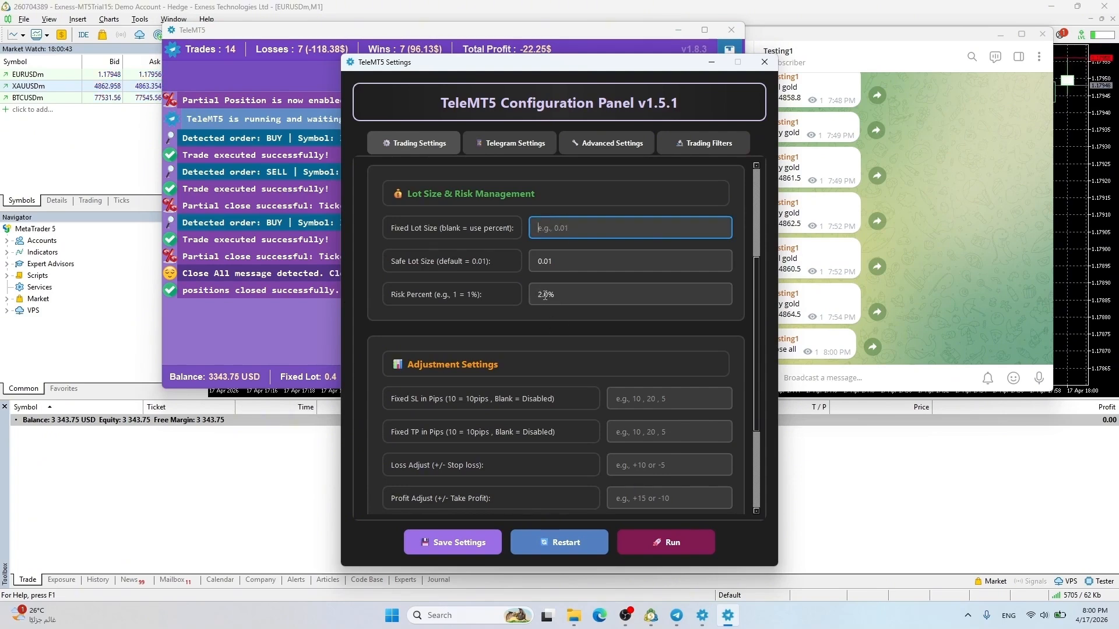
{"action": "left_click", "coordinate": [545, 294]}
{"action": "left_click_drag", "start_coordinate": [756, 262], "coordinate": [766, 314]}
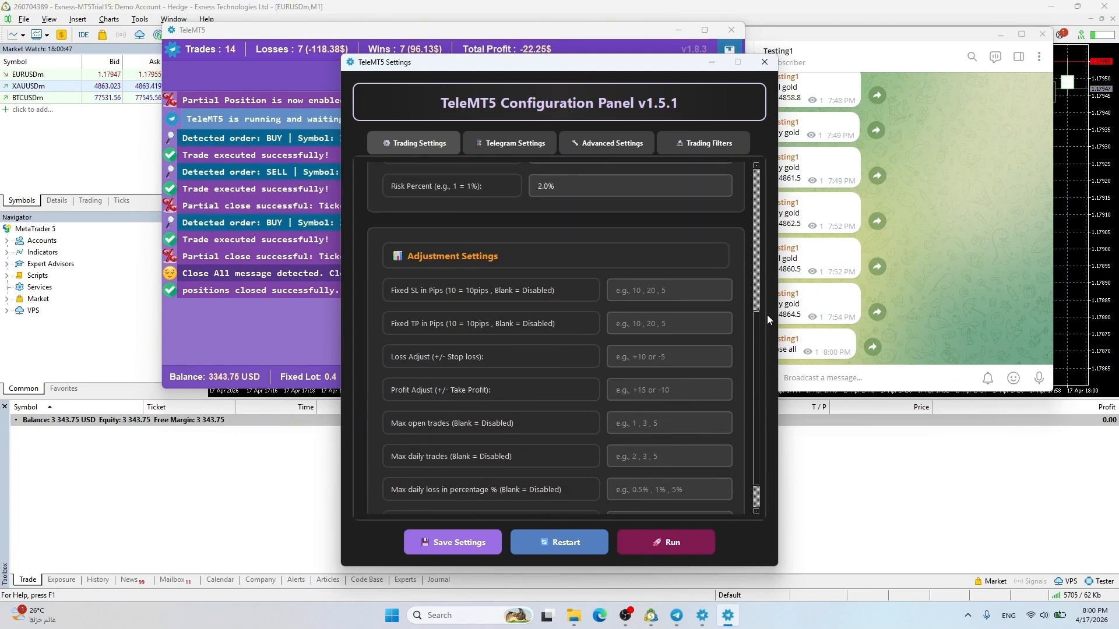
{"action": "scroll", "coordinate": [740, 301], "scroll_direction": "down", "scroll_amount": 1}
Set fixed SL/TP to 20 pips with loss adjust -10 and profit adjust 10
{"action": "left_click", "coordinate": [654, 244]}
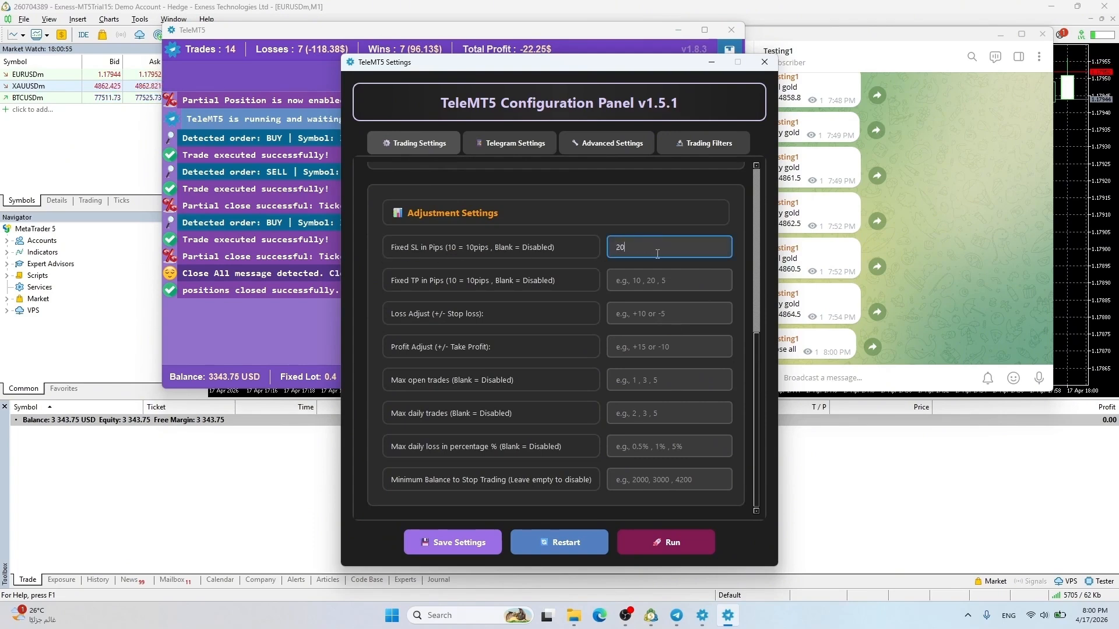
{"action": "left_click", "coordinate": [656, 281]}
{"action": "type", "text": "20"}
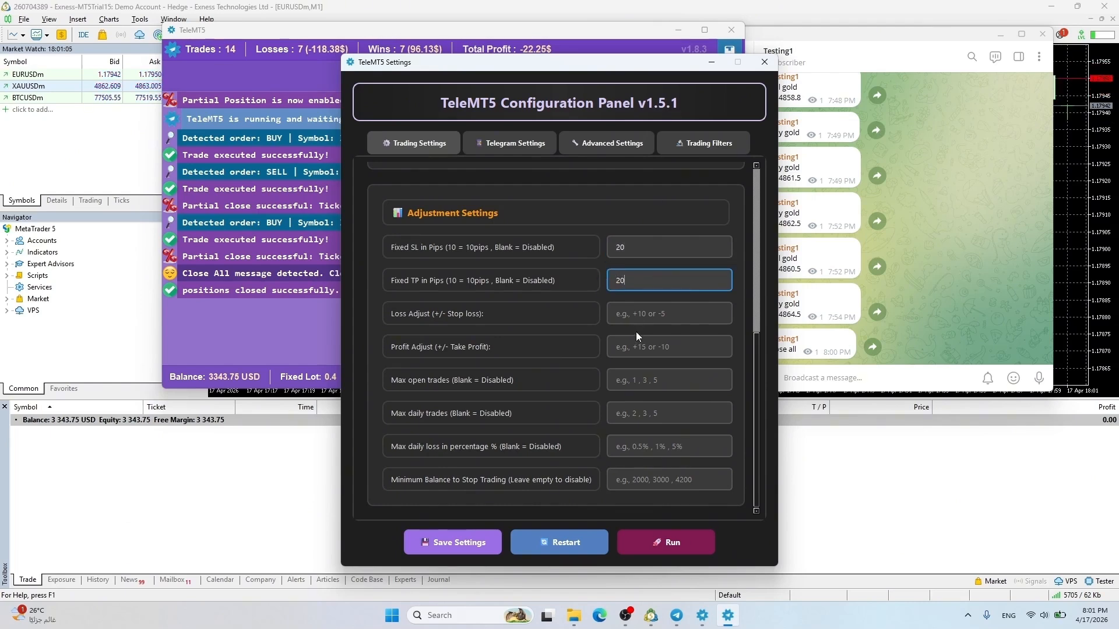
{"action": "left_click", "coordinate": [646, 316]}
{"action": "type", "text": "-10"}
{"action": "left_click", "coordinate": [668, 352]}
{"action": "type", "text": "10"}
Limit to 5 open and 20 daily trades, 0.5% daily loss, 3340 minimum balance, then restart
{"action": "left_click", "coordinate": [652, 382]}
{"action": "type", "text": "5"}
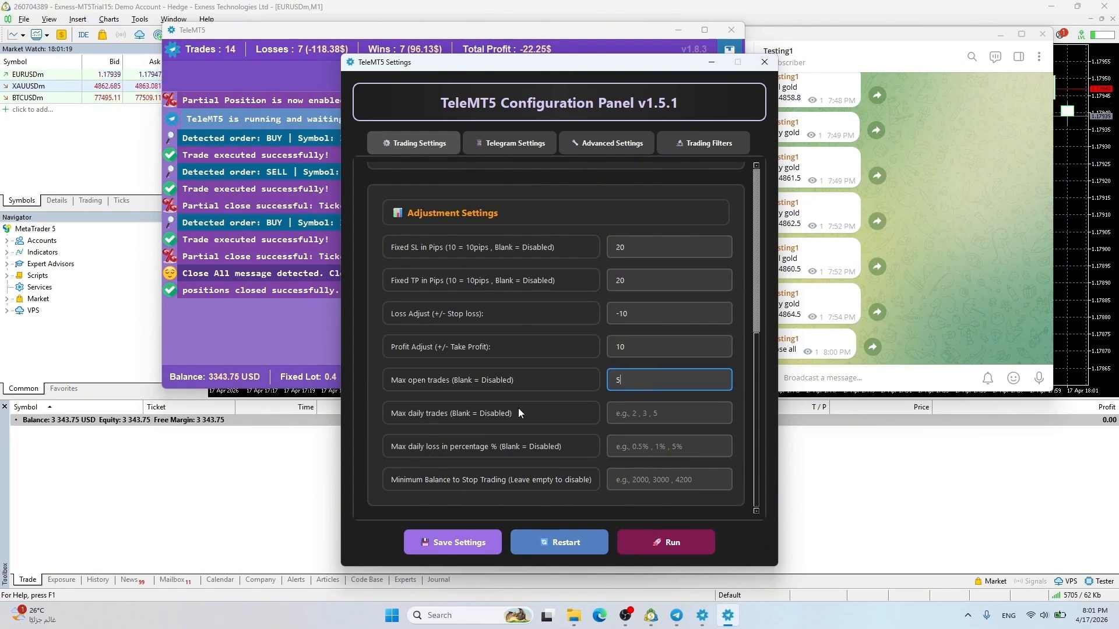
{"action": "left_click", "coordinate": [655, 416]}
{"action": "type", "text": "20"}
{"action": "left_click", "coordinate": [677, 444]}
{"action": "type", "text": "0.5"}
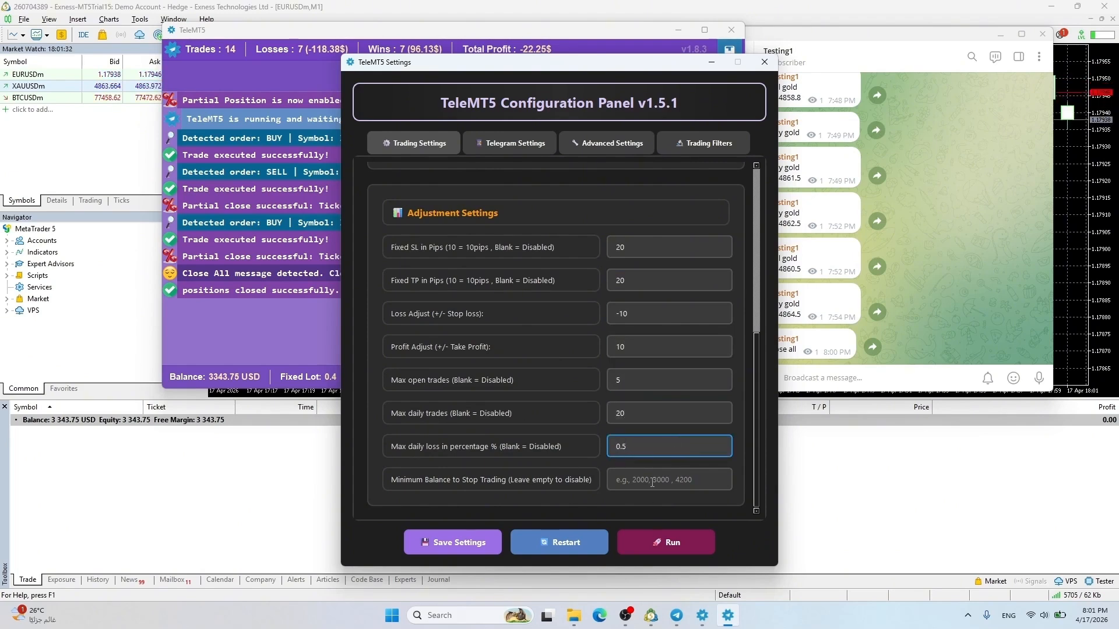
{"action": "left_click", "coordinate": [652, 482]}
{"action": "type", "text": "3340"}
{"action": "left_click", "coordinate": [562, 546]}
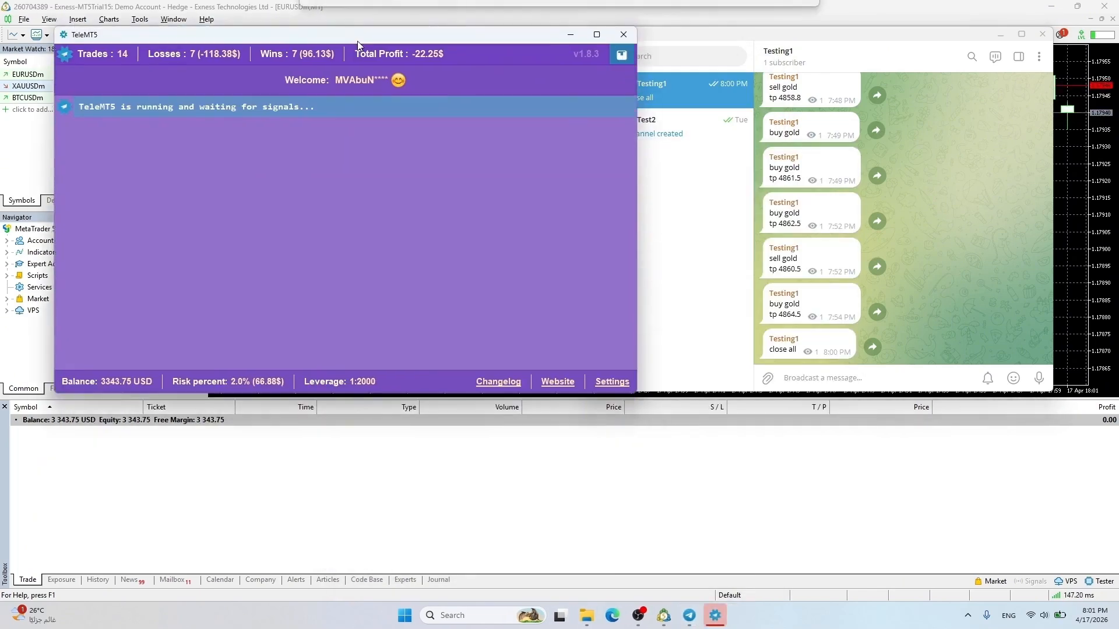
Send a three-line 'buy gold / sl 4800 / tp 4900' signal in Telegram
{"action": "left_click", "coordinate": [825, 379]}
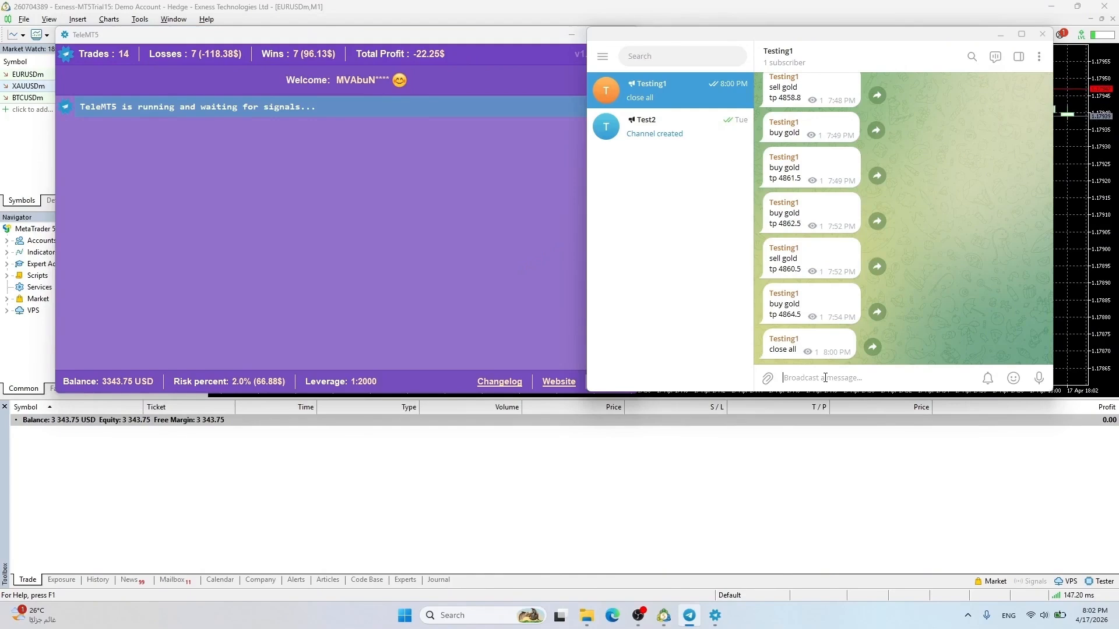
{"action": "type", "text": "buy gold"}
{"action": "key", "text": "shift+Return"}
{"action": "type", "text": "sl 4800"}
{"action": "key", "text": "shift+Return"}
{"action": "type", "text": "tp 4900"}
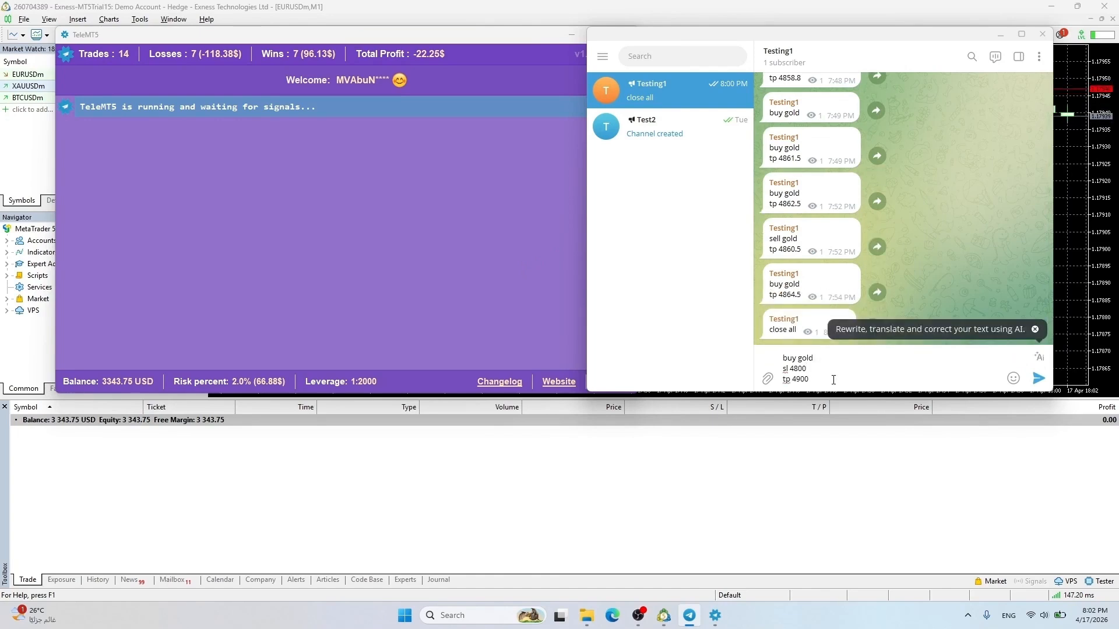
{"action": "key", "text": "Return"}
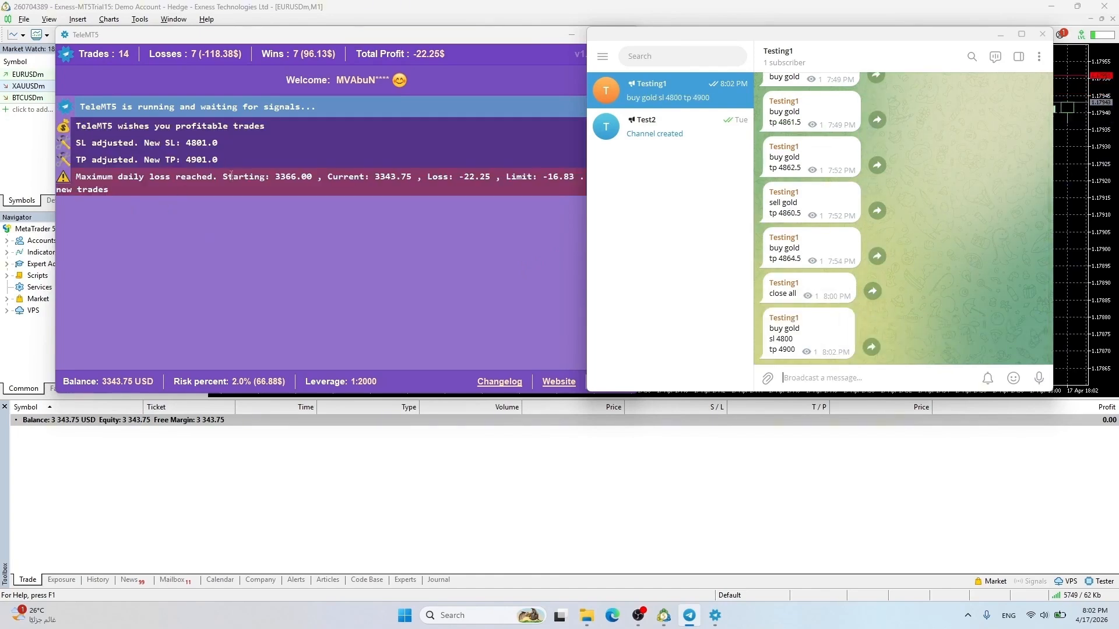
Check the TeleMT5 log and MT5 history showing the signal skipped for maximum daily loss
{"action": "left_click", "coordinate": [161, 219]}
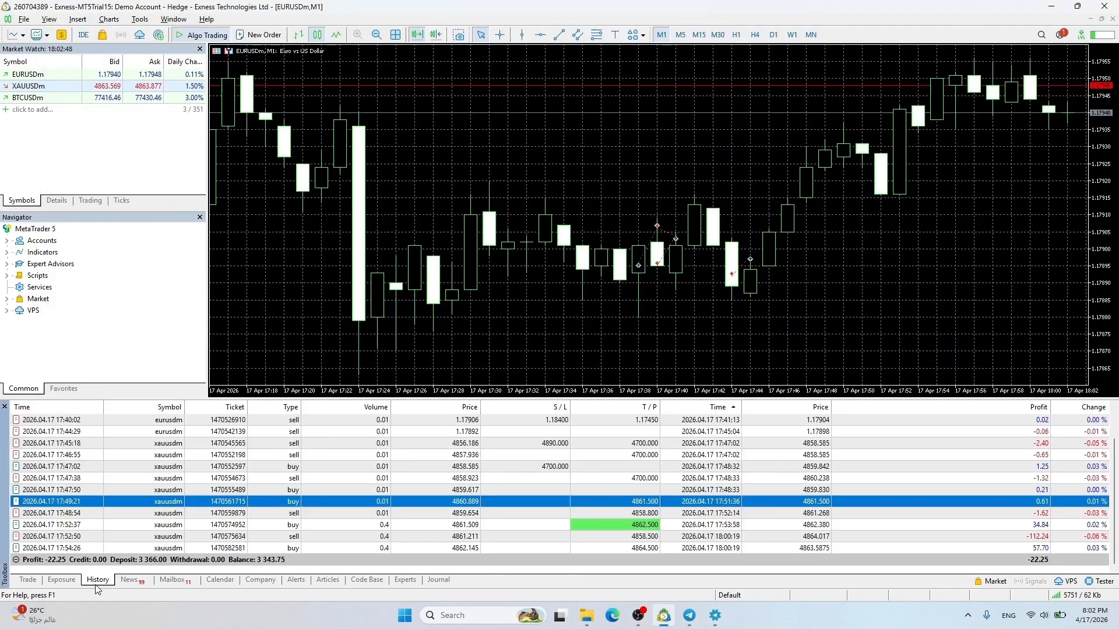
{"action": "left_click", "coordinate": [97, 579]}
{"action": "left_click", "coordinate": [27, 581]}
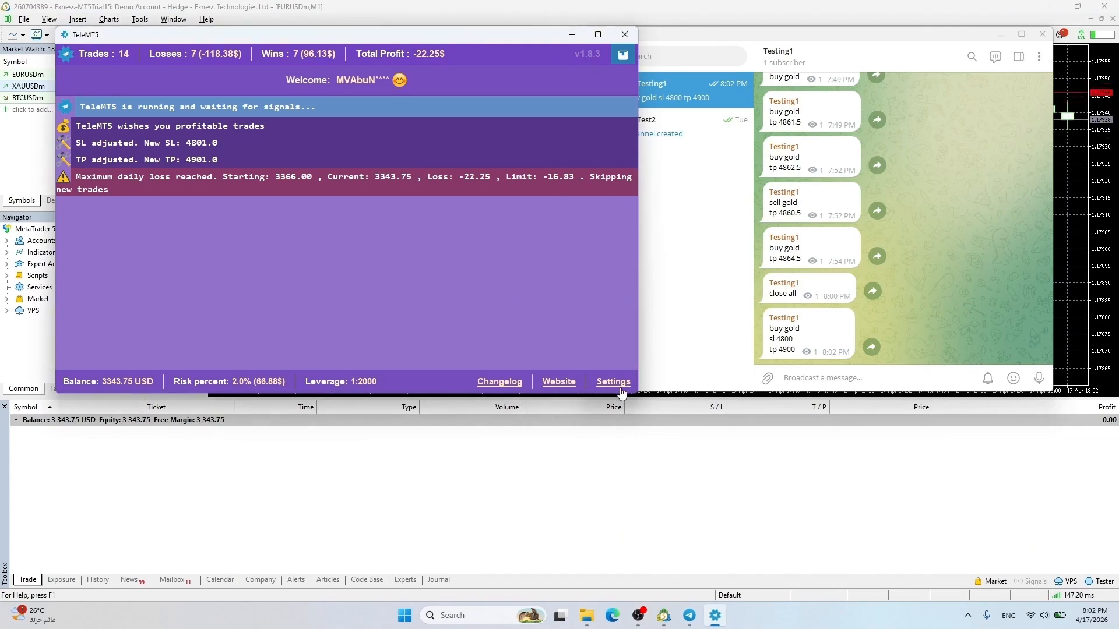
{"action": "left_click", "coordinate": [623, 386]}
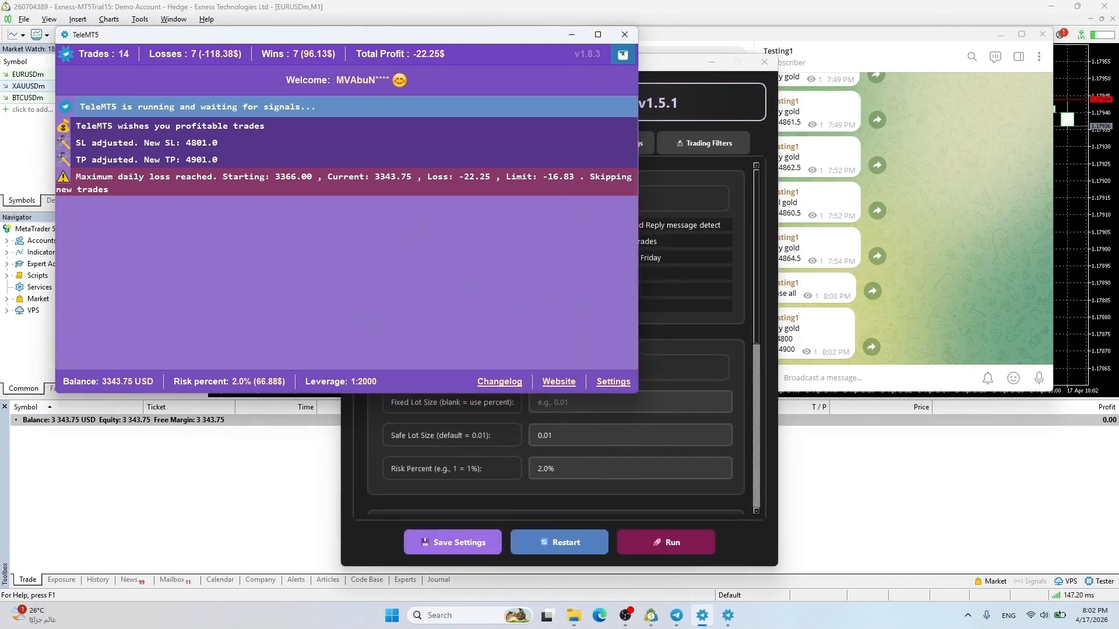
Clear the max daily loss limit, save the settings and restart TeleMT5
{"action": "left_click", "coordinate": [676, 61]}
{"action": "left_click", "coordinate": [288, 54]}
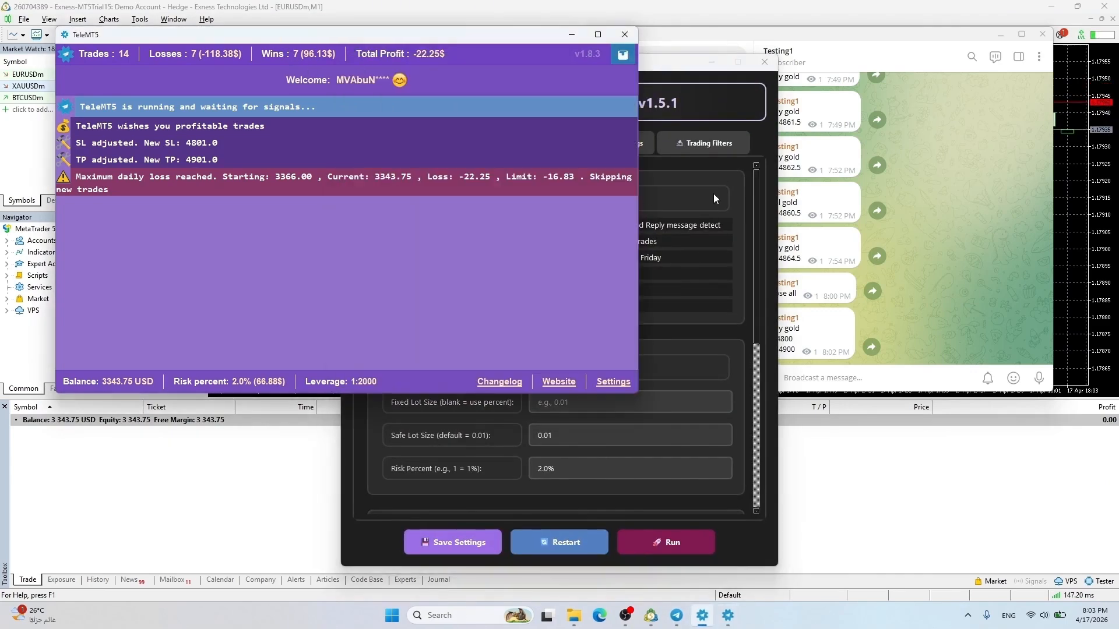
{"action": "left_click_drag", "start_coordinate": [757, 208], "coordinate": [757, 357]}
{"action": "scroll", "coordinate": [756, 360], "scroll_direction": "down", "scroll_amount": 1}
{"action": "left_click_drag", "start_coordinate": [628, 447], "coordinate": [643, 445]}
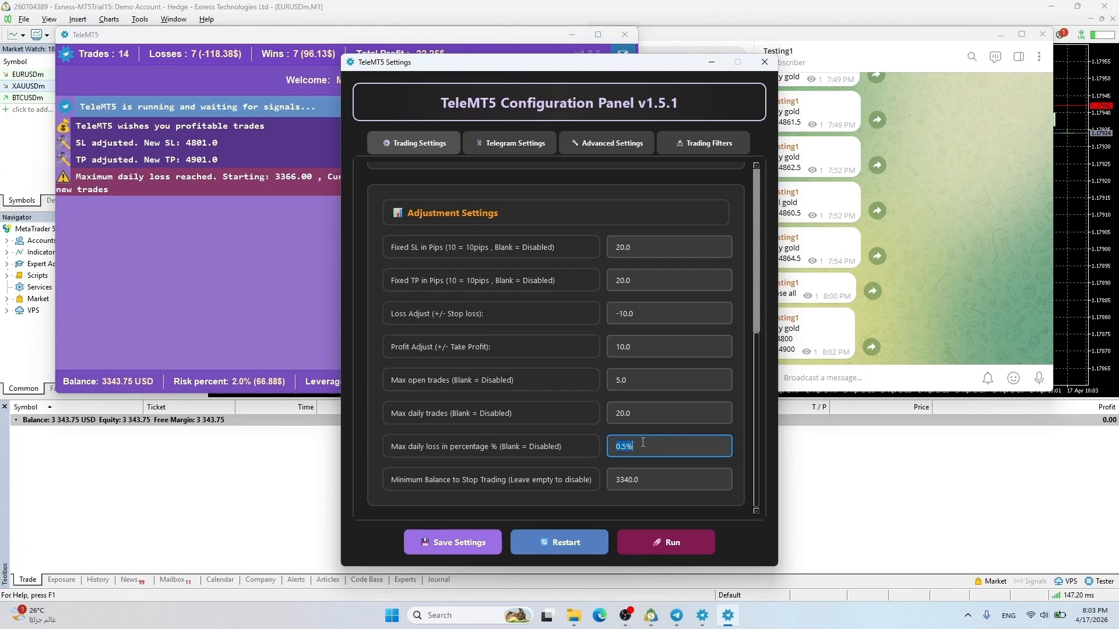
{"action": "key", "text": "BackSpace"}
{"action": "left_click", "coordinate": [453, 542]}
{"action": "left_click", "coordinate": [612, 329]}
{"action": "left_click", "coordinate": [571, 542]}
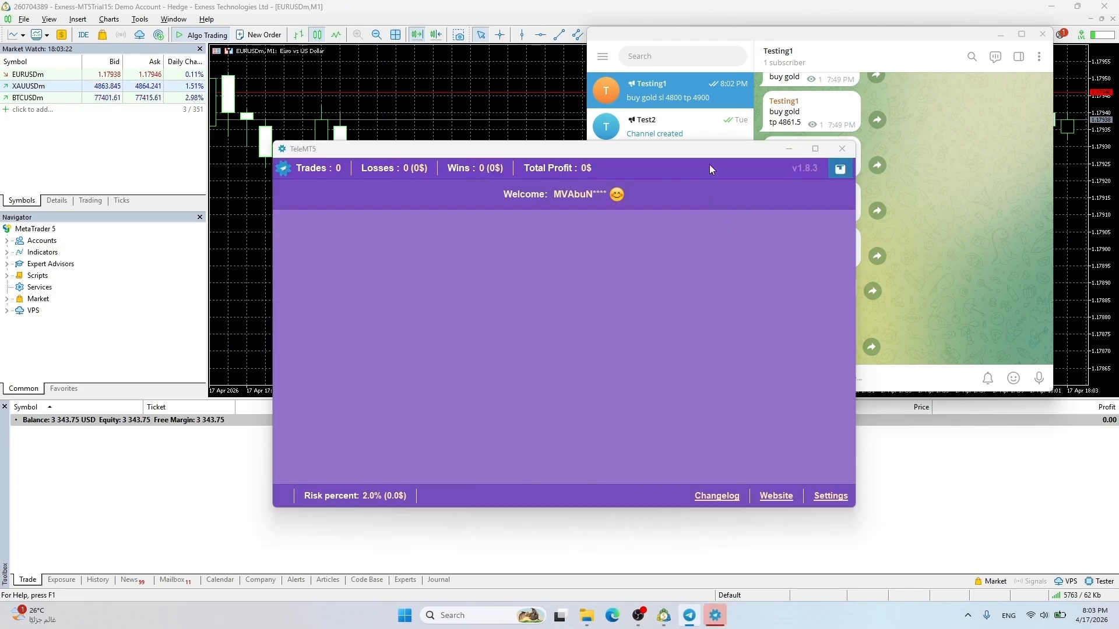
Copy and resend the 'buy gold sl 4800 tp 4900' signal to the Testing1 channel
{"action": "left_click_drag", "start_coordinate": [708, 158], "coordinate": [444, 38]}
{"action": "left_click_drag", "start_coordinate": [769, 327], "coordinate": [808, 351]}
{"action": "key", "text": "ctrl+c"}
{"action": "left_click", "coordinate": [809, 379]}
{"action": "key", "text": "ctrl+v"}
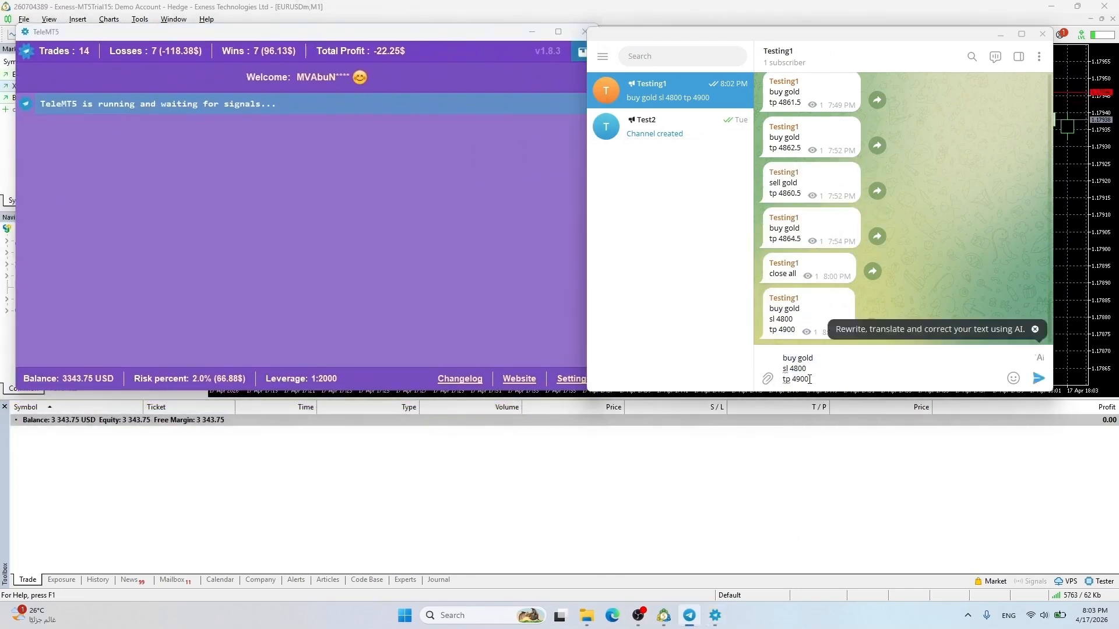
{"action": "key", "text": "Return"}
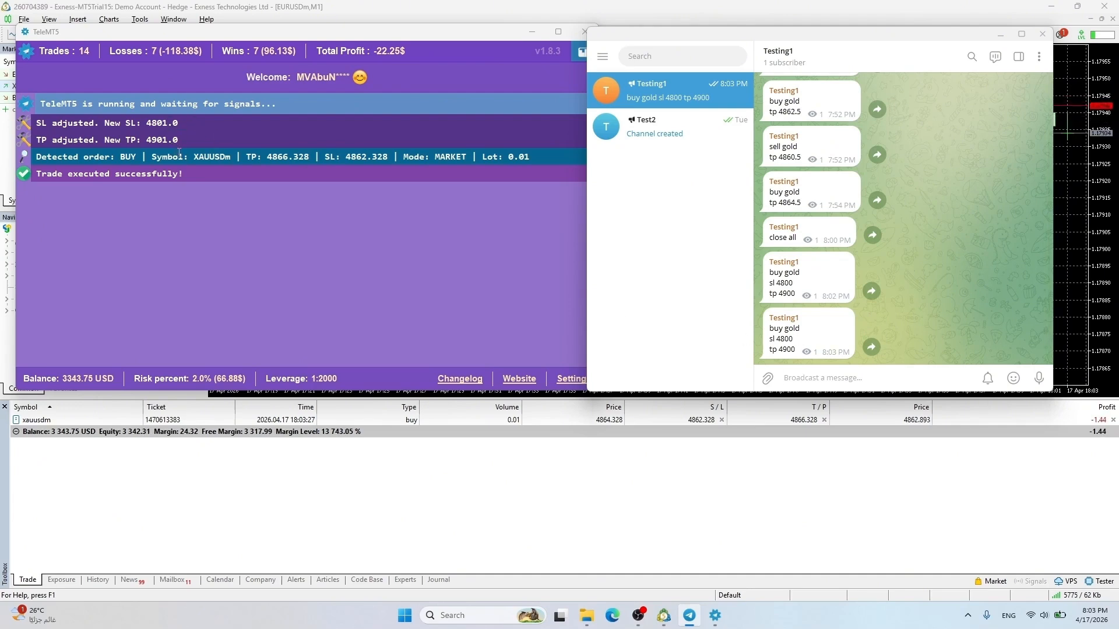
Send 'sell gold / tp 4820 / sl 4910' to the channel and check TeleMT5's result
{"action": "left_click", "coordinate": [807, 379]}
{"action": "type", "text": "sell gold"}
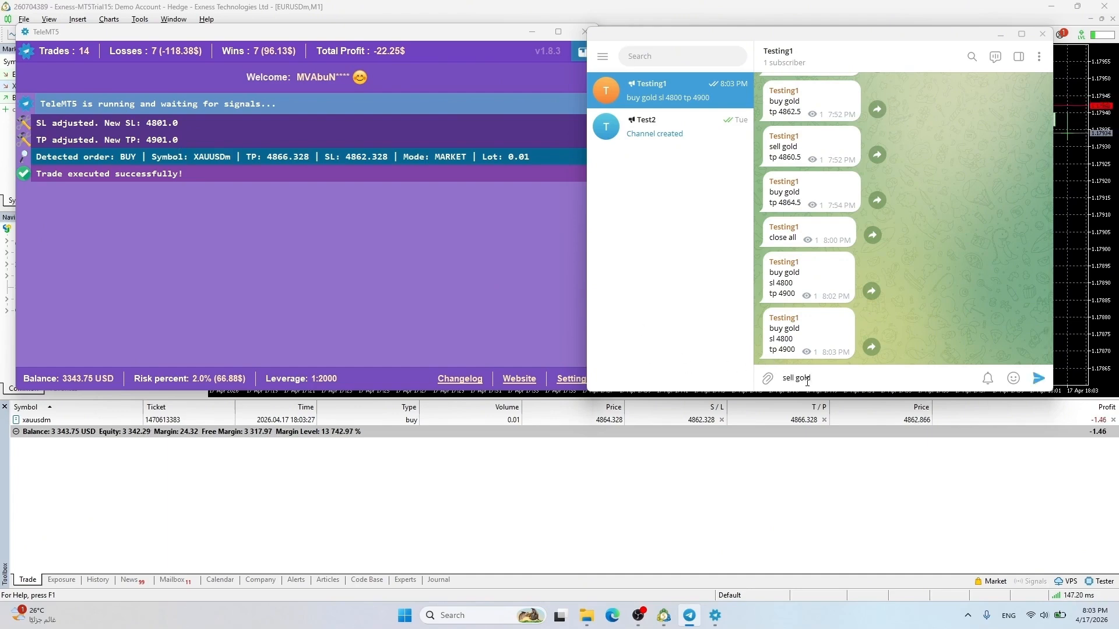
{"action": "key", "text": "shift+Return"}
{"action": "type", "text": "tp 4820"}
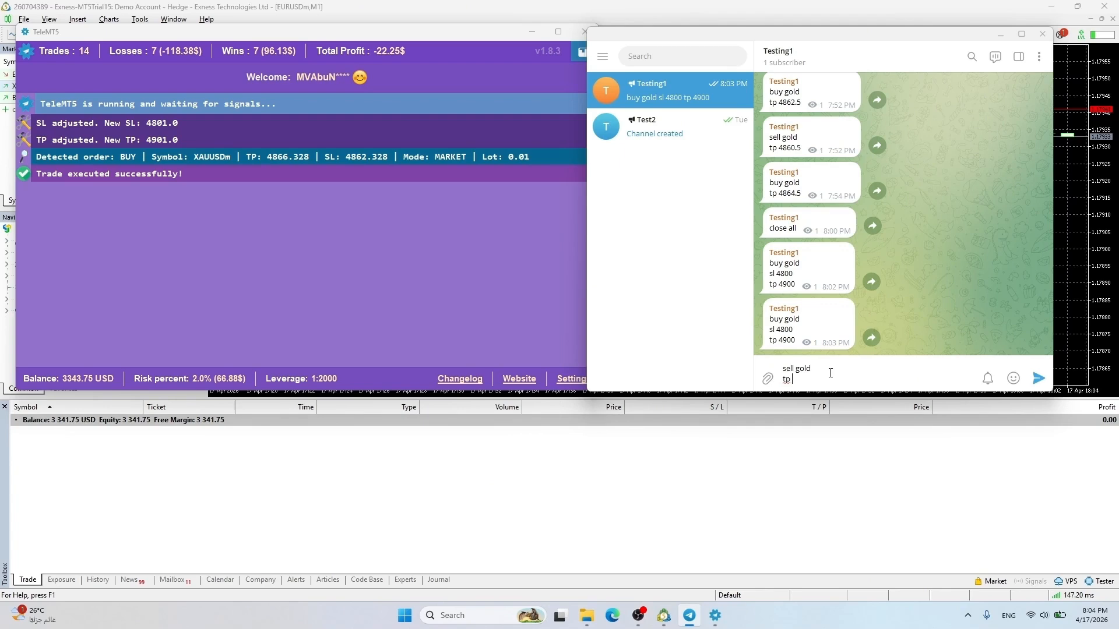
{"action": "key", "text": "shift+Return"}
{"action": "type", "text": "sl 4910"}
{"action": "key", "text": "Return"}
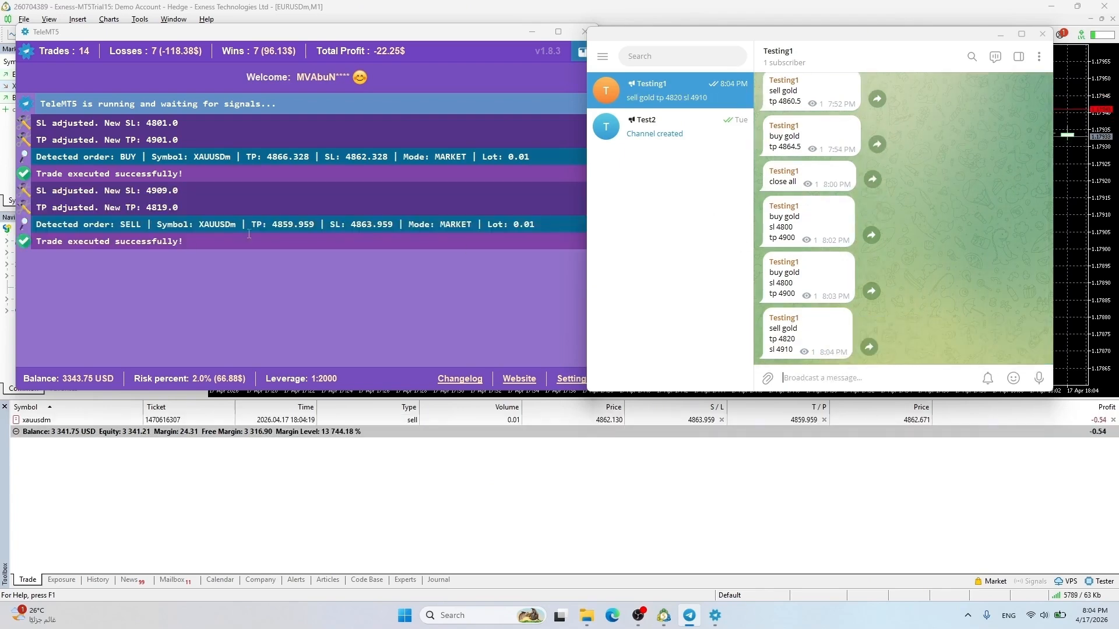
{"action": "left_click", "coordinate": [574, 381]}
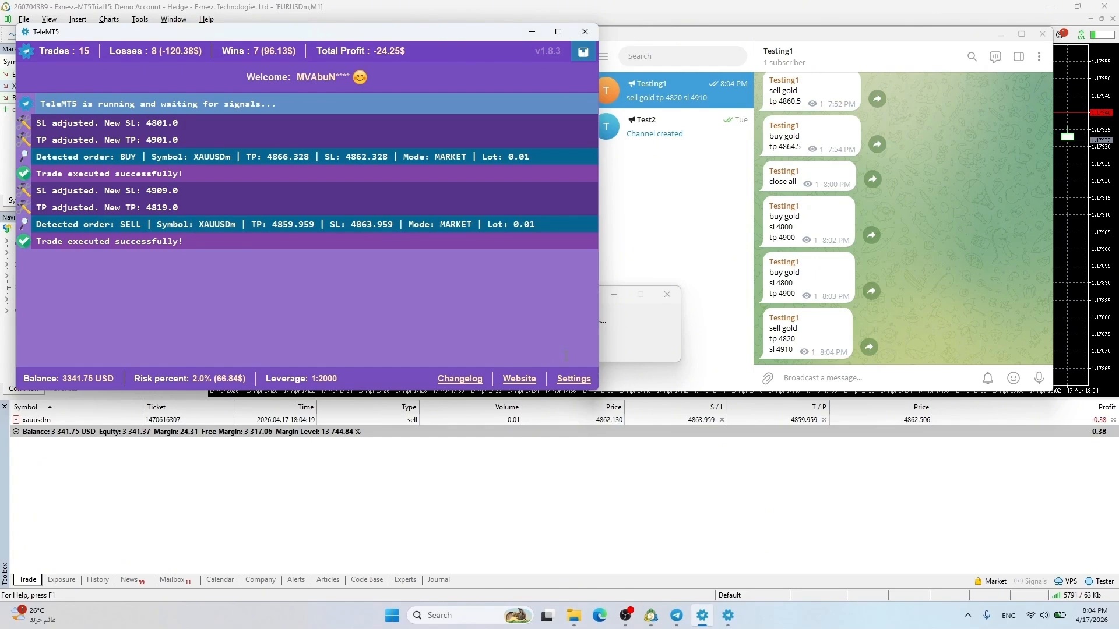
{"action": "left_click", "coordinate": [573, 379]}
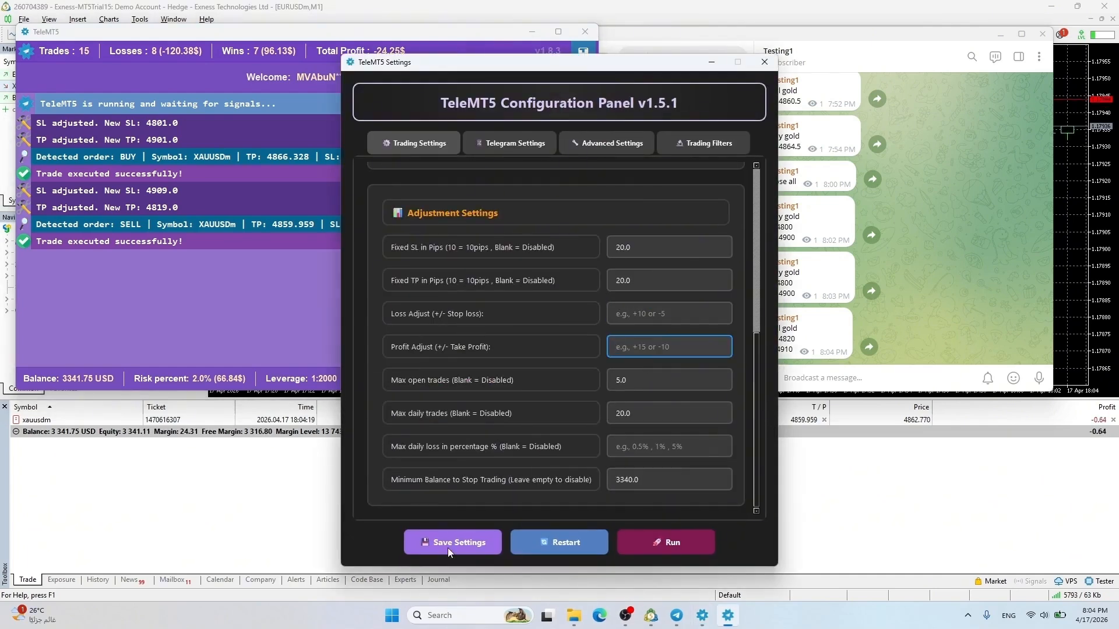
Restart the copier and send 'close all' to close every open position
{"action": "left_click", "coordinate": [577, 541]}
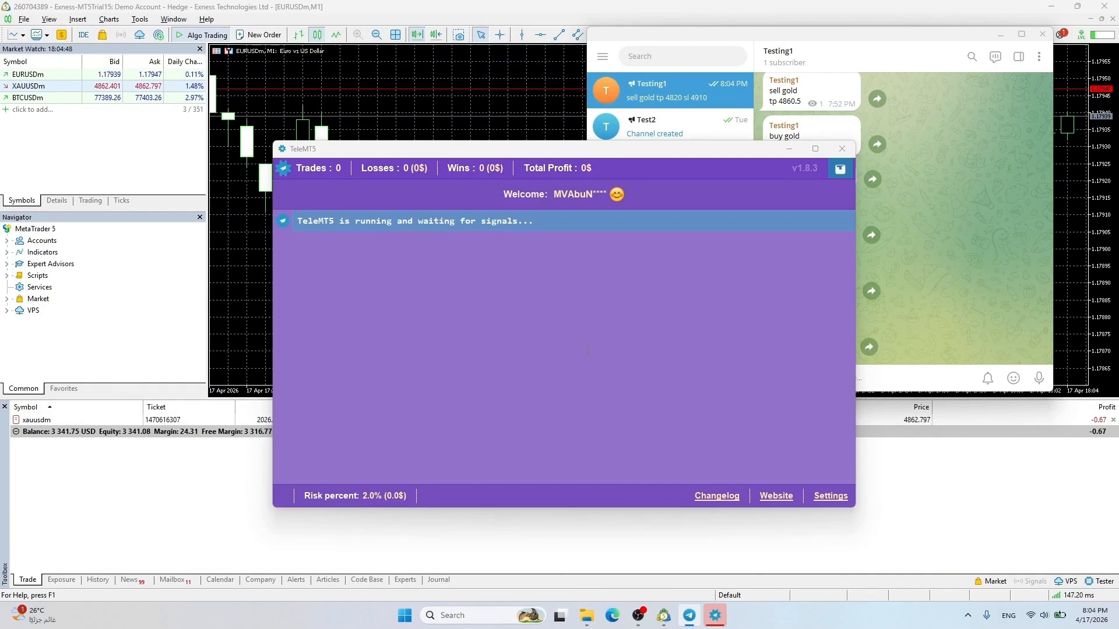
{"action": "left_click_drag", "start_coordinate": [563, 152], "coordinate": [306, 21]}
{"action": "left_click", "coordinate": [829, 381]}
{"action": "type", "text": "close all"}
{"action": "key", "text": "Return"}
Copy and resend the earlier sell gold signal to the channel
{"action": "left_click_drag", "start_coordinate": [769, 293], "coordinate": [794, 316]}
{"action": "key", "text": "ctrl+c"}
{"action": "left_click", "coordinate": [799, 376]}
{"action": "key", "text": "ctrl+v"}
{"action": "key", "text": "Return"}
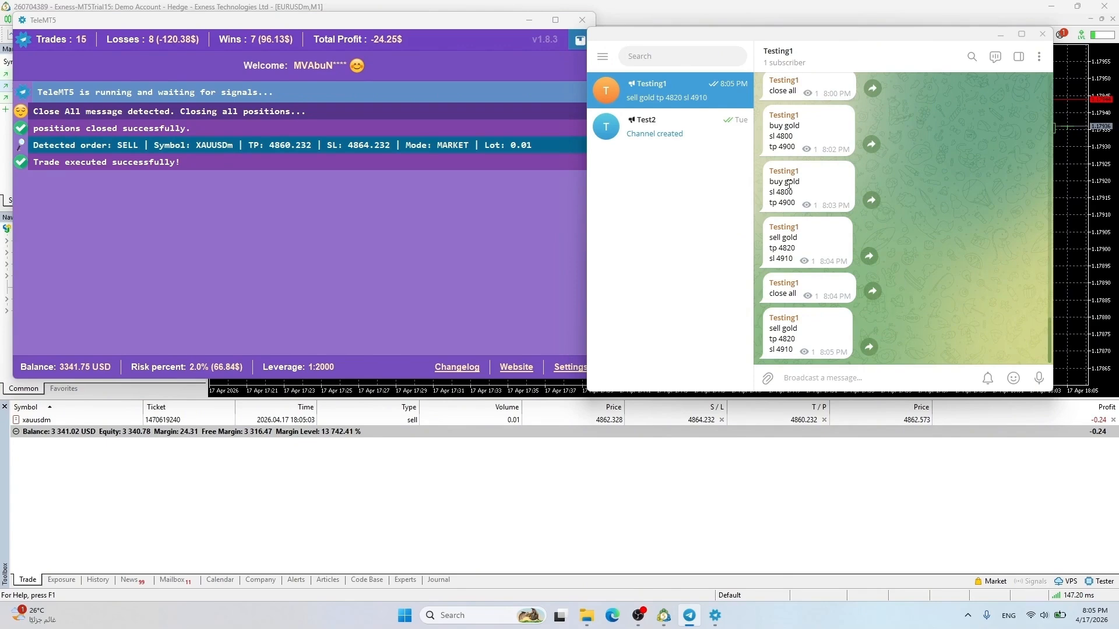
Copy and resend the earlier buy gold signal, then return to TeleMT5 settings
{"action": "left_click_drag", "start_coordinate": [769, 177], "coordinate": [850, 206]}
{"action": "key", "text": "ctrl+c"}
{"action": "left_click", "coordinate": [813, 378]}
{"action": "key", "text": "ctrl+v"}
{"action": "key", "text": "Return"}
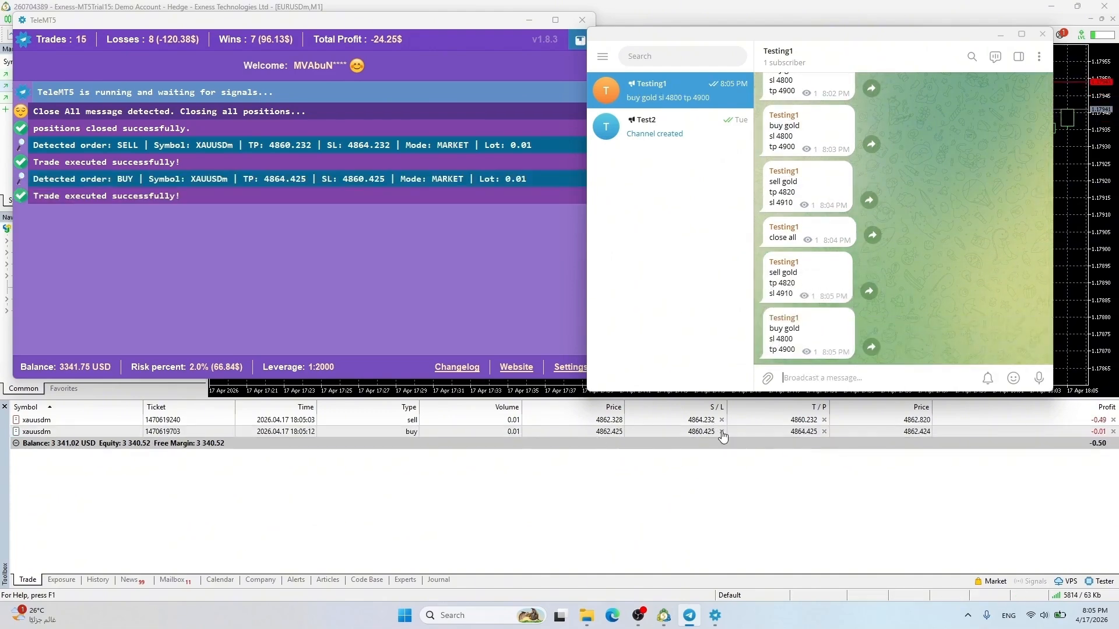
{"action": "left_click", "coordinate": [558, 355]}
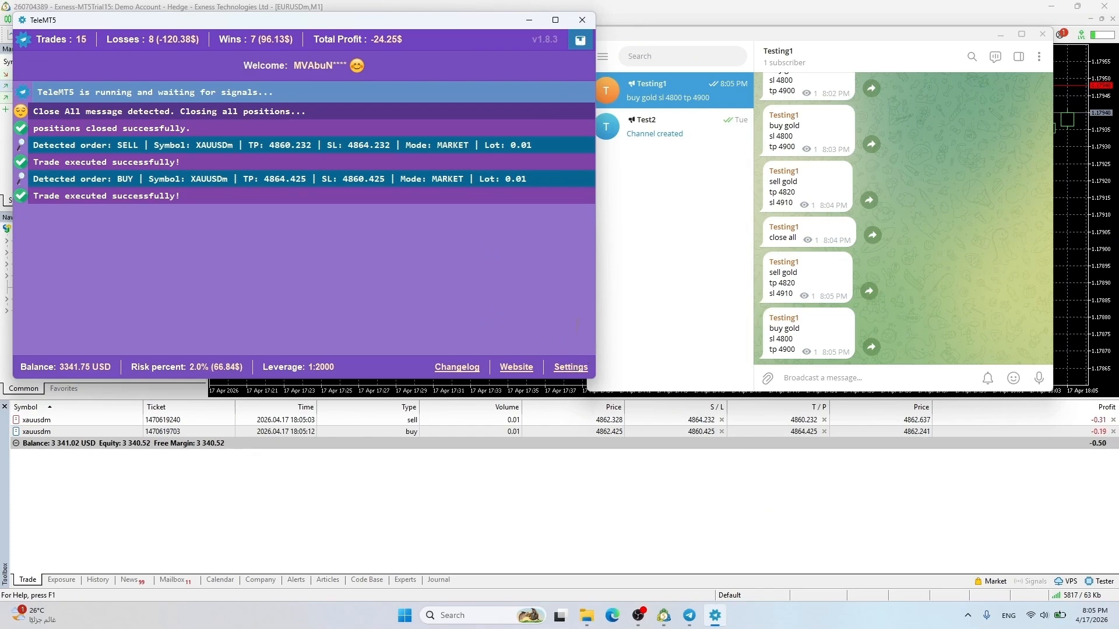
{"action": "left_click", "coordinate": [570, 368]}
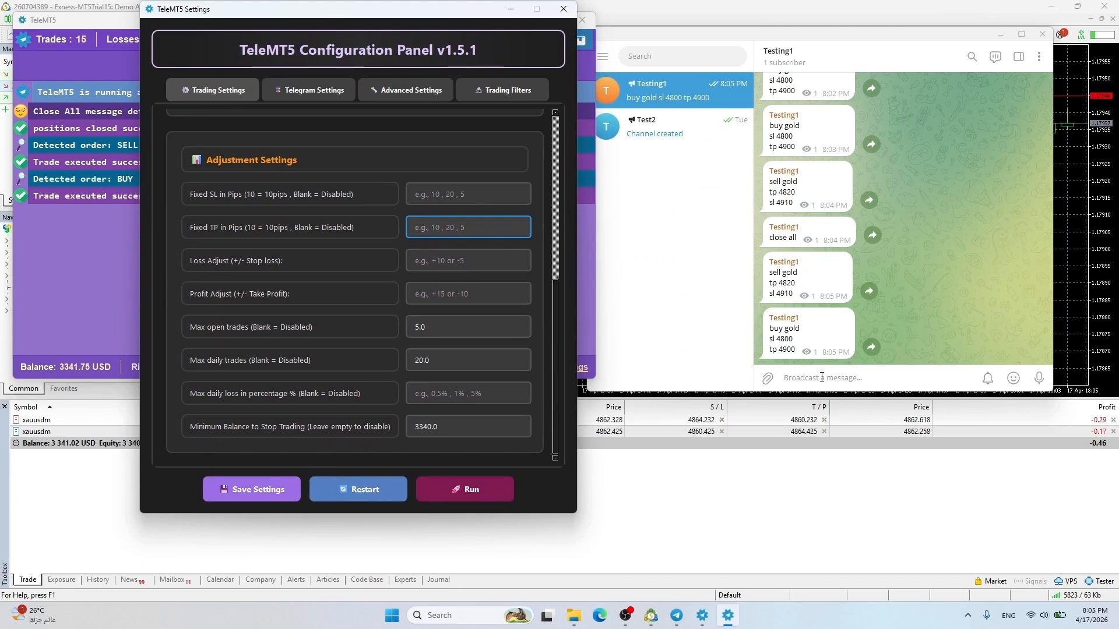
Delete the 20.0 Max daily trades value, save the settings and restart the copier
{"action": "left_click", "coordinate": [822, 378]}
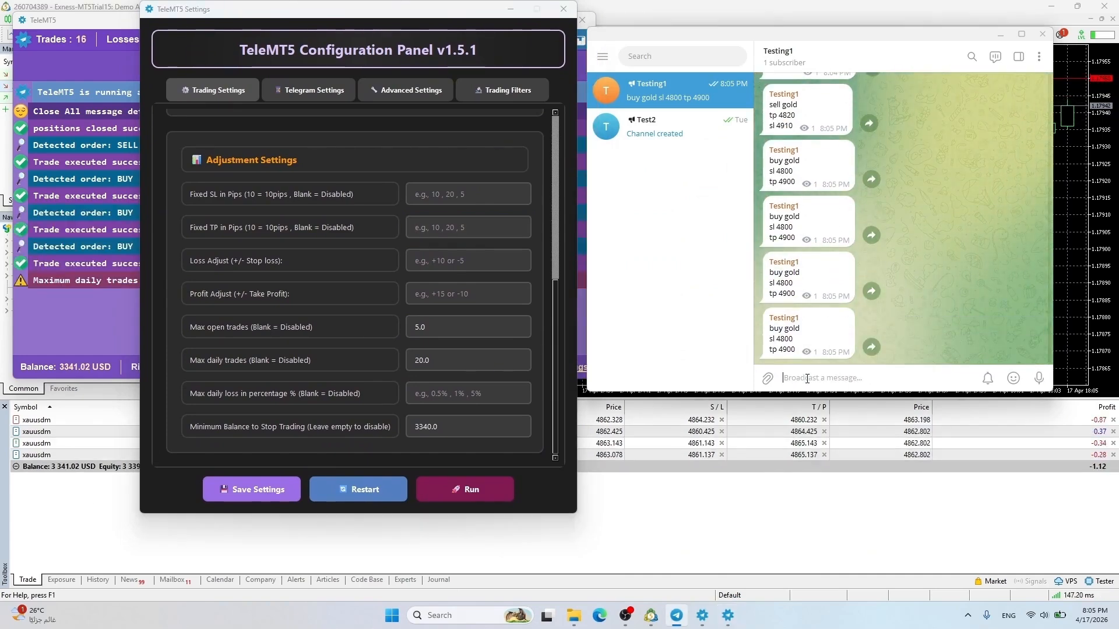
{"action": "left_click", "coordinate": [109, 297]}
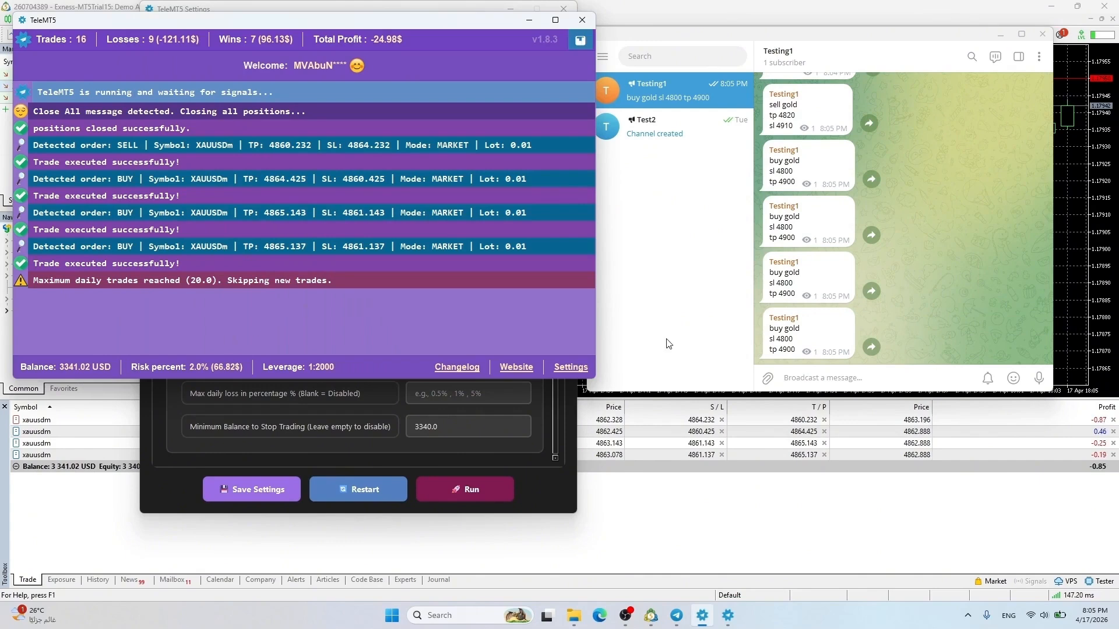
{"action": "left_click", "coordinate": [323, 443]}
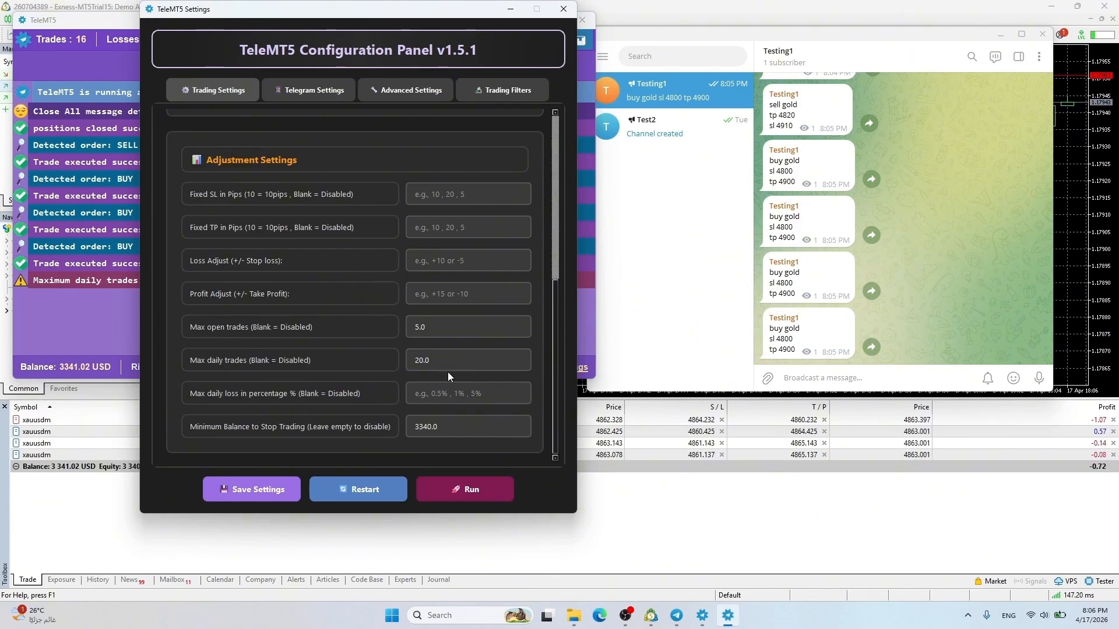
{"action": "double_click", "coordinate": [443, 360]}
{"action": "key", "text": "BackSpace"}
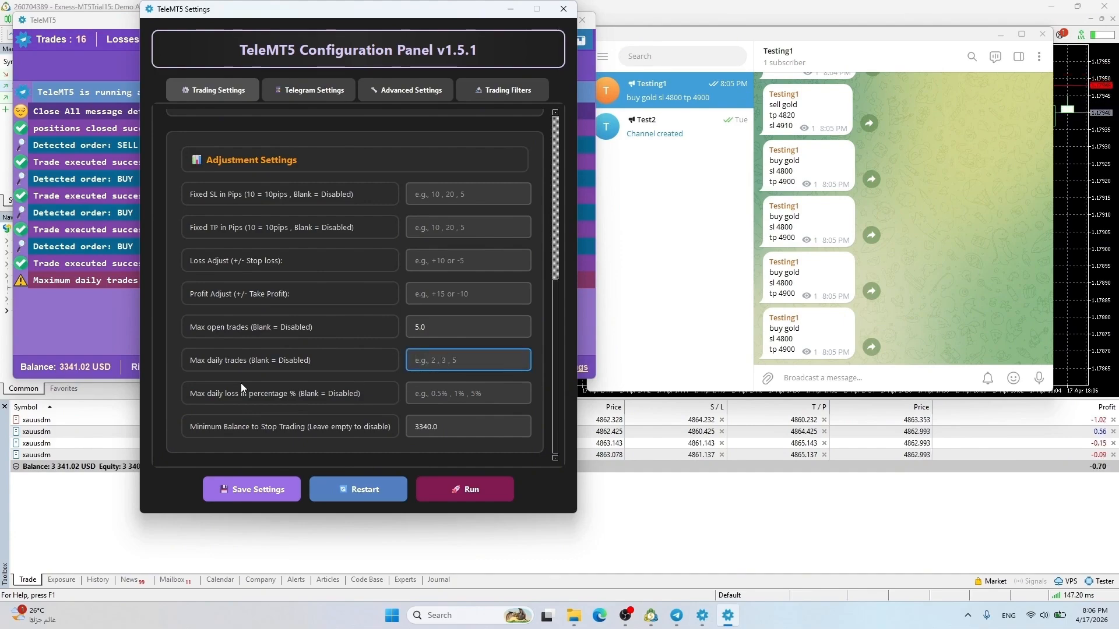
{"action": "left_click", "coordinate": [112, 332]}
{"action": "left_click", "coordinate": [251, 491]}
{"action": "left_click", "coordinate": [366, 490]}
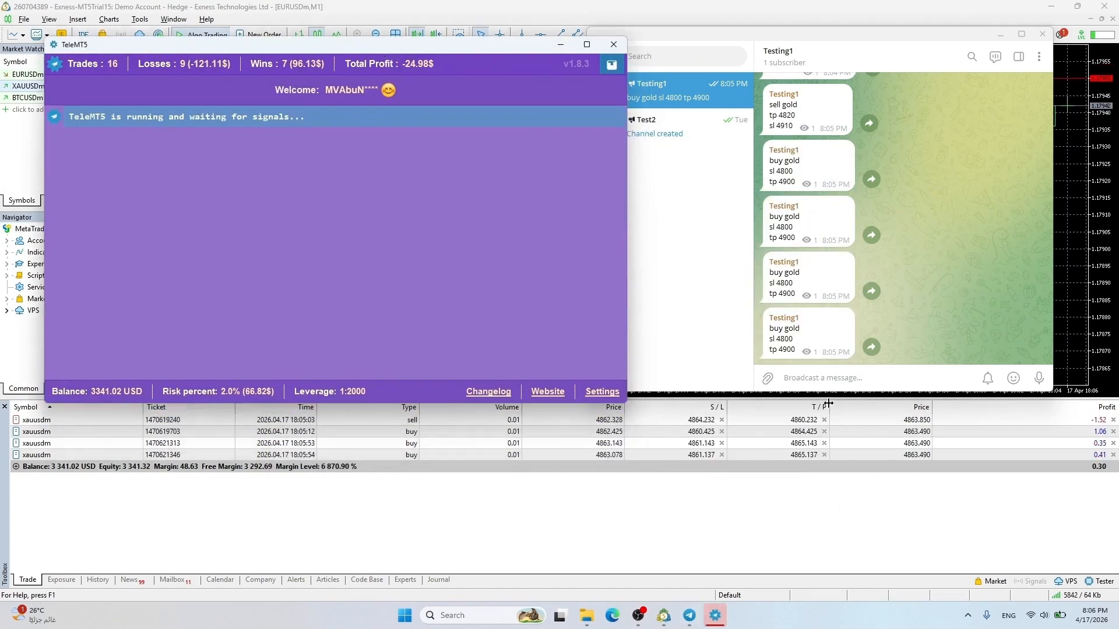
Paste and send the 'buy gold / sl 4800 / tp 4900' signal twice to the channel
{"action": "left_click", "coordinate": [825, 379]}
{"action": "key", "text": "ctrl+v"}
{"action": "key", "text": "Return"}
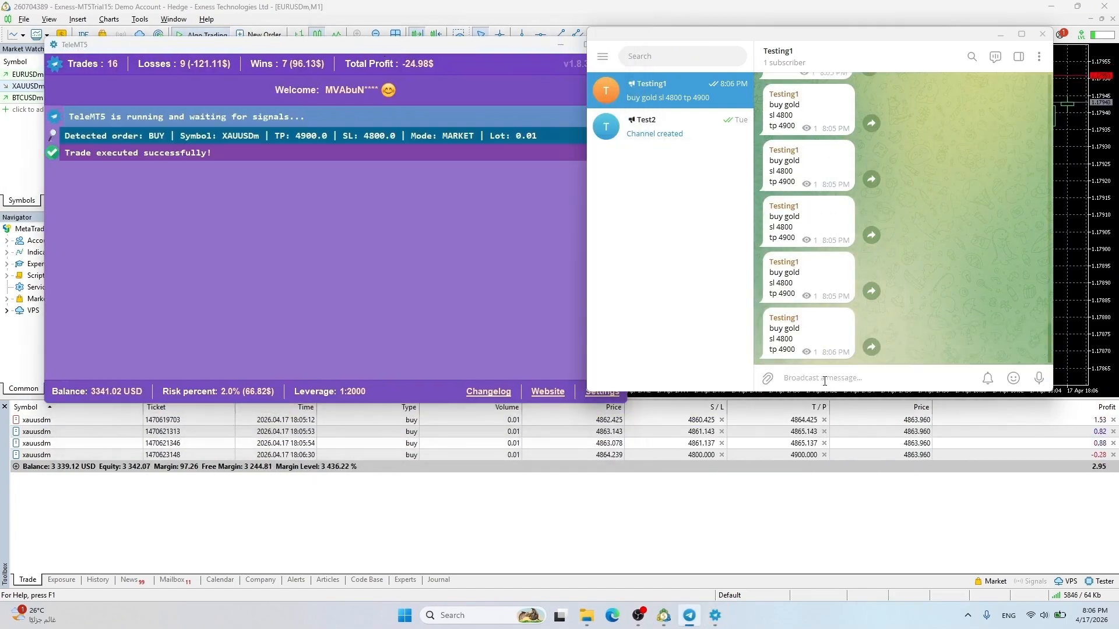
{"action": "left_click", "coordinate": [874, 370]}
{"action": "key", "text": "ctrl+v"}
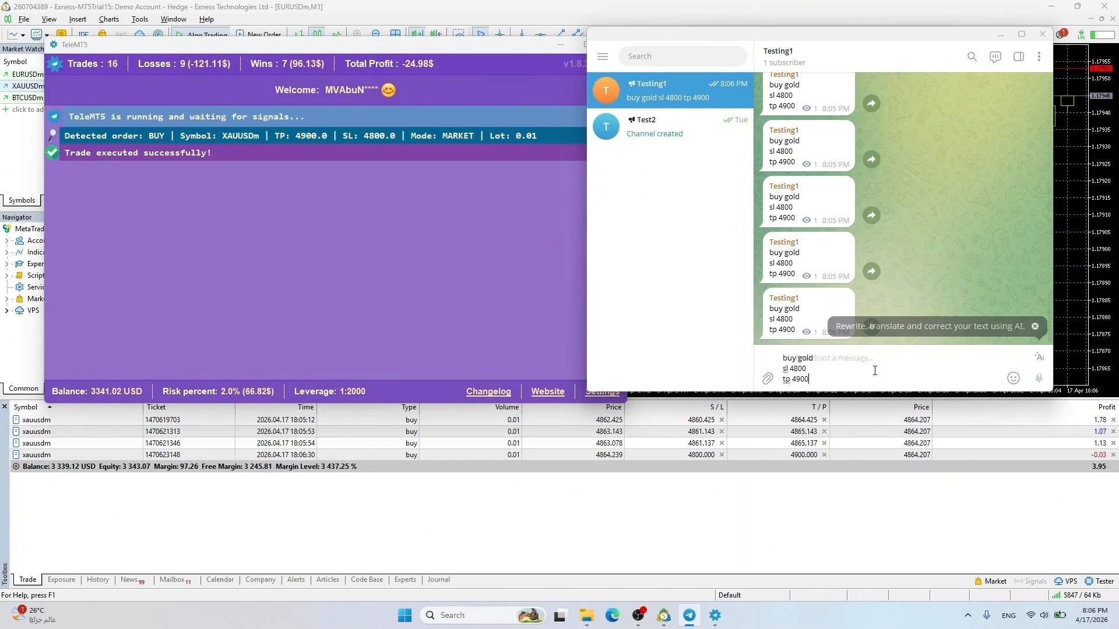
{"action": "key", "text": "Return"}
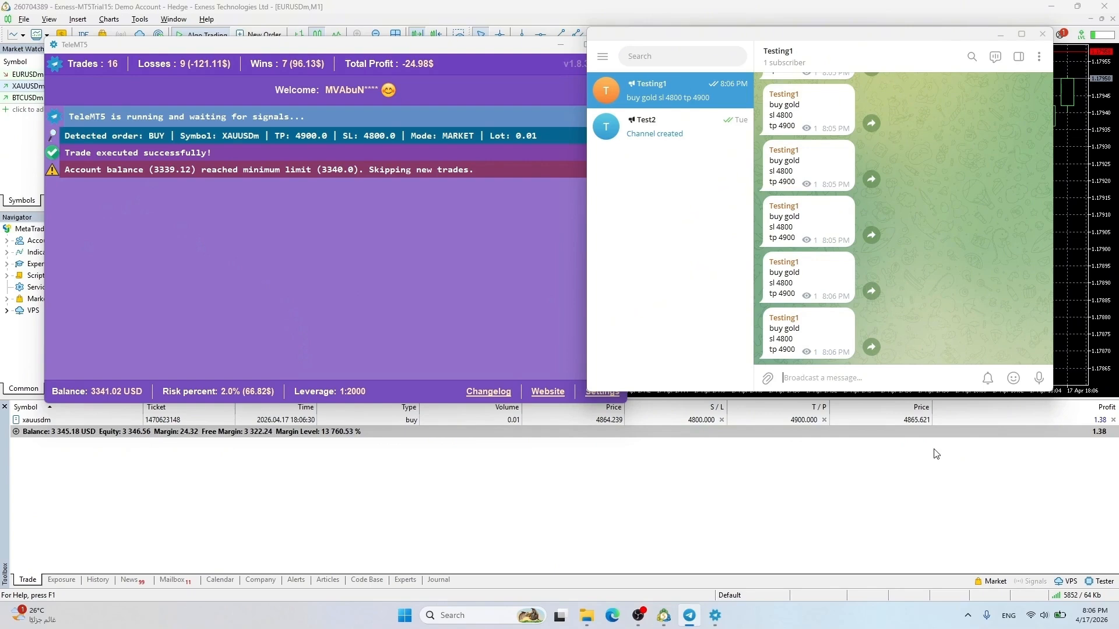
Send three buy gold signals, then 'close all' to flatten the gold positions
{"action": "key", "text": "ctrl+v"}
{"action": "key", "text": "Return"}
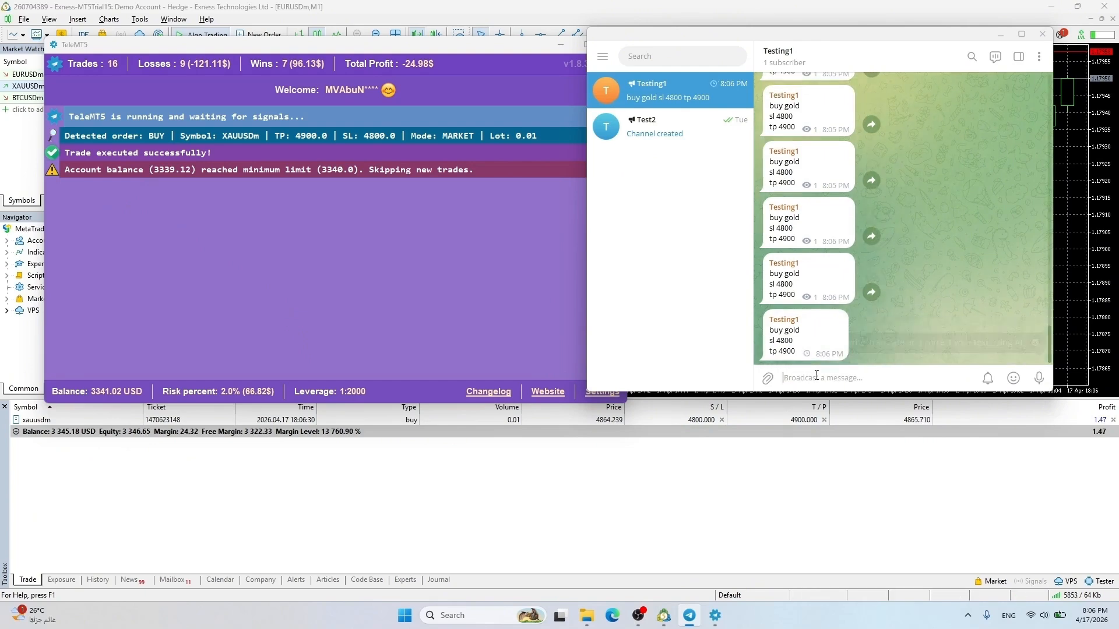
{"action": "key", "text": "ctrl+v"}
{"action": "key", "text": "Return"}
{"action": "key", "text": "ctrl+v"}
{"action": "key", "text": "Return"}
{"action": "key", "text": "ctrl+v"}
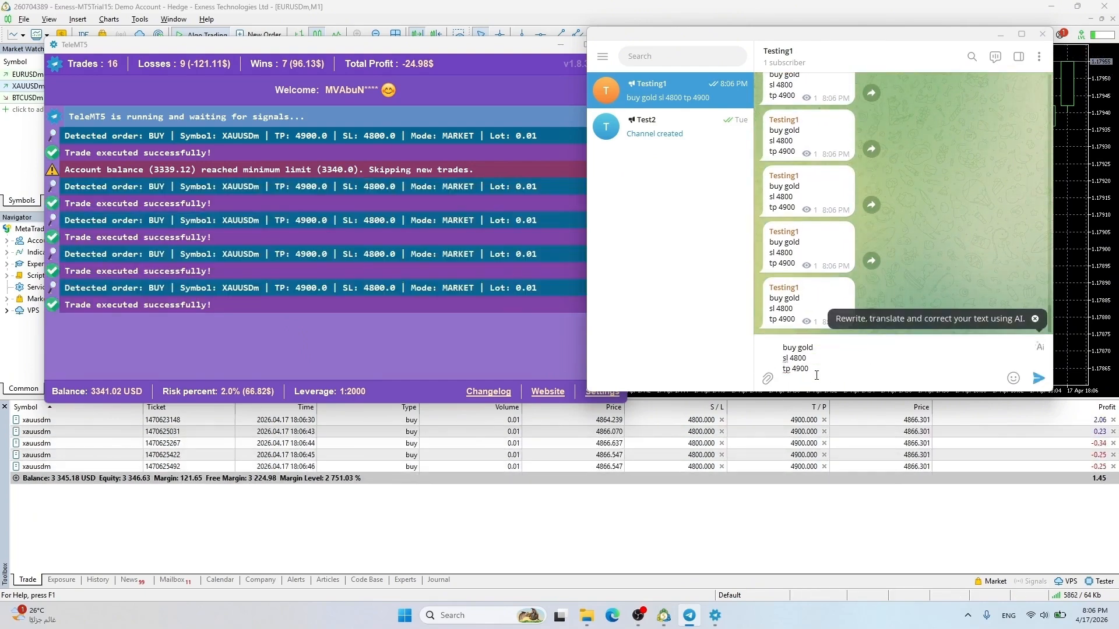
{"action": "key", "text": "Return"}
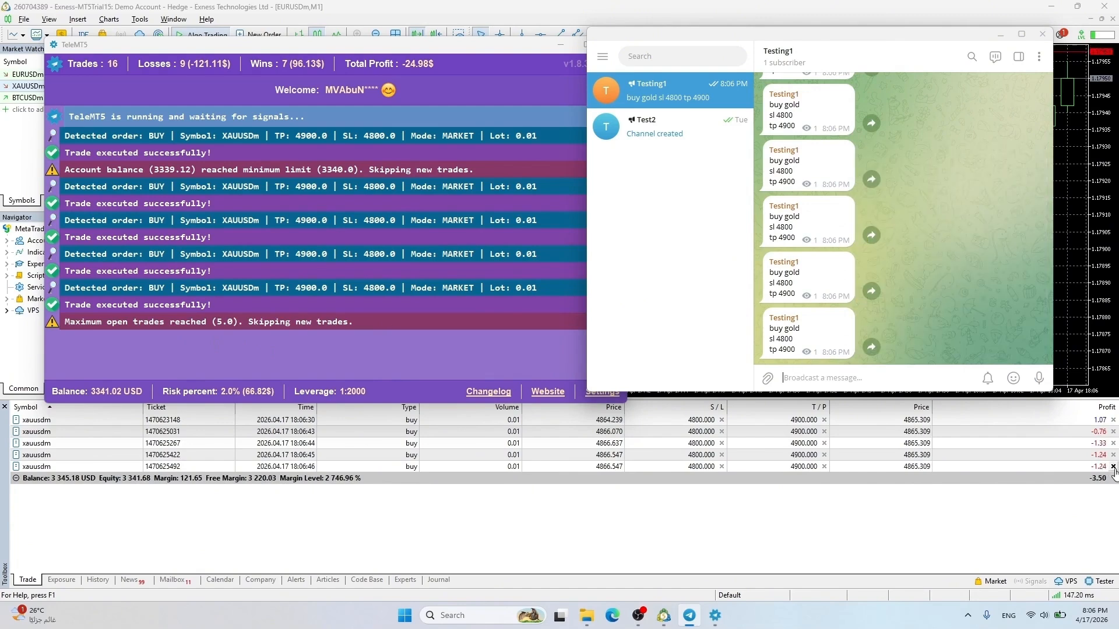
{"action": "type", "text": "close all"}
{"action": "key", "text": "Return"}
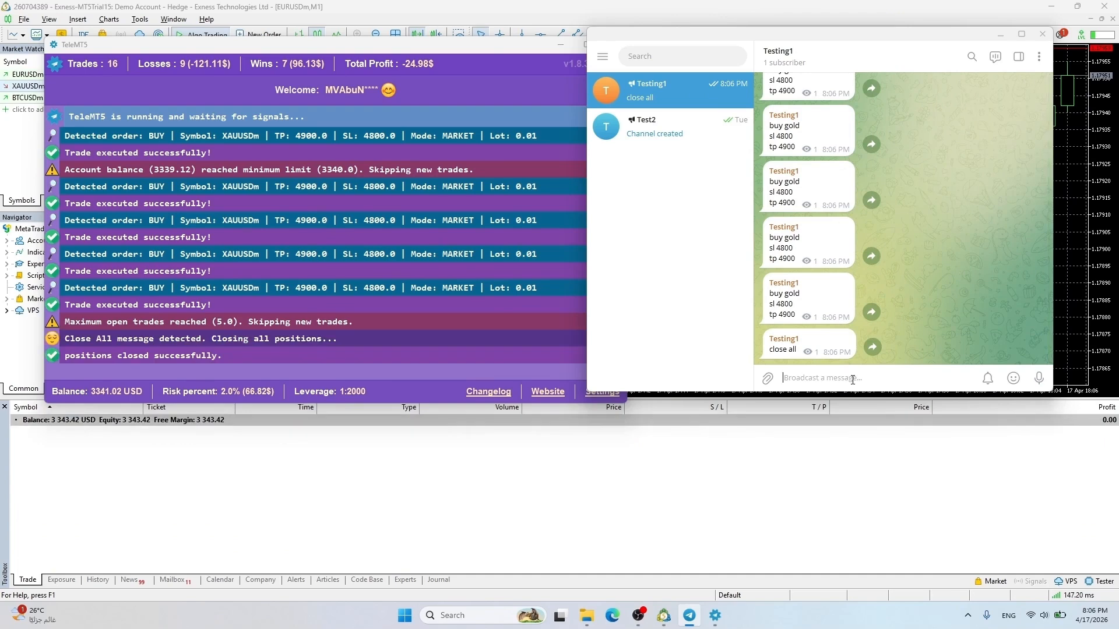
Send three more buy gold signals, another 'close all', then one final buy gold signal
{"action": "key", "text": "ctrl+v"}
{"action": "key", "text": "Return"}
{"action": "key", "text": "ctrl+v"}
{"action": "key", "text": "Return"}
{"action": "key", "text": "ctrl+v"}
{"action": "key", "text": "Return"}
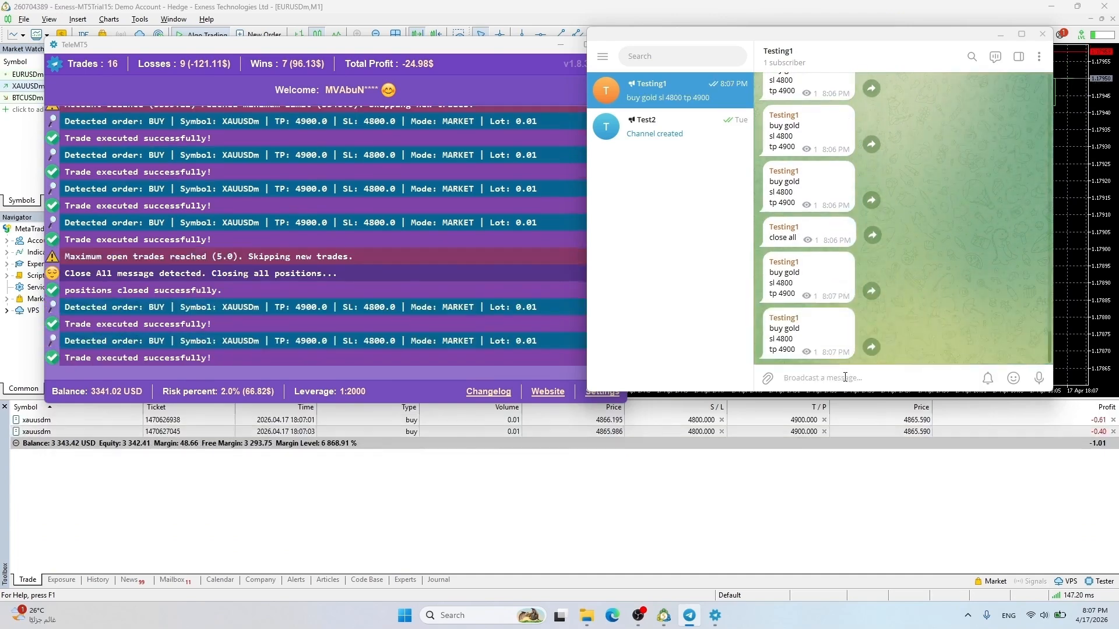
{"action": "type", "text": "buy gold sl 4800 tp 4900"}
{"action": "key", "text": "Return"}
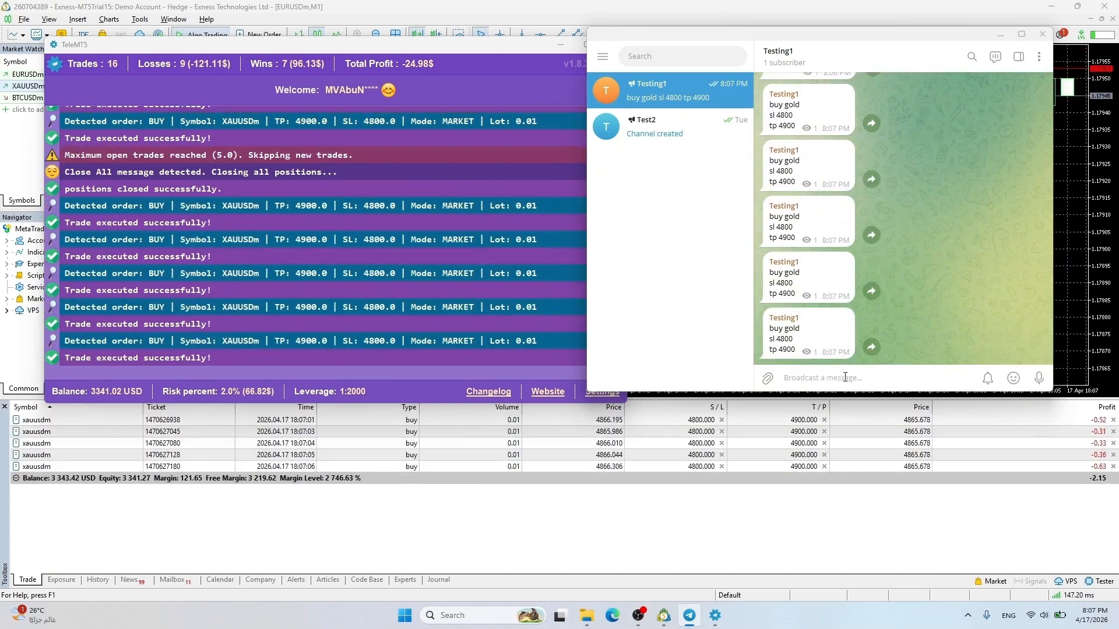
{"action": "type", "text": "close all"}
{"action": "key", "text": "Return"}
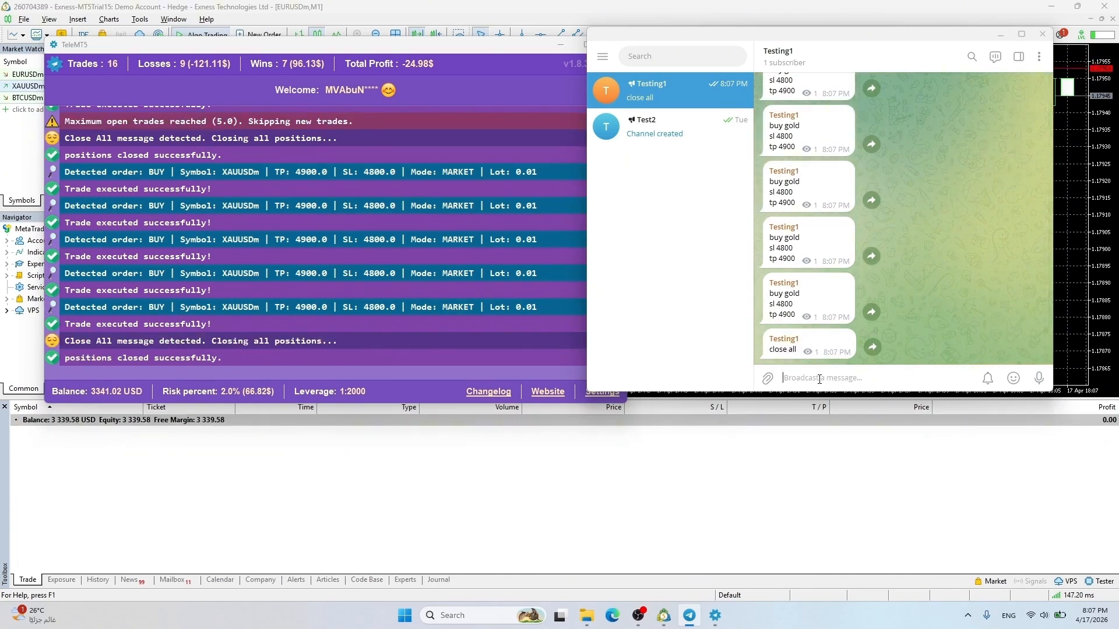
{"action": "type", "text": "buy gold sl 4800 tp 4900"}
{"action": "key", "text": "Return"}
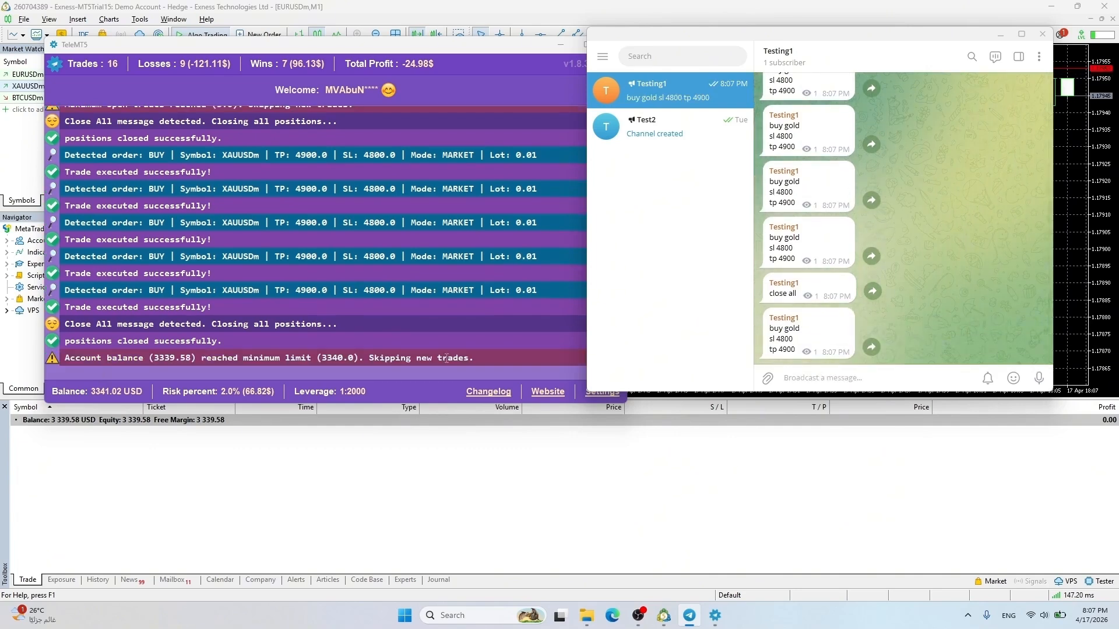
{"action": "left_click", "coordinate": [598, 396]}
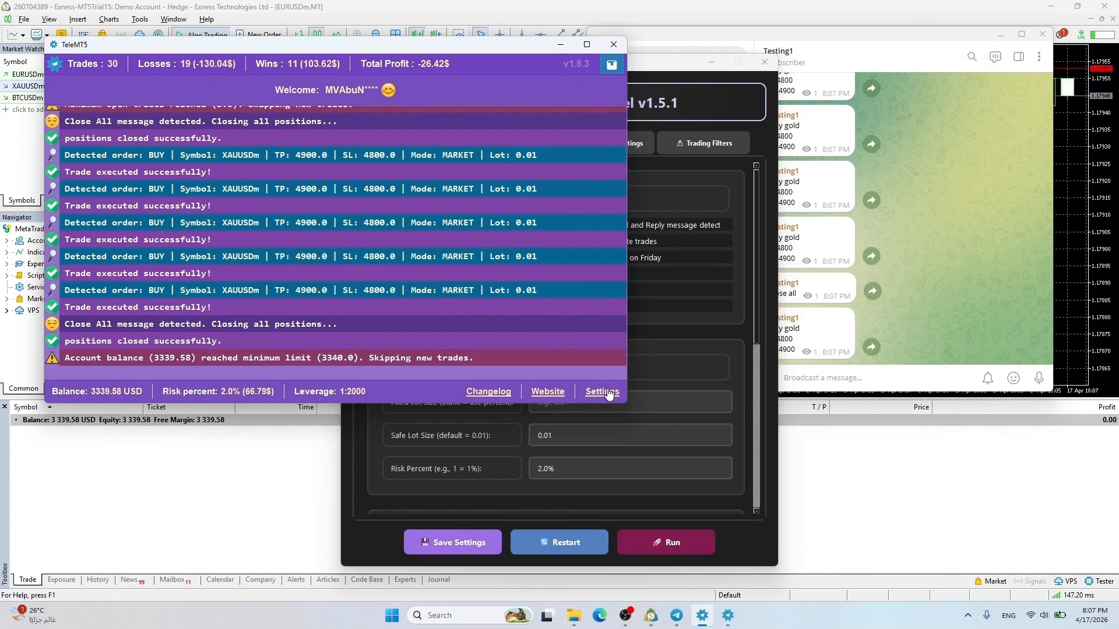
Clear the 3340 minimum balance and set slippage 10, single symbol gold, trailing stop 20
{"action": "left_click_drag", "start_coordinate": [756, 233], "coordinate": [740, 440]}
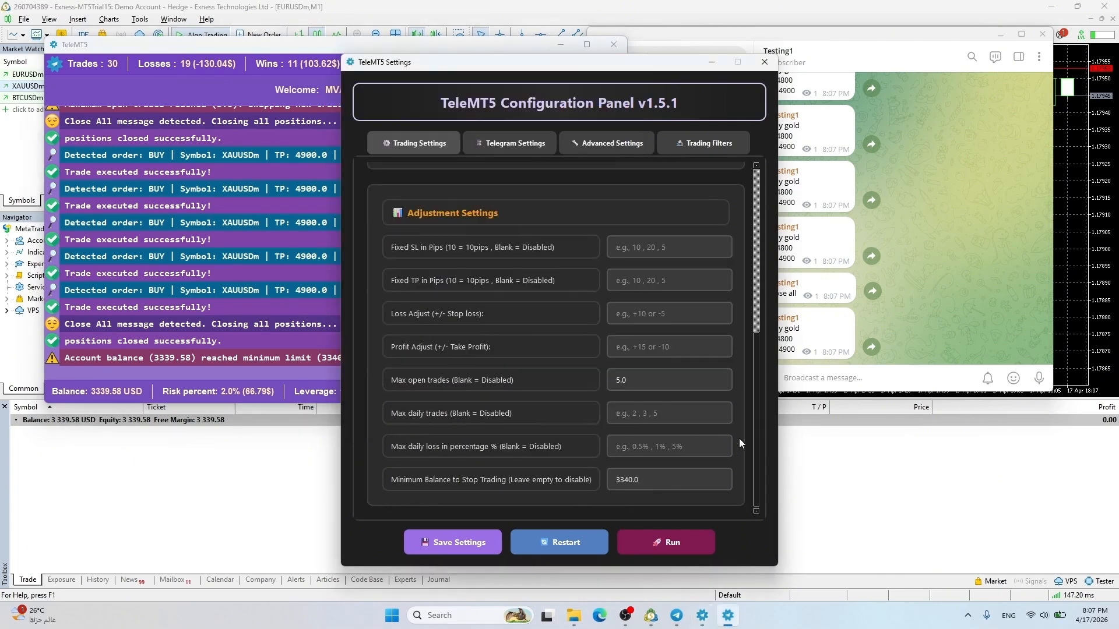
{"action": "double_click", "coordinate": [654, 476]}
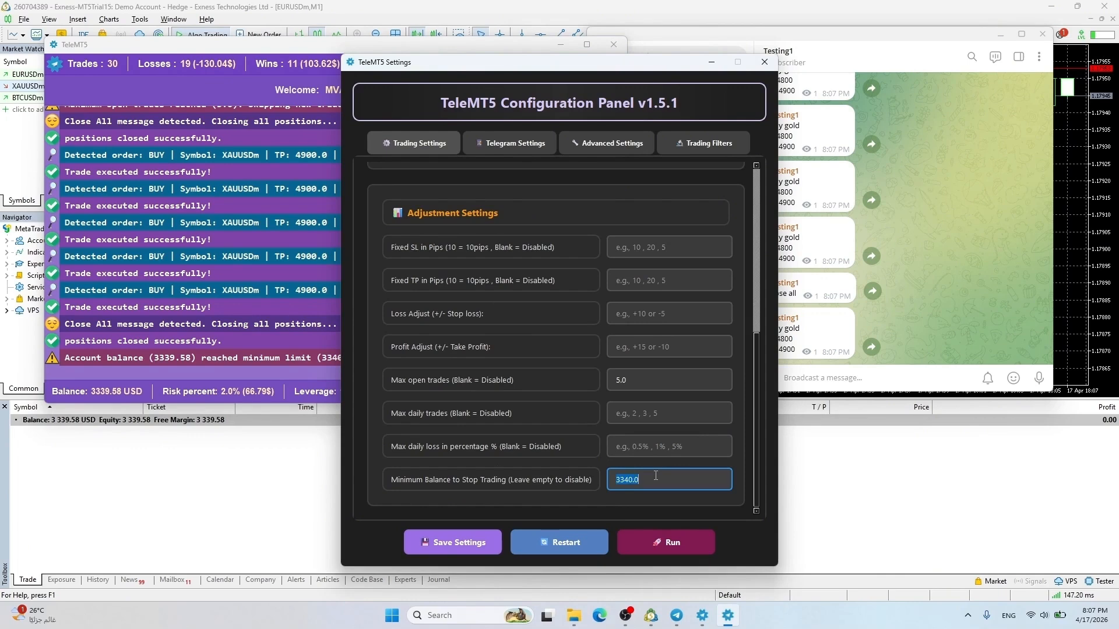
{"action": "key", "text": "BackSpace"}
{"action": "scroll", "coordinate": [765, 285], "scroll_direction": "up", "scroll_amount": 5}
{"action": "left_click", "coordinate": [607, 143]}
{"action": "left_click", "coordinate": [559, 233]}
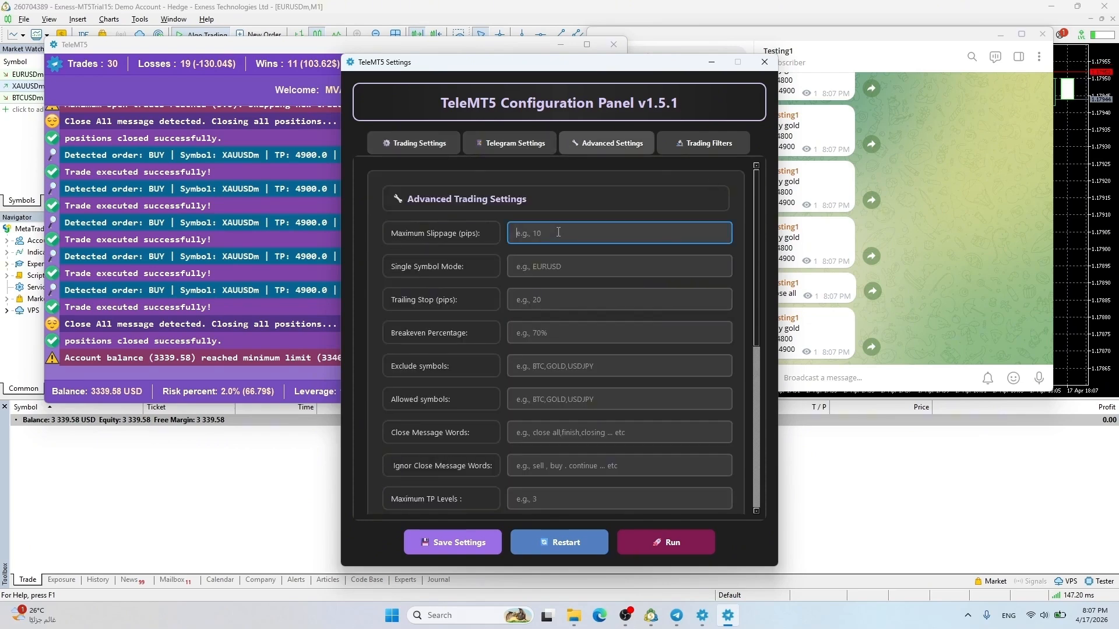
{"action": "type", "text": "10"}
{"action": "left_click", "coordinate": [559, 266]}
{"action": "type", "text": "gold"}
{"action": "left_click", "coordinate": [559, 300]}
{"action": "type", "text": "20"}
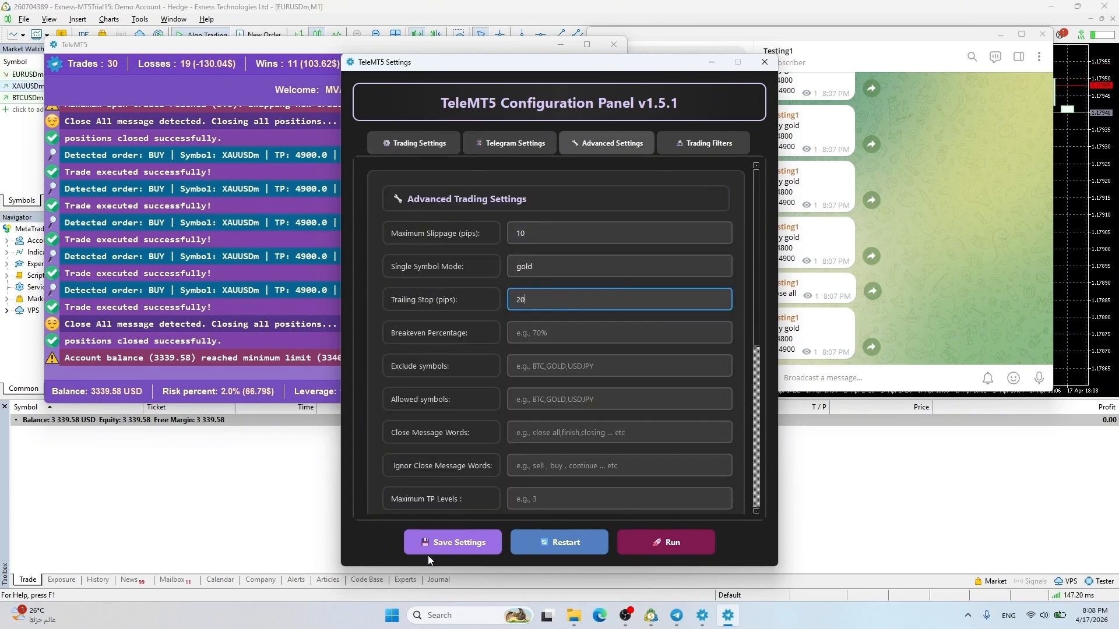
{"action": "left_click", "coordinate": [439, 544]}
{"action": "key", "text": "Return"}
{"action": "left_click", "coordinate": [564, 543]}
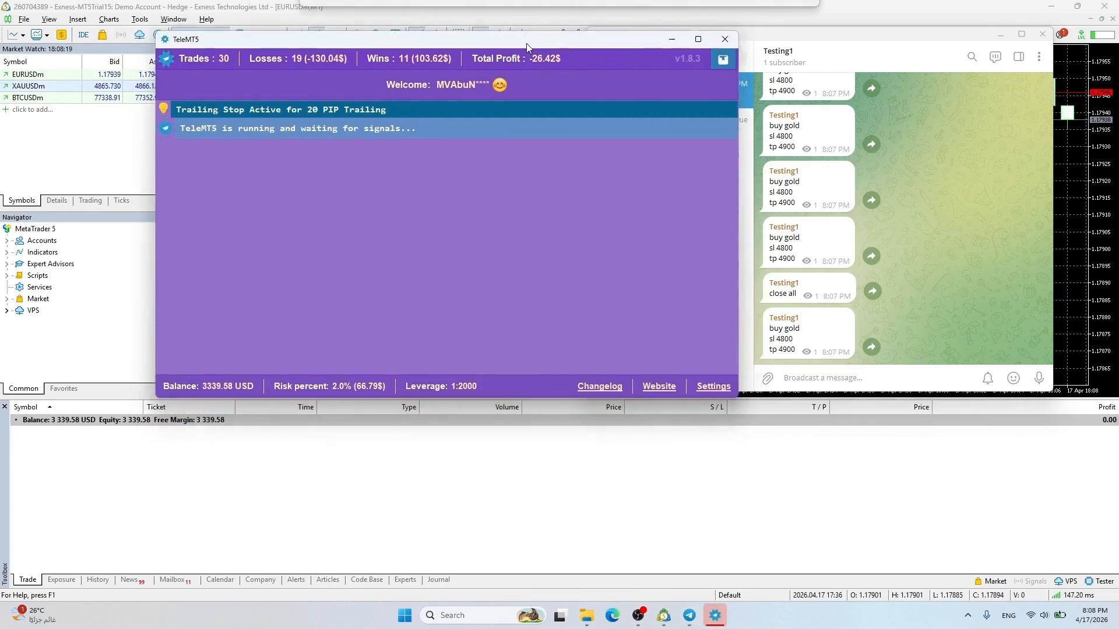
{"action": "left_click", "coordinate": [874, 378]}
{"action": "type", "text": "buy gold @"}
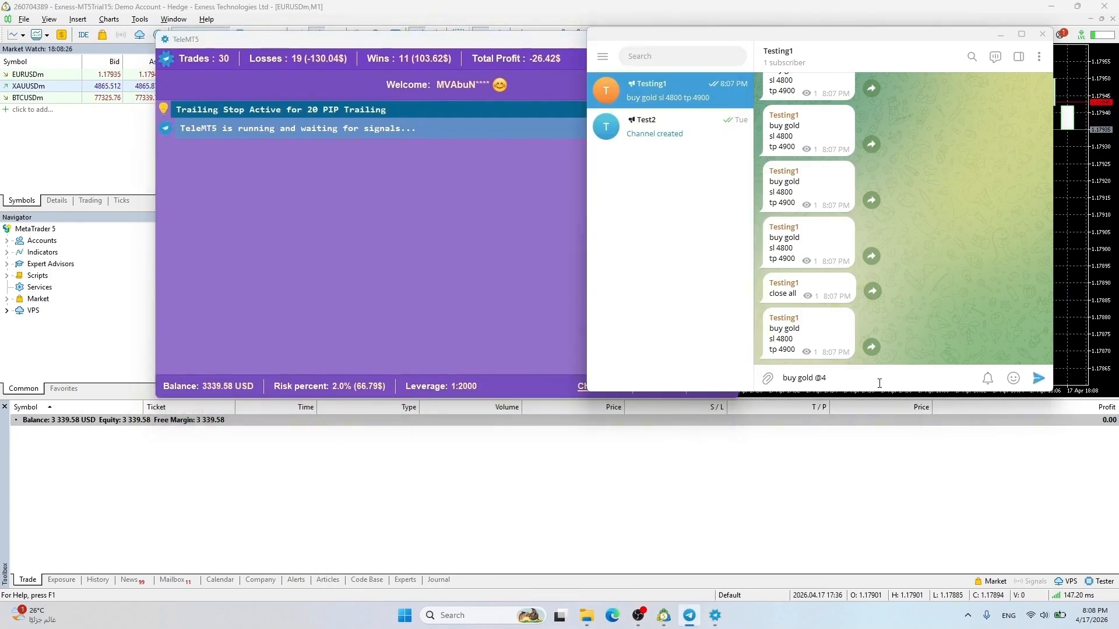
{"action": "type", "text": "4863"}
{"action": "key", "text": "shift+Return"}
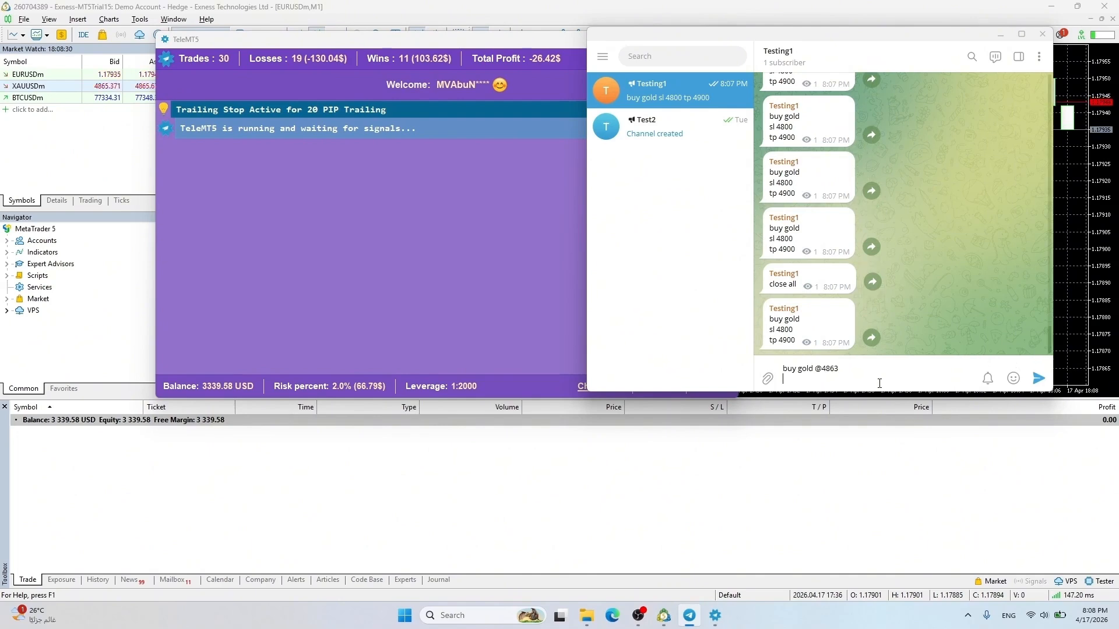
{"action": "type", "text": "sl 4850"}
{"action": "key", "text": "Return"}
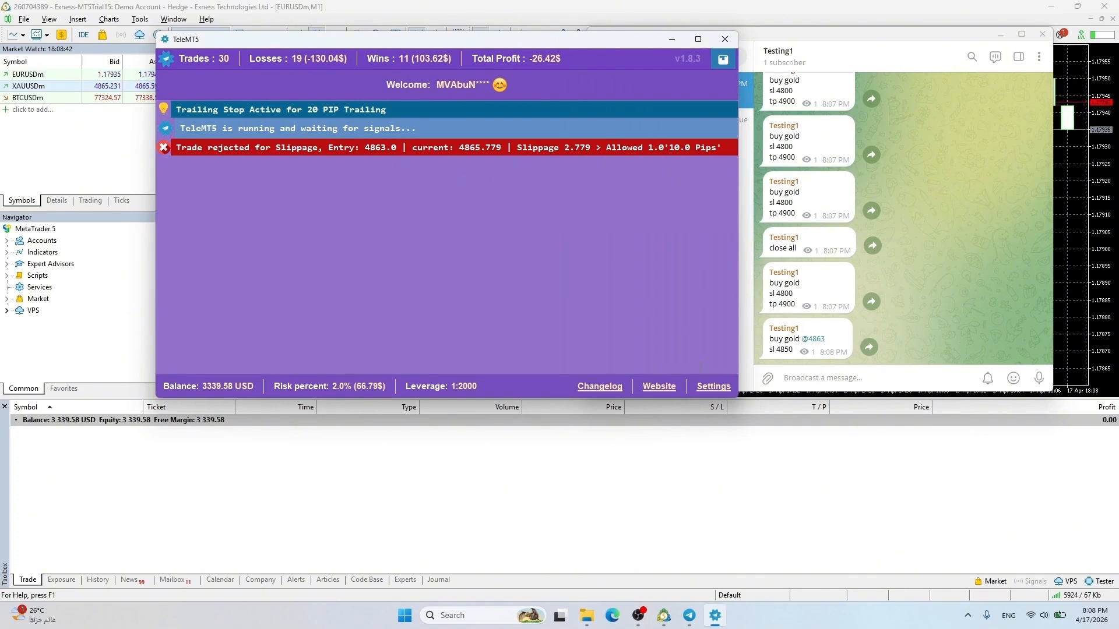
{"action": "left_click", "coordinate": [713, 387]}
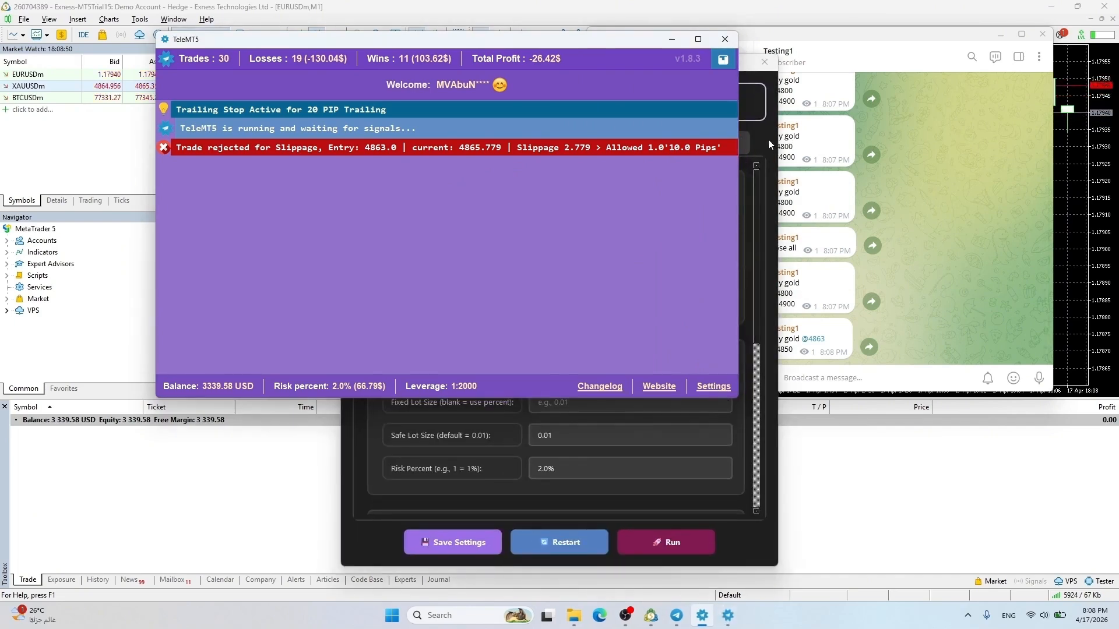
{"action": "left_click", "coordinate": [605, 143]}
Send 'buy now / sl 4862 / tp 4870' to the channel and confirm the trade in MetaTrader
{"action": "left_click", "coordinate": [813, 390]}
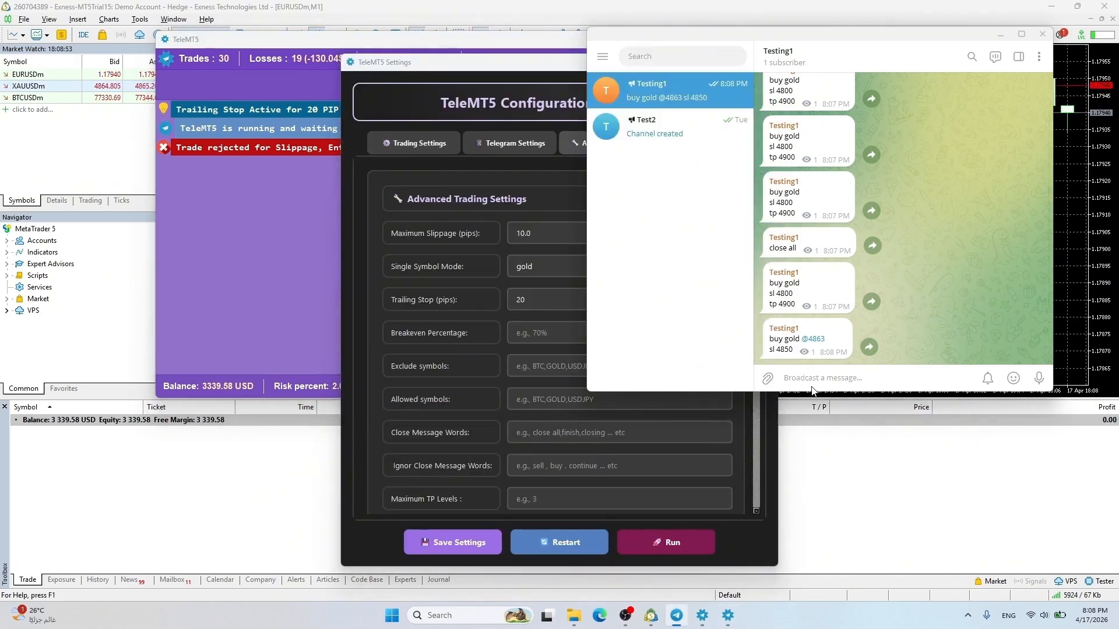
{"action": "type", "text": "buy now"}
{"action": "key", "text": "shift+Return"}
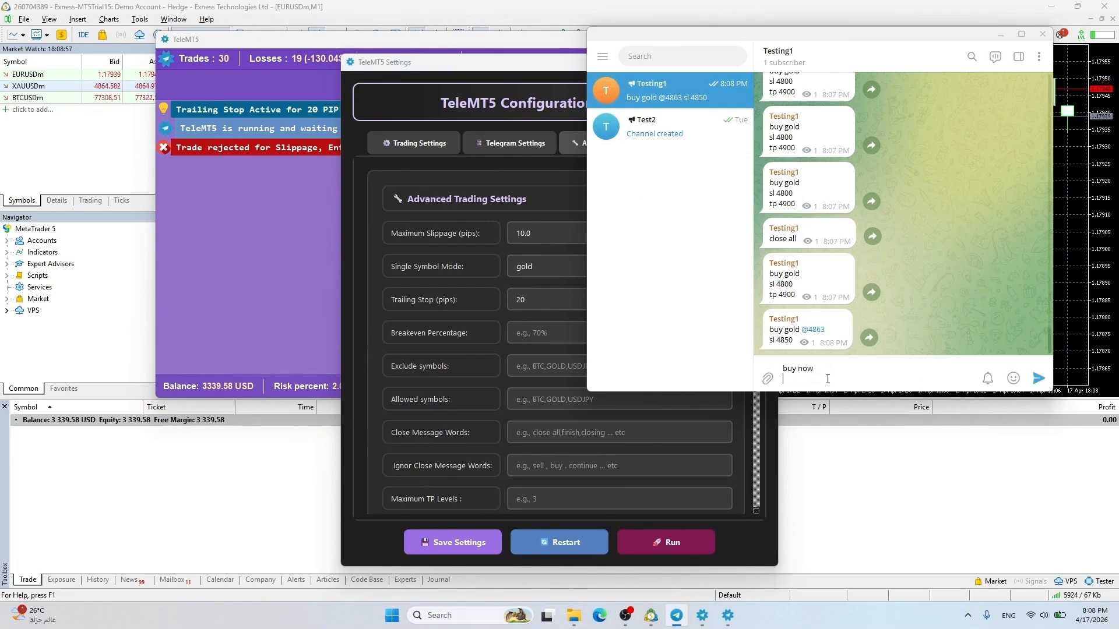
{"action": "type", "text": "sl 4862"}
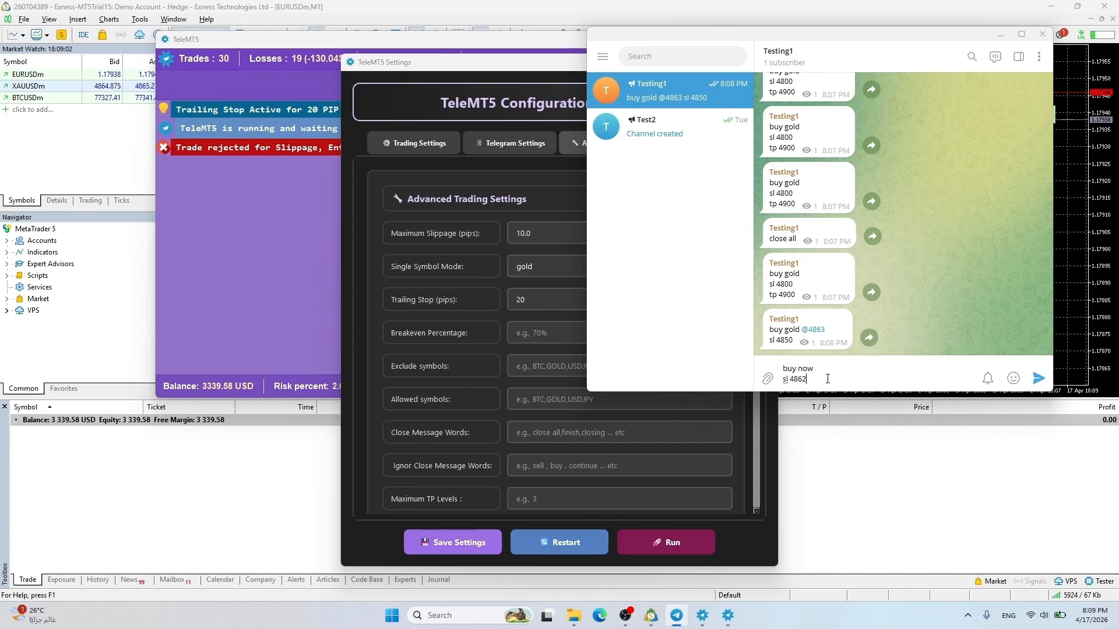
{"action": "key", "text": "shift+Return"}
{"action": "type", "text": "tp 4"}
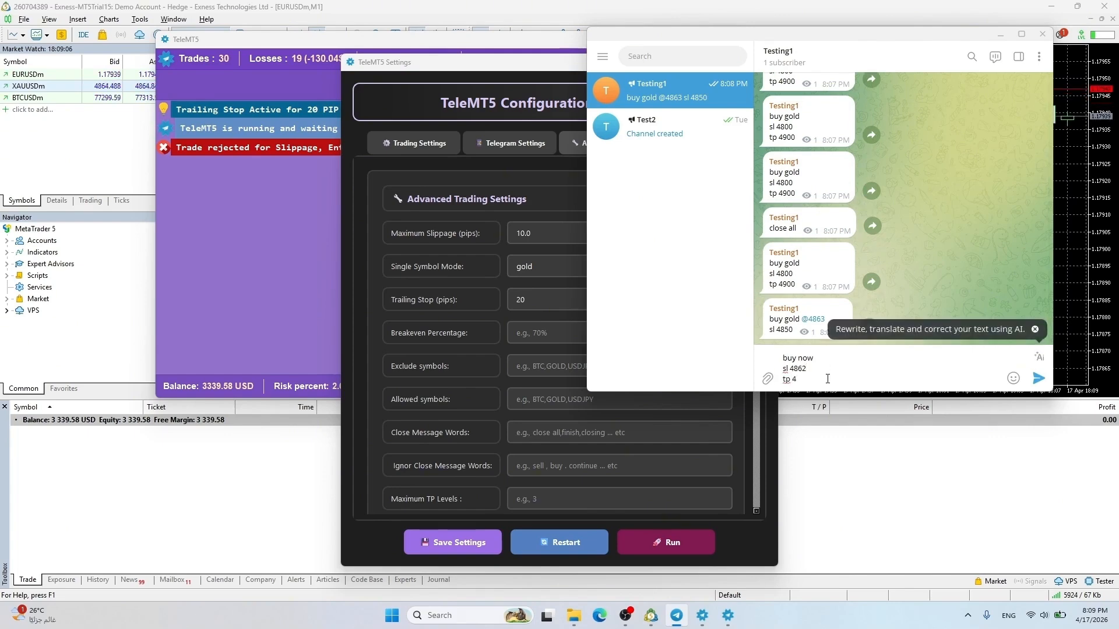
{"action": "type", "text": "8"}
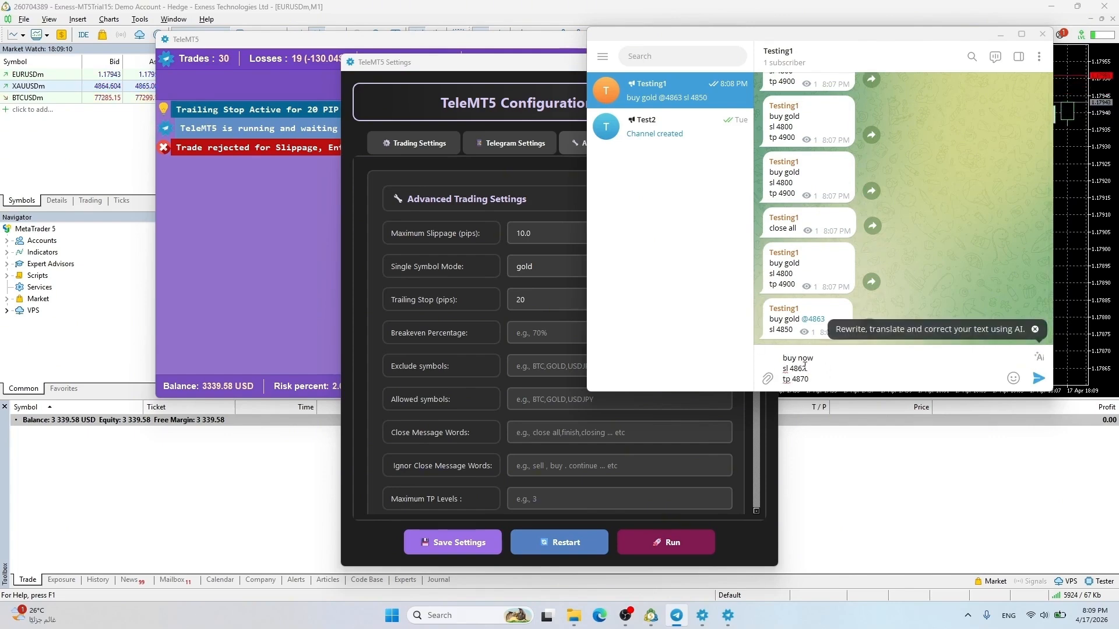
{"action": "type", "text": "70"}
{"action": "left_click", "coordinate": [1038, 378]}
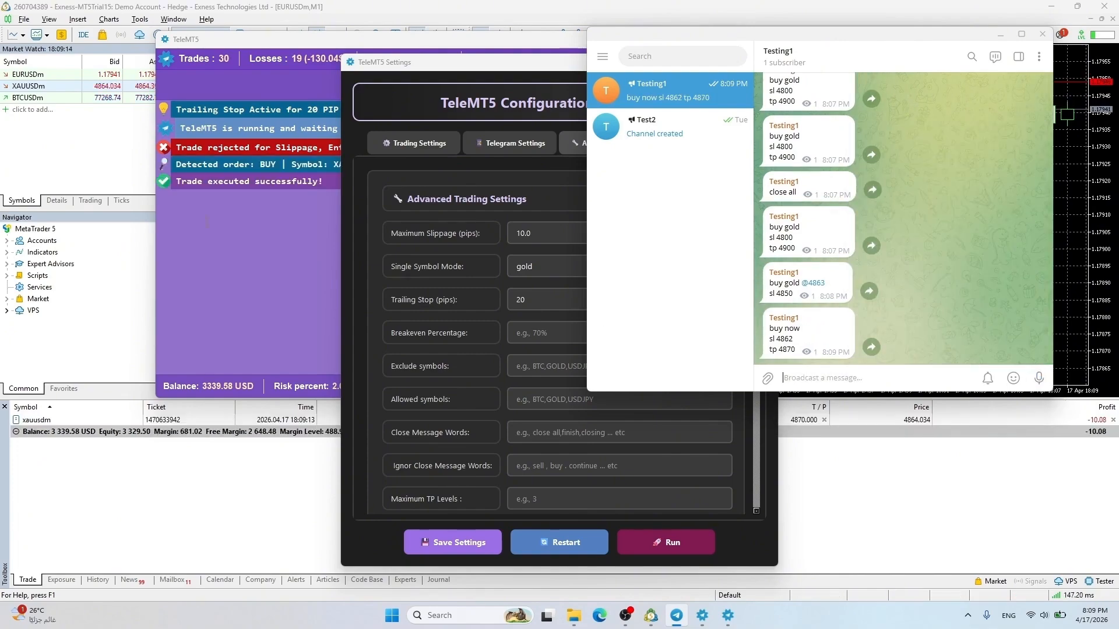
{"action": "left_click", "coordinate": [261, 472]}
{"action": "left_click", "coordinate": [727, 616]}
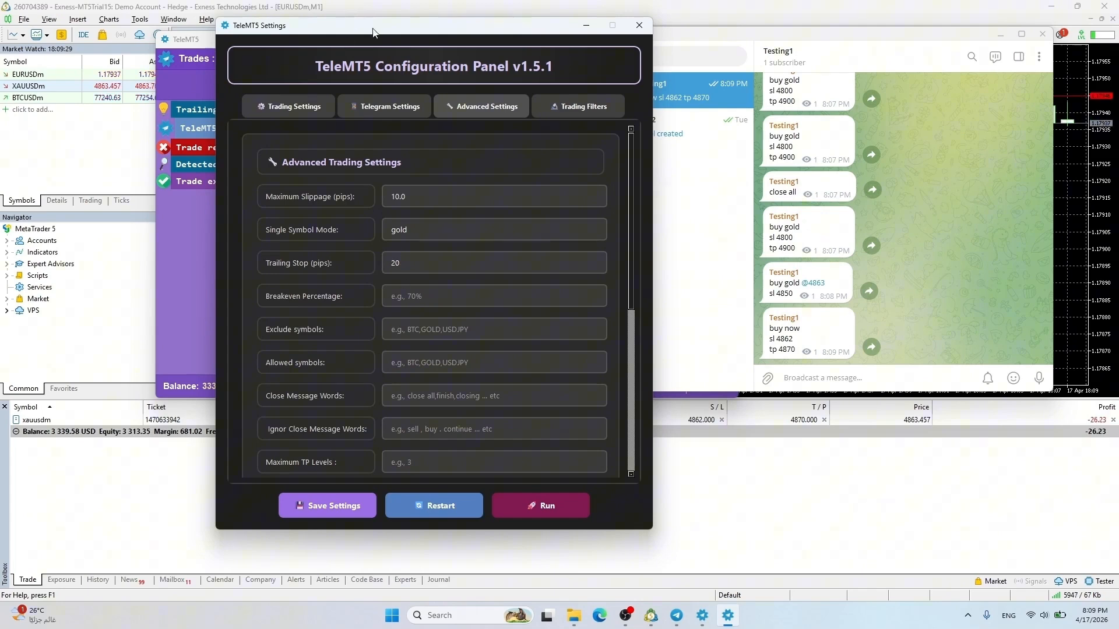
{"action": "left_click_drag", "start_coordinate": [373, 32], "coordinate": [363, 31]}
Send a 'gold sell / sl 4869' signal to the channel
{"action": "left_click", "coordinate": [813, 379]}
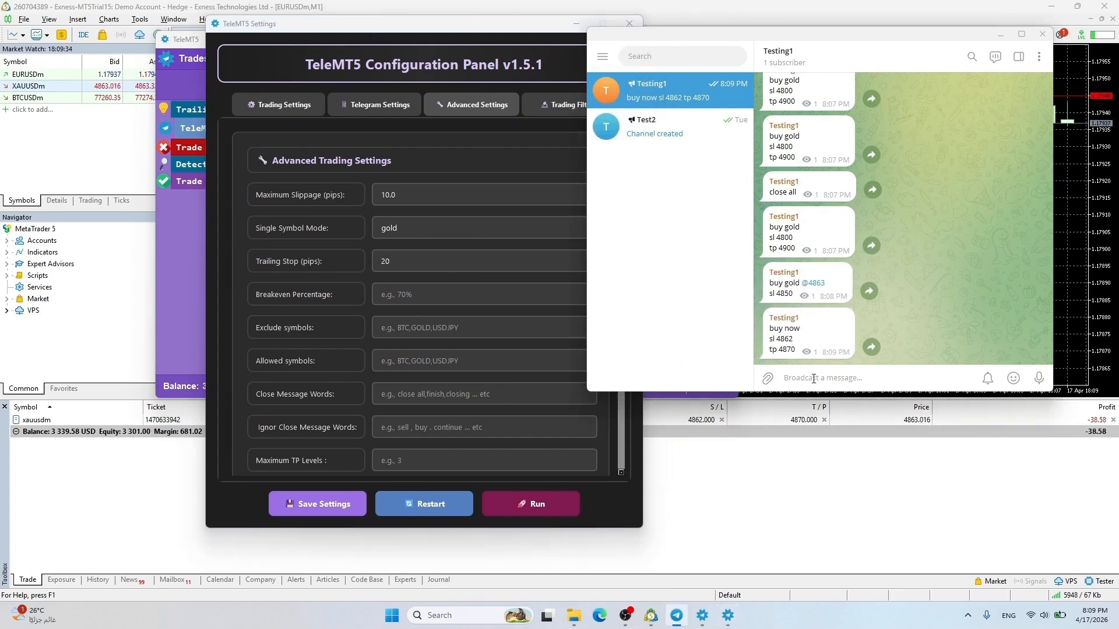
{"action": "type", "text": "gold sell"}
{"action": "key", "text": "shift+Return"}
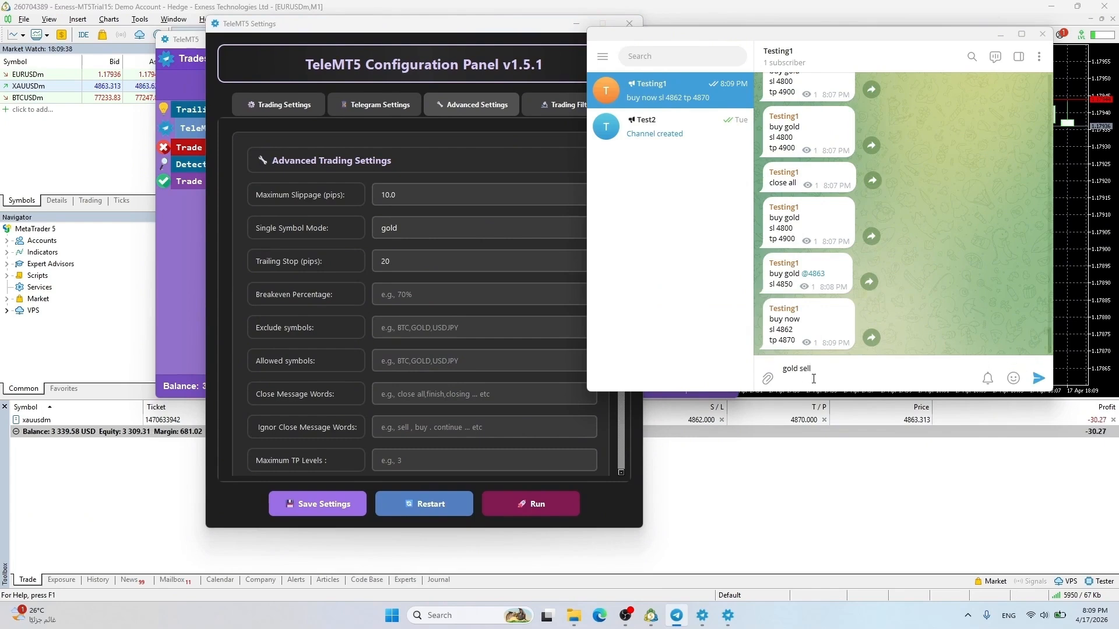
{"action": "type", "text": "sl 4"}
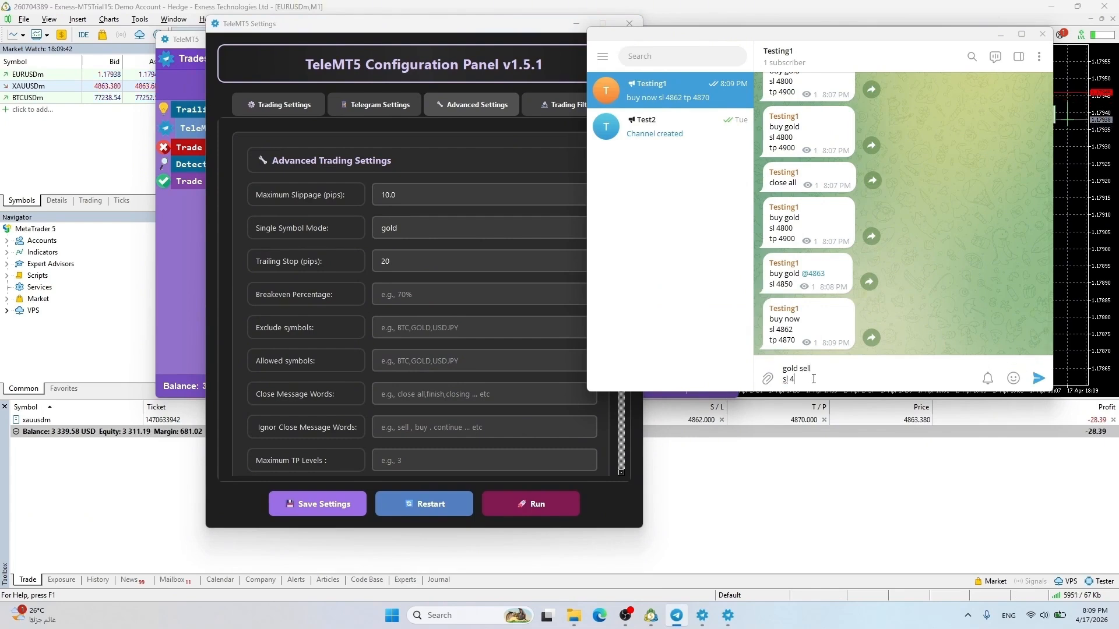
{"action": "type", "text": "86"}
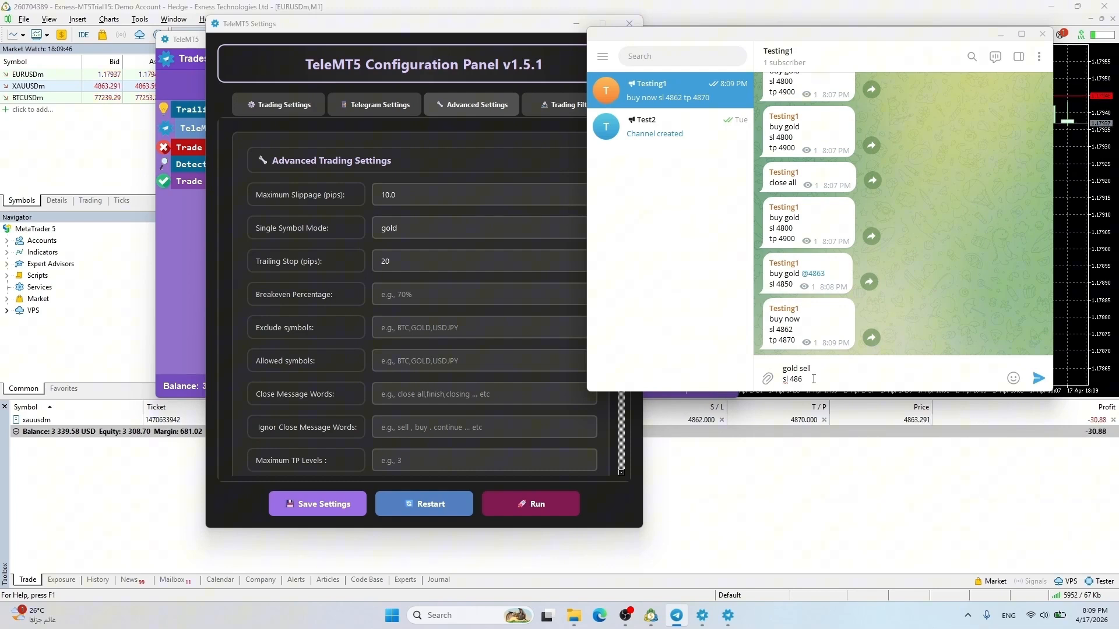
{"action": "type", "text": "9"}
{"action": "key", "text": "shift+Return"}
{"action": "type", "text": "tp 48"}
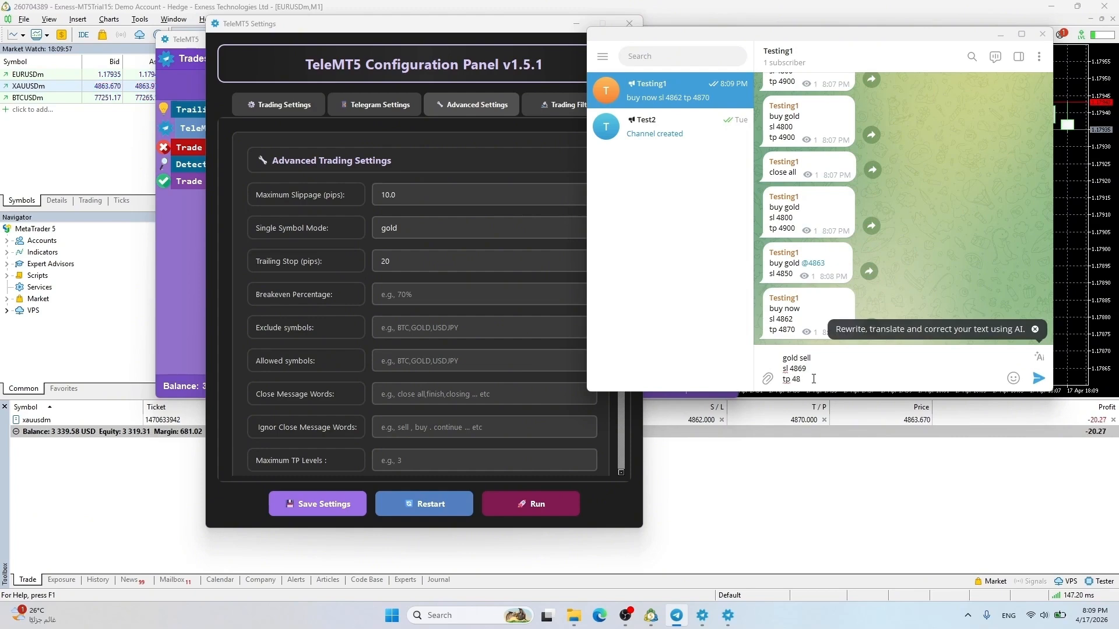
{"action": "key", "text": "Return"}
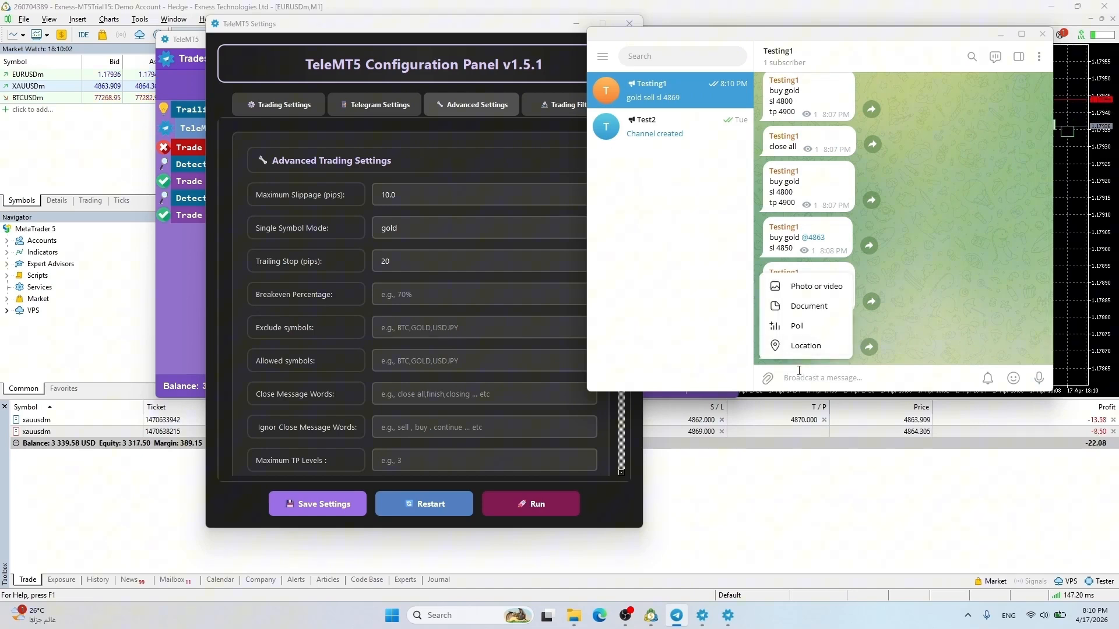
Copy and resend the earlier 'buy gold sl 4800' signal
{"action": "triple_click", "coordinate": [790, 184]}
{"action": "key", "text": "ctrl+c"}
{"action": "key", "text": "ctrl+v"}
{"action": "key", "text": "Return"}
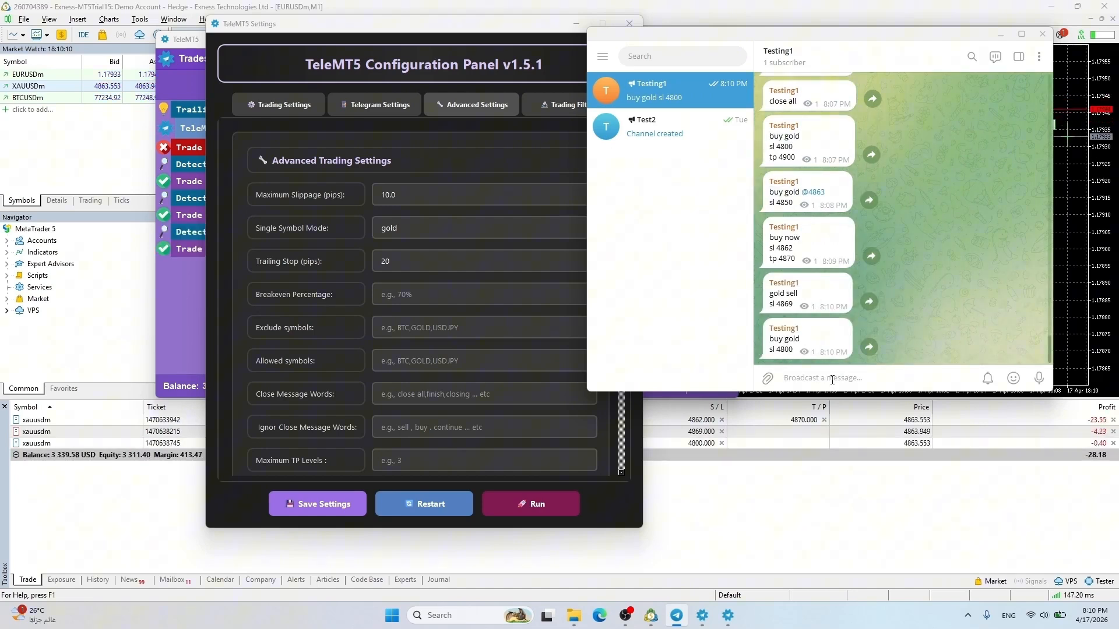
Close the earlier buy now gold trade in MT5 and close the TeleMT5 settings window
{"action": "left_click", "coordinate": [1113, 420]}
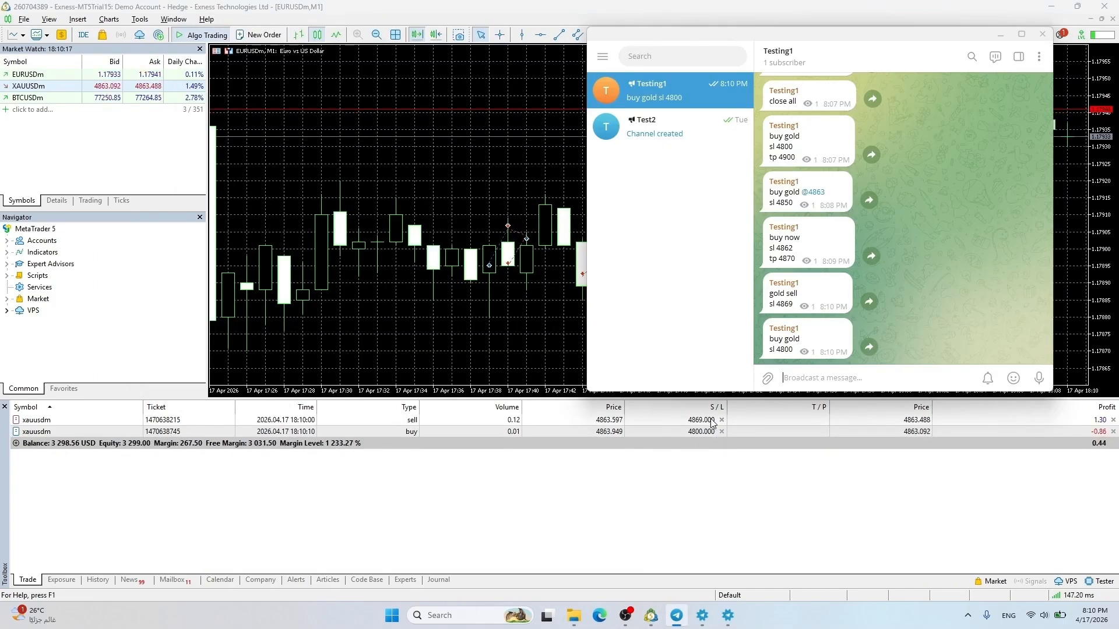
{"action": "left_click", "coordinate": [728, 616]}
{"action": "left_click_drag", "start_coordinate": [469, 31], "coordinate": [396, 16]}
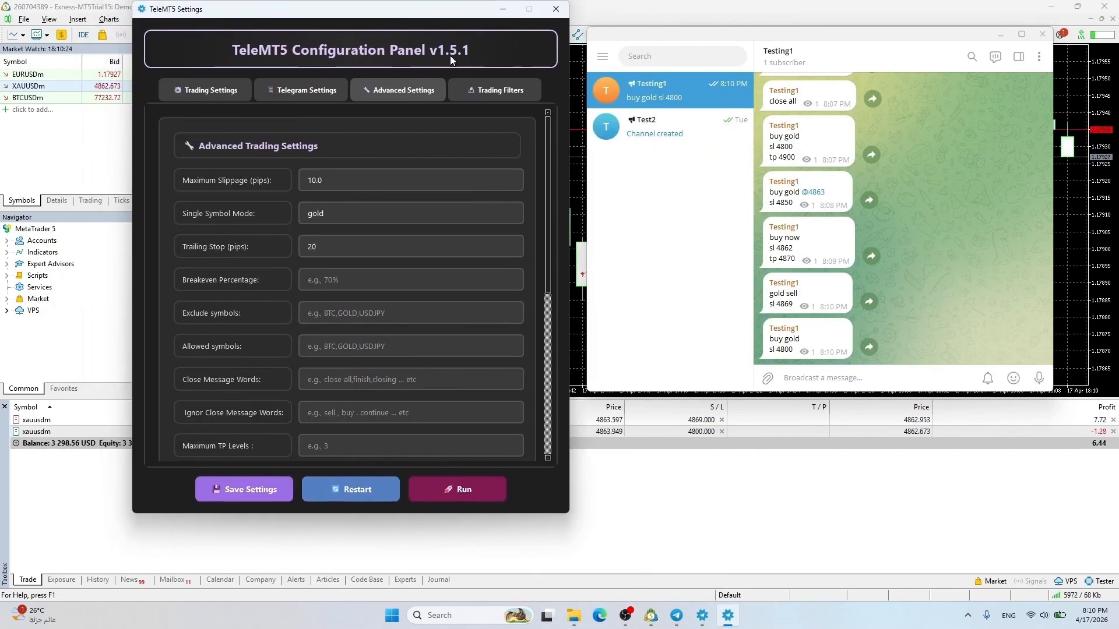
{"action": "left_click", "coordinate": [702, 615]}
{"action": "left_click_drag", "start_coordinate": [461, 36], "coordinate": [347, 31]}
{"action": "left_click", "coordinate": [532, 442]}
{"action": "double_click", "coordinate": [312, 246]}
{"action": "left_click", "coordinate": [556, 9]}
{"action": "left_click_drag", "start_coordinate": [522, 34], "coordinate": [476, 38]}
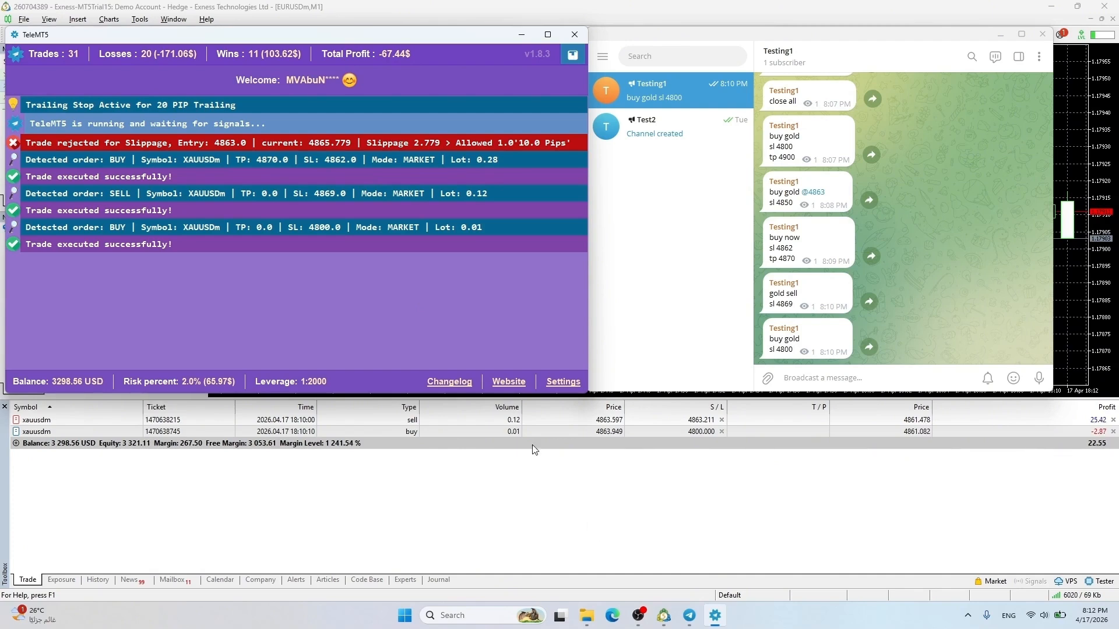
Enter breakeven 50, excluded symbol eurusd and 3 maximum TP levels in Advanced Settings
{"action": "left_click", "coordinate": [563, 382]}
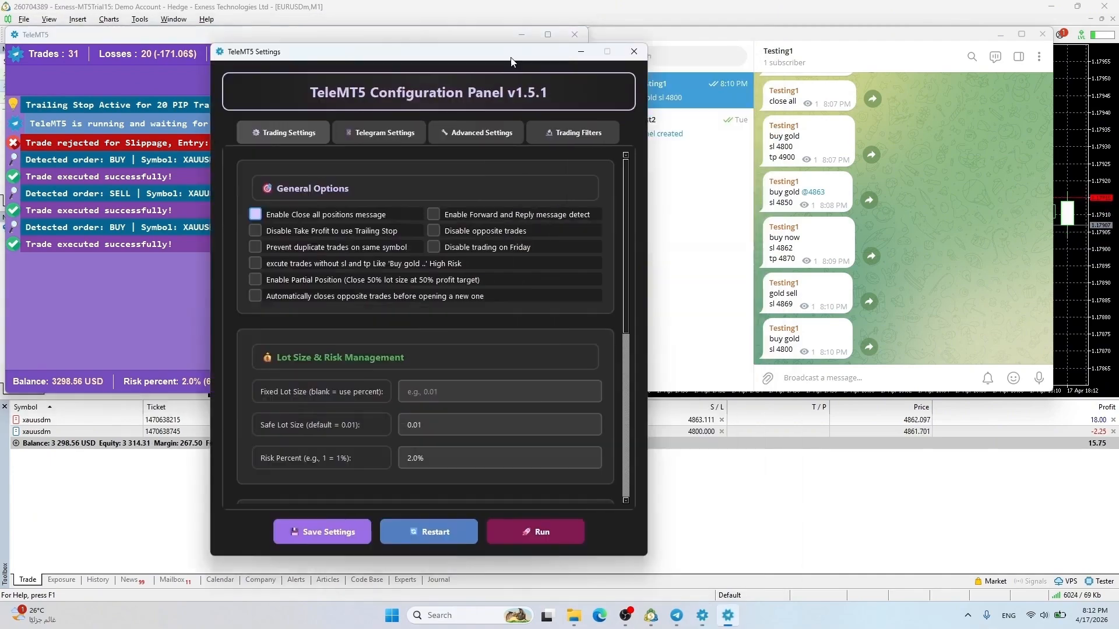
{"action": "left_click", "coordinate": [384, 266]}
{"action": "left_click", "coordinate": [419, 291]}
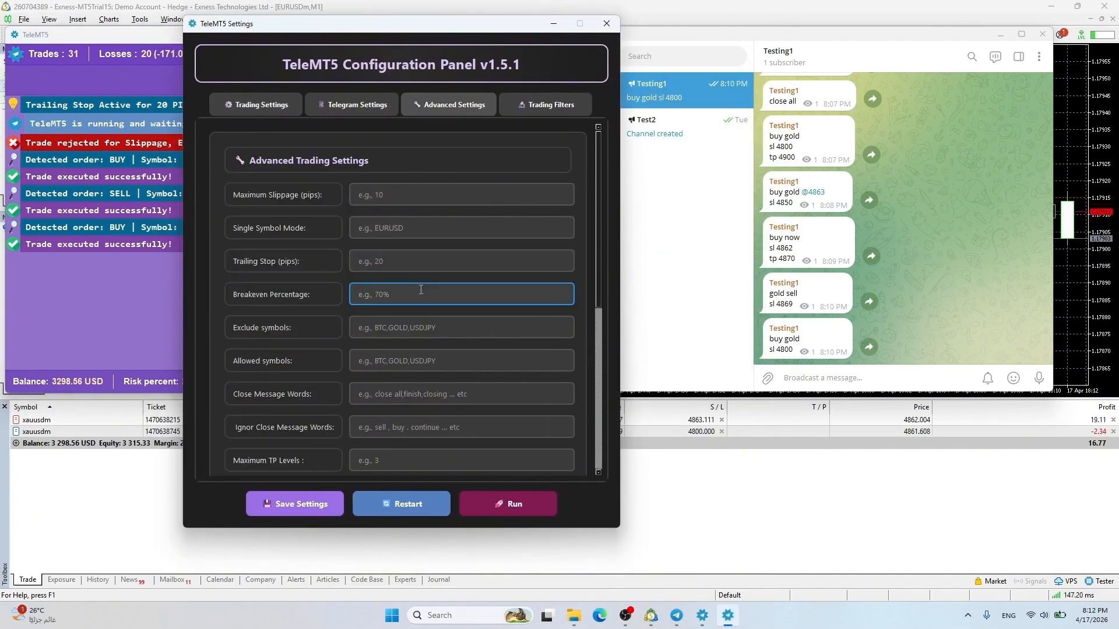
{"action": "type", "text": "50"}
{"action": "left_click", "coordinate": [419, 329]}
{"action": "type", "text": "eurusd"}
{"action": "scroll", "coordinate": [419, 335], "scroll_direction": "down", "scroll_amount": 3}
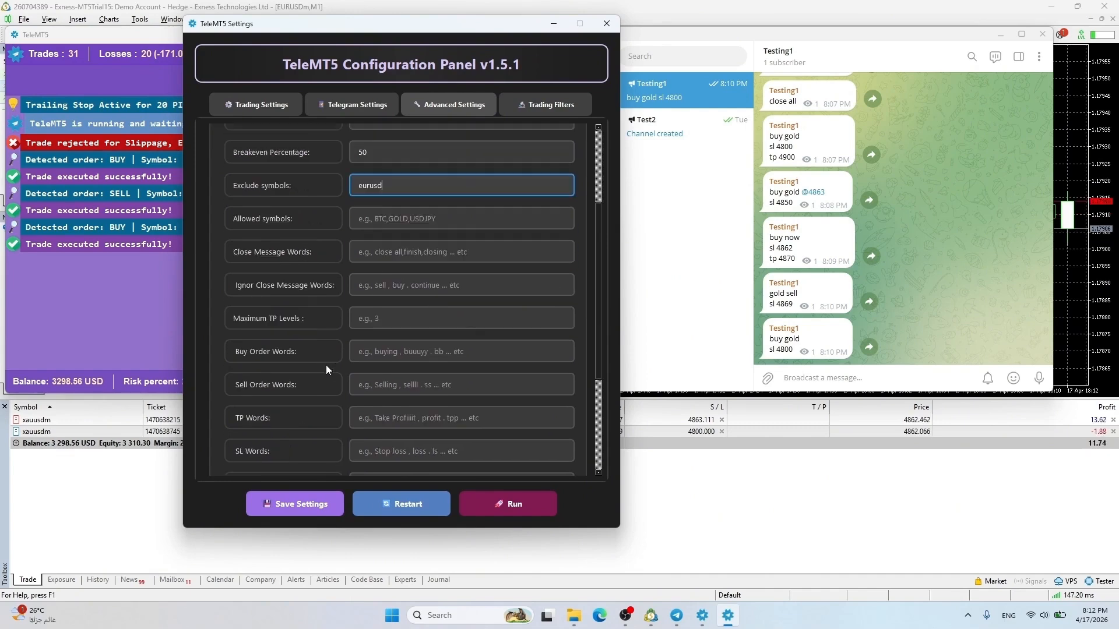
{"action": "left_click", "coordinate": [373, 308]}
{"action": "type", "text": "3"}
Save the advanced settings and restart the copier
{"action": "scroll", "coordinate": [375, 398], "scroll_direction": "down", "scroll_amount": 2}
{"action": "scroll", "coordinate": [375, 402], "scroll_direction": "up", "scroll_amount": 5}
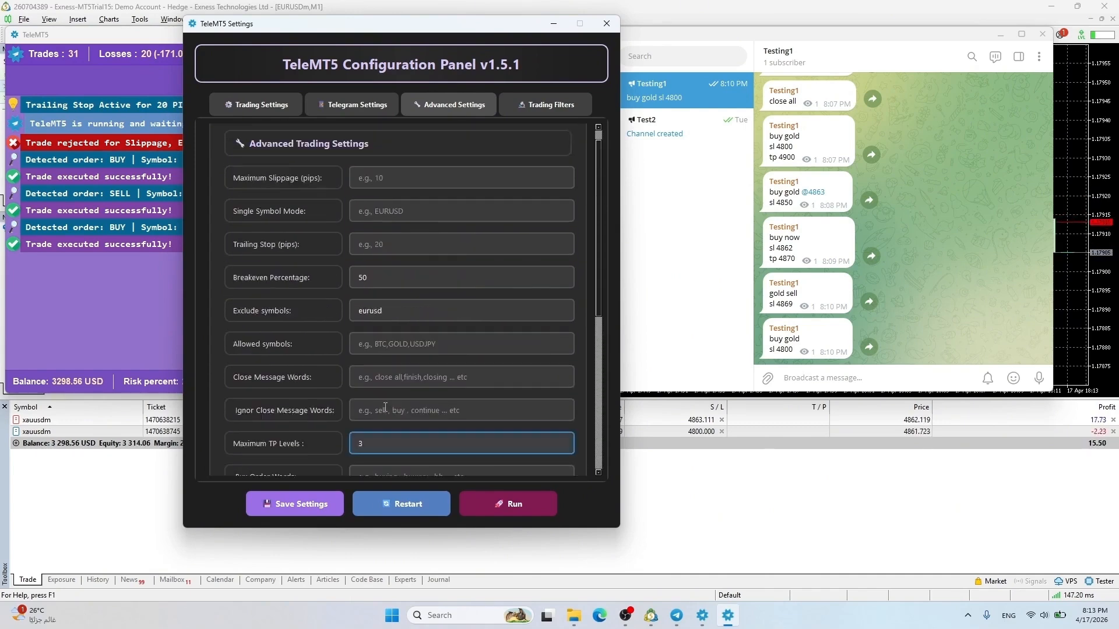
{"action": "left_click", "coordinate": [309, 505]}
{"action": "key", "text": "Return"}
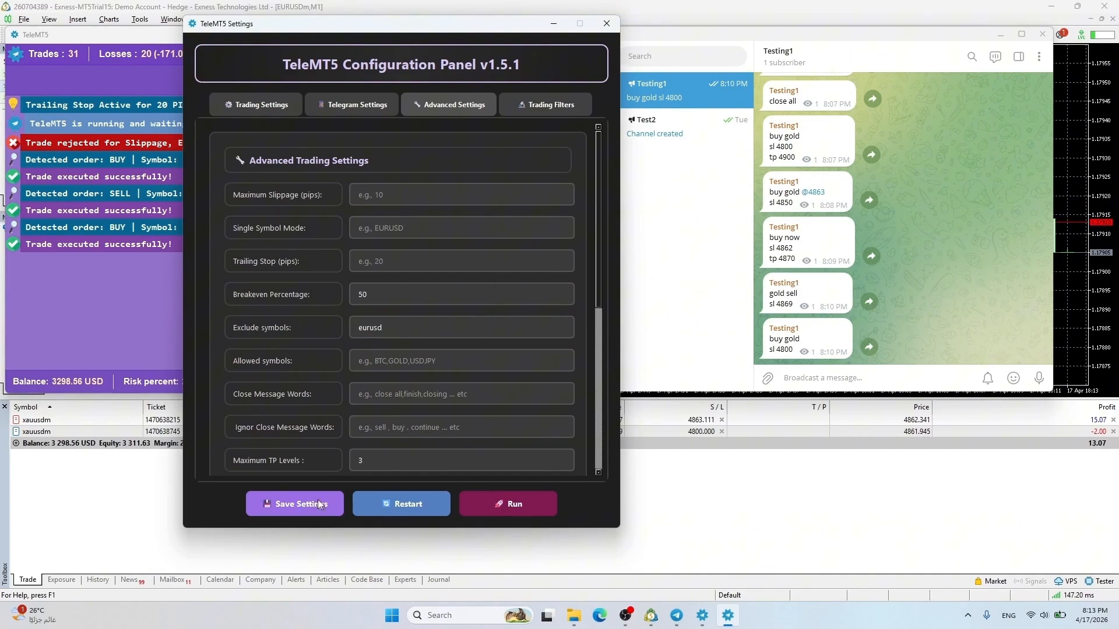
{"action": "left_click", "coordinate": [403, 502]}
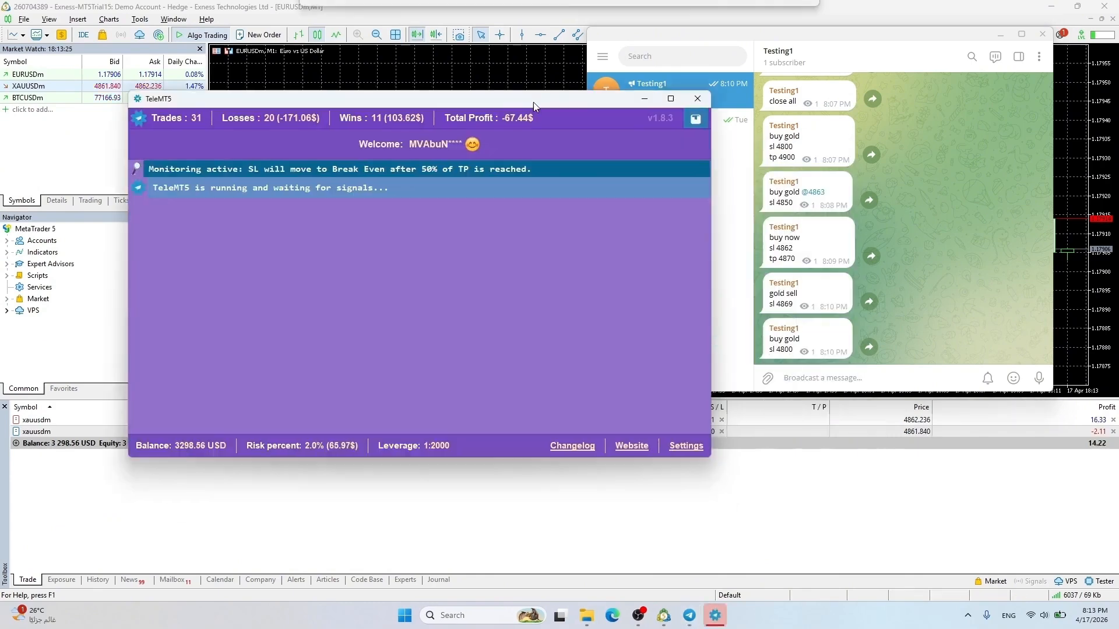
Send a 'buy eurusd / sl 1.17400' signal and check TeleMT5 skips it as excluded EURUSDm
{"action": "left_click_drag", "start_coordinate": [534, 106], "coordinate": [502, 58]}
{"action": "left_click", "coordinate": [865, 376]}
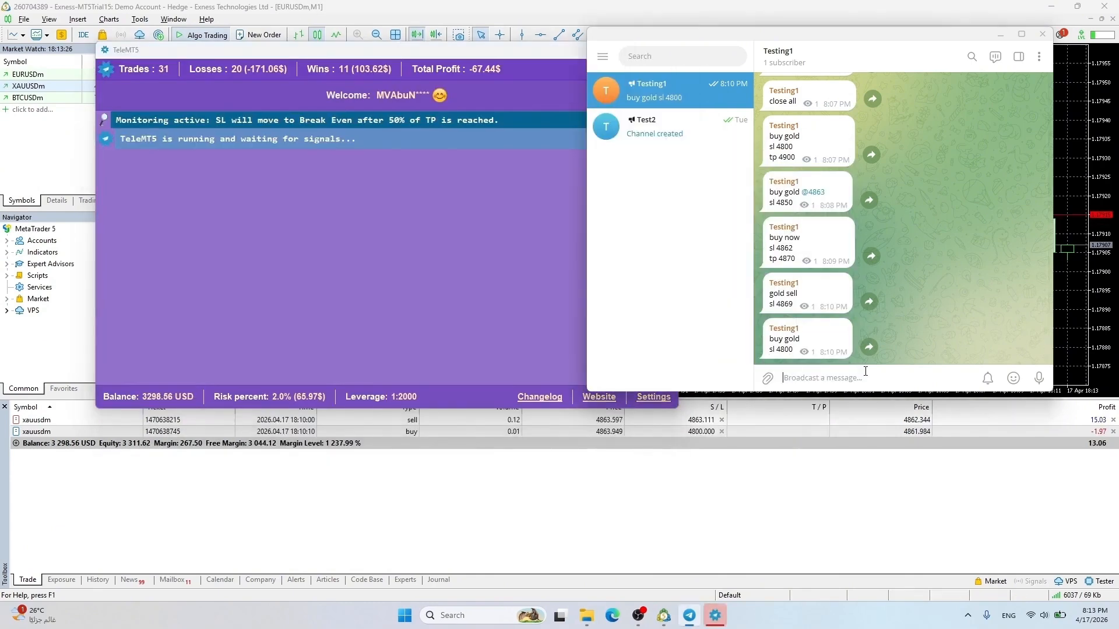
{"action": "type", "text": "eurusd"}
{"action": "key", "text": "ctrl+a"}
{"action": "type", "text": "buy eurusd"}
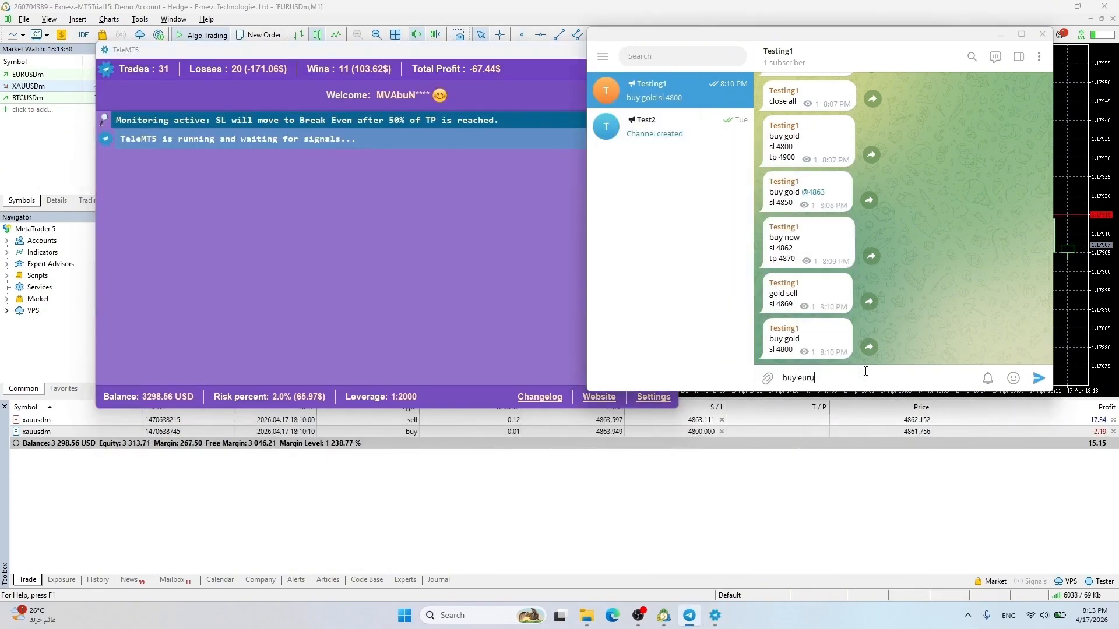
{"action": "key", "text": "shift+Return"}
{"action": "type", "text": "sl 1.17400"}
{"action": "key", "text": "Return"}
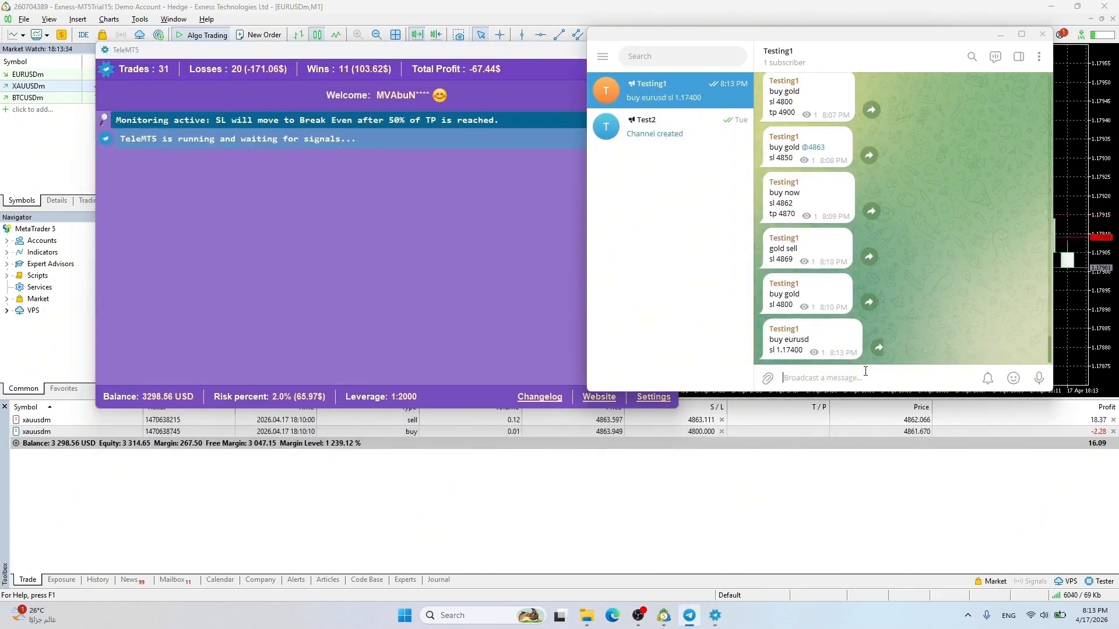
{"action": "left_click", "coordinate": [127, 218]}
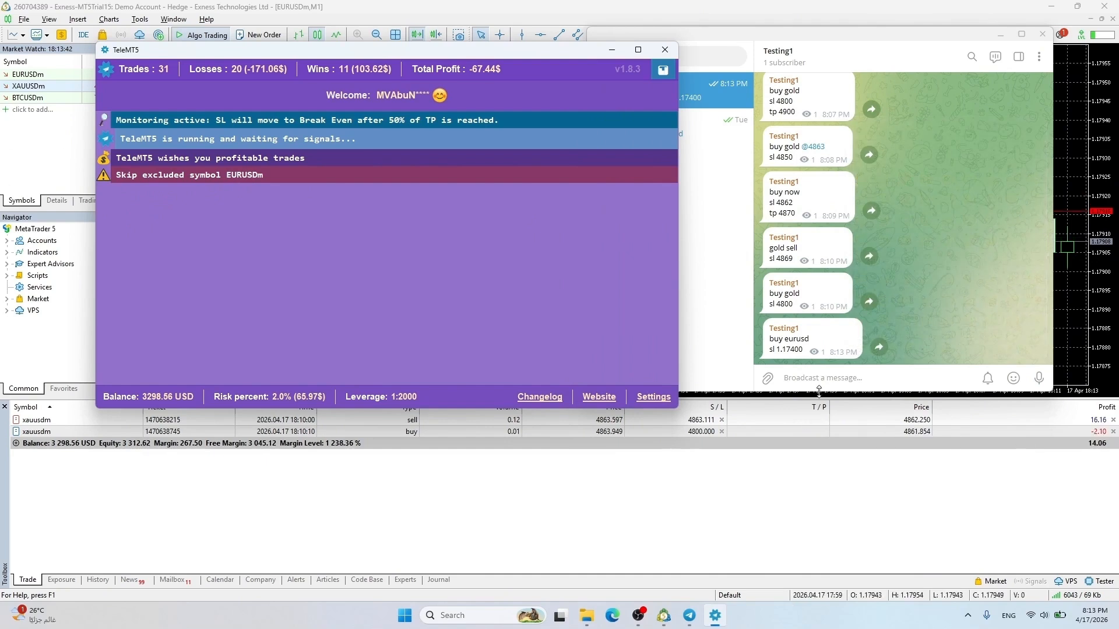
Post 'close all' in the channel to close every open position
{"action": "left_click", "coordinate": [892, 376]}
{"action": "type", "text": "close all"}
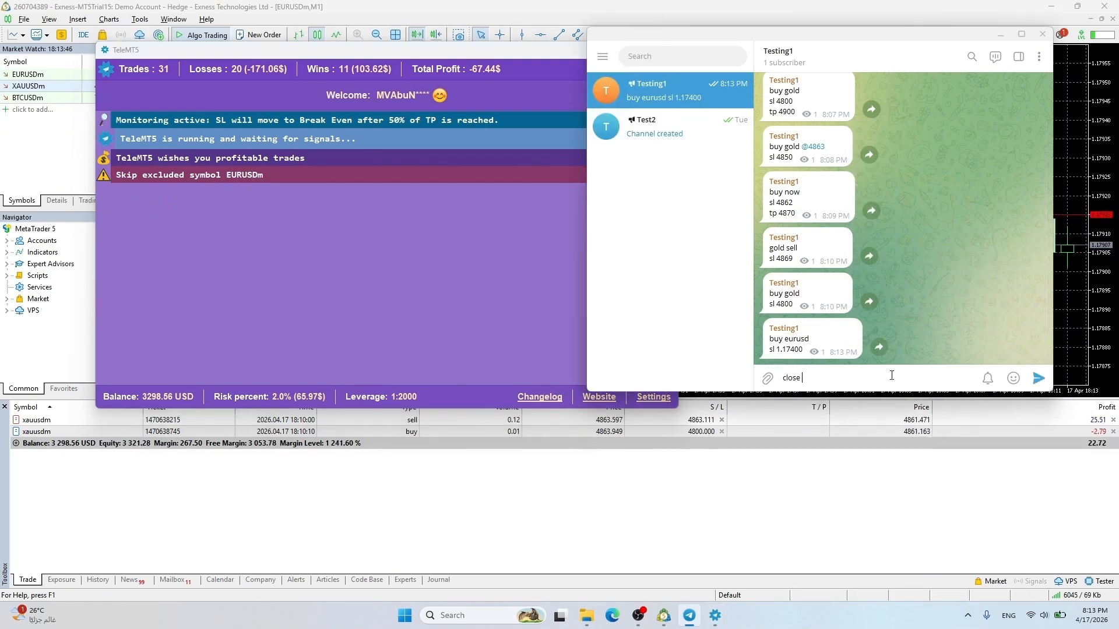
{"action": "key", "text": "Return"}
Send a 'buy gold / tp 4863' signal to the channel
{"action": "type", "text": "buy go"}
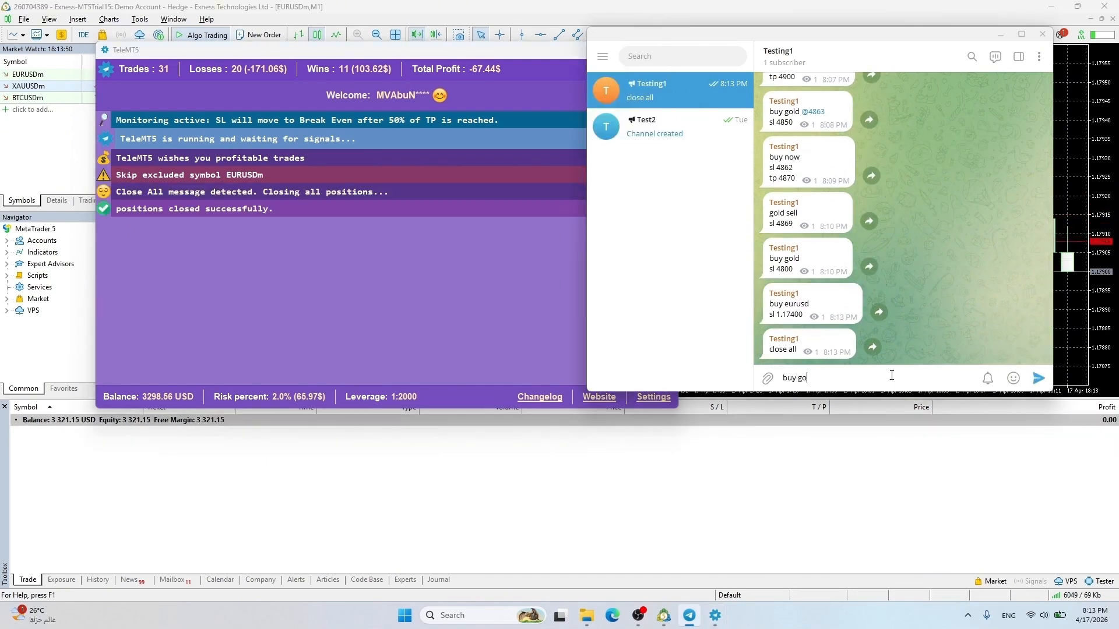
{"action": "type", "text": "ld"}
{"action": "key", "text": "shift+Return"}
{"action": "type", "text": "tp"}
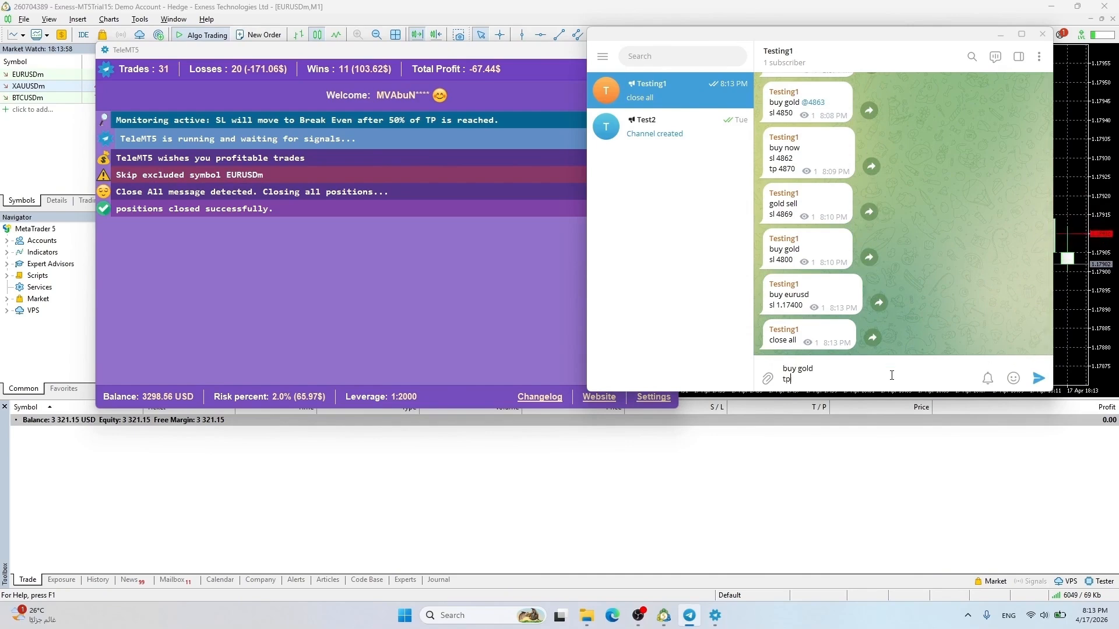
{"action": "left_click_drag", "start_coordinate": [397, 49], "coordinate": [470, 56]}
{"action": "left_click", "coordinate": [882, 375]}
{"action": "type", "text": "4863"}
{"action": "key", "text": "Return"}
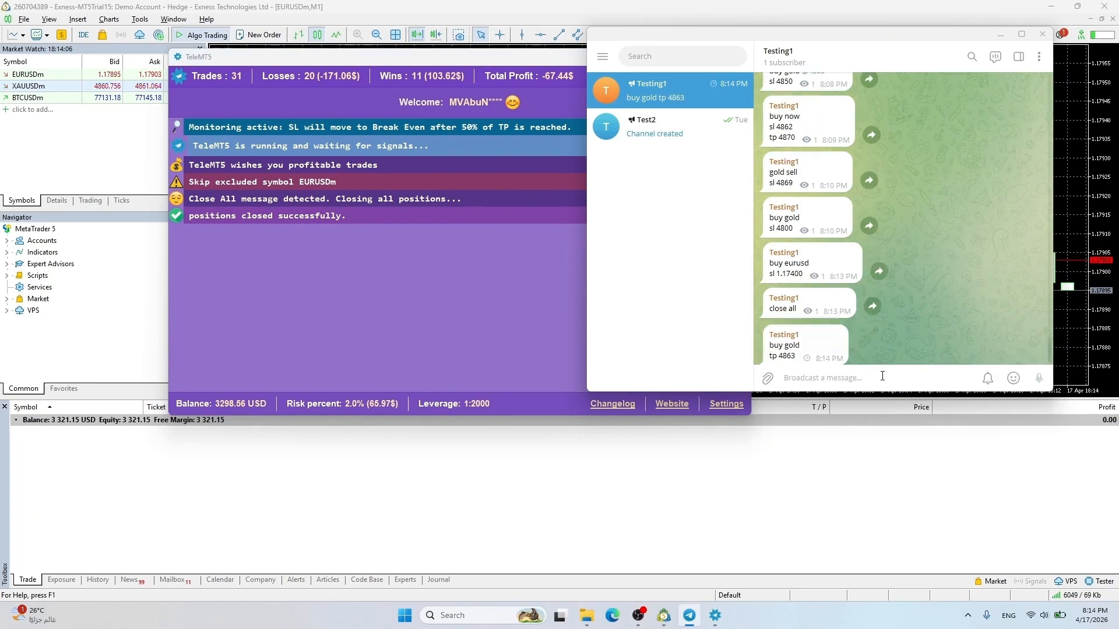
Send a 'sell gold / tp 4857' signal and watch TeleMT5 execute it
{"action": "type", "text": "sell gold"}
{"action": "key", "text": "shift+Return"}
{"action": "type", "text": "tp 48"}
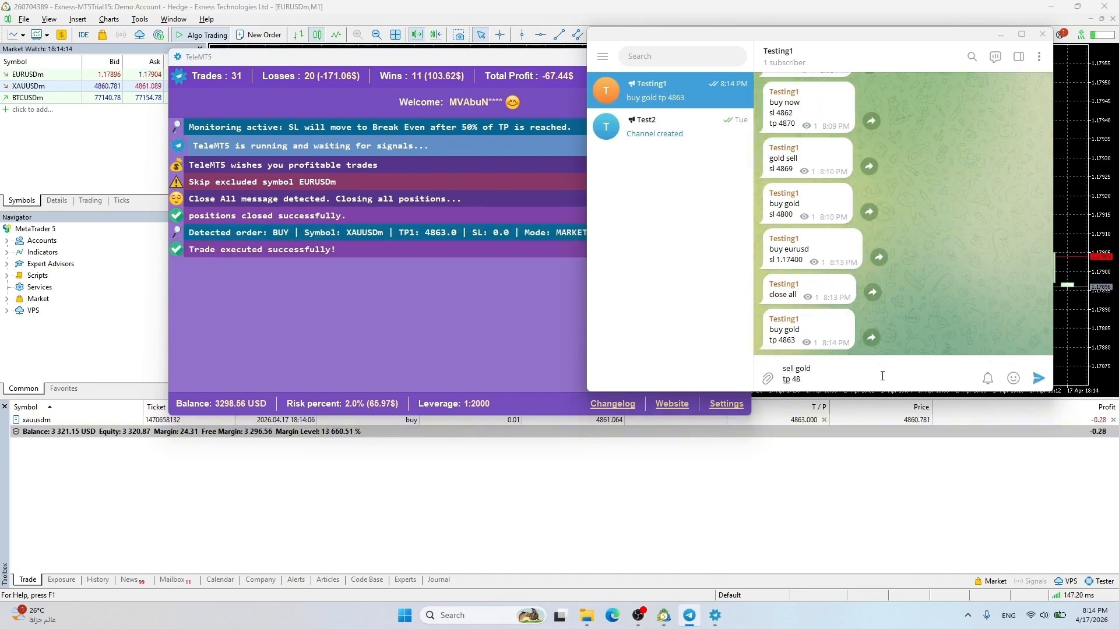
{"action": "type", "text": "57"}
{"action": "key", "text": "Return"}
{"action": "left_click_drag", "start_coordinate": [404, 59], "coordinate": [298, 30]}
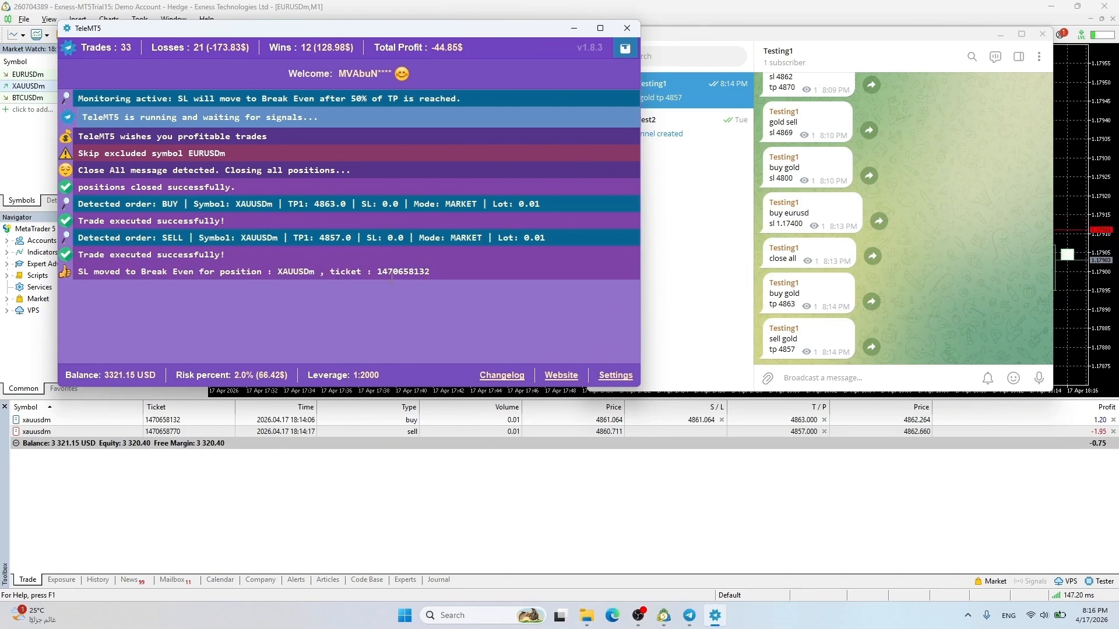
{"action": "left_click", "coordinate": [821, 379]}
Send 'buy gold' with SL 4820 and TPs 4866, 4867, 4868, 4869, then open Settings
{"action": "type", "text": "buy gold"}
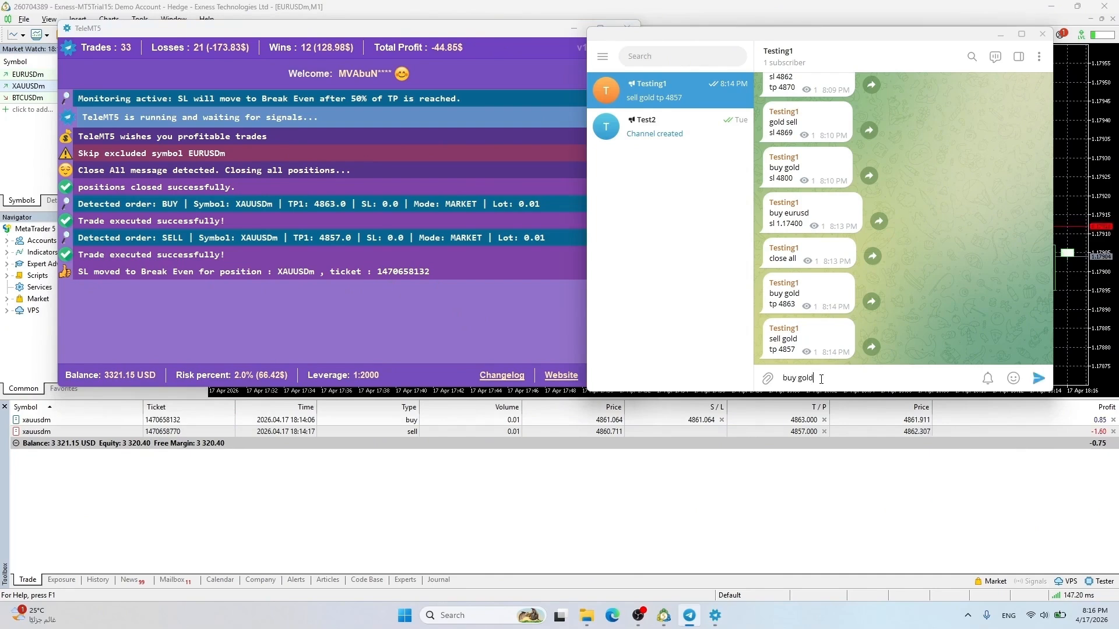
{"action": "key", "text": "shift+Return"}
{"action": "type", "text": "sl"}
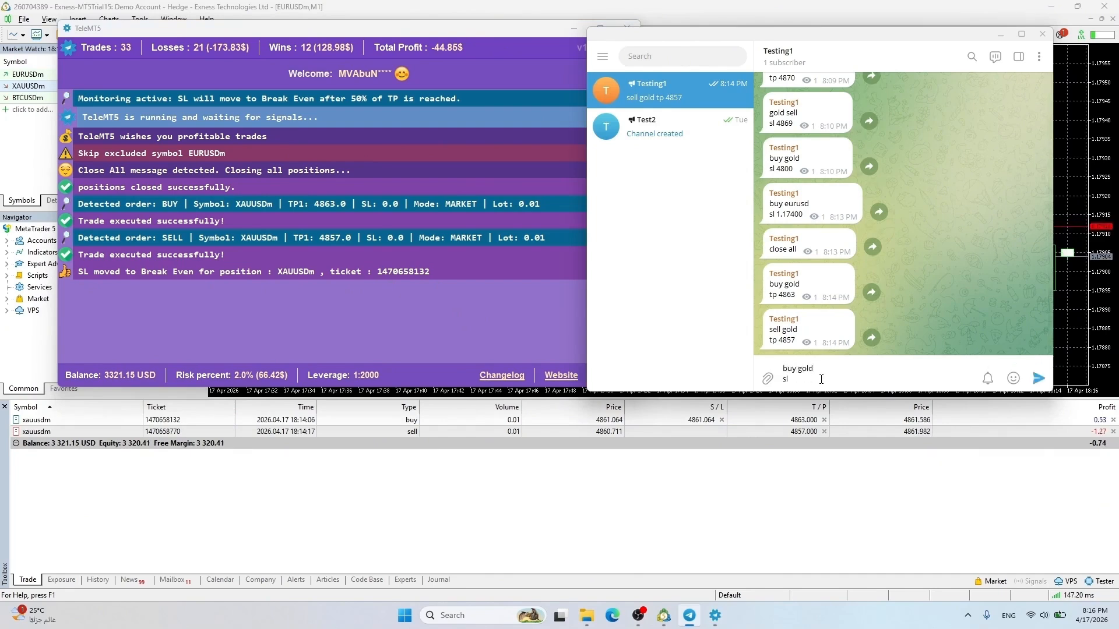
{"action": "type", "text": " 4820"}
{"action": "key", "text": "shift+Return"}
{"action": "type", "text": "tp"}
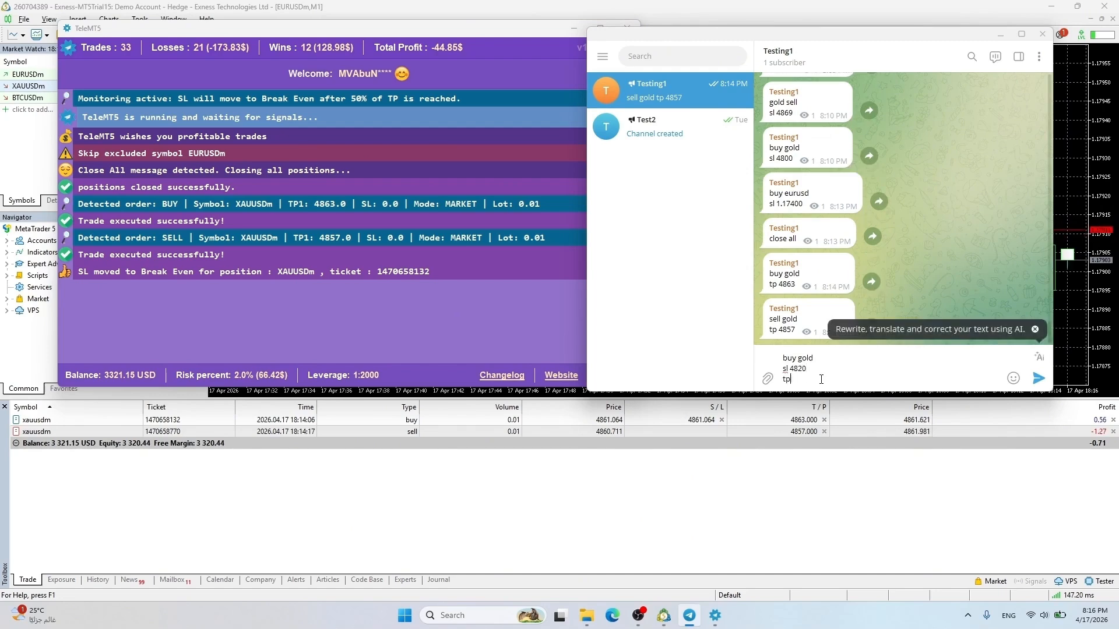
{"action": "type", "text": "1 486"}
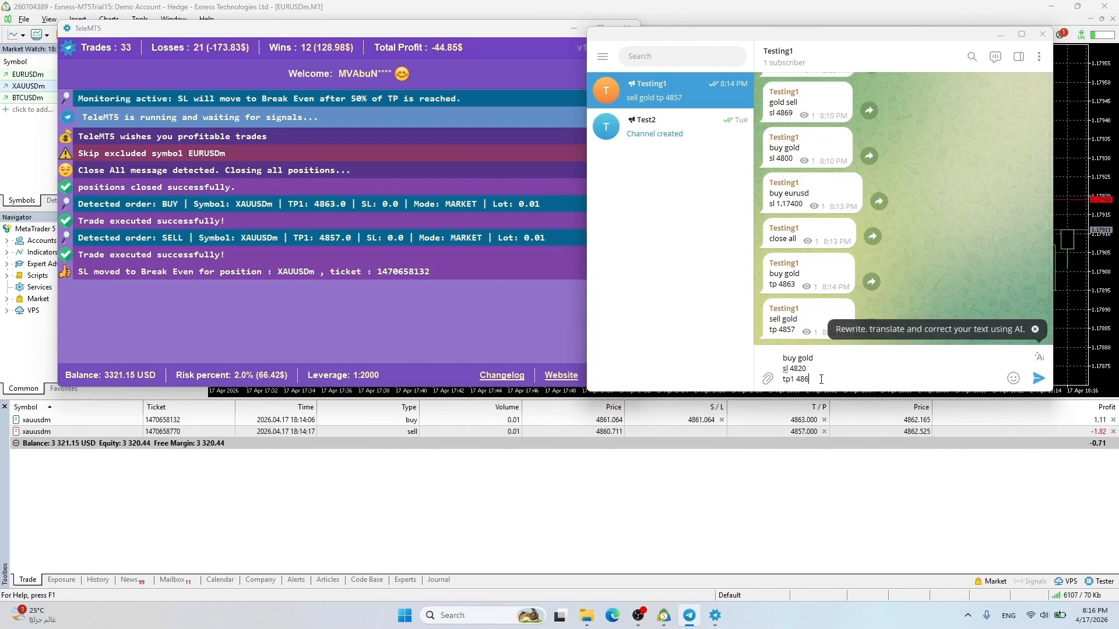
{"action": "type", "text": "6"}
{"action": "key", "text": "shift+Return"}
{"action": "type", "text": "tp2:"}
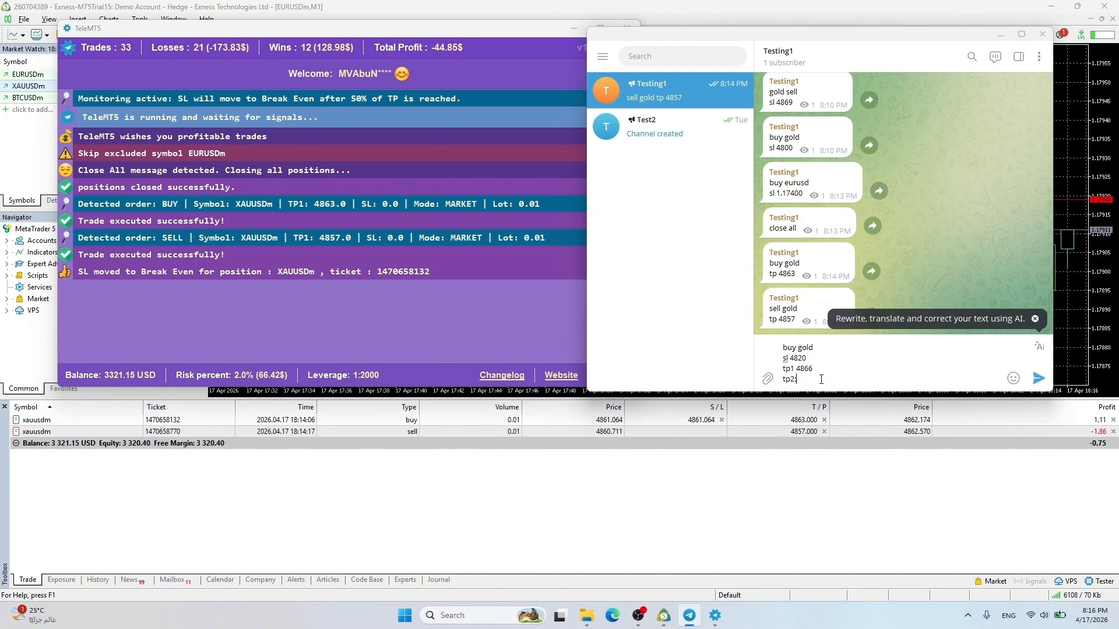
{"action": "type", "text": " 48"}
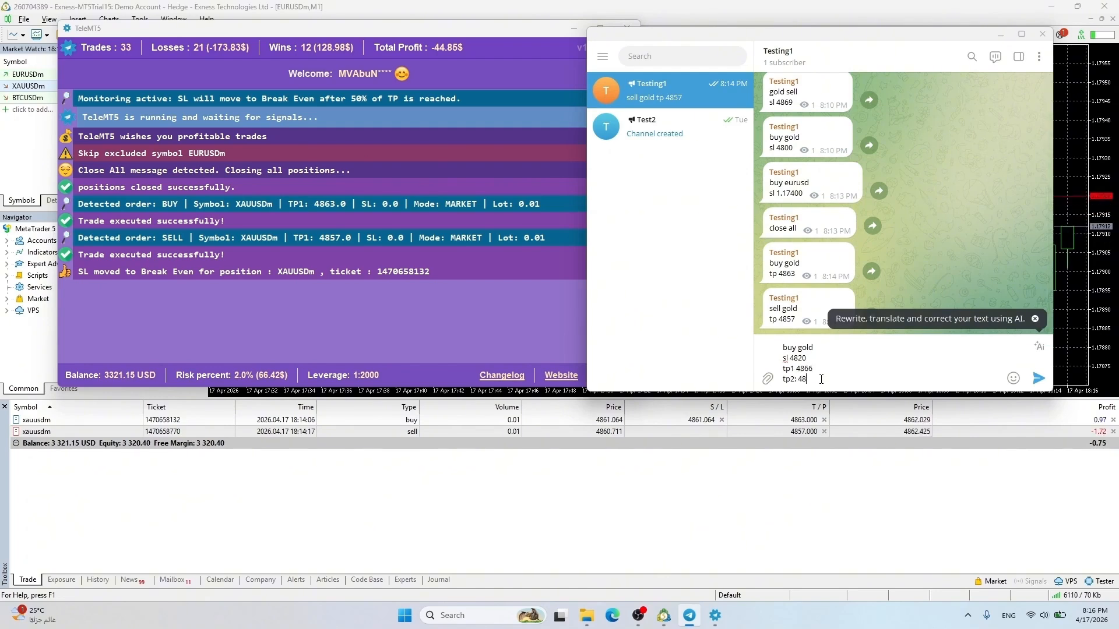
{"action": "type", "text": "67"}
{"action": "key", "text": "shift+Return"}
{"action": "type", "text": "tp"}
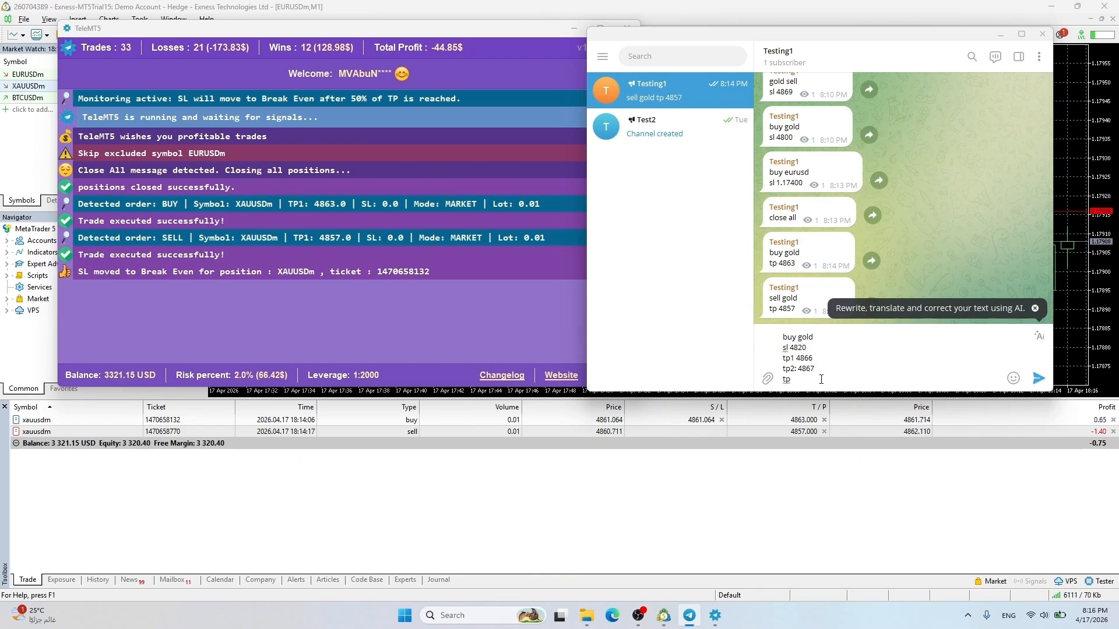
{"action": "type", "text": " 3 48"}
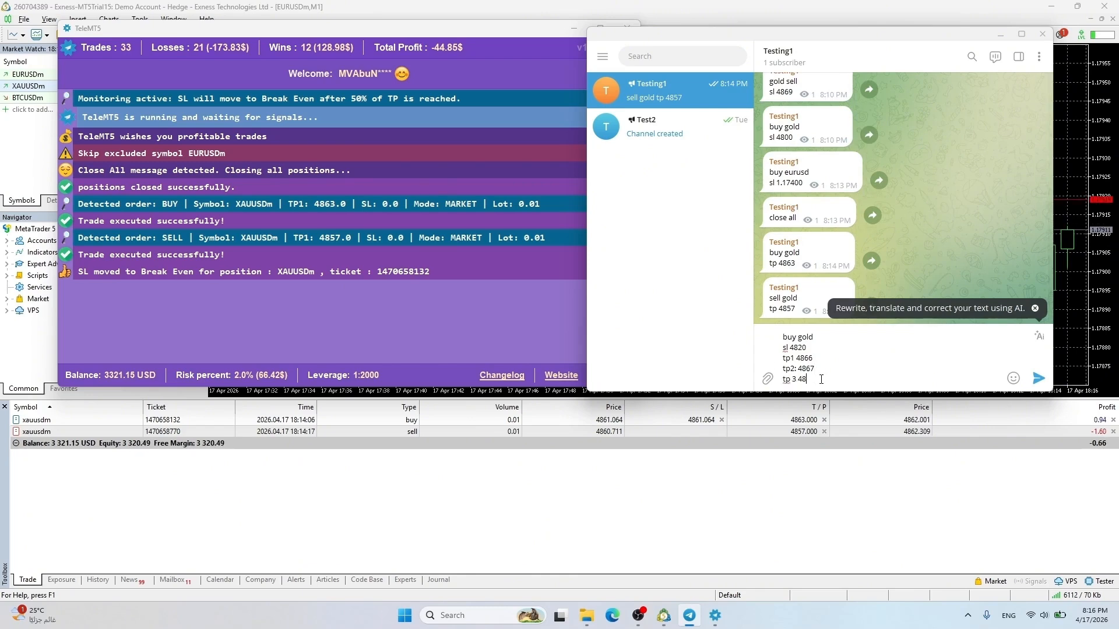
{"action": "type", "text": "68"}
{"action": "key", "text": "shift+Return"}
{"action": "type", "text": "tp4 4"}
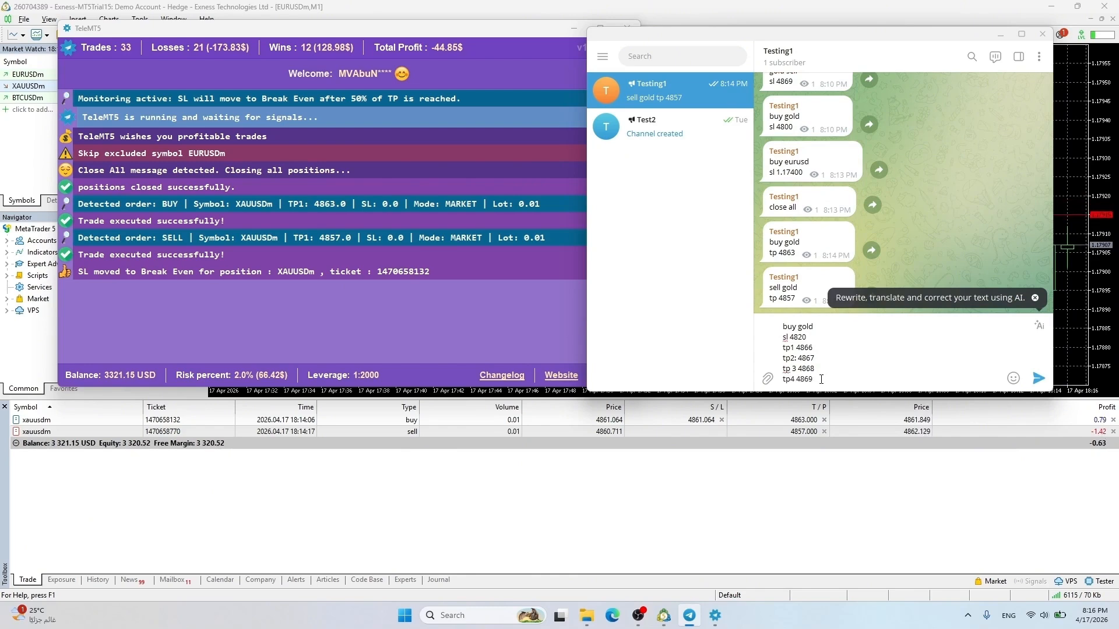
{"action": "type", "text": "869"}
{"action": "key", "text": "Return"}
{"action": "left_click", "coordinate": [304, 291]}
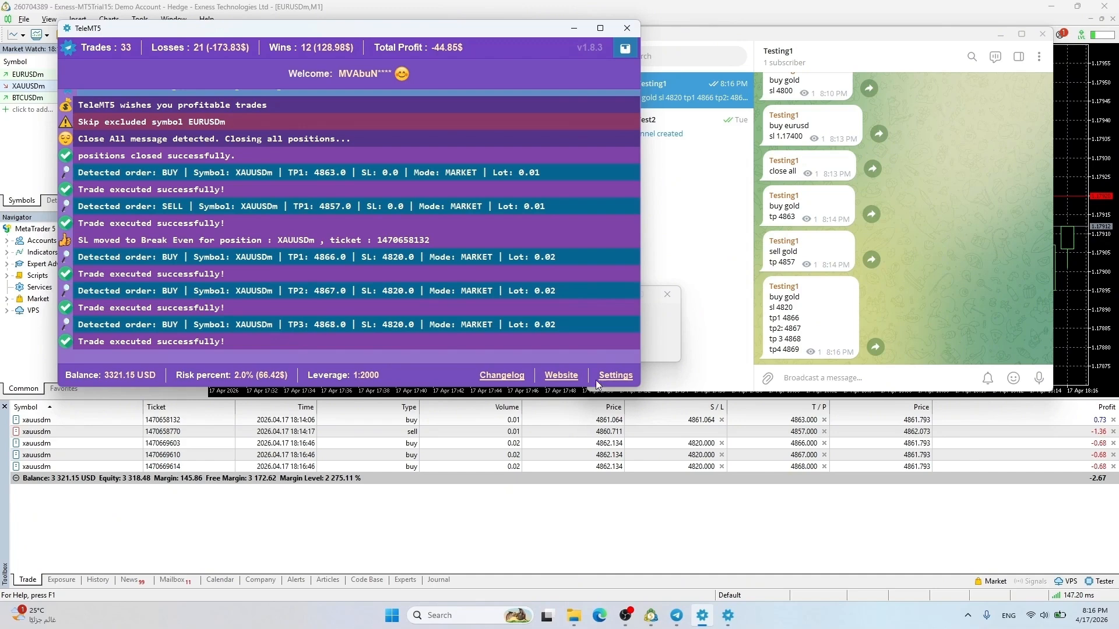
Set Maximum TP Levels to 4 and restart TeleMT5
{"action": "scroll", "coordinate": [470, 321], "scroll_direction": "down", "scroll_amount": 4}
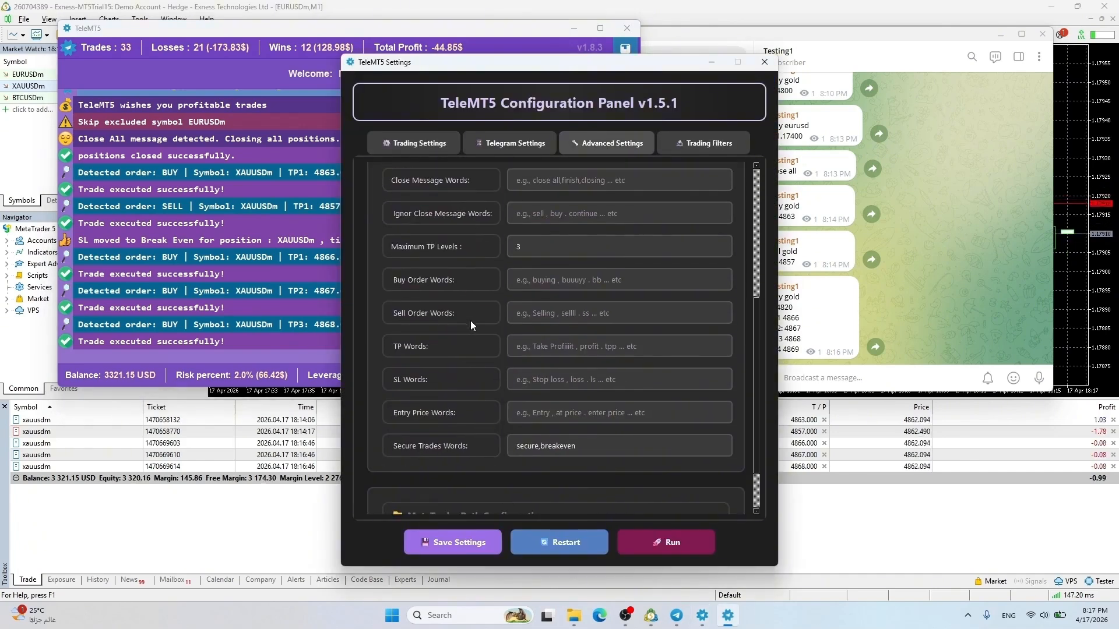
{"action": "double_click", "coordinate": [543, 246]}
{"action": "left_click_drag", "start_coordinate": [573, 62], "coordinate": [356, 36]}
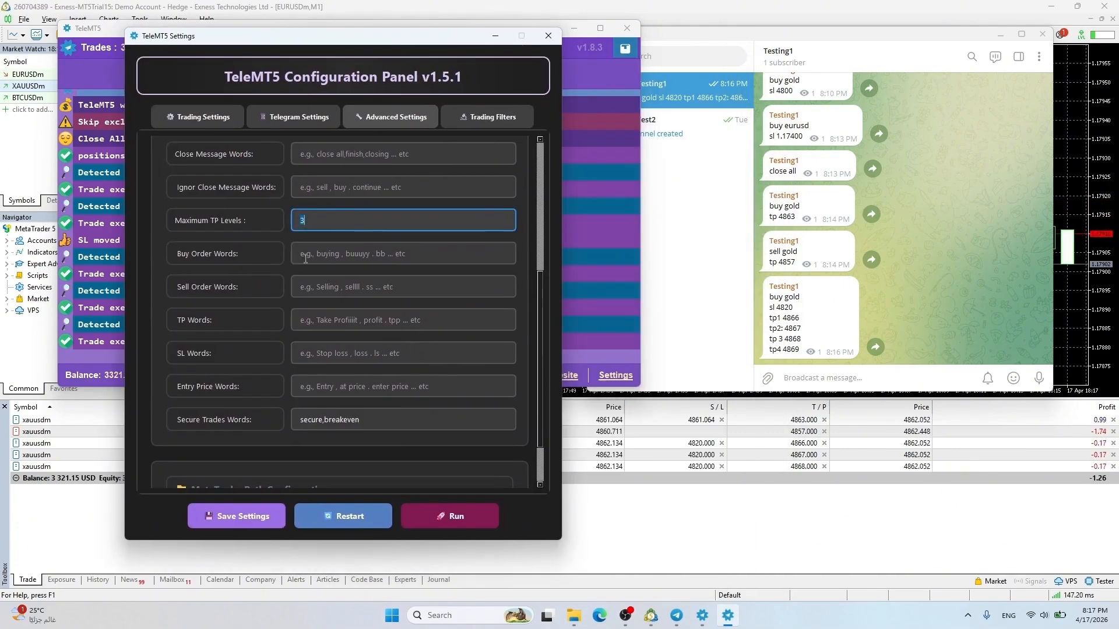
{"action": "type", "text": "4"}
{"action": "left_click", "coordinate": [349, 513]}
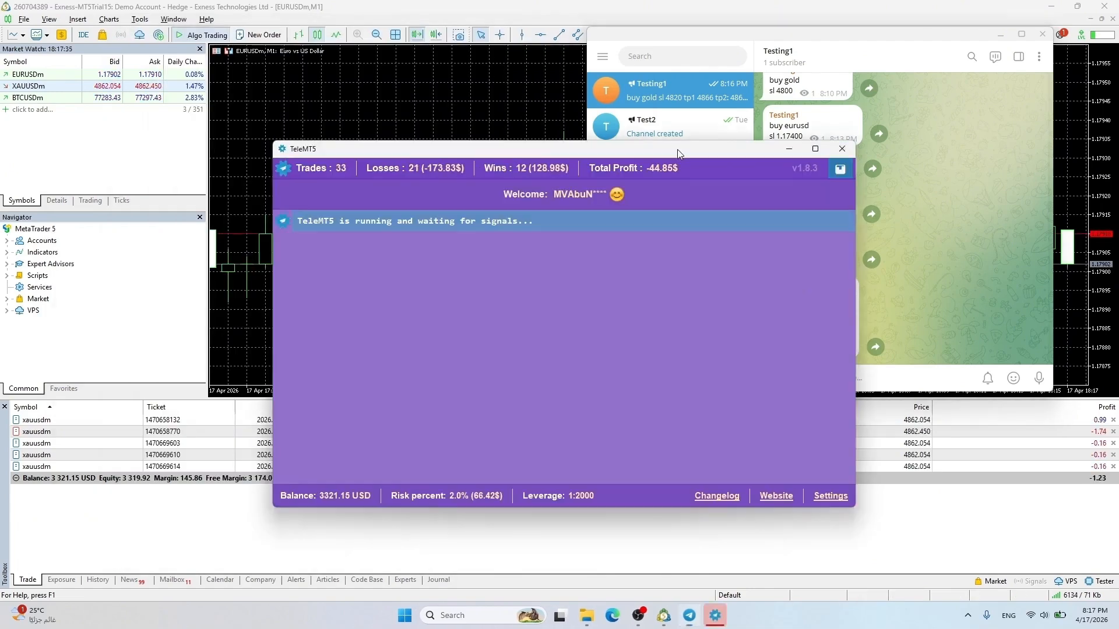
Copy the last multi-target gold signal and resend it to the channel
{"action": "left_click_drag", "start_coordinate": [677, 149], "coordinate": [415, 94]}
{"action": "left_click", "coordinate": [794, 300]}
{"action": "left_click_drag", "start_coordinate": [770, 297], "coordinate": [800, 349]}
{"action": "key", "text": "ctrl+c"}
{"action": "left_click", "coordinate": [806, 377]}
{"action": "key", "text": "ctrl+v"}
{"action": "key", "text": "Return"}
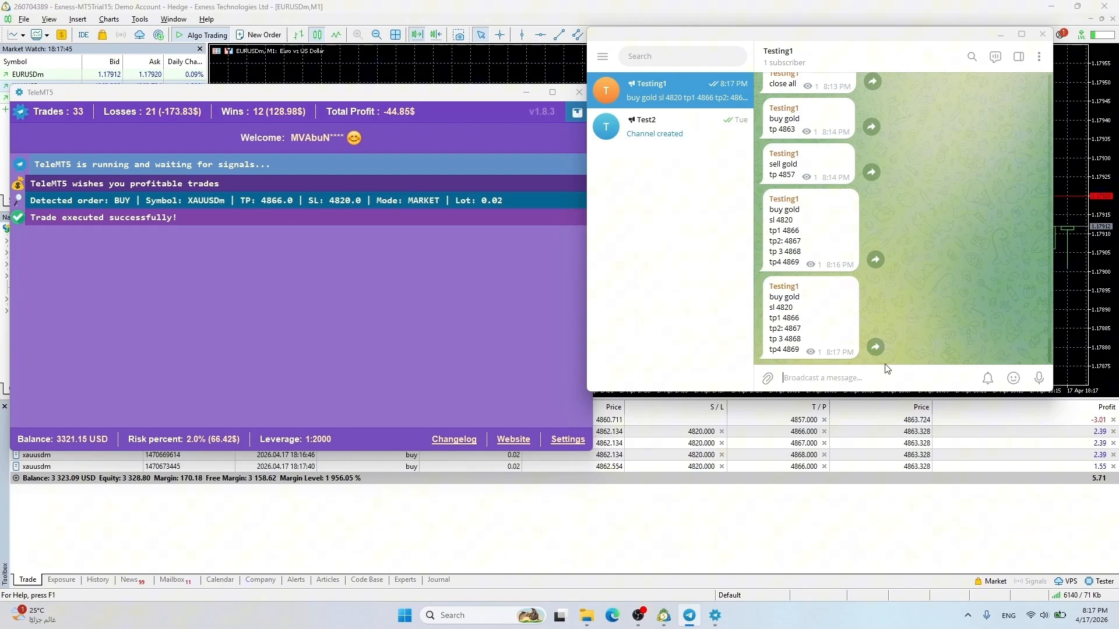
Send 'secure' to move the gold buys' stop losses to break-even
{"action": "type", "text": "secure"}
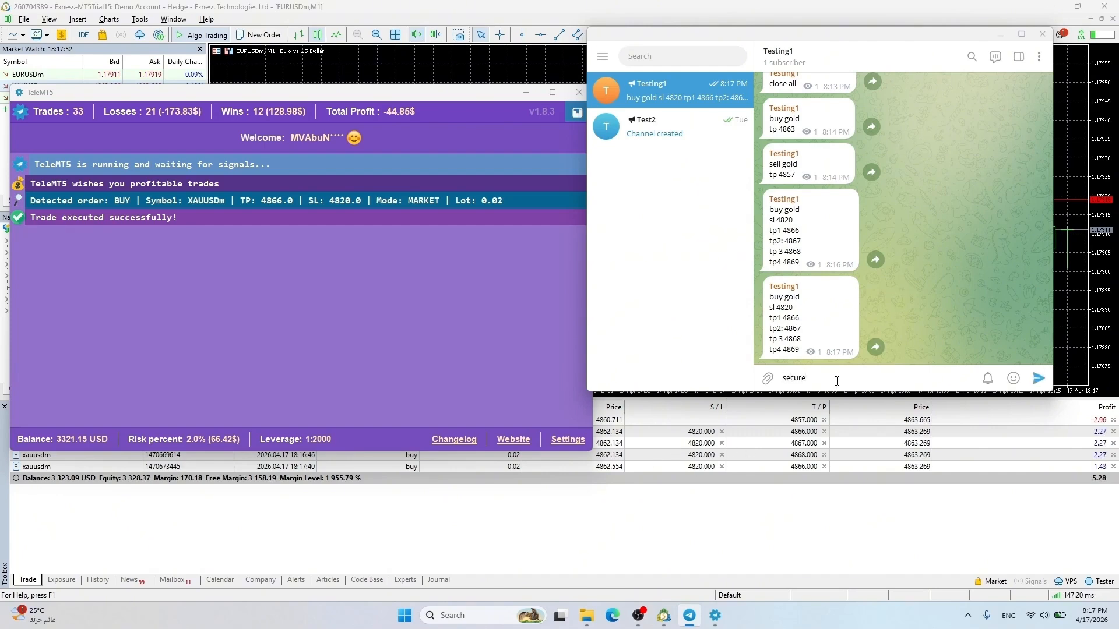
{"action": "key", "text": "Return"}
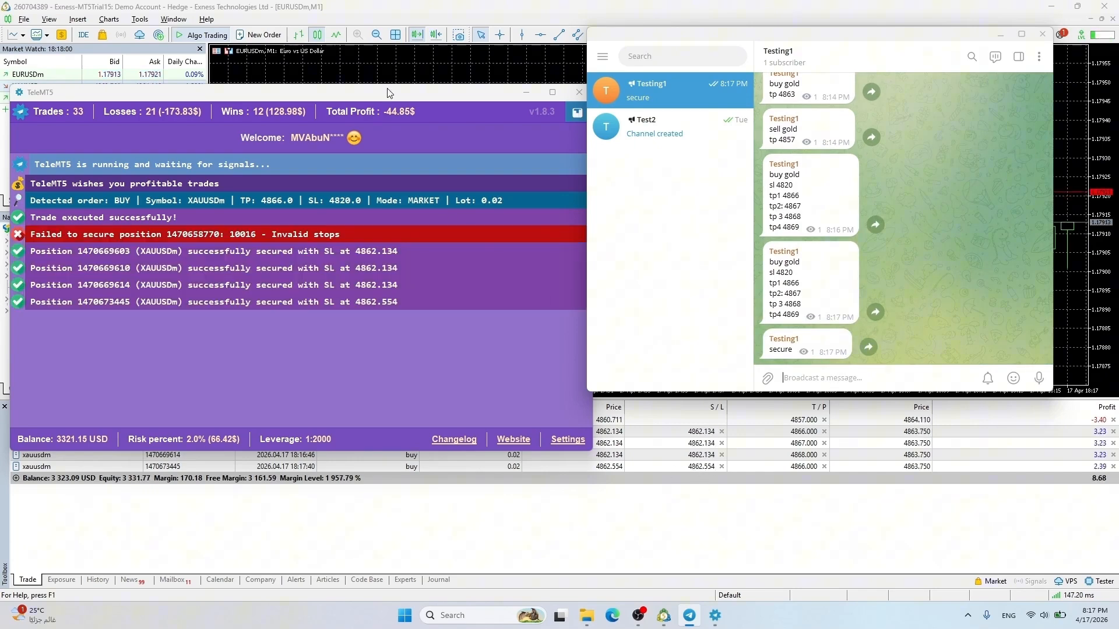
{"action": "left_click_drag", "start_coordinate": [389, 93], "coordinate": [414, 34]}
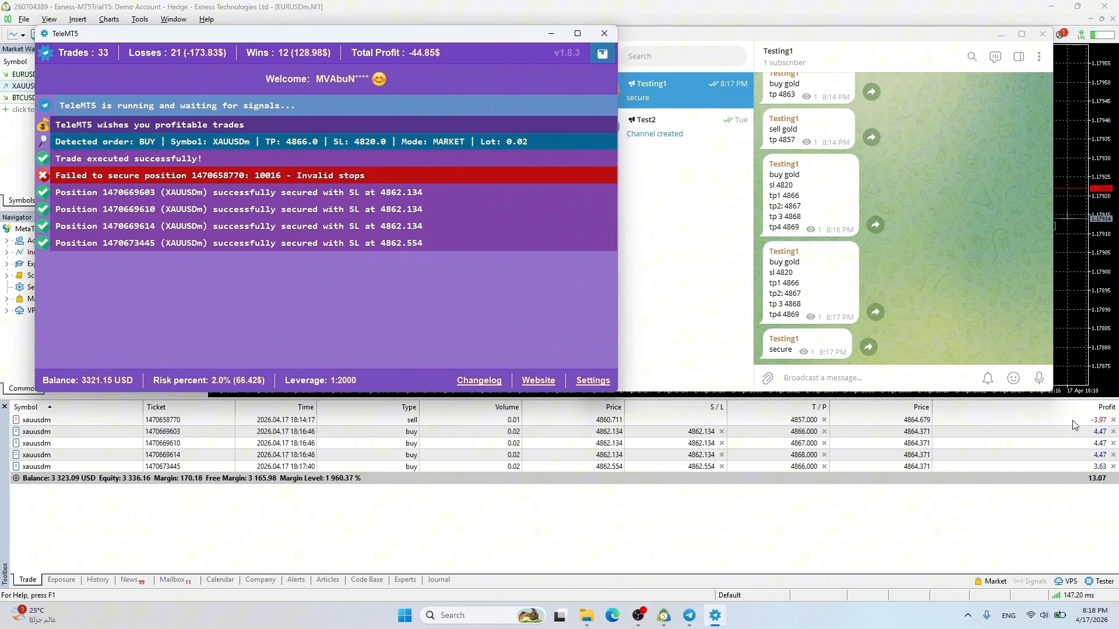
Send 'close all' to close every position, then open TeleMT5's Settings
{"action": "left_click", "coordinate": [816, 376]}
{"action": "type", "text": "close all"}
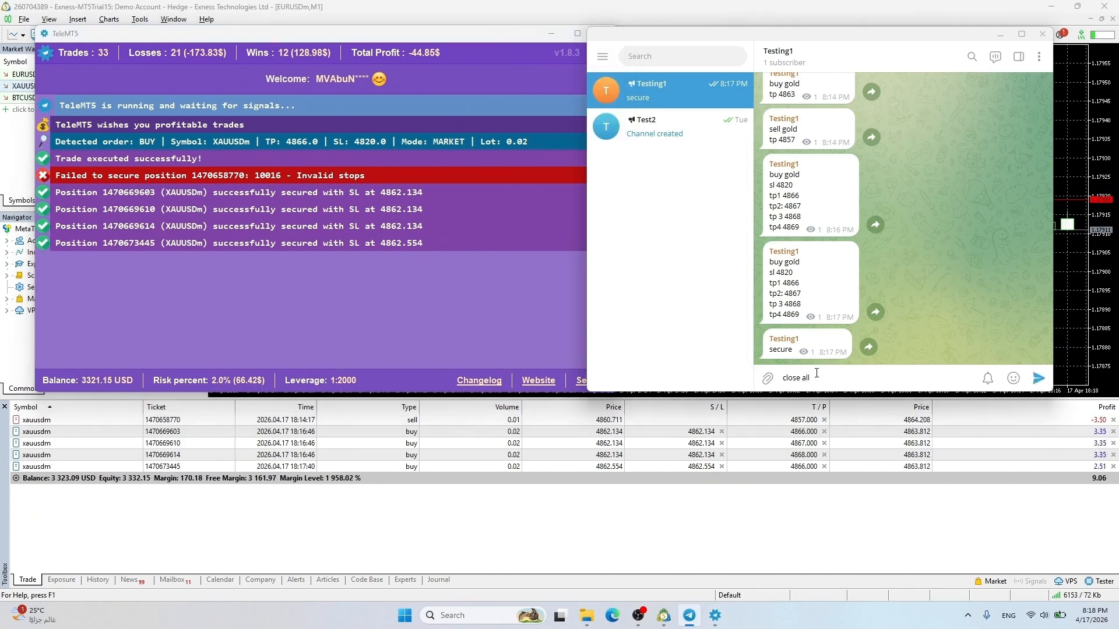
{"action": "key", "text": "Return"}
{"action": "left_click", "coordinate": [583, 370]}
{"action": "left_click", "coordinate": [593, 380]}
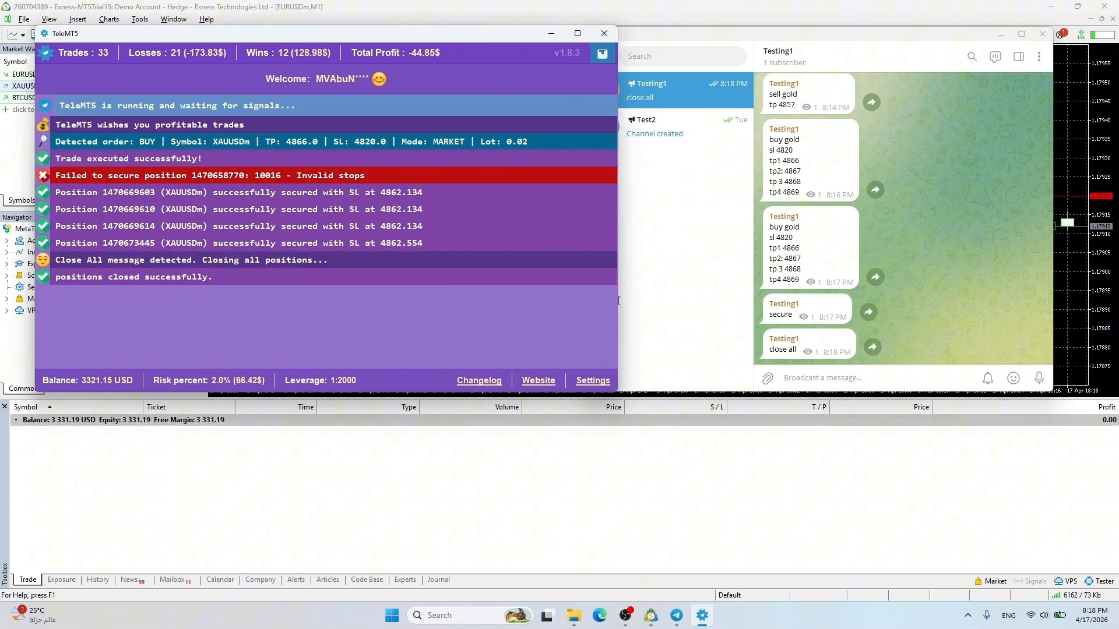
{"action": "scroll", "coordinate": [600, 337], "scroll_direction": "down", "scroll_amount": 5}
Tick Enable Trend Filter (SMA 200) on the Trading Filters tab
{"action": "left_click", "coordinate": [472, 143]}
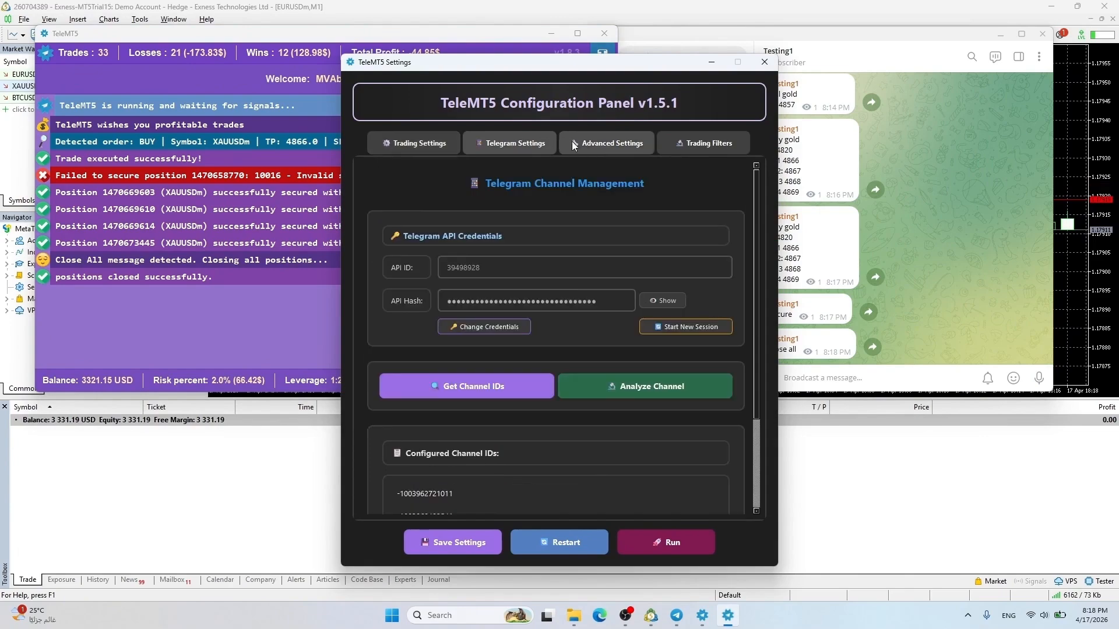
{"action": "left_click", "coordinate": [594, 140]}
{"action": "scroll", "coordinate": [445, 450], "scroll_direction": "down", "scroll_amount": 5}
{"action": "scroll", "coordinate": [527, 355], "scroll_direction": "up", "scroll_amount": 4}
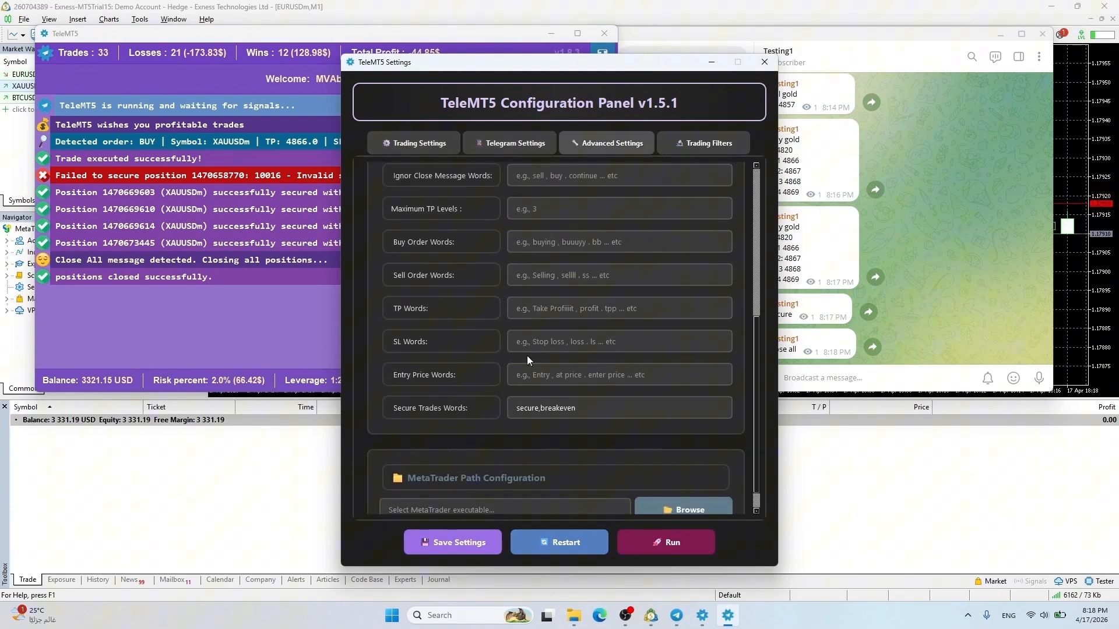
{"action": "scroll", "coordinate": [434, 417], "scroll_direction": "down", "scroll_amount": 1}
{"action": "left_click", "coordinate": [685, 136]}
{"action": "scroll", "coordinate": [487, 312], "scroll_direction": "down", "scroll_amount": 7}
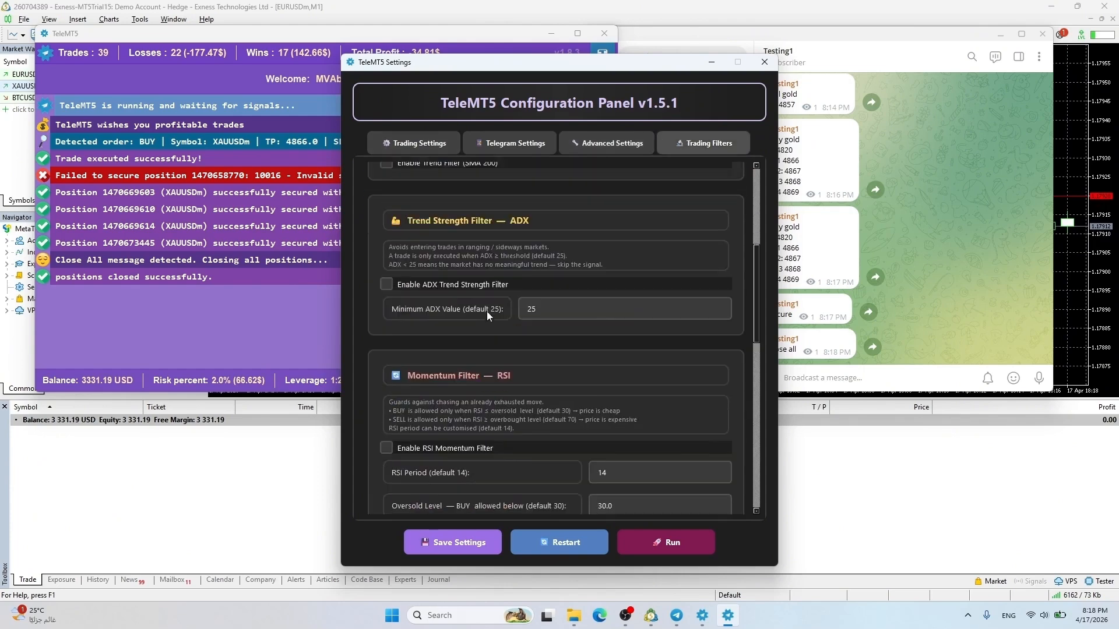
{"action": "scroll", "coordinate": [484, 317], "scroll_direction": "up", "scroll_amount": 7}
{"action": "scroll", "coordinate": [402, 357], "scroll_direction": "down", "scroll_amount": 2}
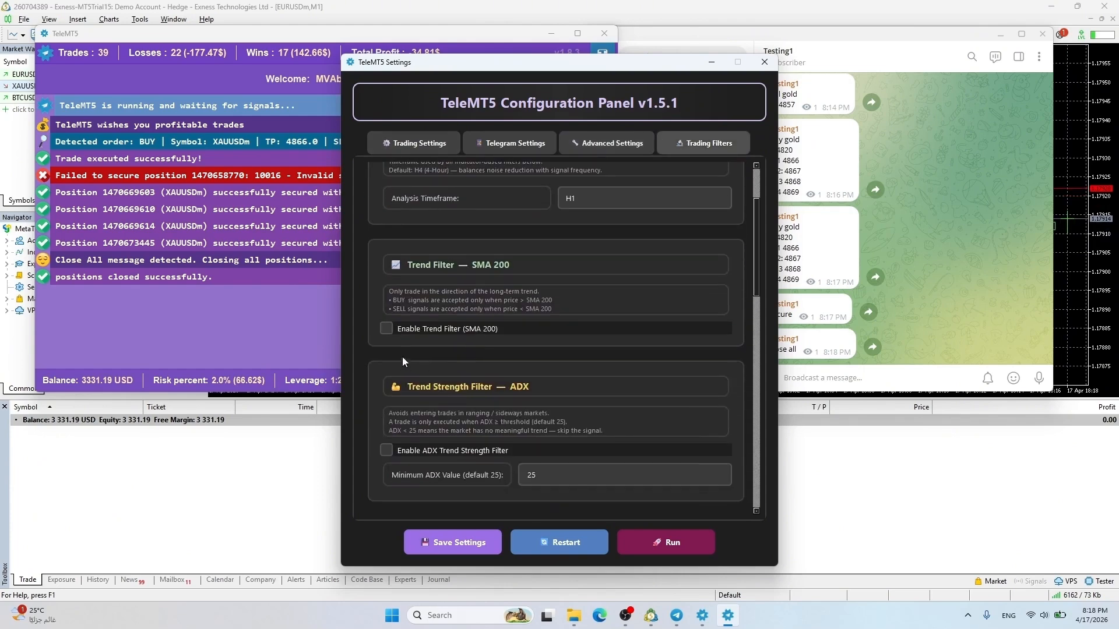
{"action": "left_click", "coordinate": [385, 328]}
Save the settings, confirm with OK, and restart TeleMT5
{"action": "left_click", "coordinate": [469, 542]}
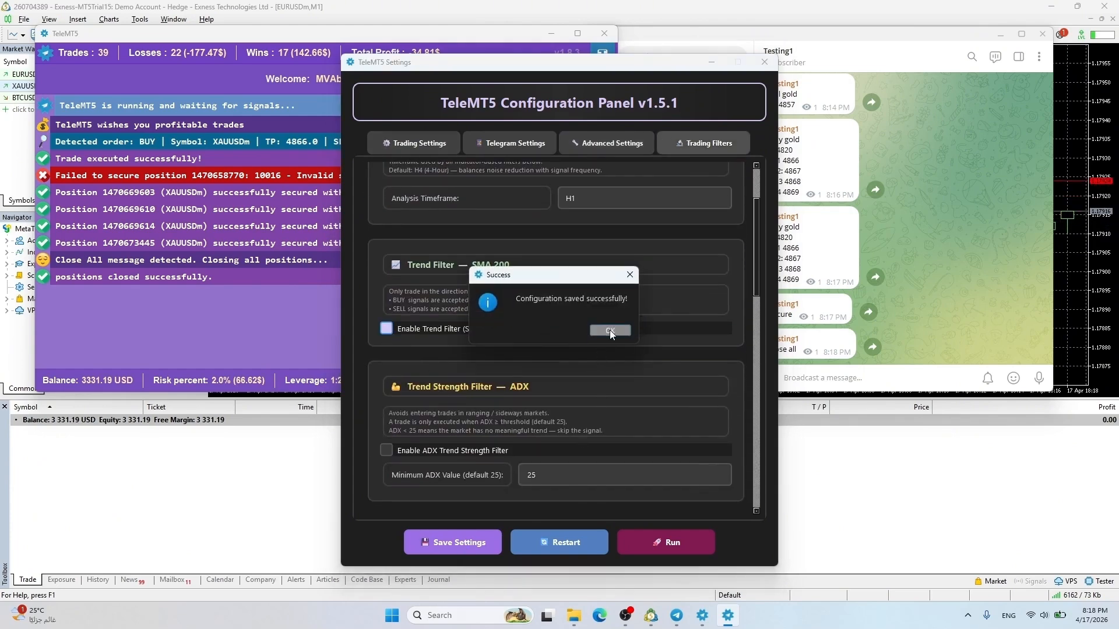
{"action": "left_click", "coordinate": [610, 330]}
{"action": "left_click", "coordinate": [556, 548]}
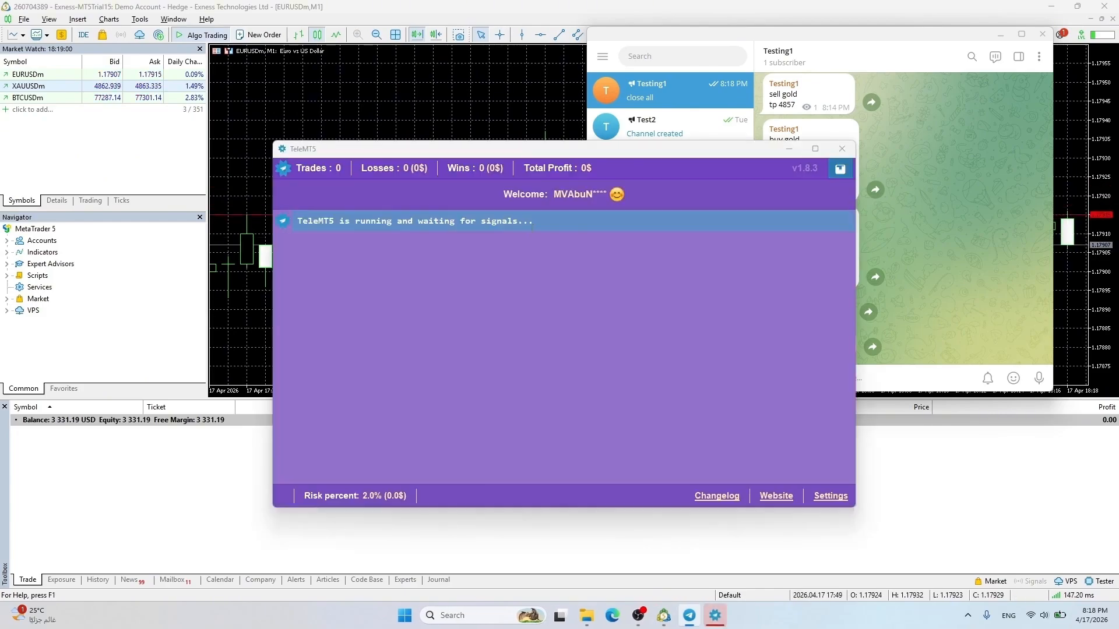
Maximize the gold chart and give it a white colour scheme
{"action": "left_click_drag", "start_coordinate": [519, 147], "coordinate": [265, 42]}
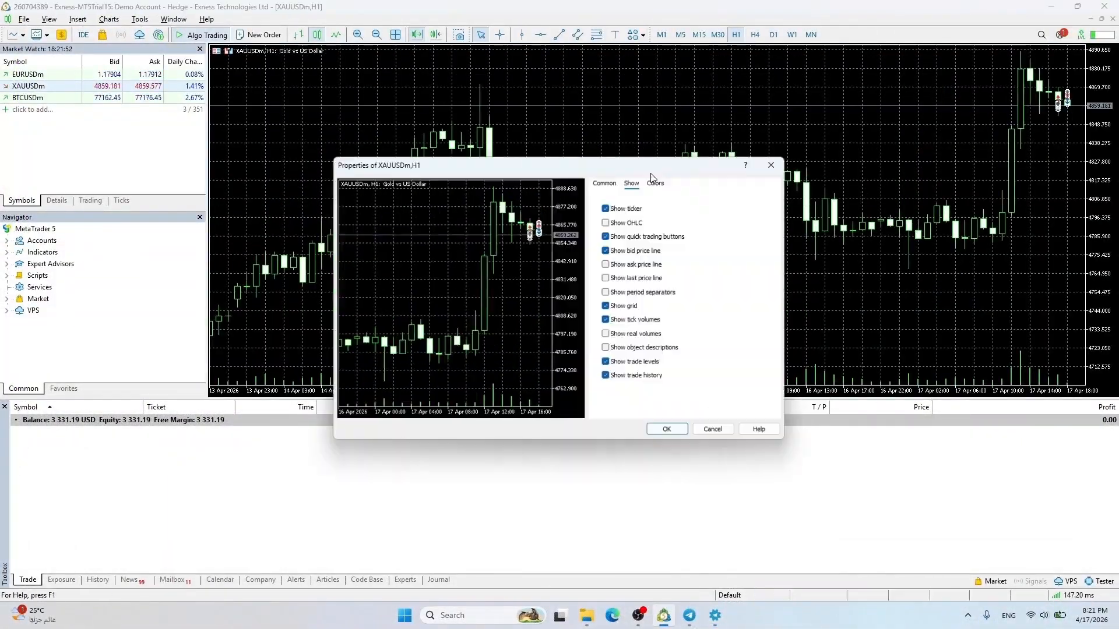
{"action": "left_click", "coordinate": [655, 184]}
{"action": "left_click", "coordinate": [725, 198]}
{"action": "left_click", "coordinate": [715, 232]}
{"action": "left_click", "coordinate": [666, 429]}
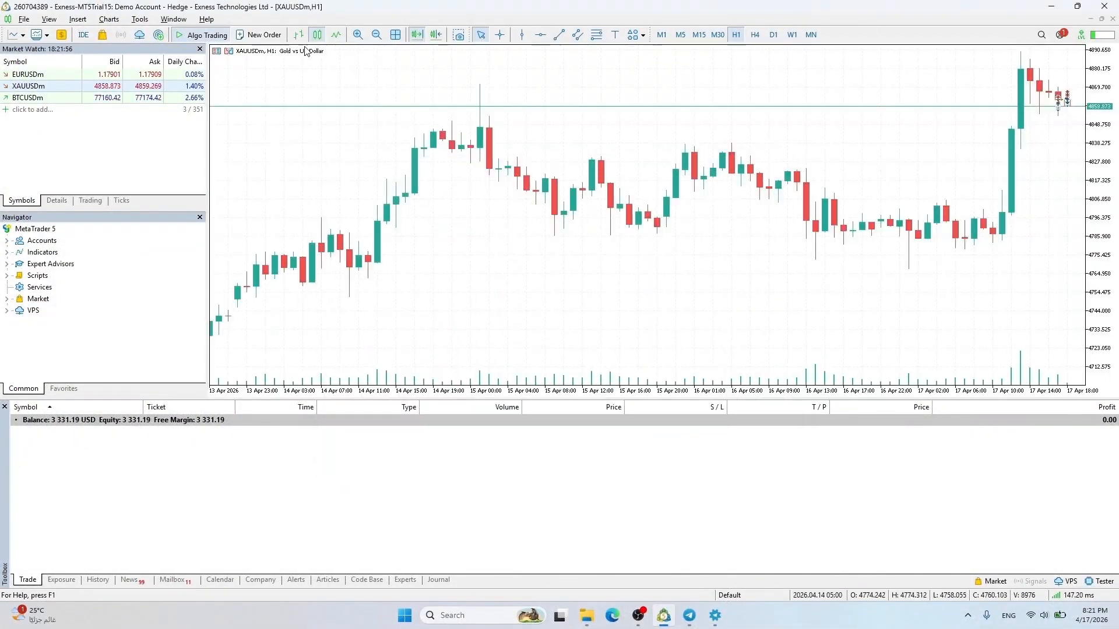
Add a 200-period Moving Average to the gold chart
{"action": "left_click", "coordinate": [417, 35]}
{"action": "left_click", "coordinate": [435, 35]}
{"action": "left_click", "coordinate": [77, 19]}
{"action": "mouse_move", "coordinate": [96, 33]}
{"action": "left_click", "coordinate": [198, 33]}
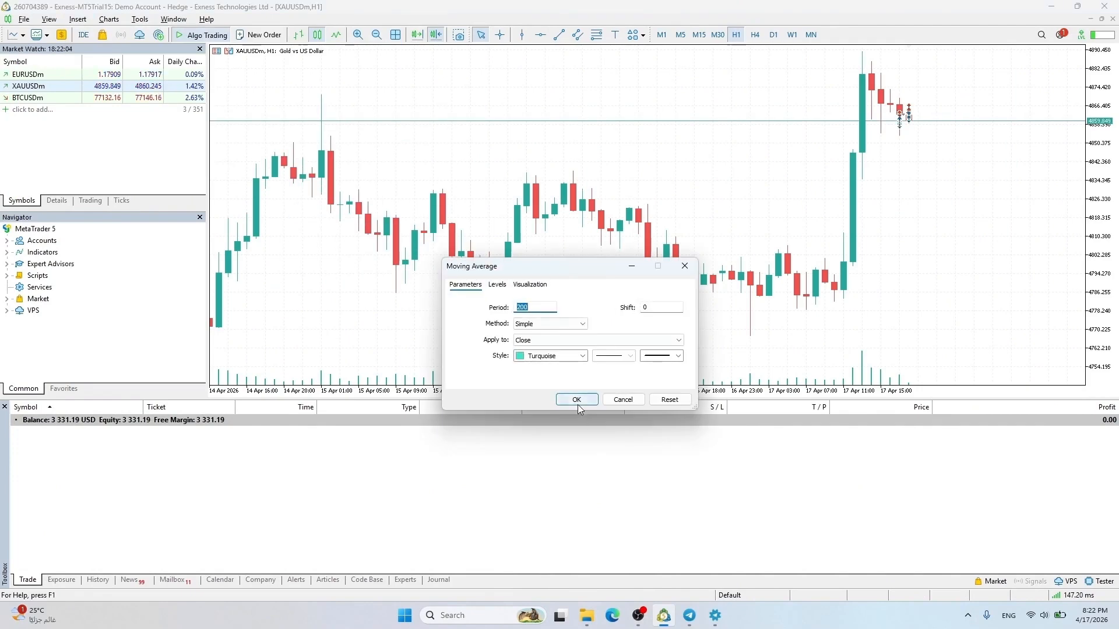
{"action": "left_click", "coordinate": [646, 397]}
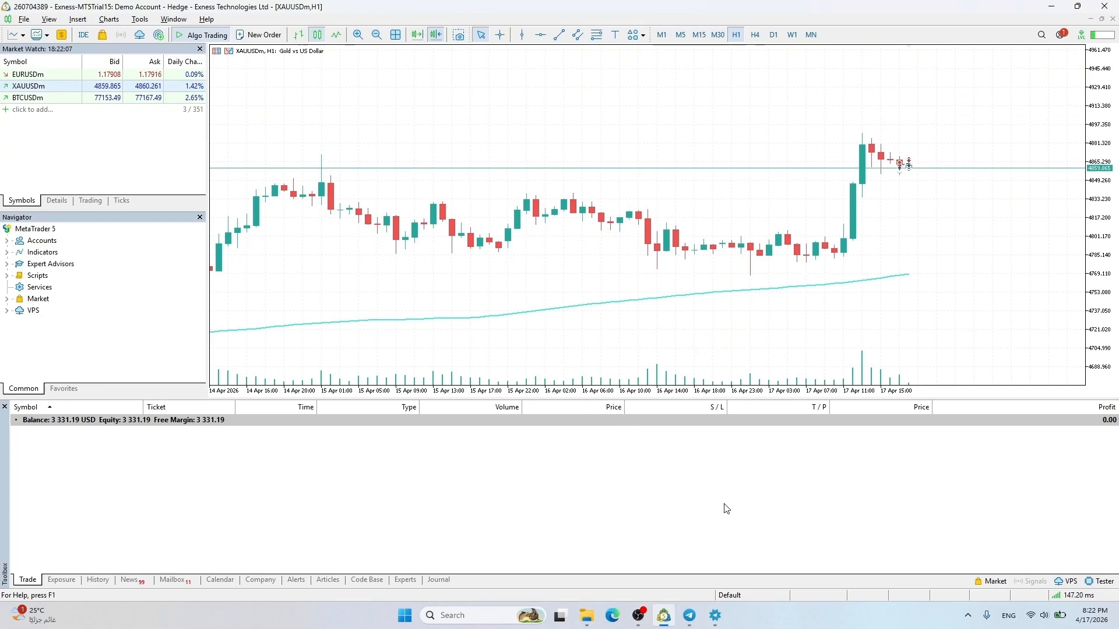
Copy the 'sell gold tp 4857' message and resend it to the channel
{"action": "left_click", "coordinate": [689, 616]}
{"action": "left_click", "coordinate": [715, 616]}
{"action": "left_click_drag", "start_coordinate": [912, 36], "coordinate": [919, 48]}
{"action": "left_click_drag", "start_coordinate": [773, 106], "coordinate": [801, 118]}
{"action": "key", "text": "ctrl+c"}
{"action": "key", "text": "ctrl+v"}
{"action": "key", "text": "Return"}
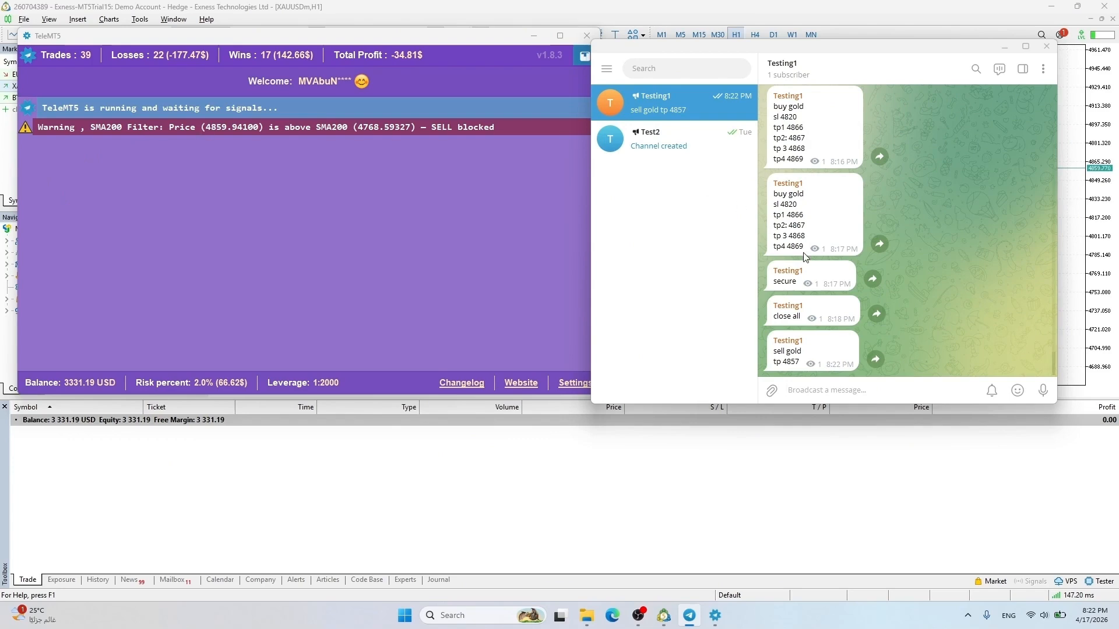
Resend the 'buy gold / sl 4820 / tp1 4866' lines, then open TeleMT5's Settings
{"action": "left_click_drag", "start_coordinate": [774, 193], "coordinate": [804, 215]}
{"action": "key", "text": "ctrl+c"}
{"action": "left_click", "coordinate": [841, 391]}
{"action": "key", "text": "ctrl+v"}
{"action": "key", "text": "Return"}
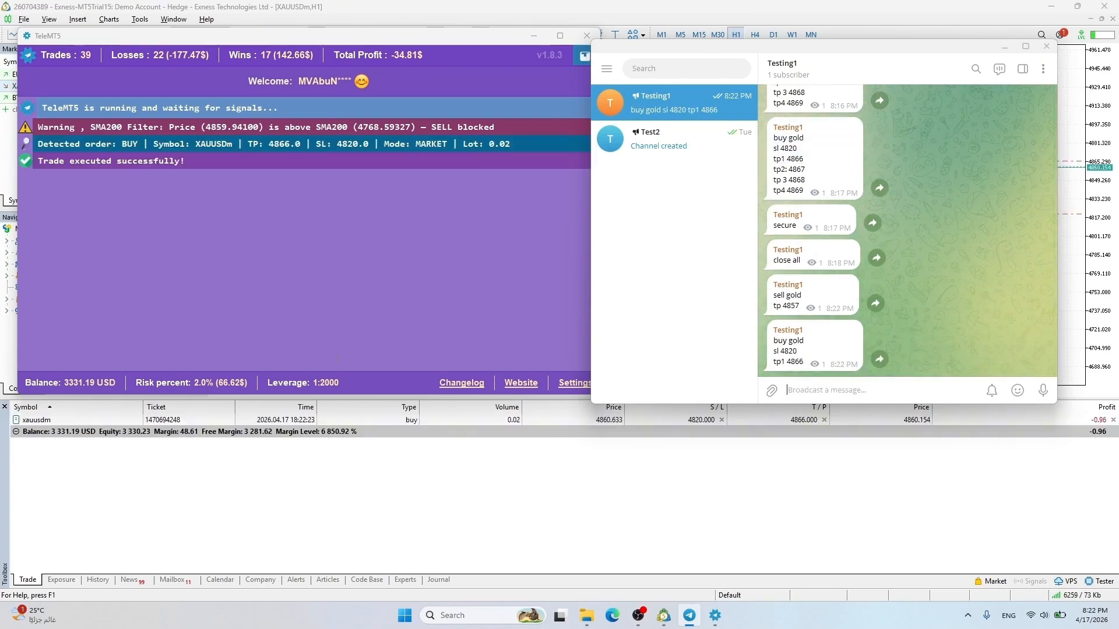
{"action": "left_click", "coordinate": [574, 384]}
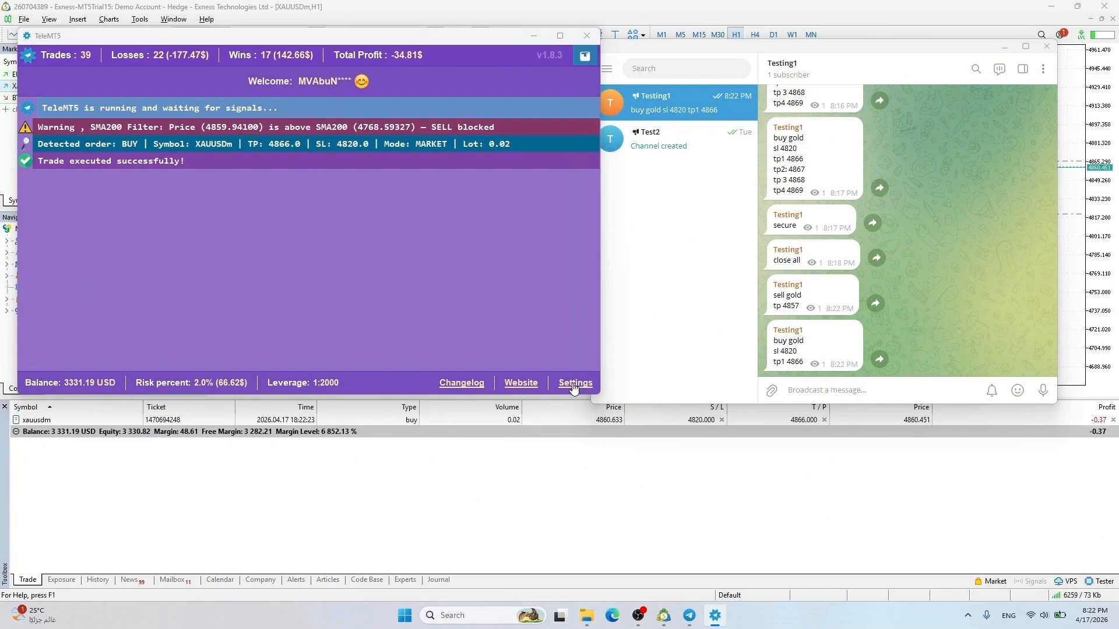
{"action": "left_click", "coordinate": [574, 387]}
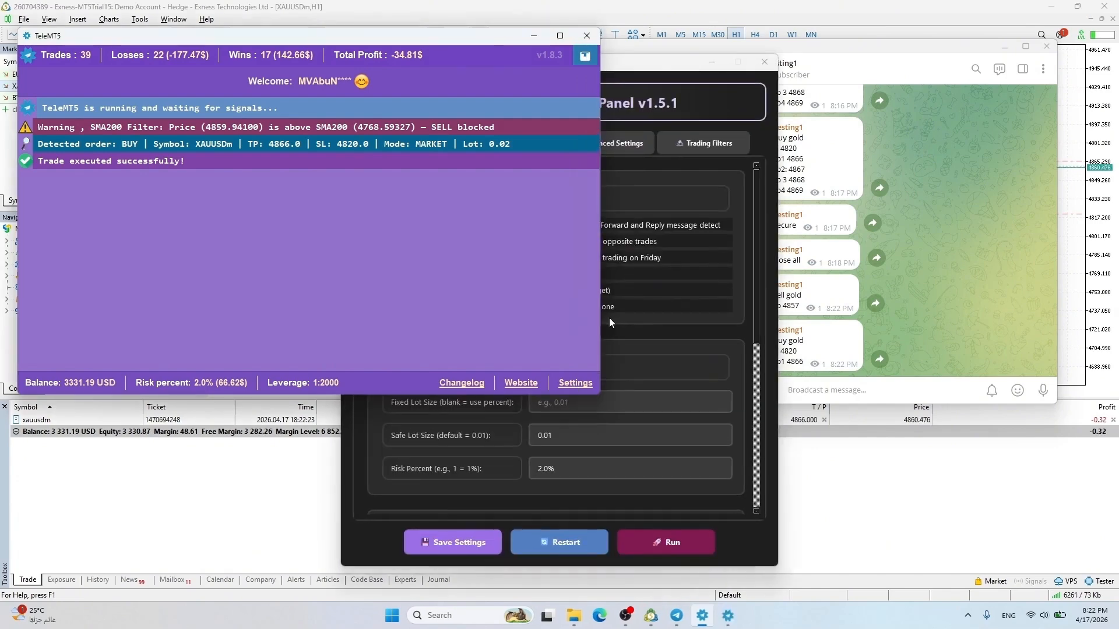
Switch off the SMA 200 trend filter, enable the ADX and RSI filters, save and restart
{"action": "left_click", "coordinate": [610, 317]}
{"action": "left_click", "coordinate": [702, 143]}
{"action": "scroll", "coordinate": [389, 298], "scroll_direction": "down", "scroll_amount": 2}
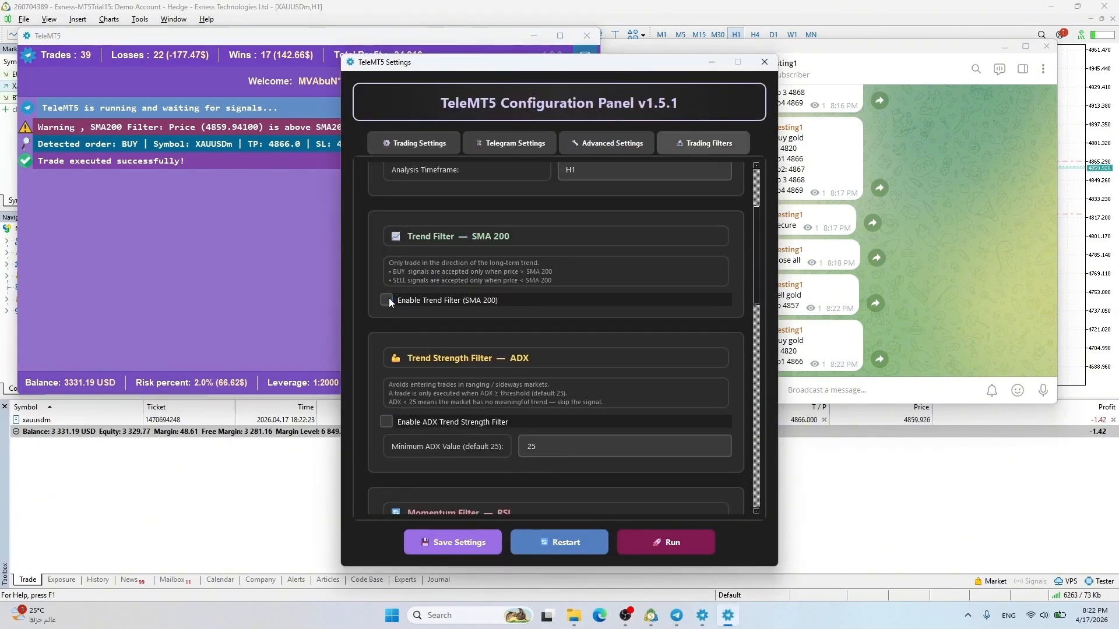
{"action": "scroll", "coordinate": [389, 298], "scroll_direction": "down", "scroll_amount": 3}
{"action": "left_click", "coordinate": [386, 285]}
{"action": "left_click", "coordinate": [384, 449]}
{"action": "left_click", "coordinate": [453, 542]}
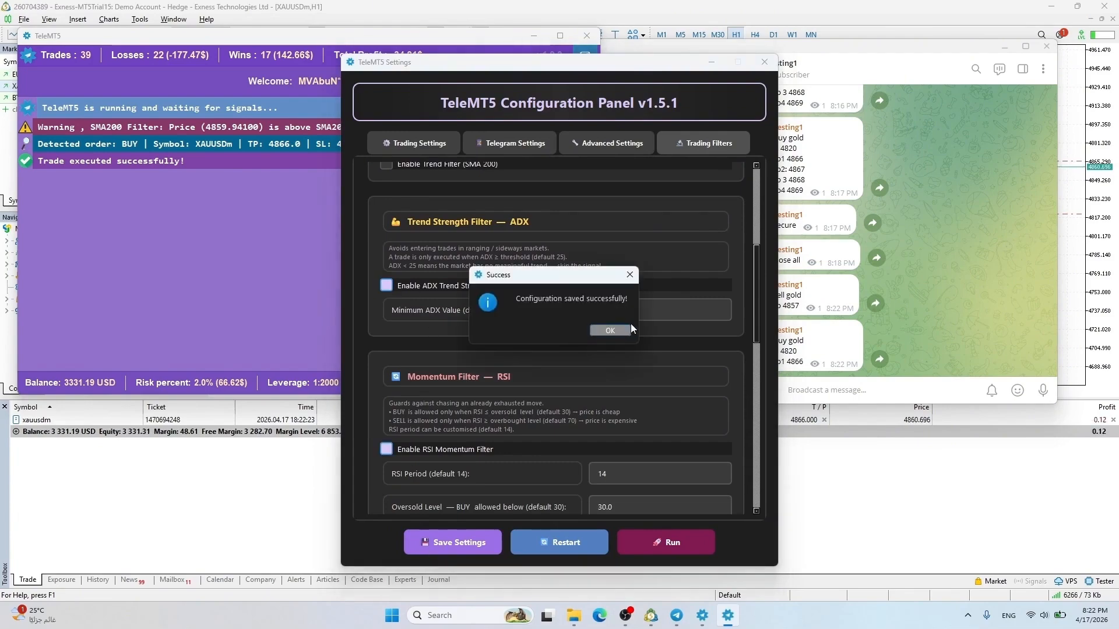
{"action": "left_click", "coordinate": [623, 330]}
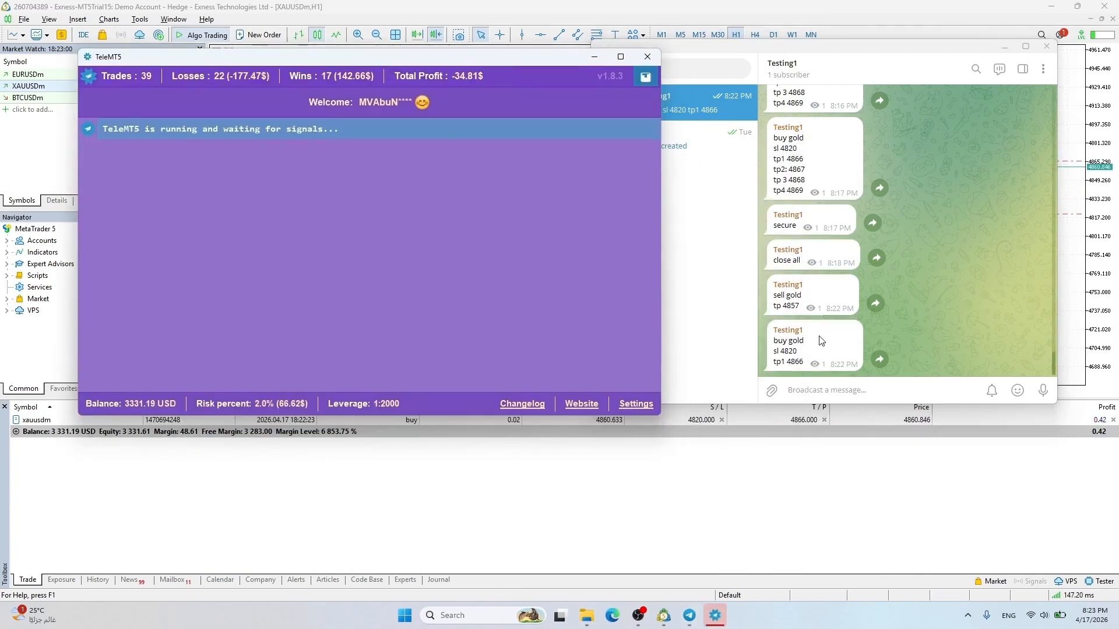
Paste and resend the buy gold signal to the channel
{"action": "left_click", "coordinate": [810, 388]}
{"action": "key", "text": "ctrl+v"}
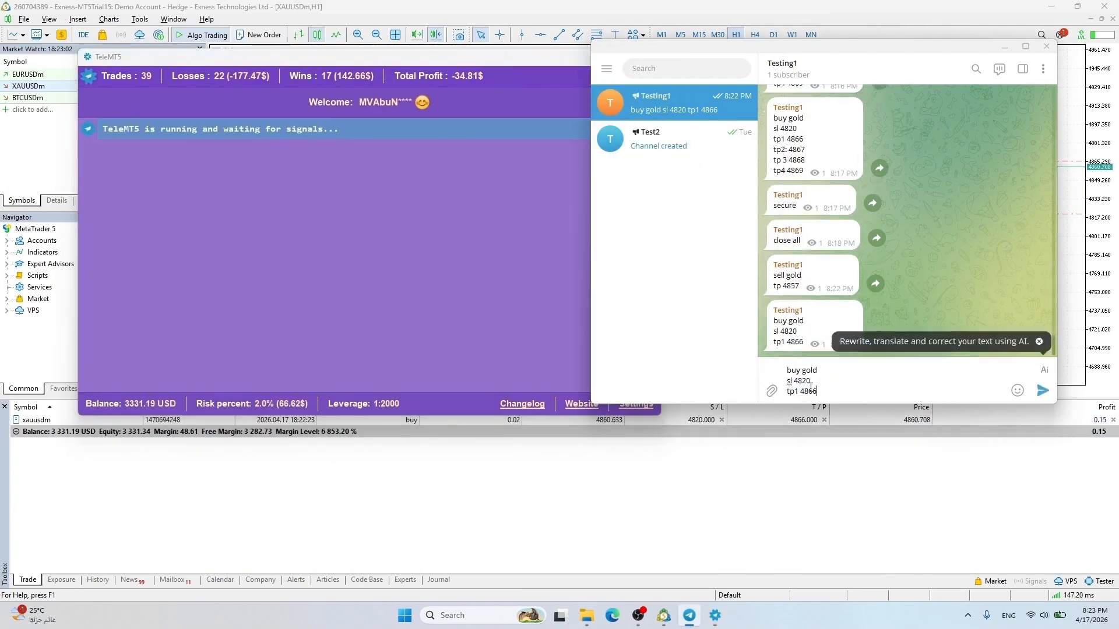
{"action": "key", "text": "Return"}
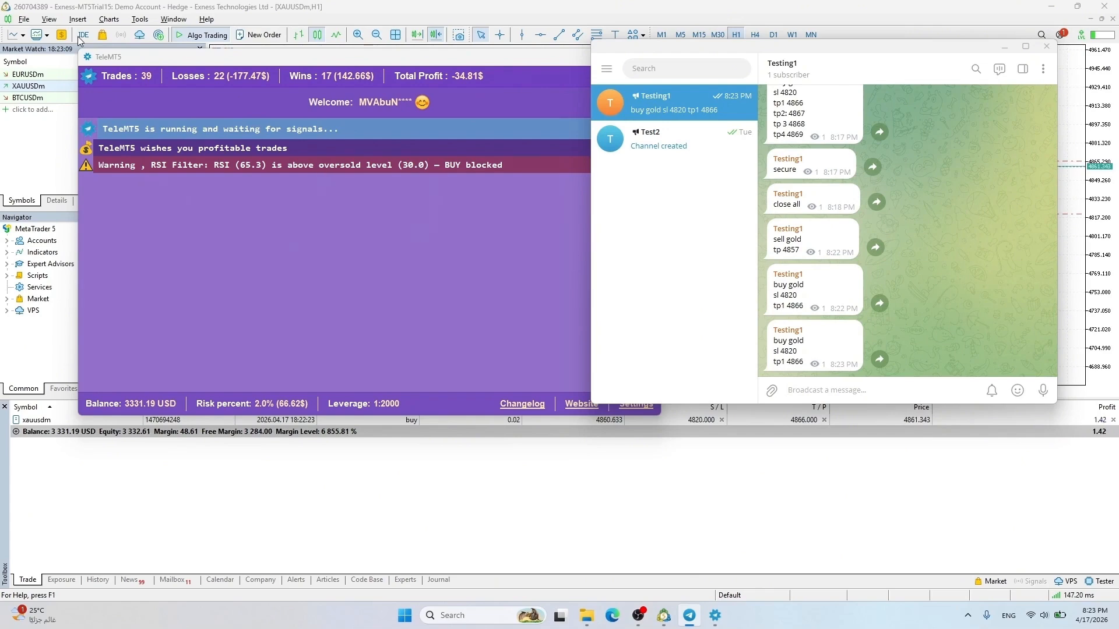
Add a Relative Strength Index (14) pane to the gold chart
{"action": "left_click", "coordinate": [77, 20]}
{"action": "mouse_move", "coordinate": [96, 33]}
{"action": "mouse_move", "coordinate": [205, 115]}
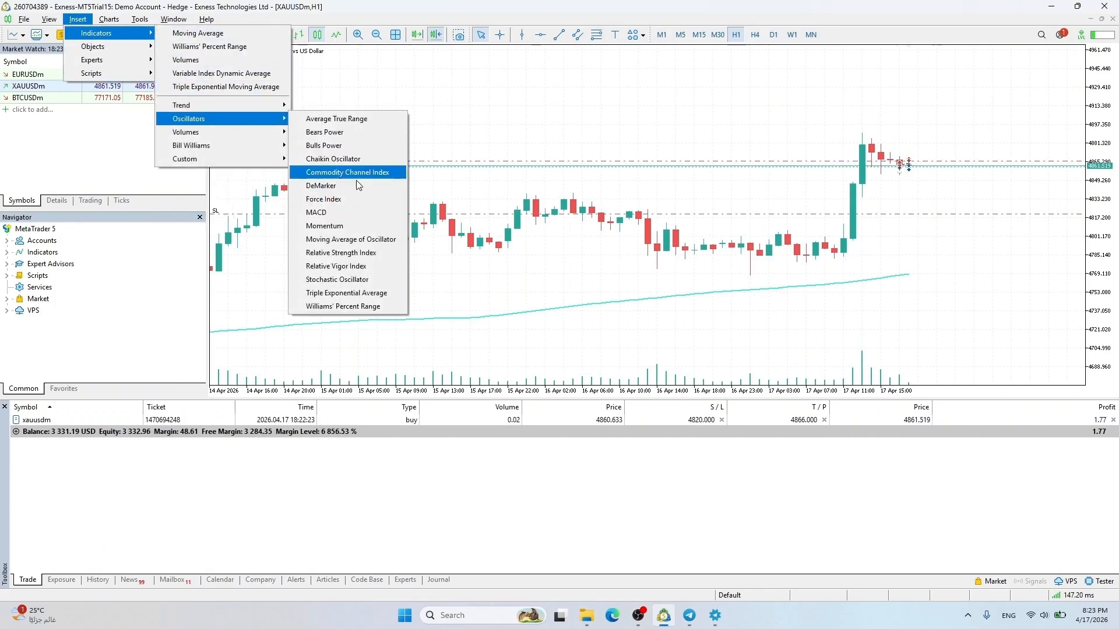
{"action": "left_click", "coordinate": [350, 253]}
{"action": "left_click", "coordinate": [560, 397]}
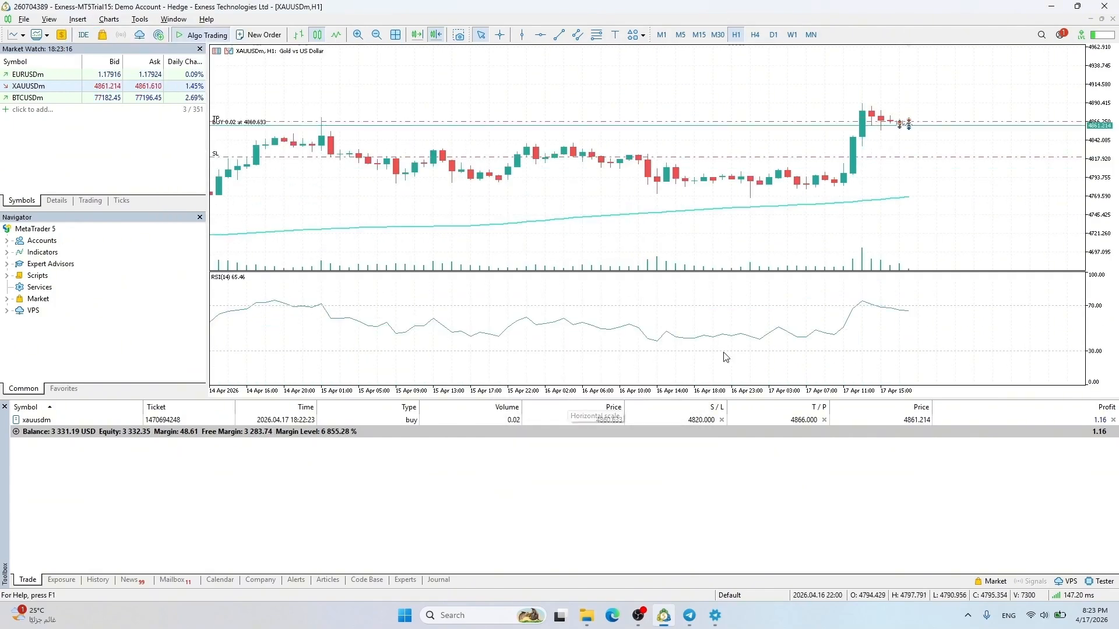
{"action": "left_click", "coordinate": [716, 621]}
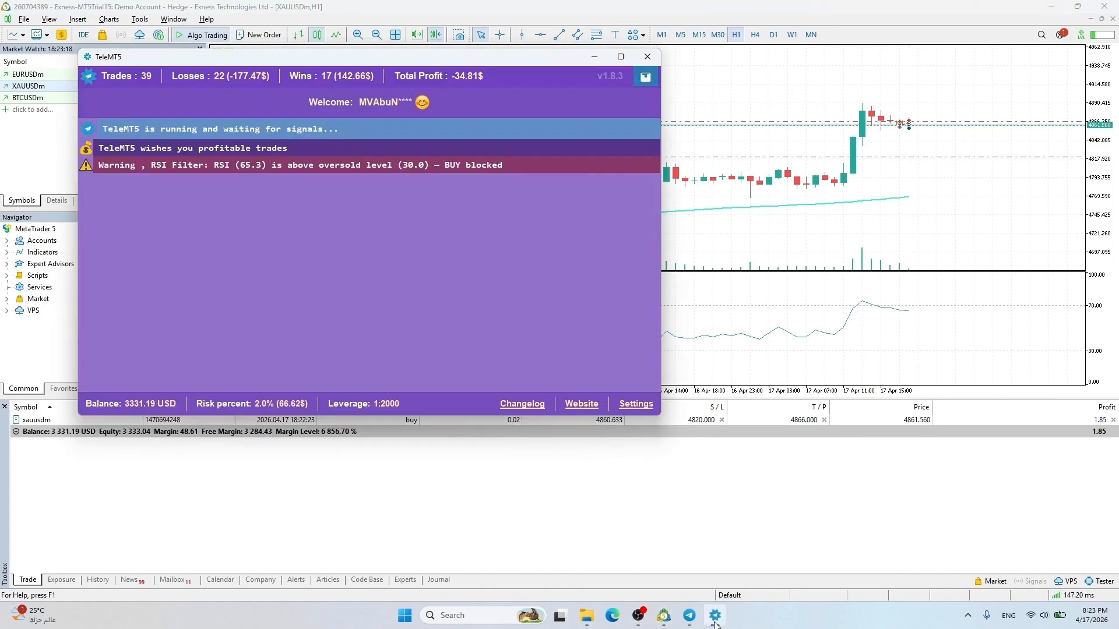
{"action": "left_click", "coordinate": [912, 319]}
Resend 'sell gold tp 4857' and check TeleMT5's RSI filter blocks it
{"action": "left_click", "coordinate": [690, 615]}
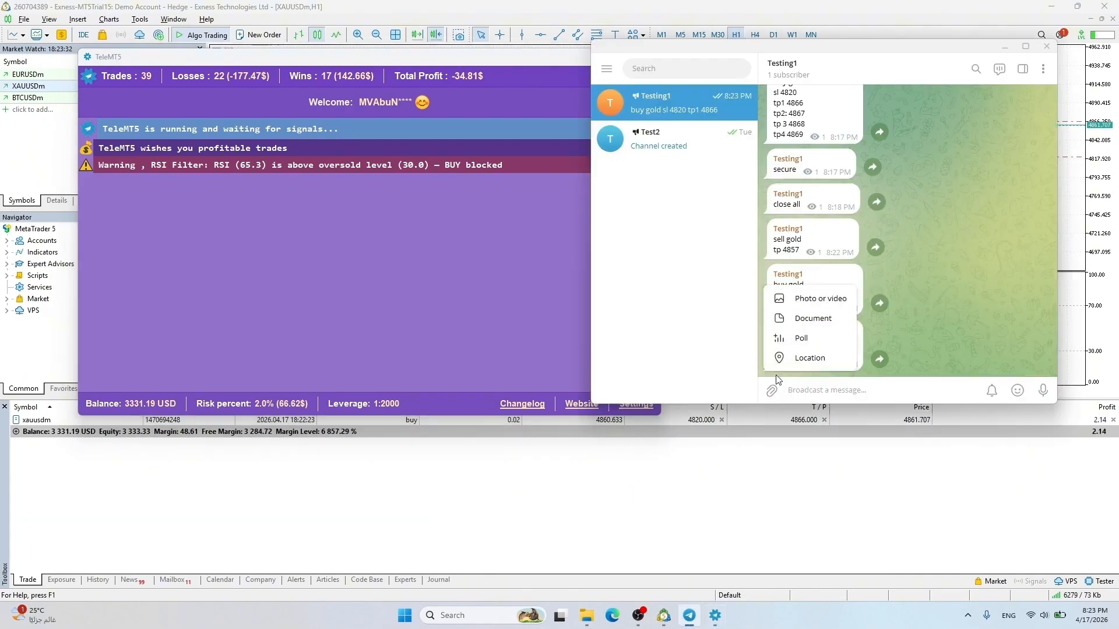
{"action": "left_click_drag", "start_coordinate": [774, 239], "coordinate": [801, 250]}
{"action": "key", "text": "ctrl+c"}
{"action": "left_click", "coordinate": [807, 385]}
{"action": "key", "text": "ctrl+v"}
{"action": "key", "text": "Return"}
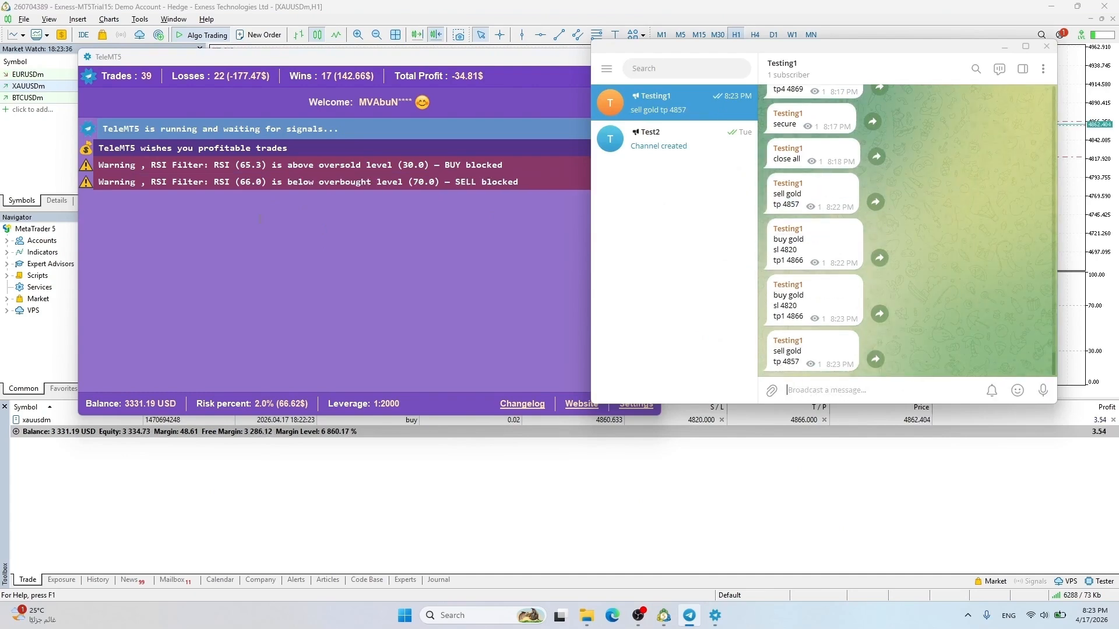
{"action": "left_click", "coordinate": [848, 498]}
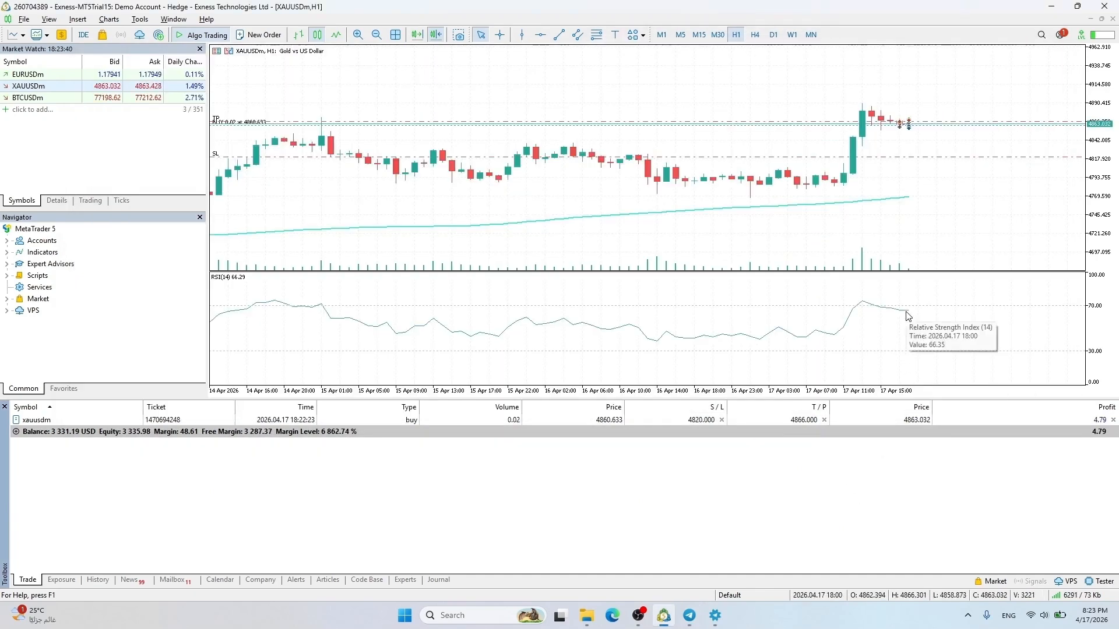
{"action": "left_click", "coordinate": [689, 615]}
{"action": "left_click", "coordinate": [715, 617]}
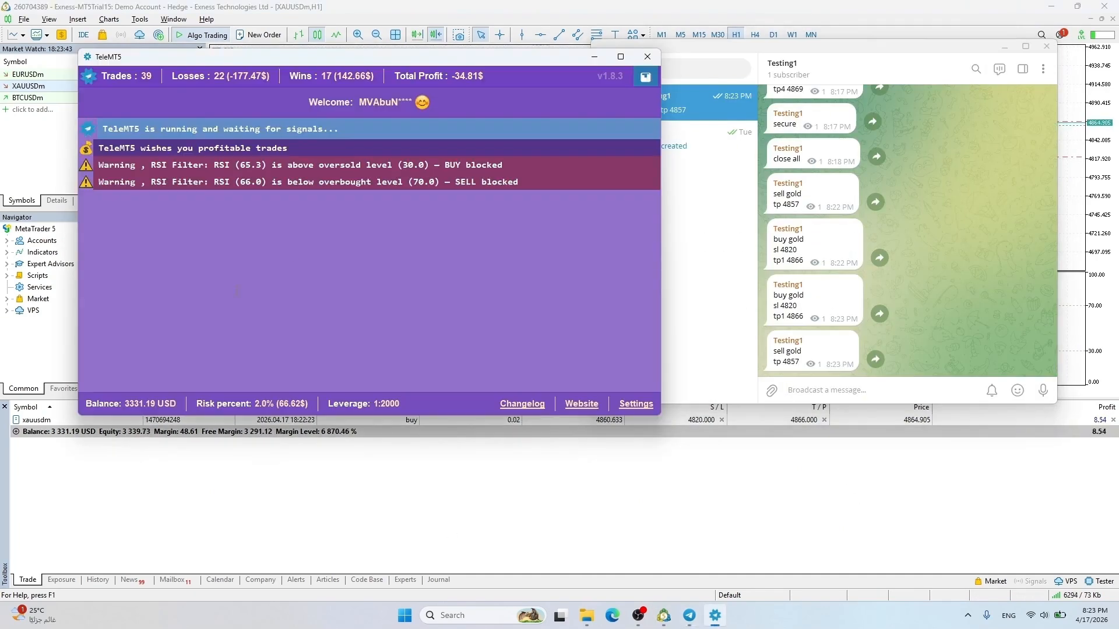
Set the ADX minimum and RSI overbought level to 60, save the filters and restart TeleMT5
{"action": "left_click", "coordinate": [632, 411]}
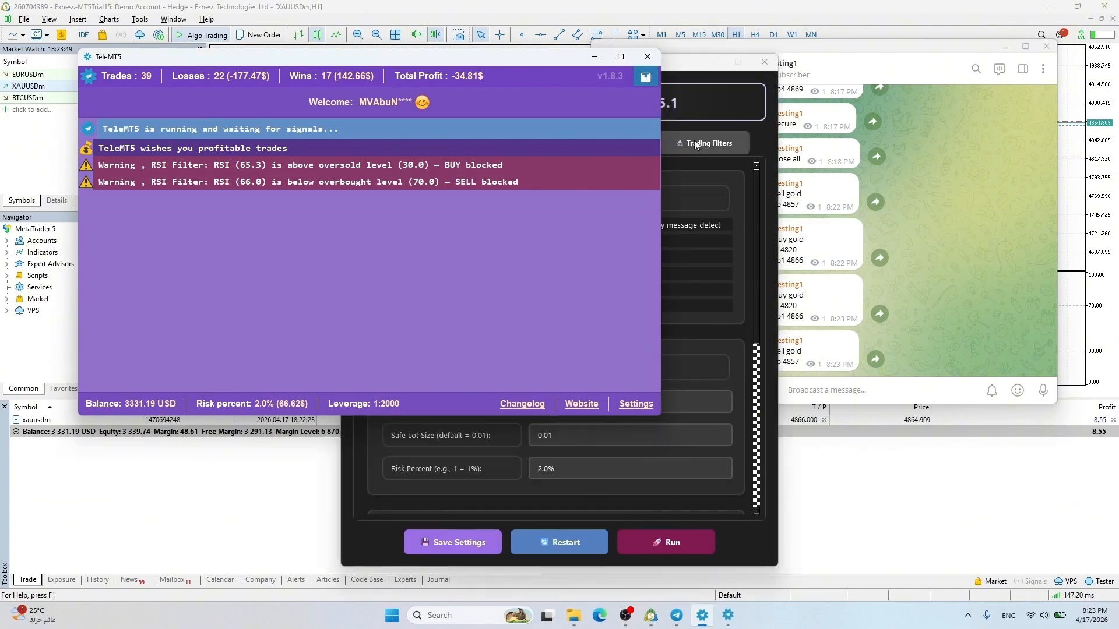
{"action": "left_click", "coordinate": [674, 140]}
{"action": "scroll", "coordinate": [560, 349], "scroll_direction": "down", "scroll_amount": 5}
{"action": "left_click", "coordinate": [531, 257]}
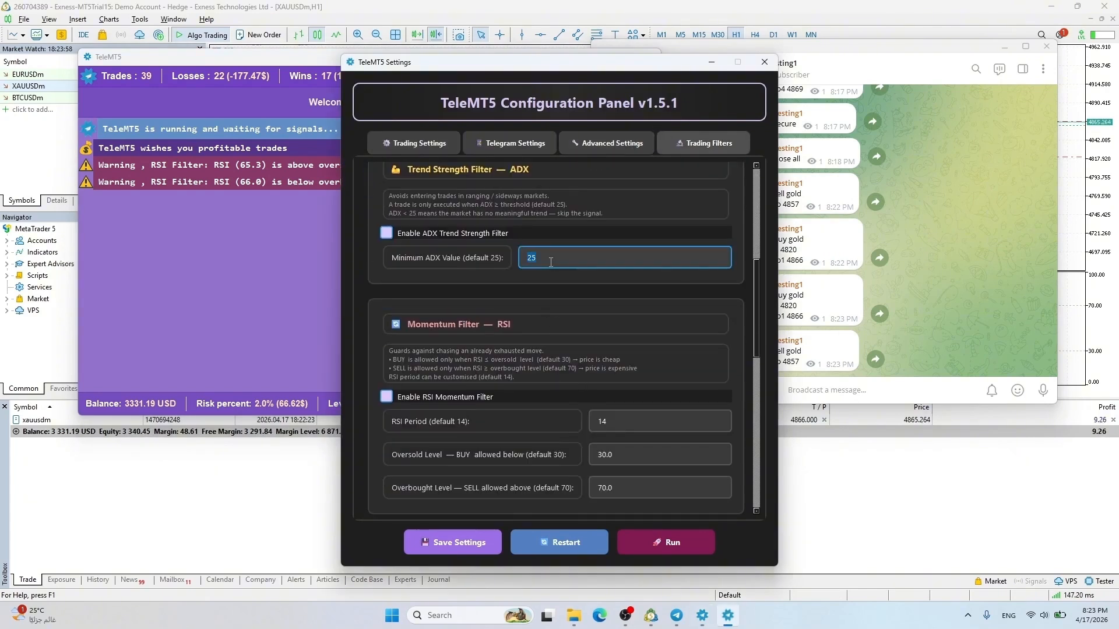
{"action": "scroll", "coordinate": [476, 366], "scroll_direction": "down", "scroll_amount": 2}
{"action": "left_click", "coordinate": [604, 374]}
{"action": "type", "text": "6"}
{"action": "left_click", "coordinate": [453, 542]}
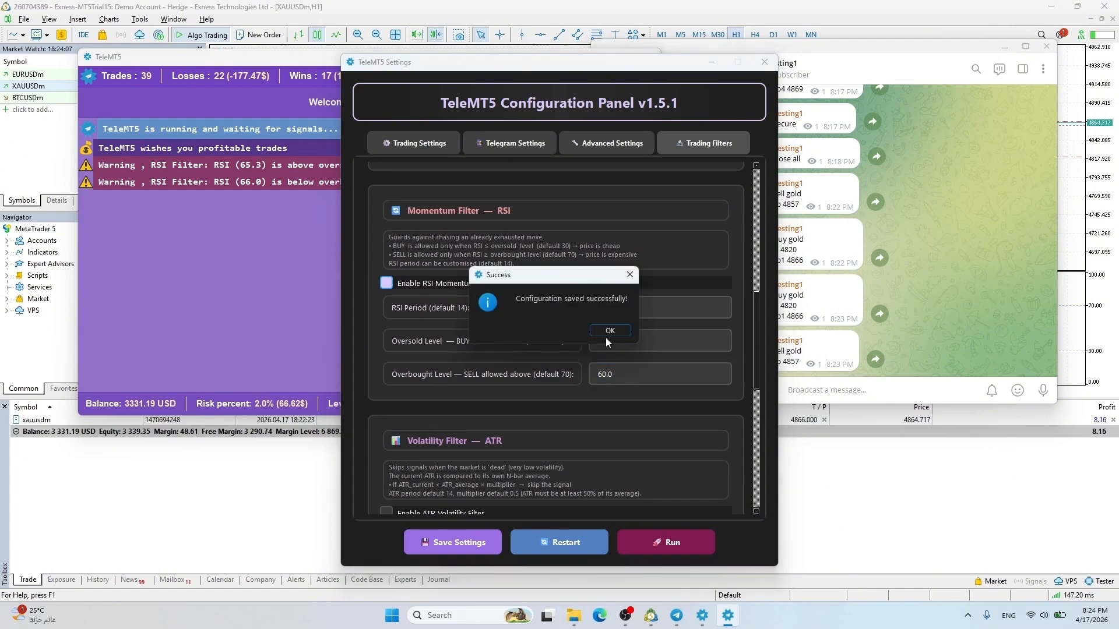
{"action": "left_click", "coordinate": [607, 335]}
{"action": "left_click", "coordinate": [568, 545]}
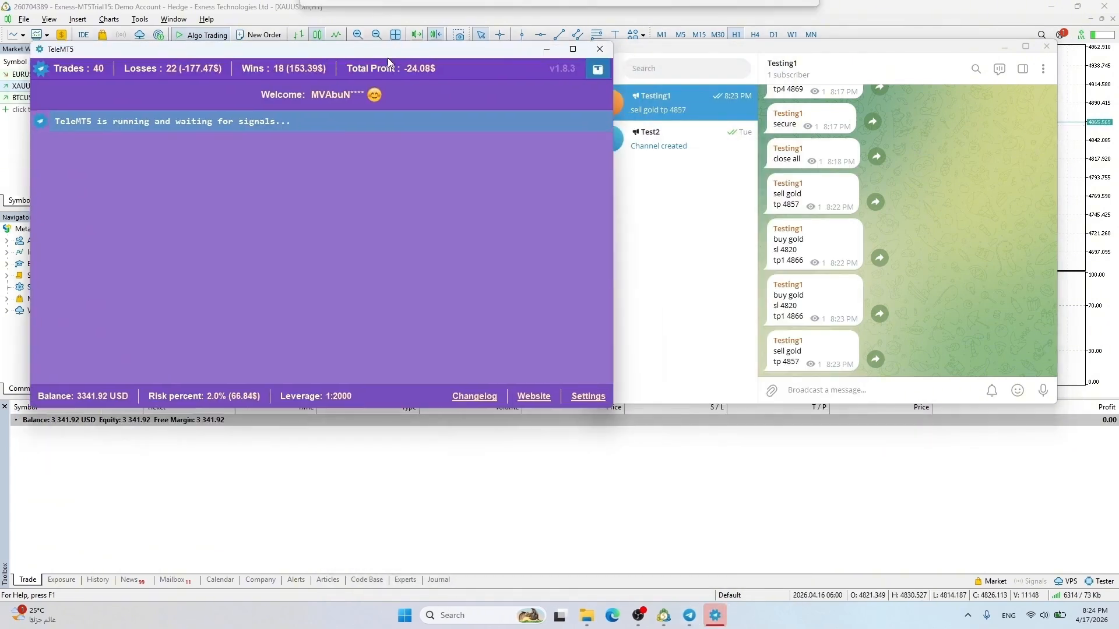
Copy the buy gold message and resend it to the Telegram channel
{"action": "left_click_drag", "start_coordinate": [387, 58], "coordinate": [372, 57]}
{"action": "left_click_drag", "start_coordinate": [774, 351], "coordinate": [800, 363]}
{"action": "left_click_drag", "start_coordinate": [774, 295], "coordinate": [803, 316]}
{"action": "key", "text": "ctrl+c"}
{"action": "left_click", "coordinate": [804, 385]}
{"action": "key", "text": "ctrl+v"}
{"action": "key", "text": "Return"}
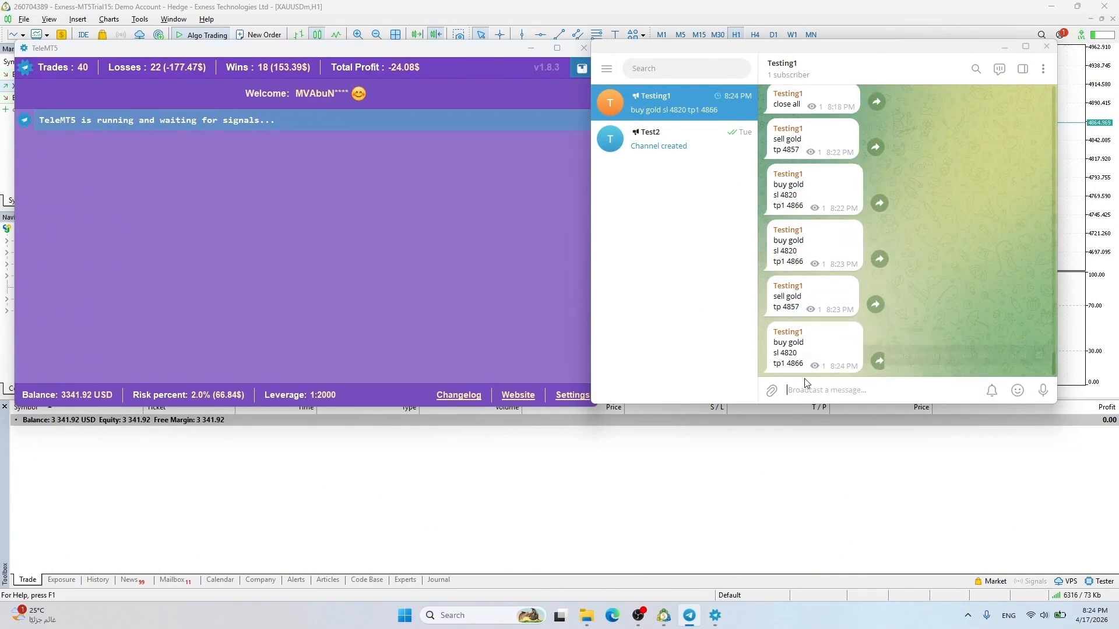
In TeleMT5's Trading Filters, switch off the ADX trend strength filter and save
{"action": "left_click", "coordinate": [157, 162]}
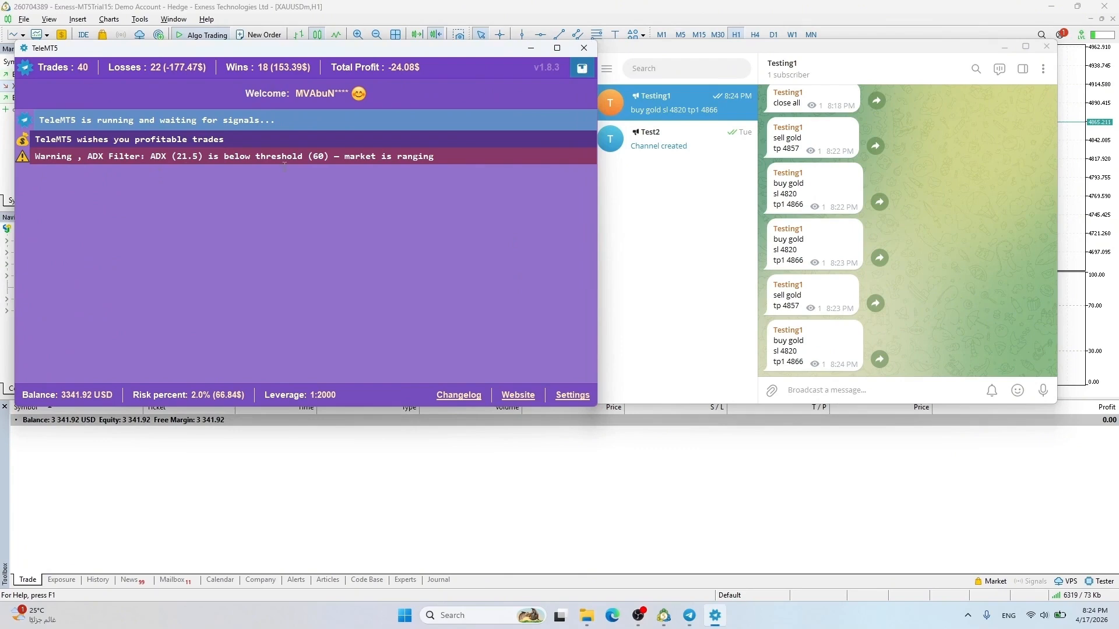
{"action": "left_click", "coordinate": [576, 397]}
{"action": "left_click", "coordinate": [692, 142]}
{"action": "scroll", "coordinate": [524, 350], "scroll_direction": "down", "scroll_amount": 4}
{"action": "left_click", "coordinate": [387, 381]}
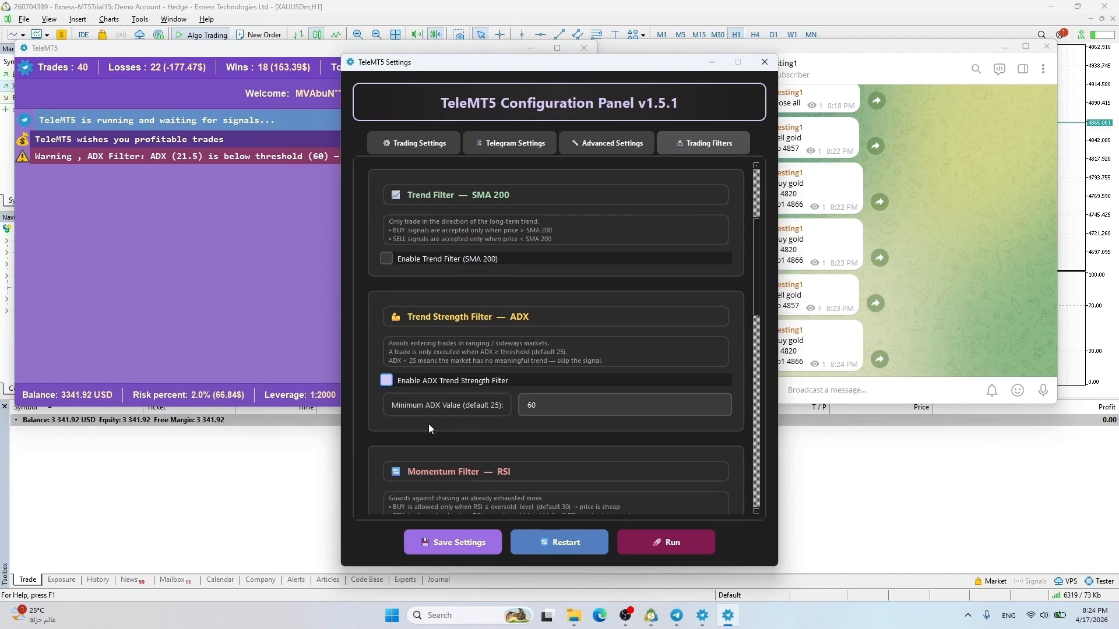
{"action": "left_click", "coordinate": [454, 542]}
{"action": "left_click", "coordinate": [609, 331]}
Enable the ATR volatility filter, save the settings and restart TeleMT5
{"action": "scroll", "coordinate": [583, 349], "scroll_direction": "down", "scroll_amount": 5}
{"action": "left_click", "coordinate": [386, 402]}
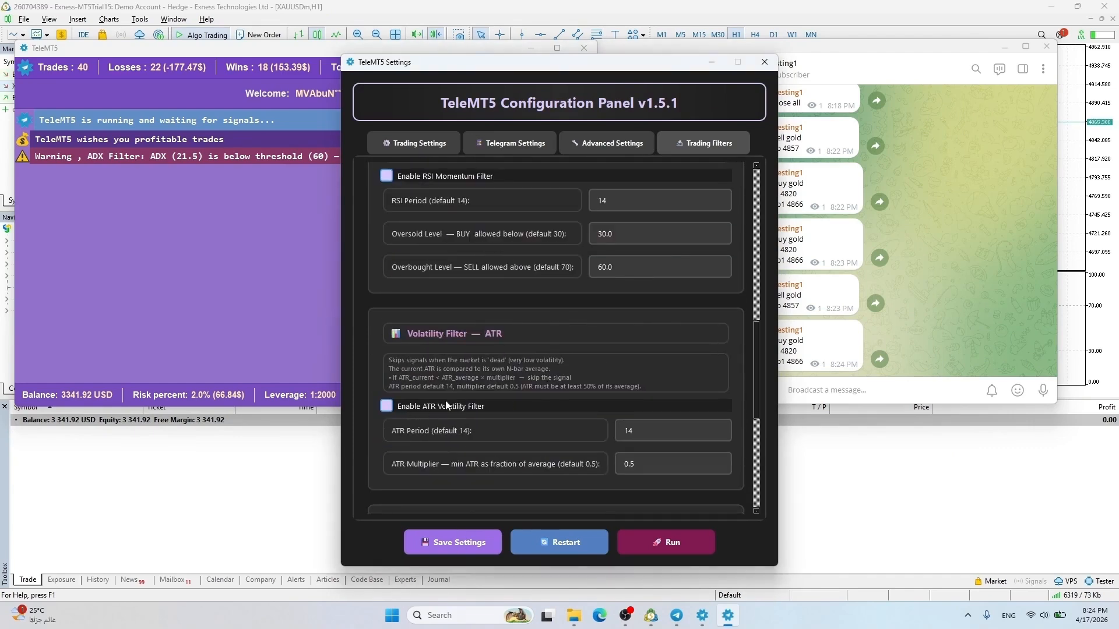
{"action": "scroll", "coordinate": [440, 357], "scroll_direction": "down", "scroll_amount": 1}
{"action": "left_click", "coordinate": [442, 544]}
{"action": "left_click", "coordinate": [610, 330]}
{"action": "scroll", "coordinate": [494, 320], "scroll_direction": "up", "scroll_amount": 3}
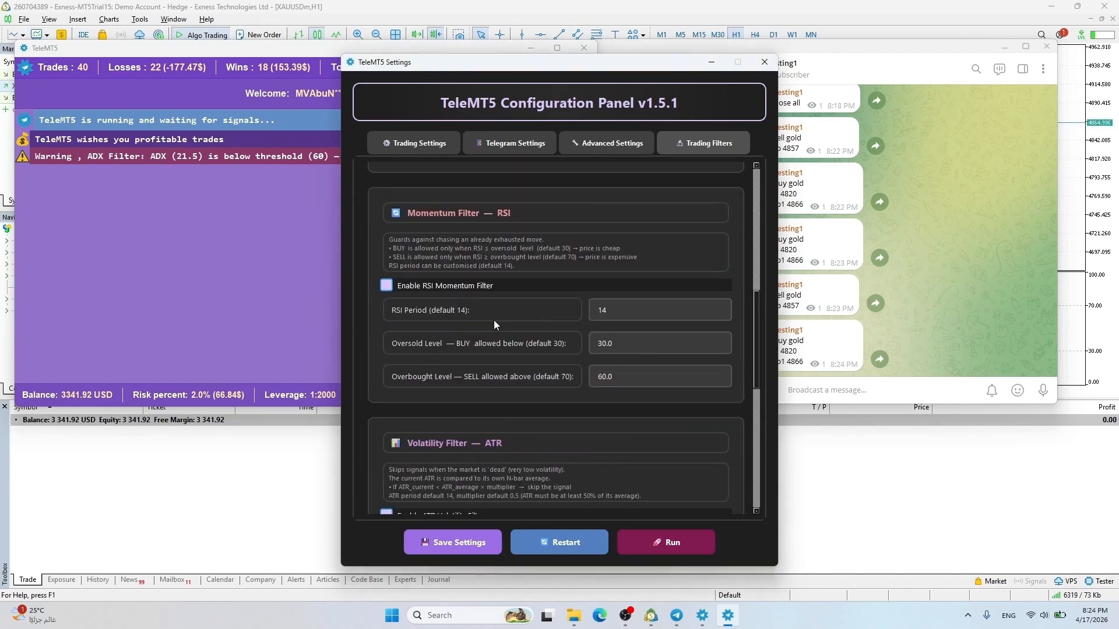
{"action": "left_click", "coordinate": [564, 543]}
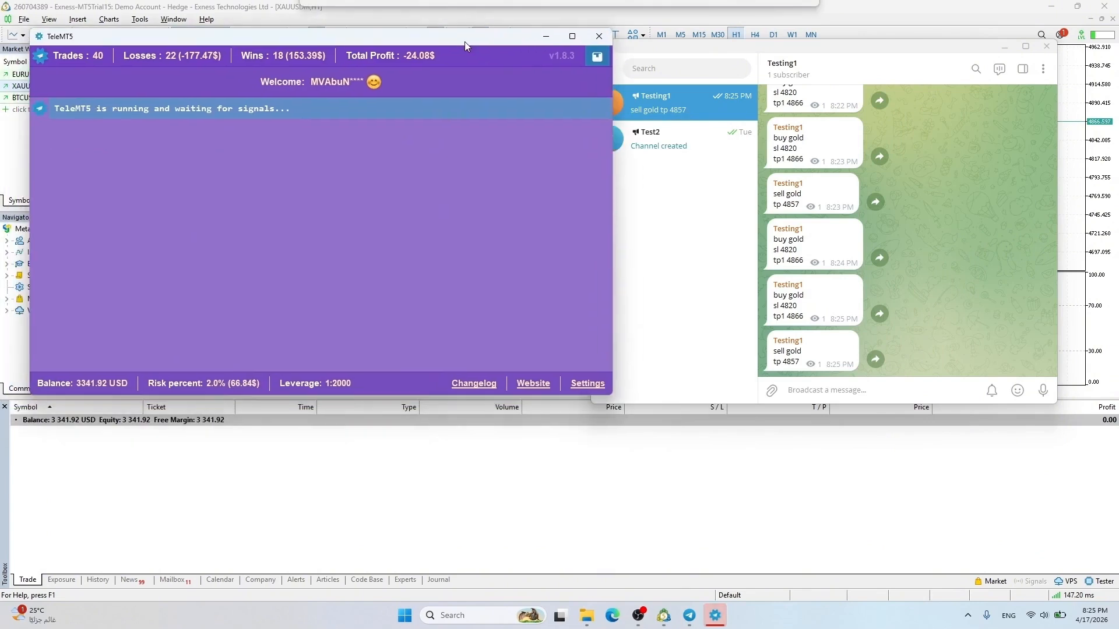
Resend a buy gold signal to the channel, which TeleMT5's RSI filter blocks
{"action": "left_click_drag", "start_coordinate": [464, 41], "coordinate": [477, 41]}
{"action": "left_click_drag", "start_coordinate": [773, 295], "coordinate": [798, 308]}
{"action": "key", "text": "ctrl+c"}
{"action": "left_click", "coordinate": [812, 390]}
{"action": "key", "text": "ctrl+v"}
{"action": "key", "text": "Return"}
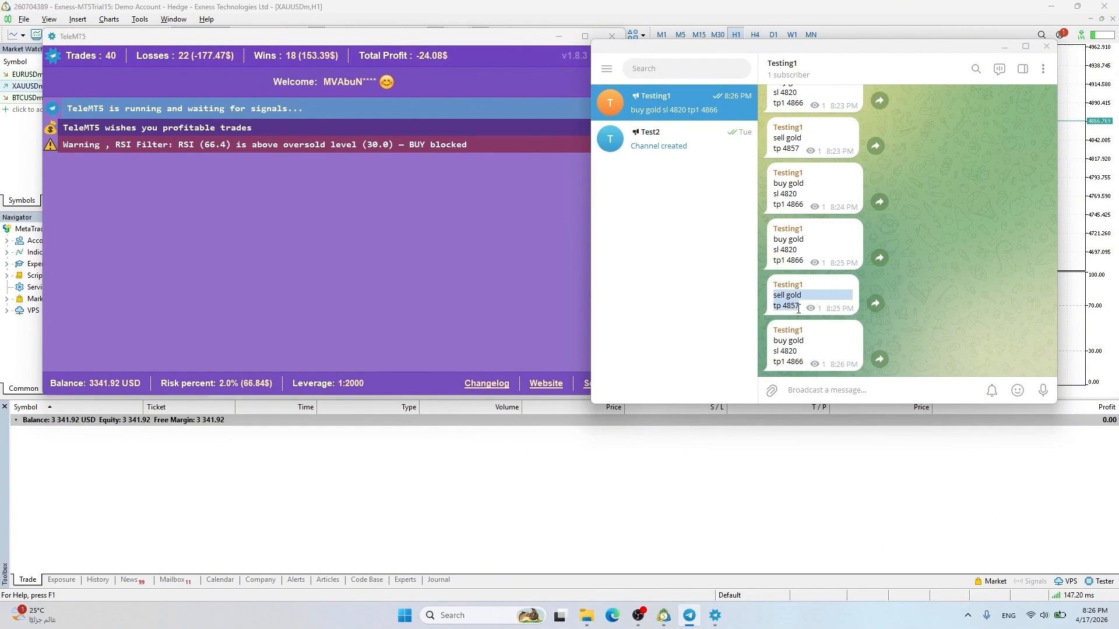
Post 'sell gold / tp 4857' to open a 0.01-lot XAUUSDm sell, then open TeleMT5 Settings
{"action": "key", "text": "ctrl+c"}
{"action": "left_click", "coordinate": [812, 390]}
{"action": "key", "text": "ctrl+v"}
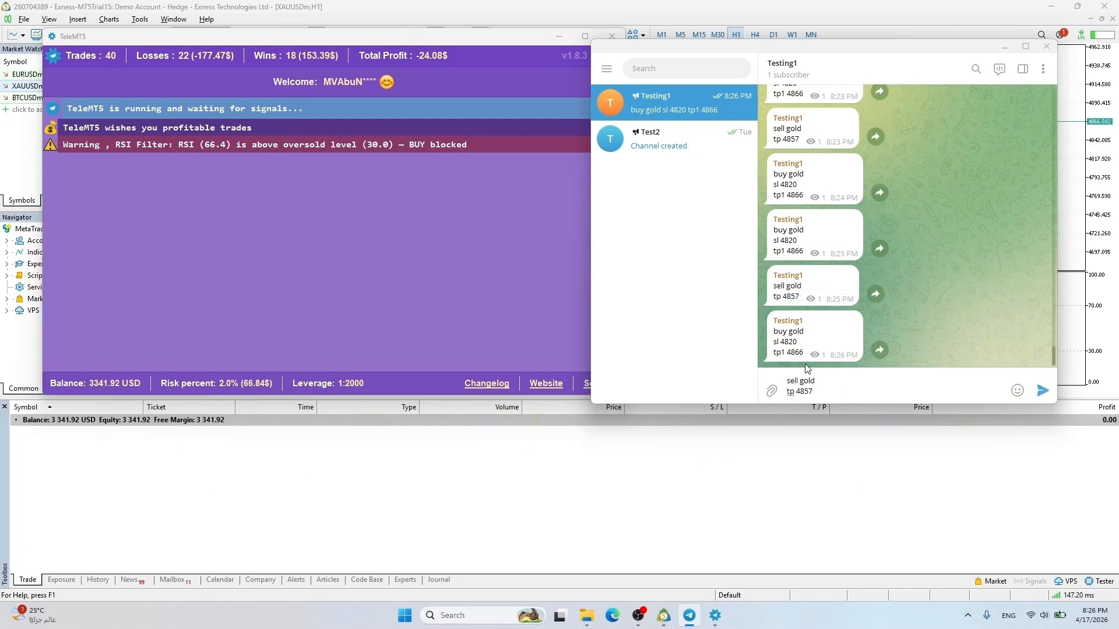
{"action": "key", "text": "Return"}
{"action": "left_click", "coordinate": [487, 288]}
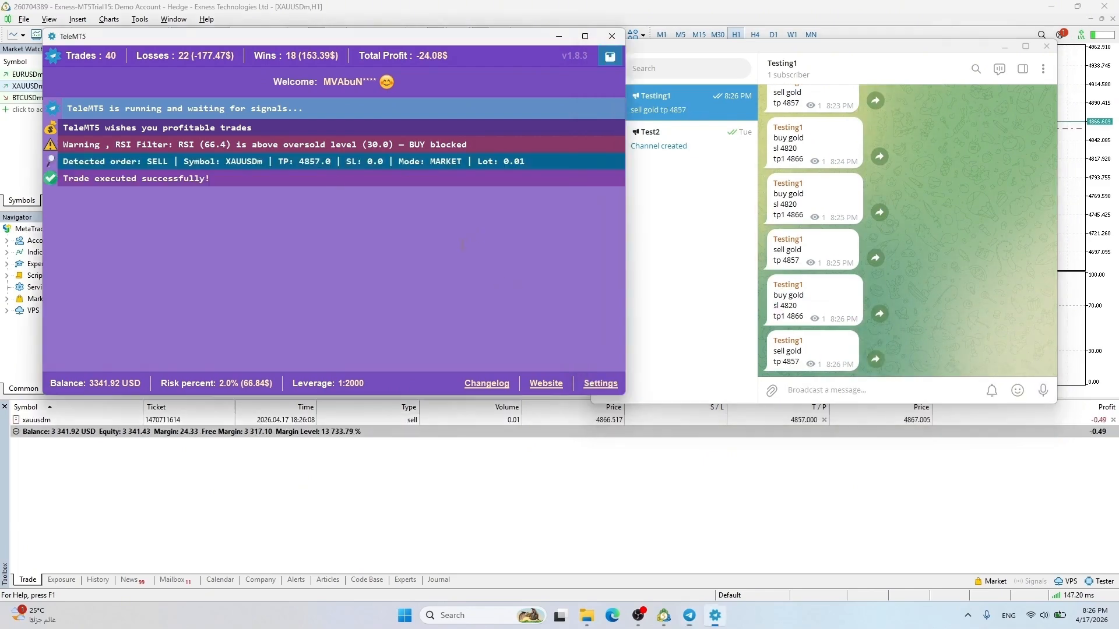
{"action": "left_click", "coordinate": [602, 383]}
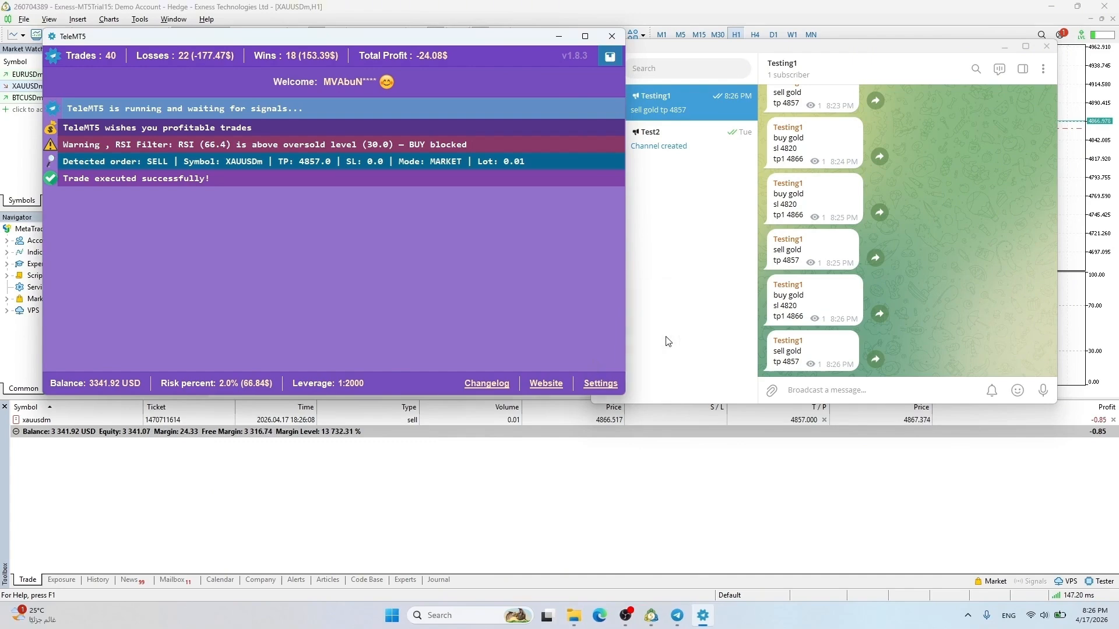
Review the Trading Filters list, save the configuration and restart the copier
{"action": "left_click", "coordinate": [699, 137]}
{"action": "scroll", "coordinate": [516, 376], "scroll_direction": "down", "scroll_amount": 10}
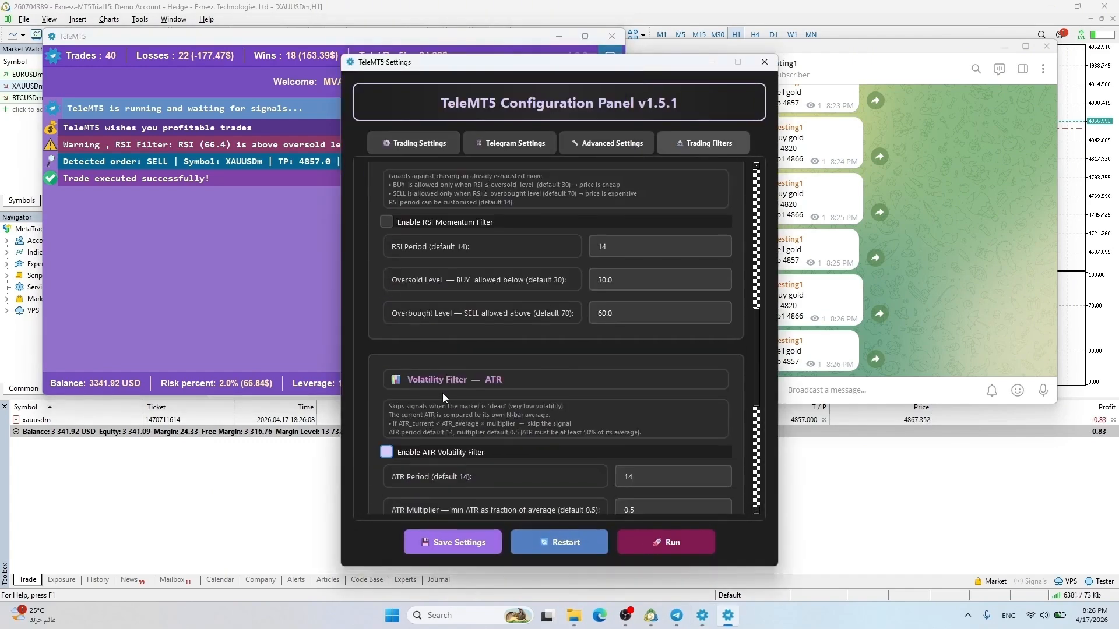
{"action": "scroll", "coordinate": [442, 392], "scroll_direction": "down", "scroll_amount": 3}
{"action": "scroll", "coordinate": [508, 337], "scroll_direction": "down", "scroll_amount": 3}
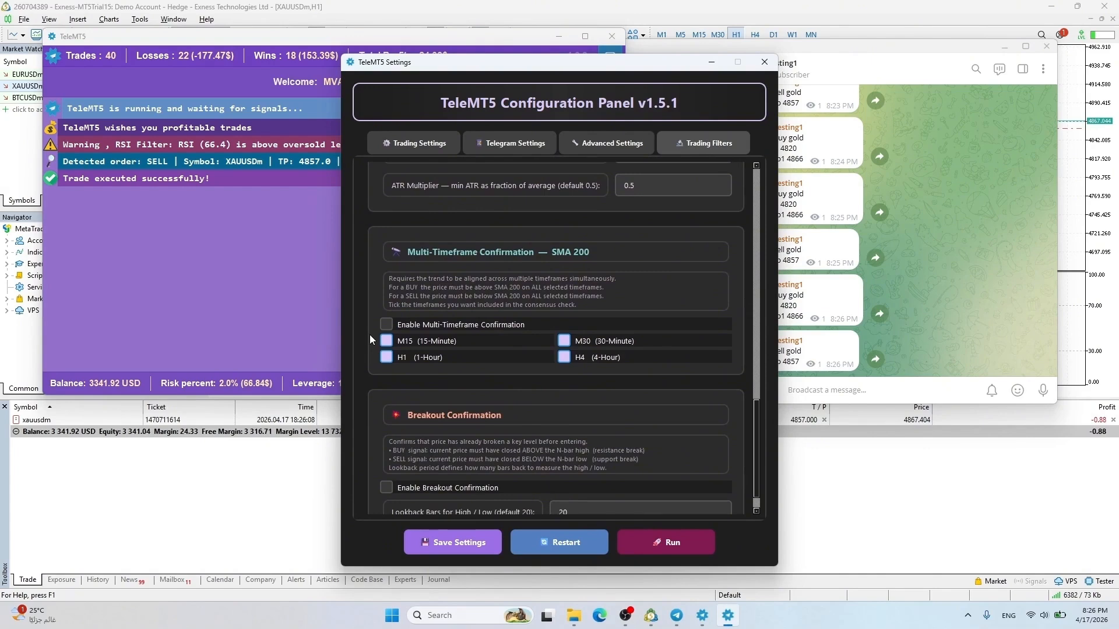
{"action": "scroll", "coordinate": [369, 335], "scroll_direction": "down", "scroll_amount": 2}
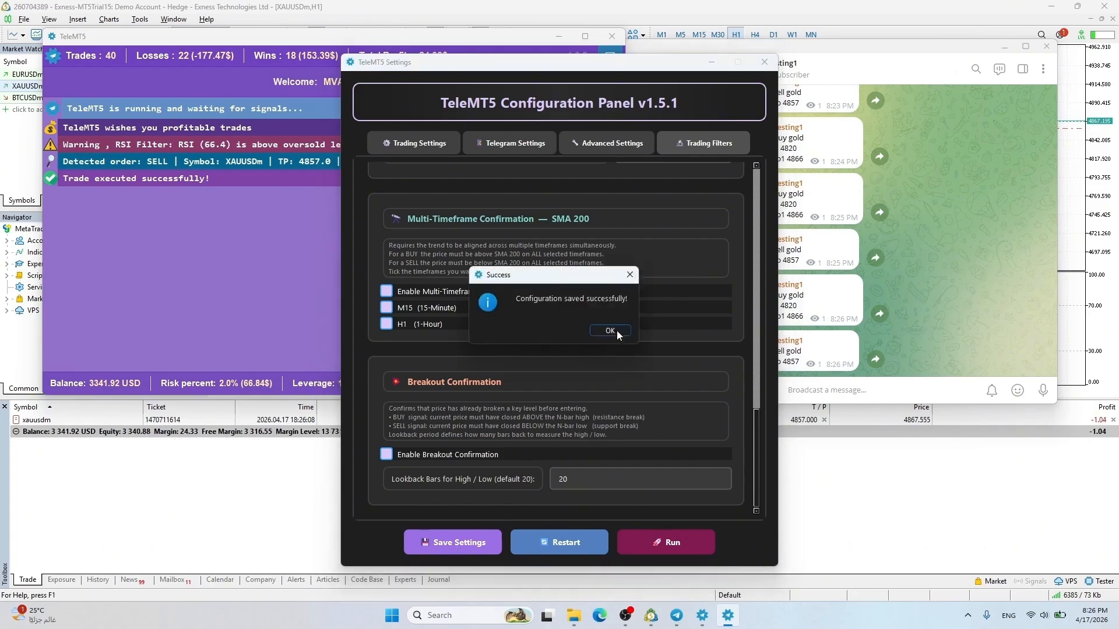
{"action": "left_click", "coordinate": [613, 329]}
{"action": "left_click", "coordinate": [552, 535]}
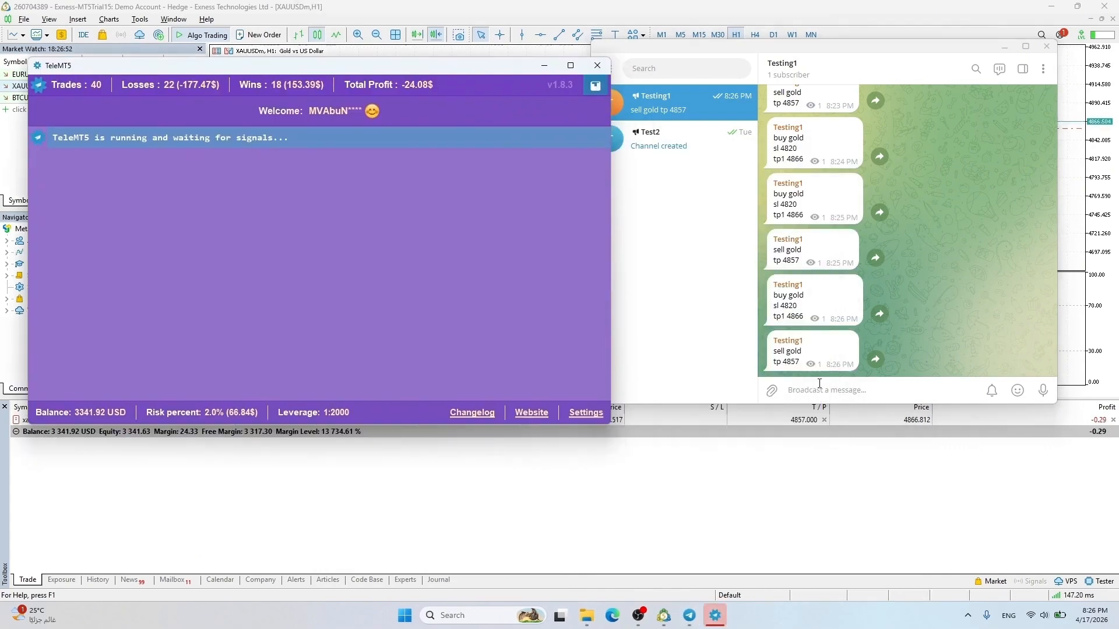
Send a buy gold signal followed by a 'secure' message to the channel
{"action": "left_click", "coordinate": [822, 390]}
{"action": "key", "text": "ctrl+v"}
{"action": "key", "text": "Return"}
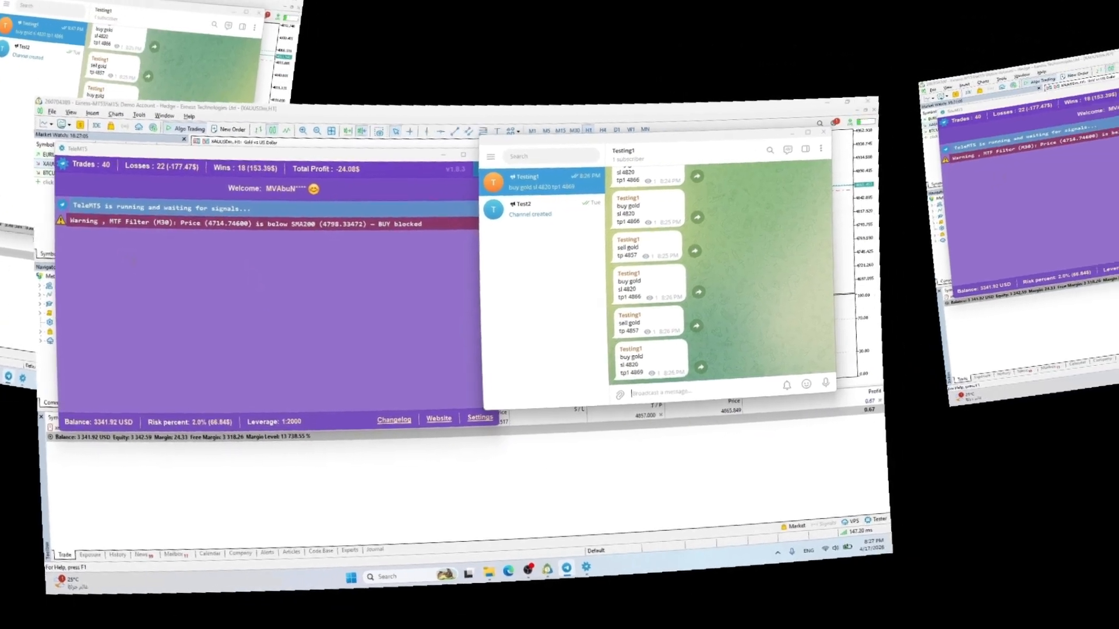
{"action": "type", "text": "ure"}
{"action": "key", "text": "Return"}
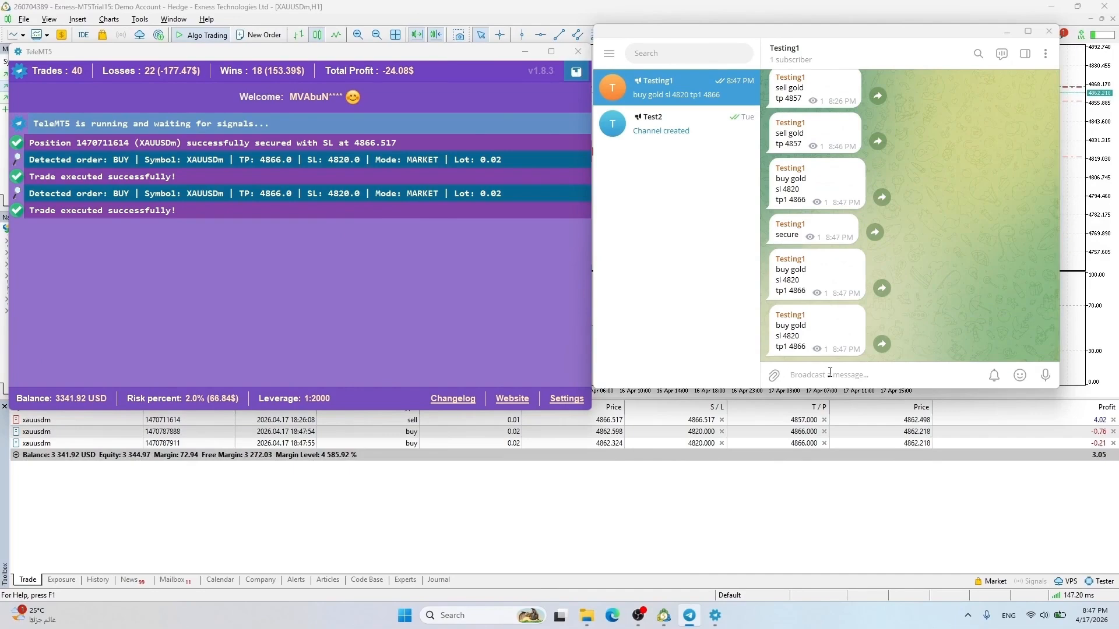
Send 'close all', a sell gold signal and 'close all' again, then open the telemt5.com website
{"action": "type", "text": "close all"}
{"action": "key", "text": "Return"}
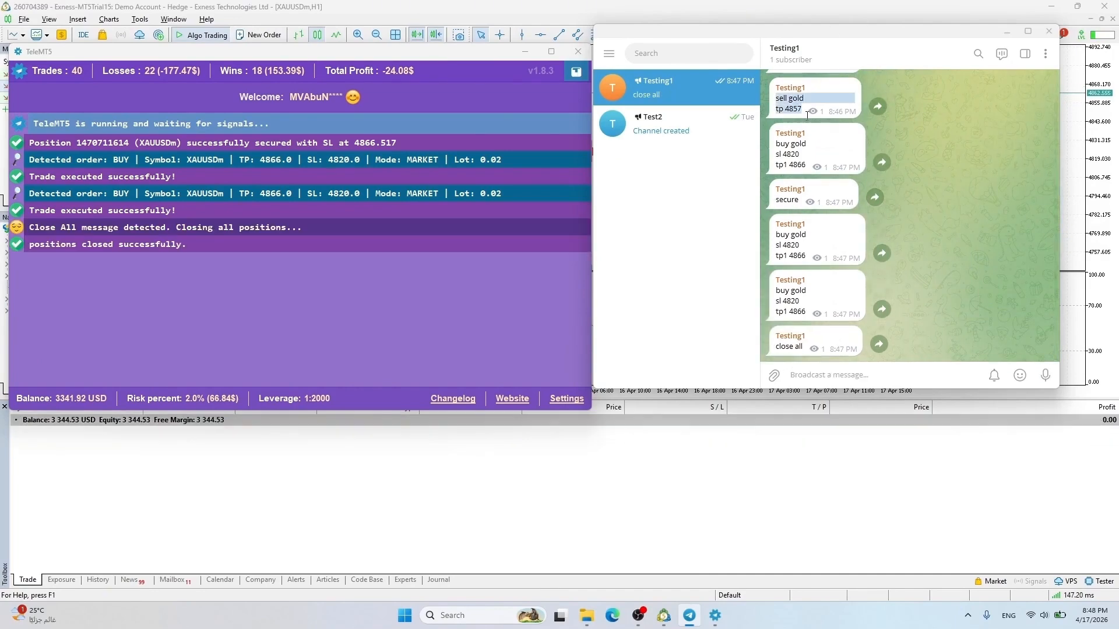
{"action": "key", "text": "ctrl+v"}
{"action": "key", "text": "Return"}
{"action": "key", "text": "ctrl+v"}
{"action": "key", "text": "Return"}
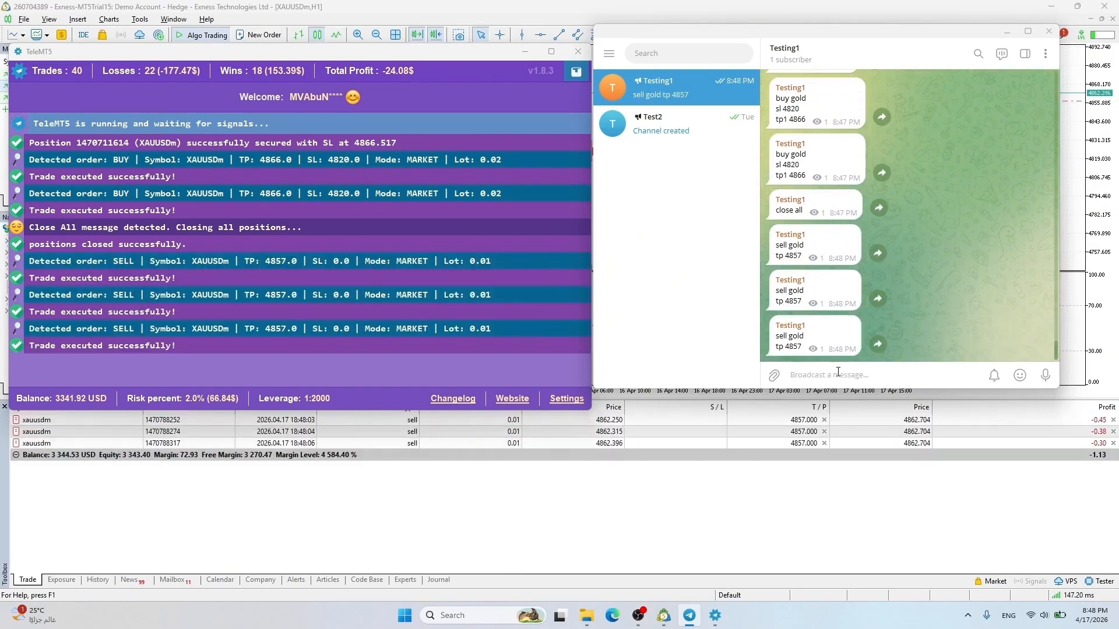
{"action": "type", "text": "close all"}
{"action": "key", "text": "Return"}
{"action": "left_click", "coordinate": [512, 399]}
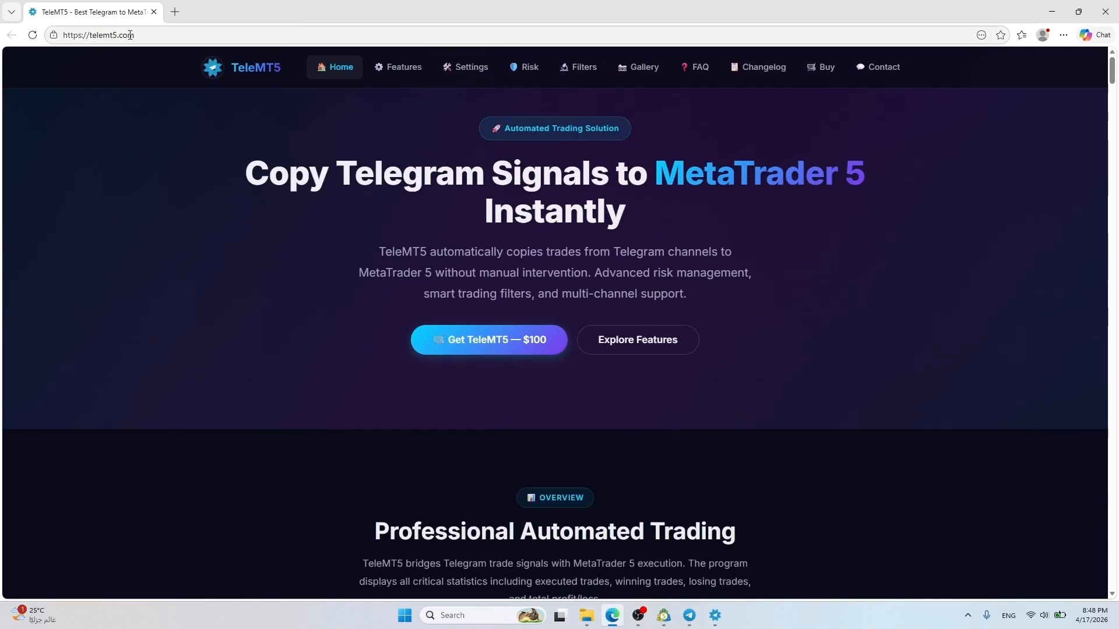
Jump to the Buy section of telemt5.com and start the $100 lifetime license purchase
{"action": "scroll", "coordinate": [501, 401], "scroll_direction": "down", "scroll_amount": 20}
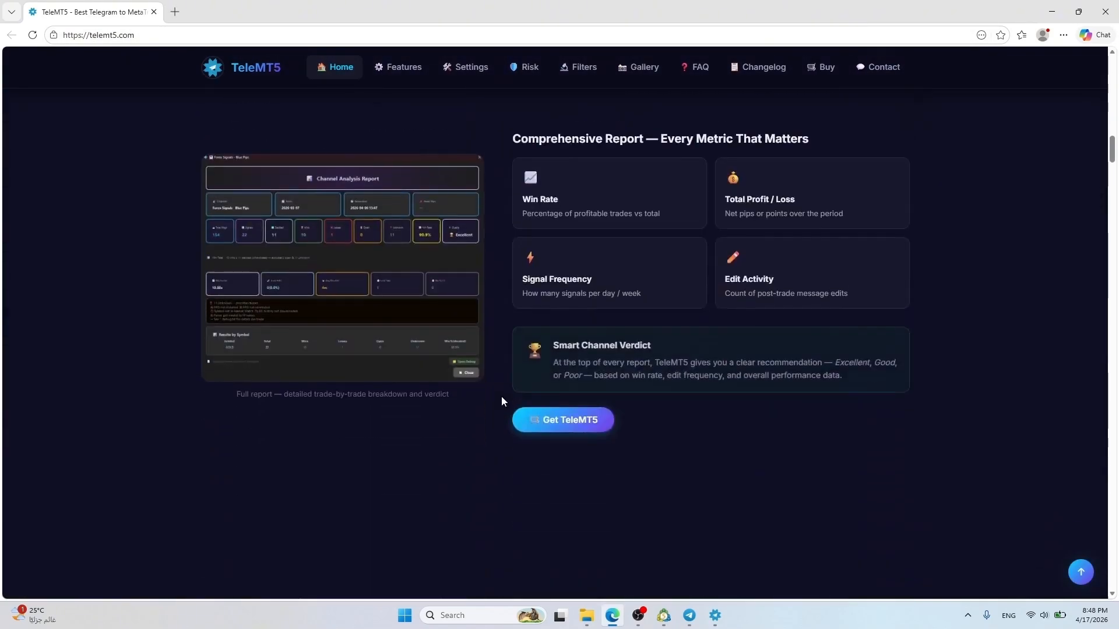
{"action": "scroll", "coordinate": [502, 400], "scroll_direction": "down", "scroll_amount": 20}
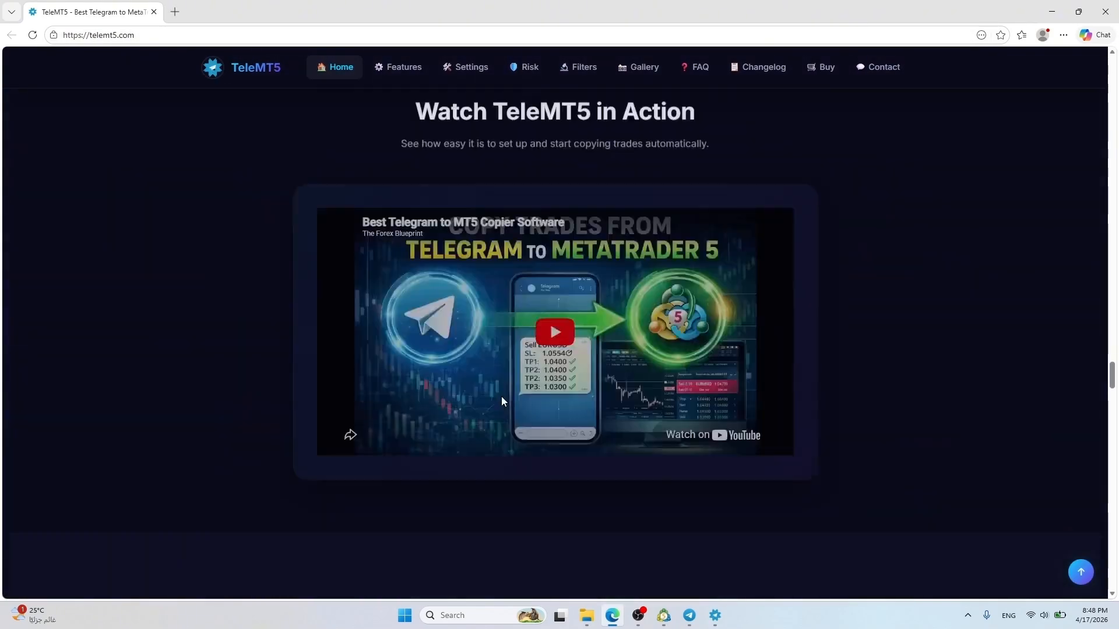
{"action": "scroll", "coordinate": [548, 484], "scroll_direction": "down", "scroll_amount": 20}
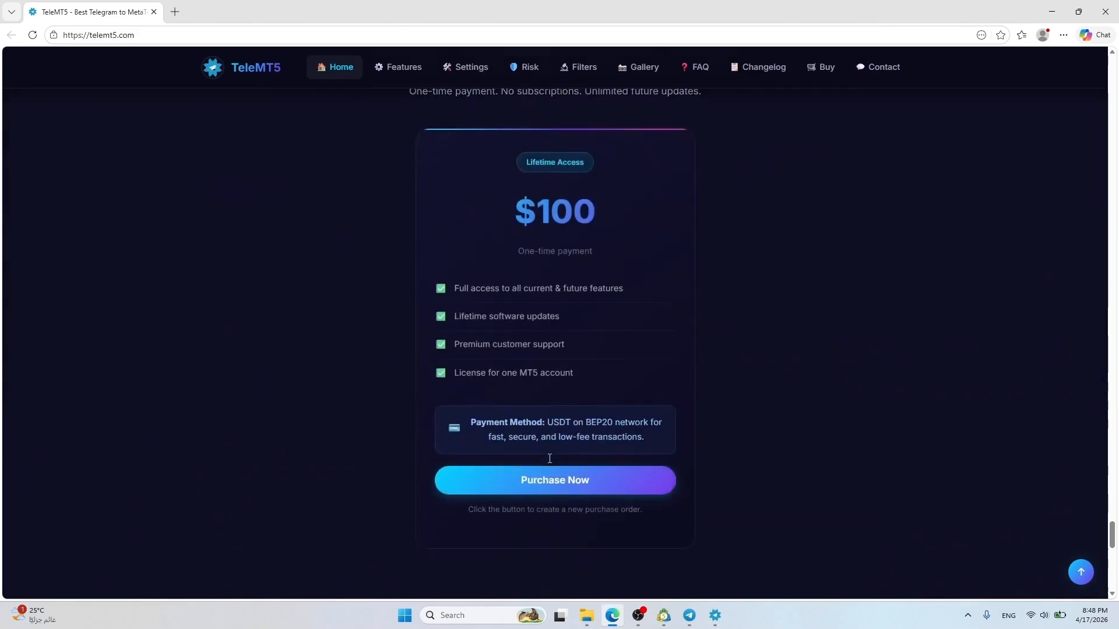
{"action": "left_click", "coordinate": [820, 68]}
{"action": "scroll", "coordinate": [575, 300], "scroll_direction": "down", "scroll_amount": 4}
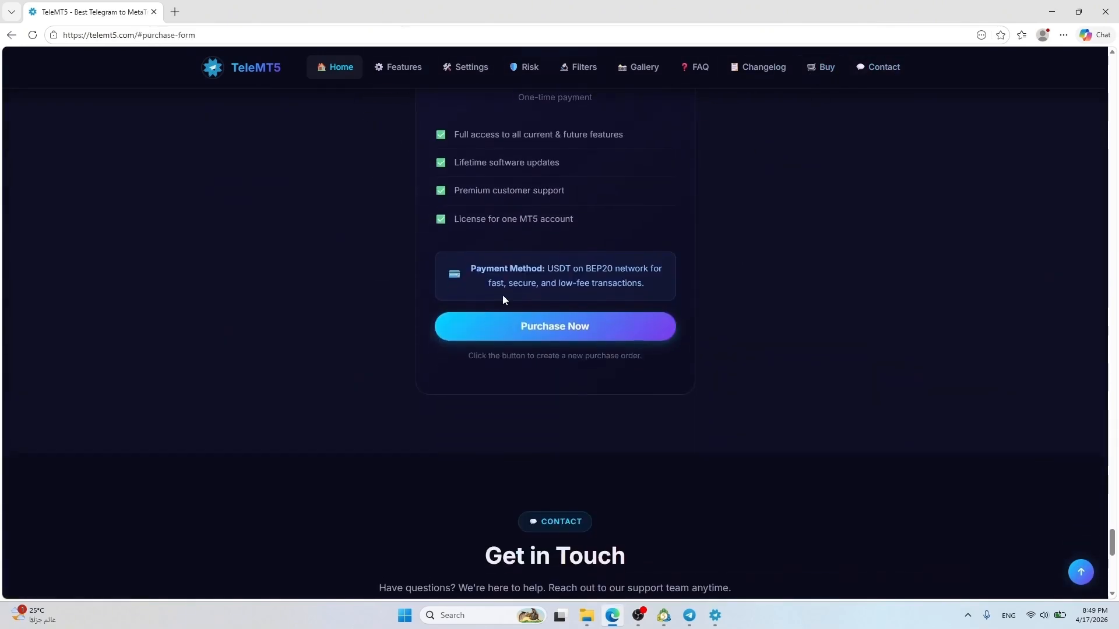
{"action": "left_click", "coordinate": [823, 67]}
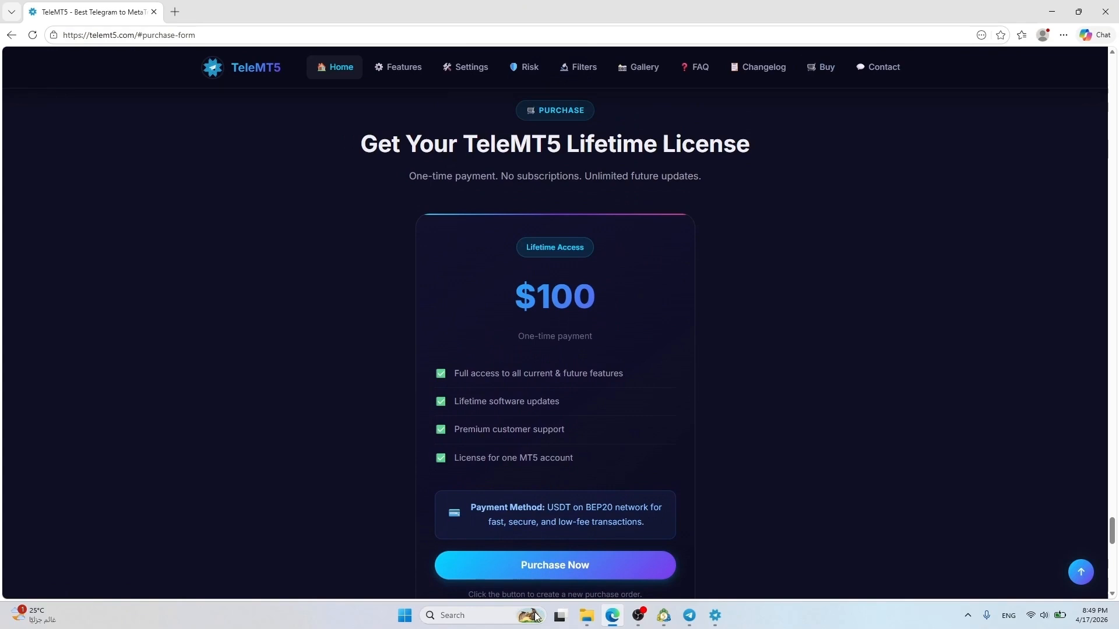
{"action": "left_click", "coordinate": [549, 564]}
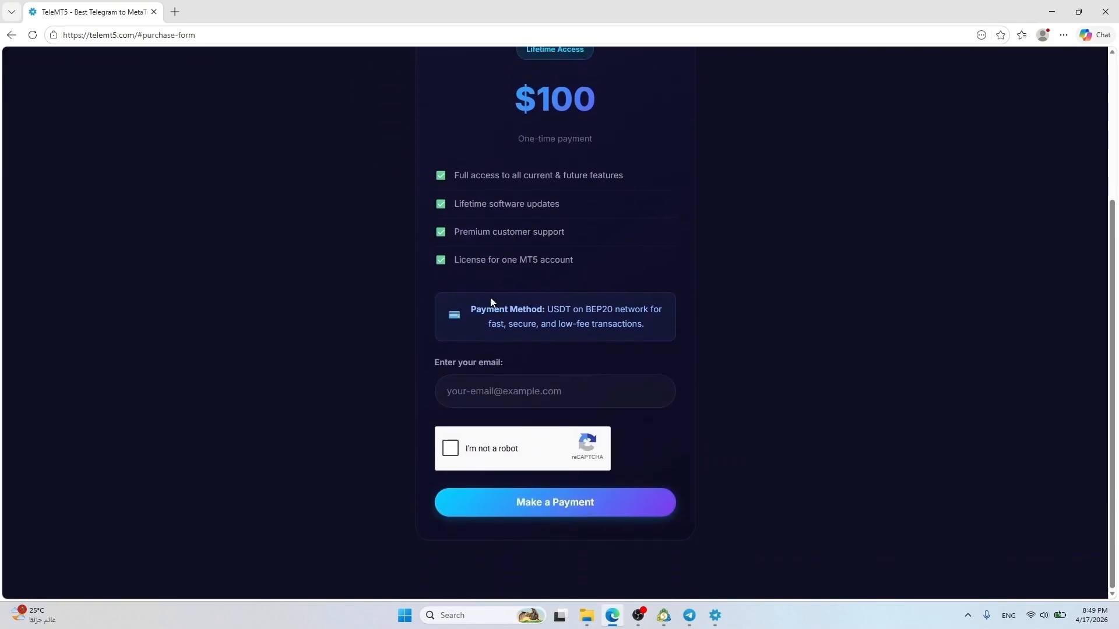
Enter the buyer's e-mail, solve the car-image captcha and create the 101.5 USDT BEP20 order
{"action": "left_click", "coordinate": [484, 389]}
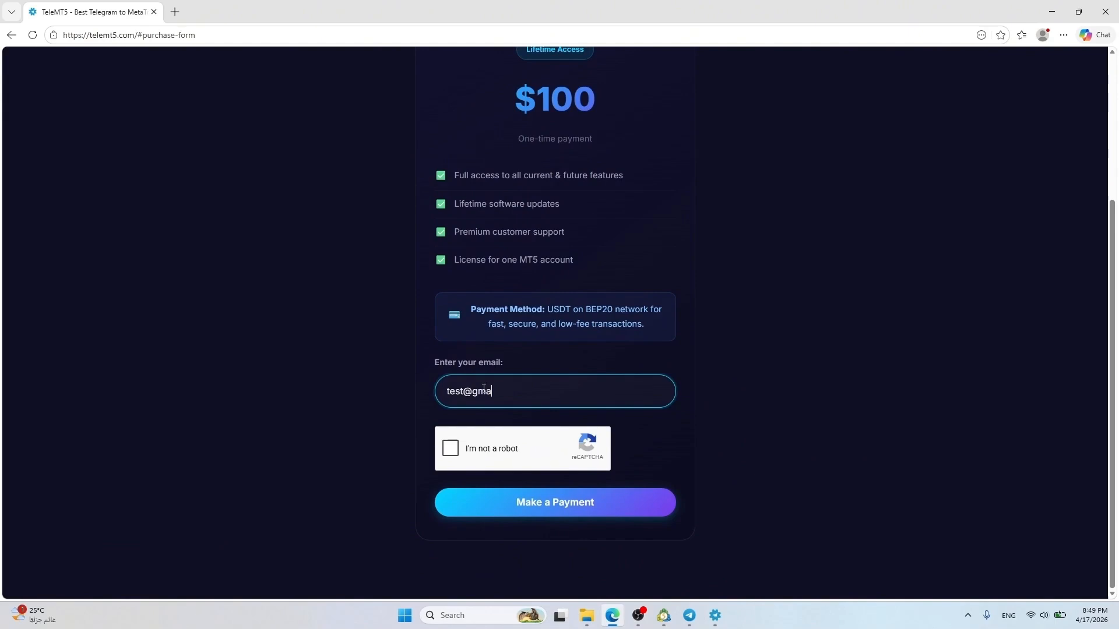
{"action": "left_click", "coordinate": [452, 450]}
{"action": "left_click", "coordinate": [634, 384]}
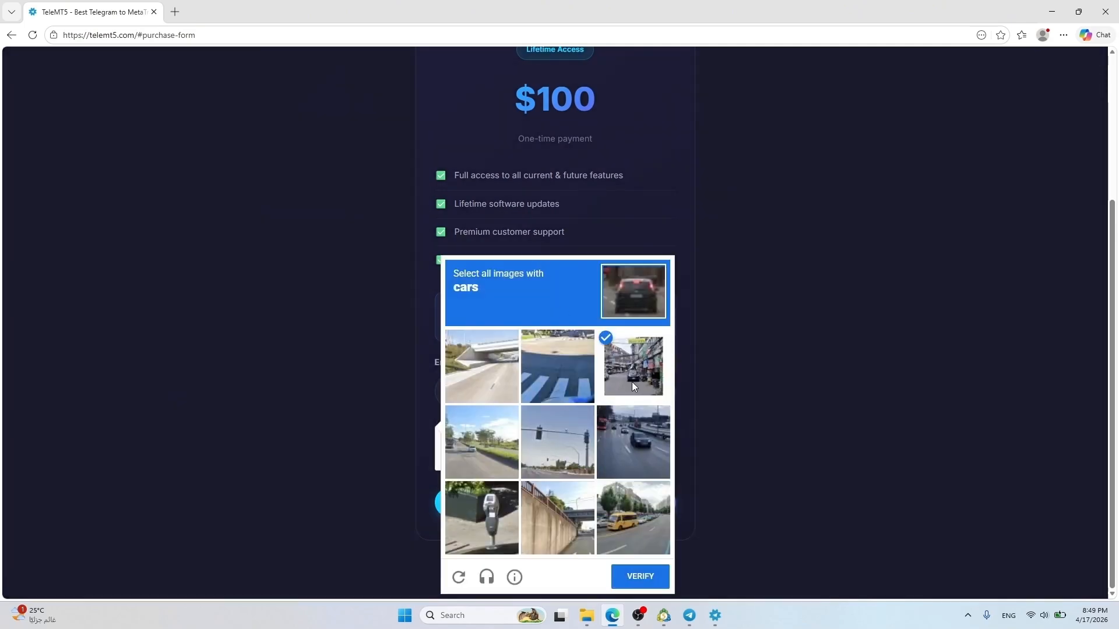
{"action": "left_click", "coordinate": [633, 442]}
{"action": "left_click", "coordinate": [629, 519]}
{"action": "left_click", "coordinate": [641, 576]}
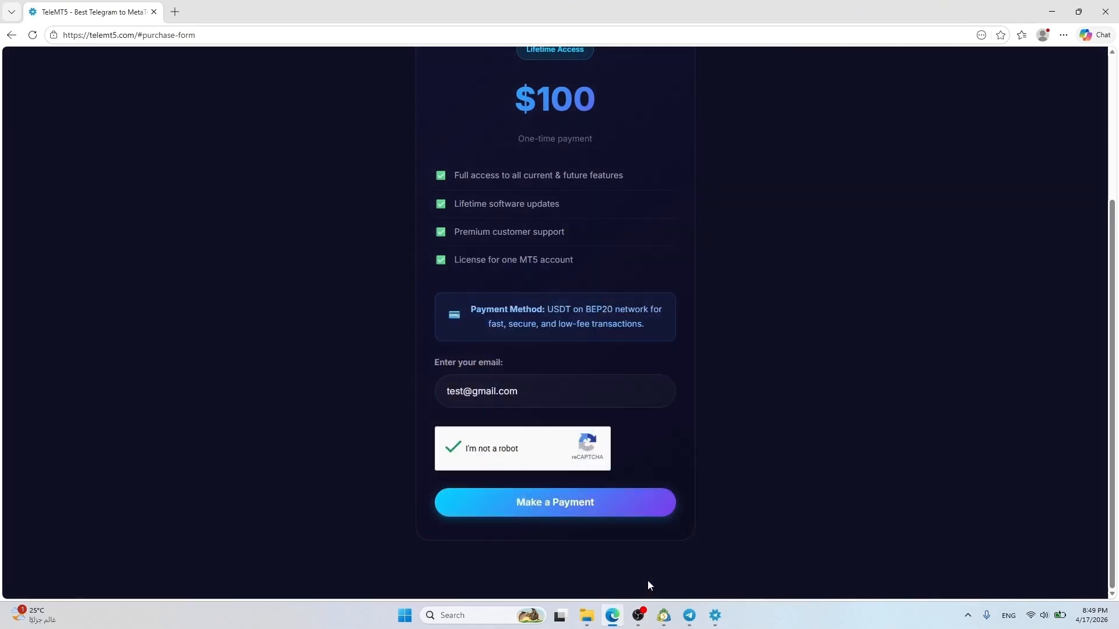
{"action": "left_click", "coordinate": [560, 505]}
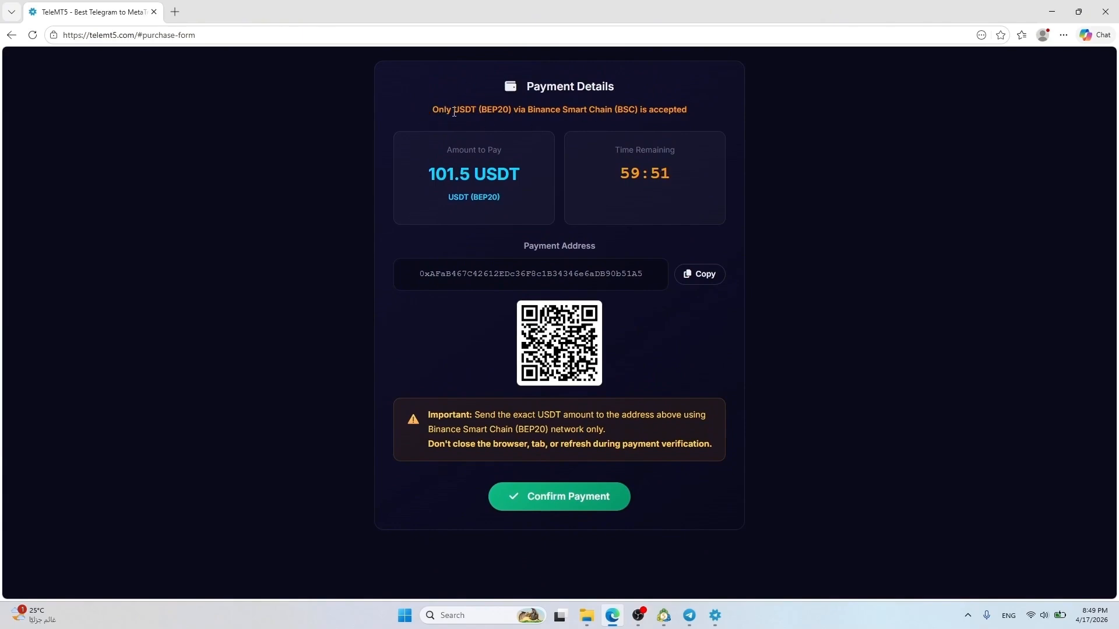
Copy the BEP20 wallet address and confirm the 101.5 USDT payment as sent
{"action": "left_click_drag", "start_coordinate": [454, 111], "coordinate": [515, 109]}
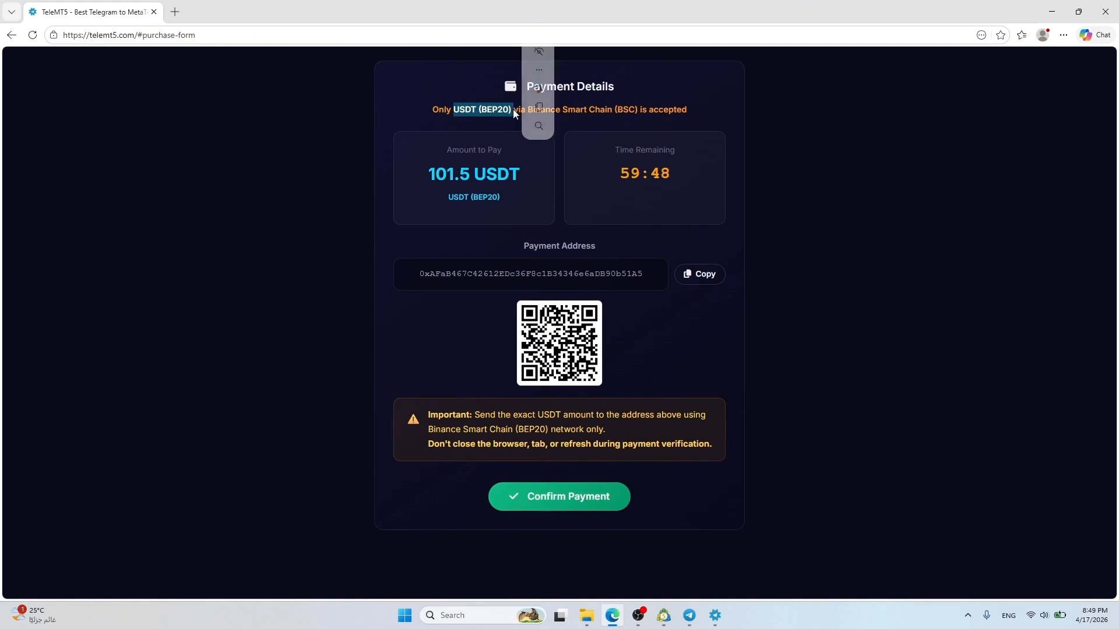
{"action": "double_click", "coordinate": [625, 109]}
{"action": "left_click", "coordinate": [582, 124]}
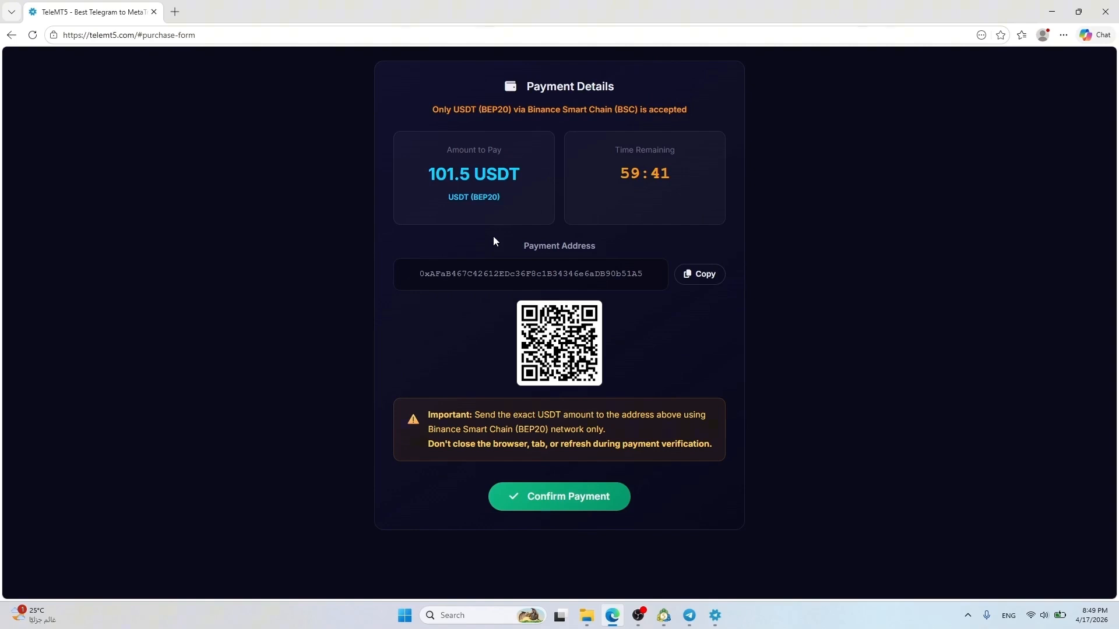
{"action": "double_click", "coordinate": [493, 273]}
{"action": "left_click", "coordinate": [487, 293]}
{"action": "left_click", "coordinate": [698, 277]}
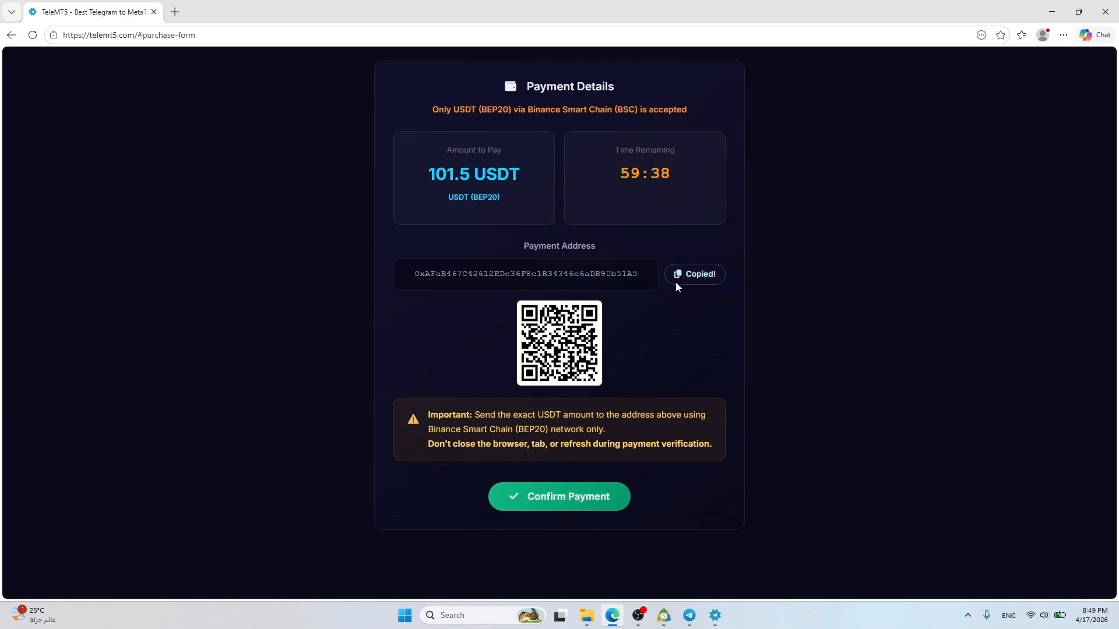
{"action": "left_click_drag", "start_coordinate": [566, 332], "coordinate": [589, 341]}
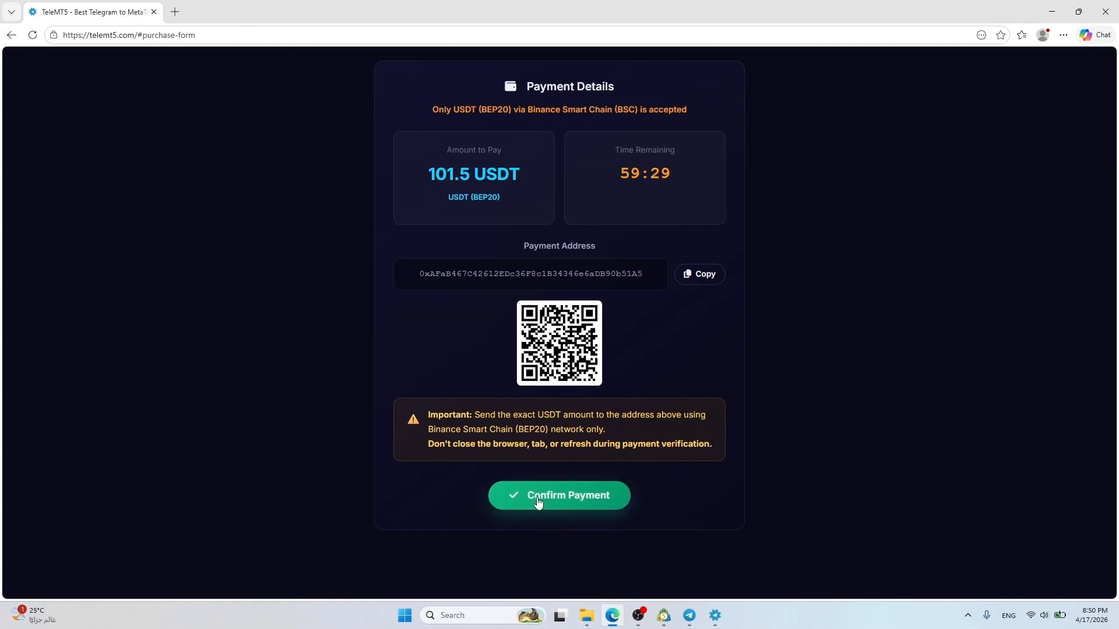
{"action": "triple_click", "coordinate": [450, 176]}
{"action": "triple_click", "coordinate": [461, 203]}
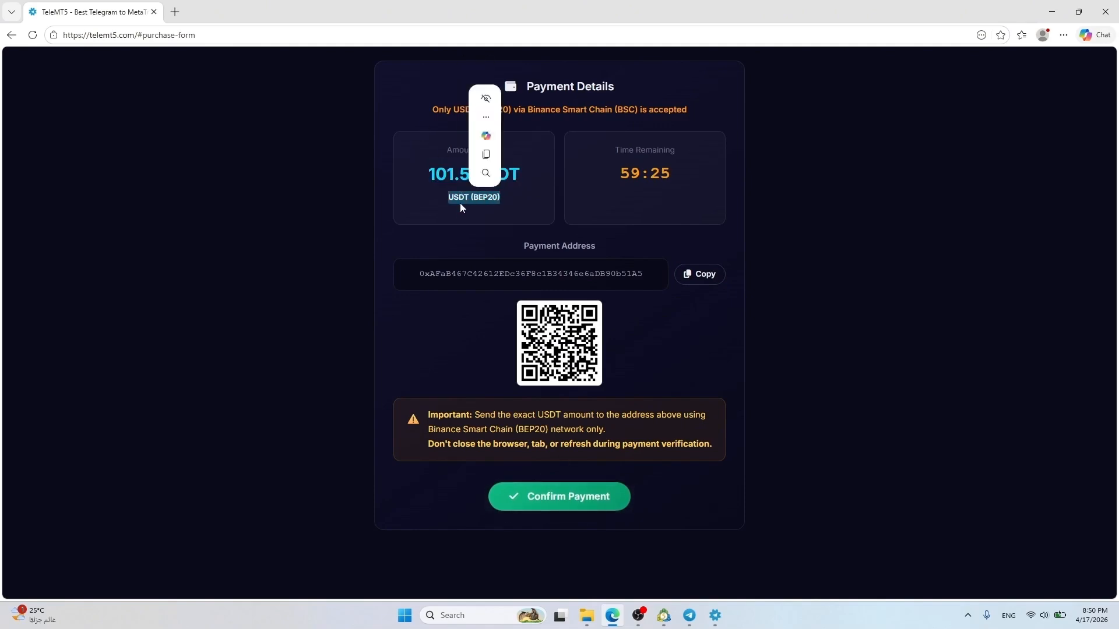
{"action": "left_click", "coordinate": [564, 499]}
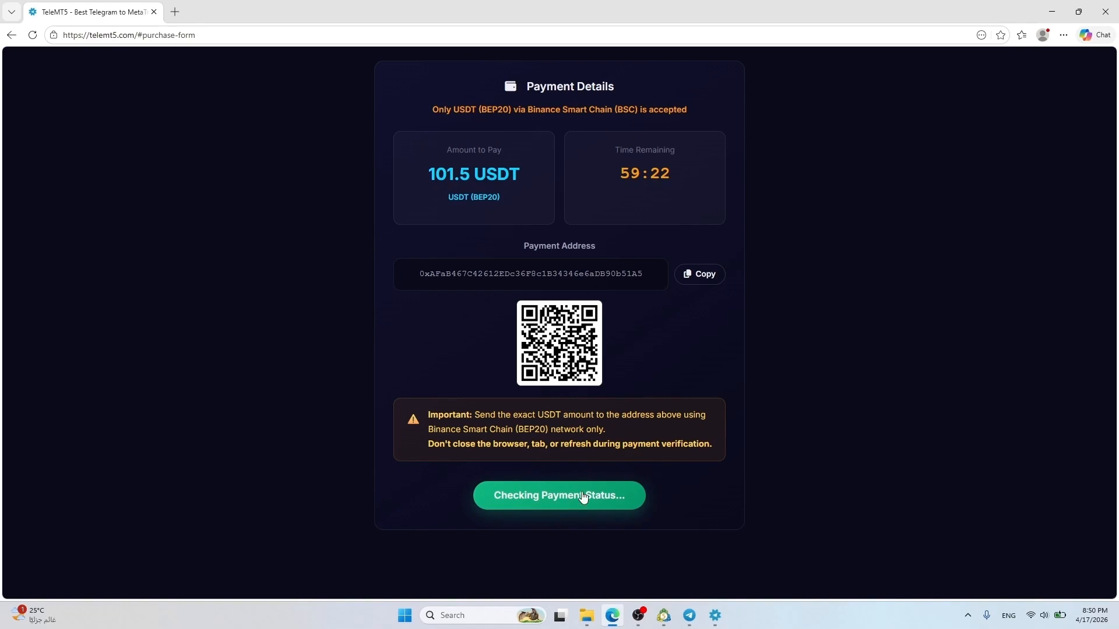